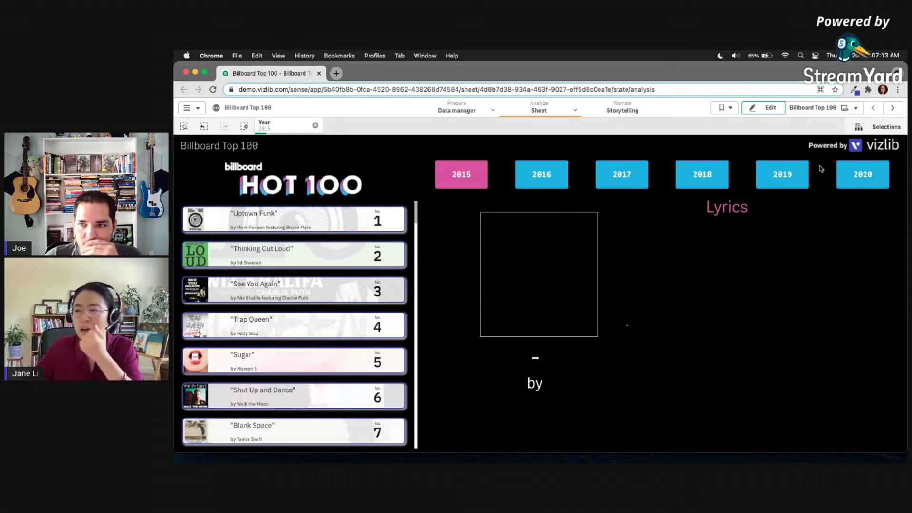
Browse the 2015 chart's song list and select "Honey, I'm Good." to view its cover and lyrics
scroll(376, 309, "down", 5)
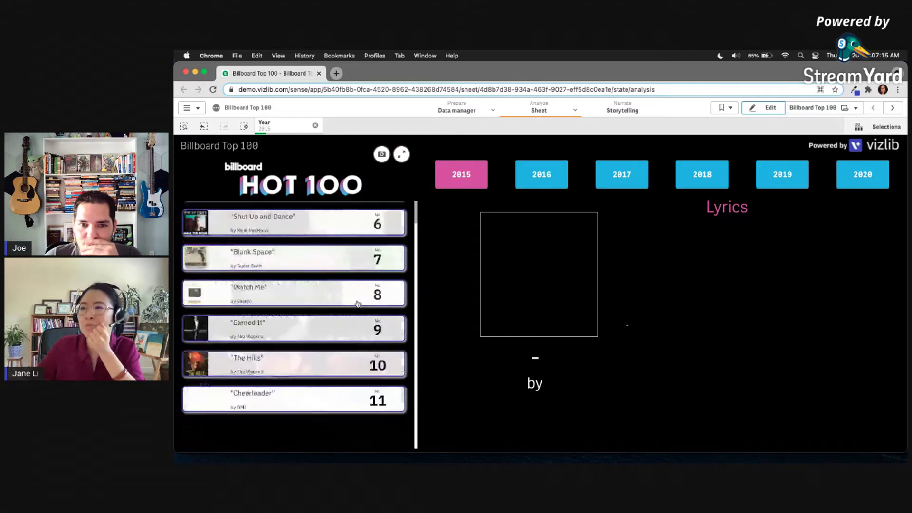
scroll(375, 302, "up", 5)
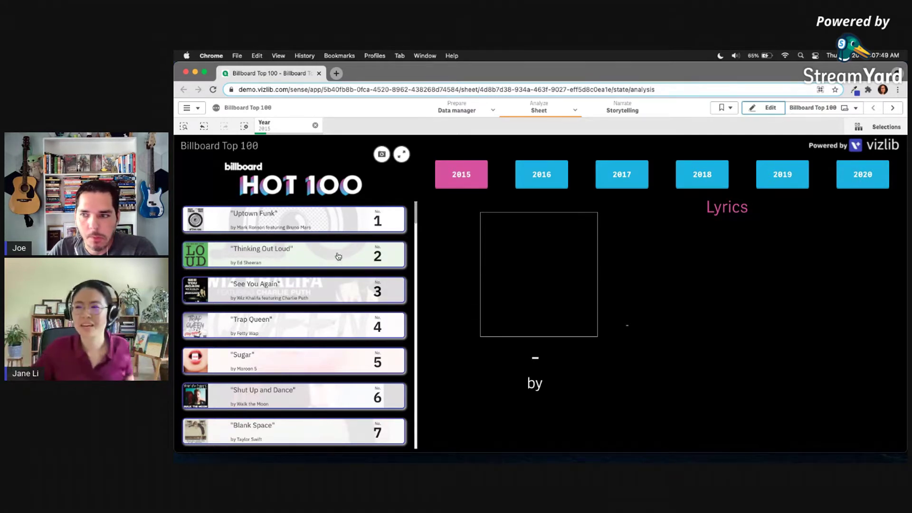
scroll(344, 246, "down", 10)
scroll(358, 275, "down", 5)
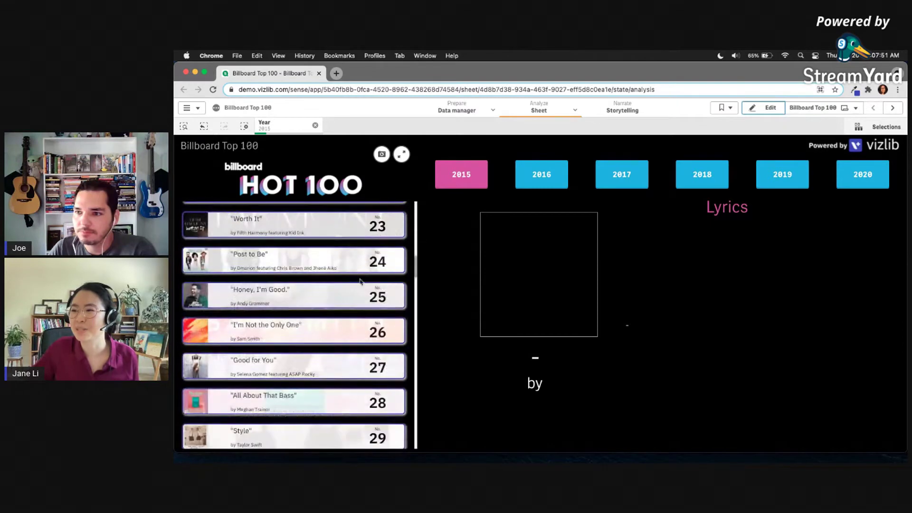
left_click(275, 292)
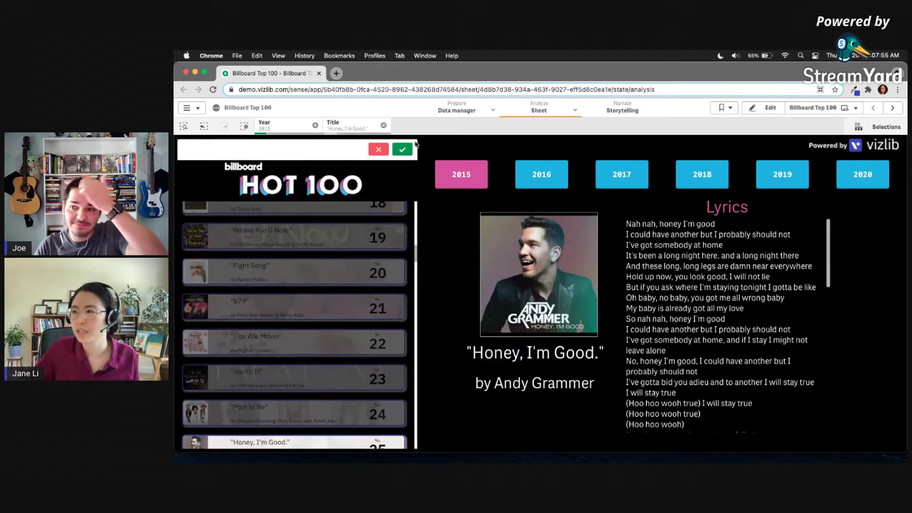
left_click(418, 145)
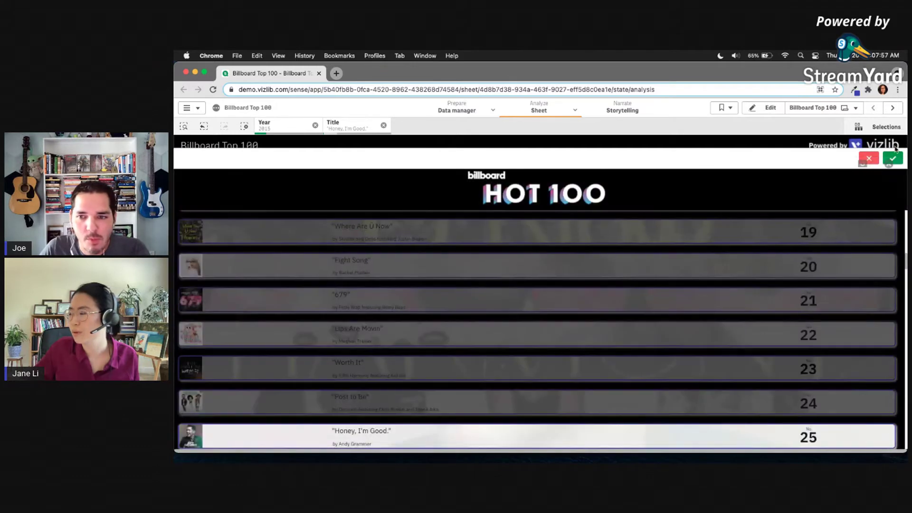
left_click(896, 160)
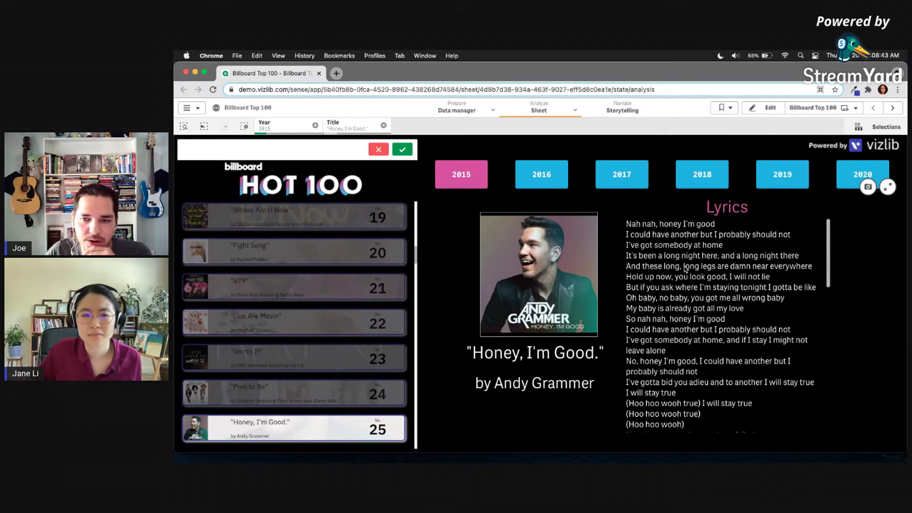
Switch the chart to 2020 and confirm the song "Blinding Lights" as the selection
left_click(844, 177)
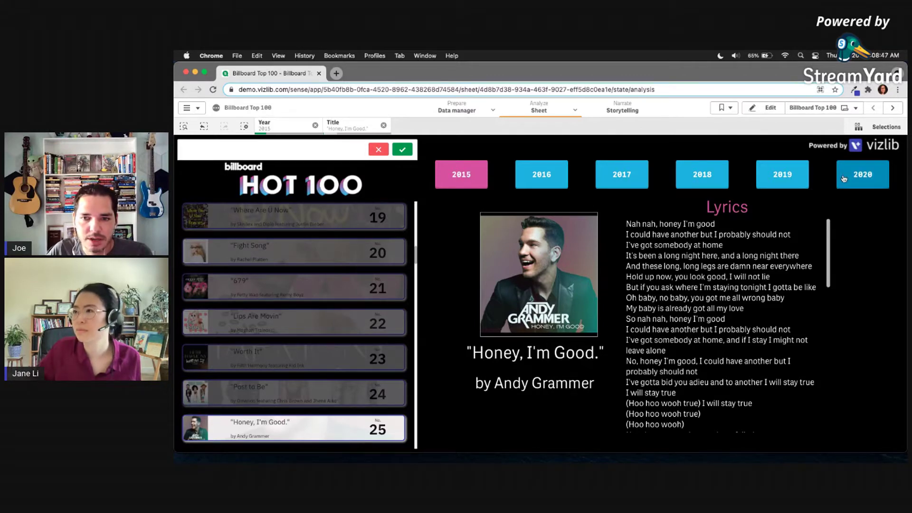
scroll(370, 282, "up", 10)
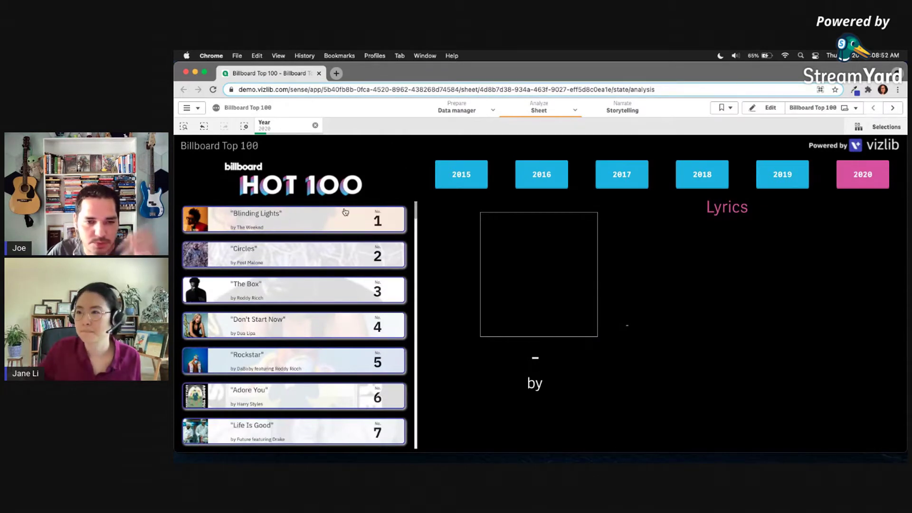
left_click(344, 220)
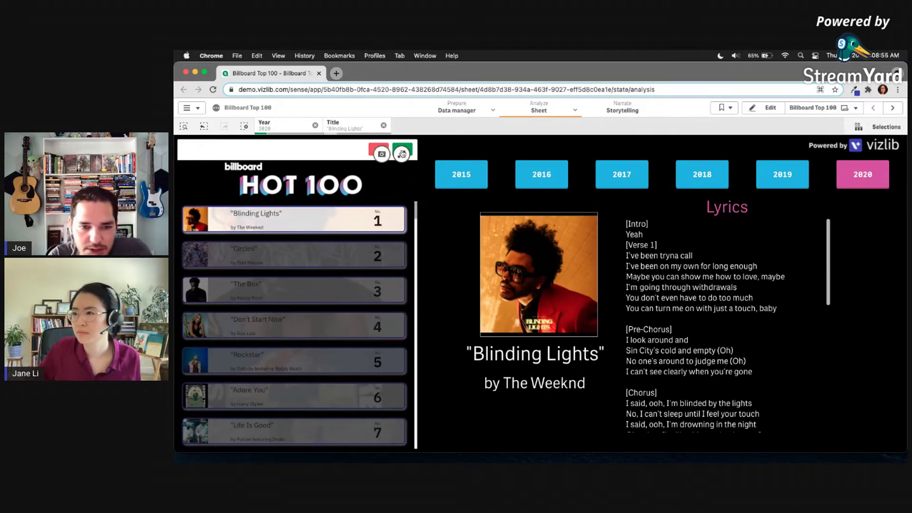
left_click(400, 154)
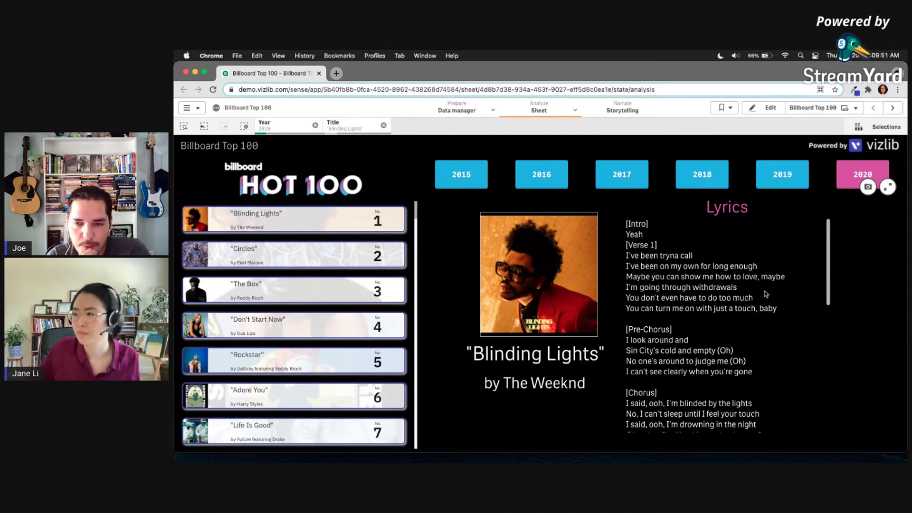
Duplicate the Billboard Top 100 sheet and open the copy
left_click(814, 108)
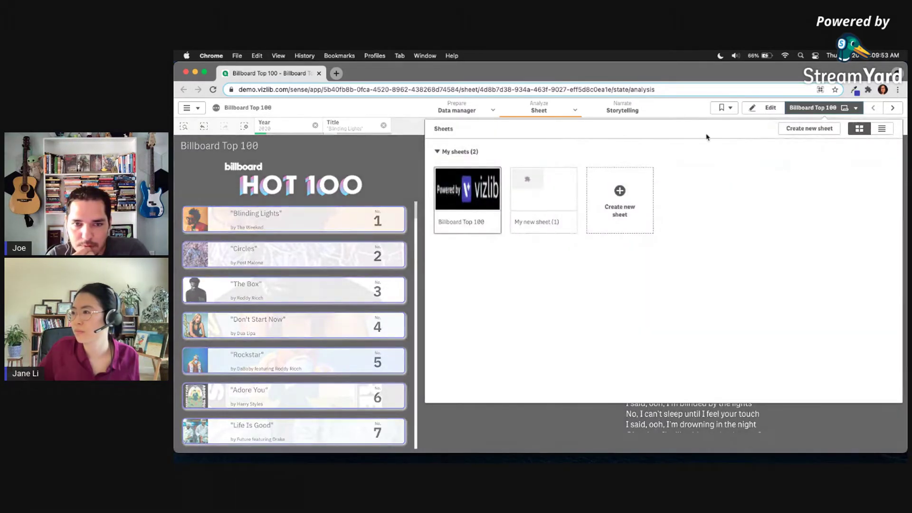
right_click(481, 190)
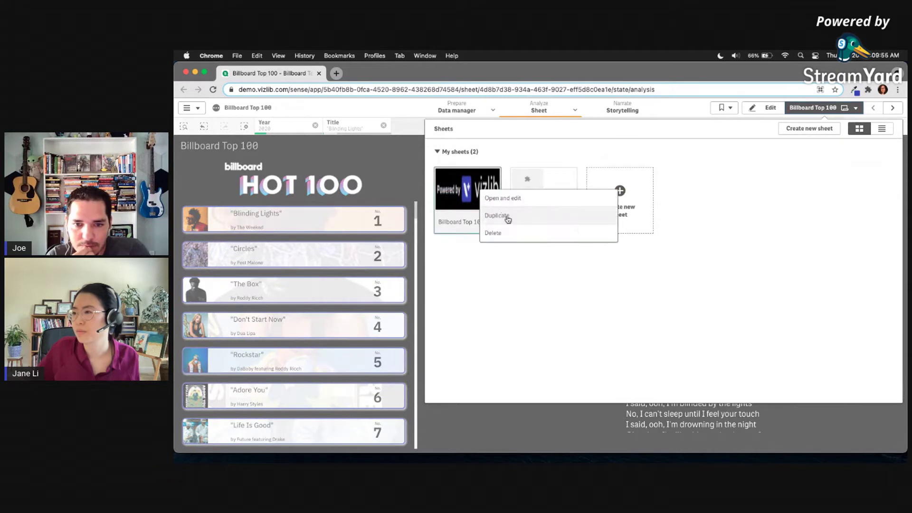
left_click(498, 215)
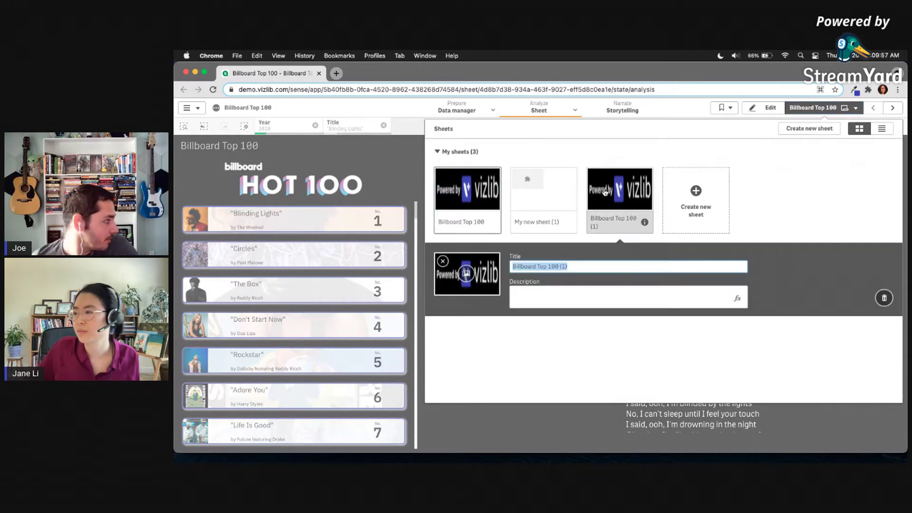
left_click(545, 198)
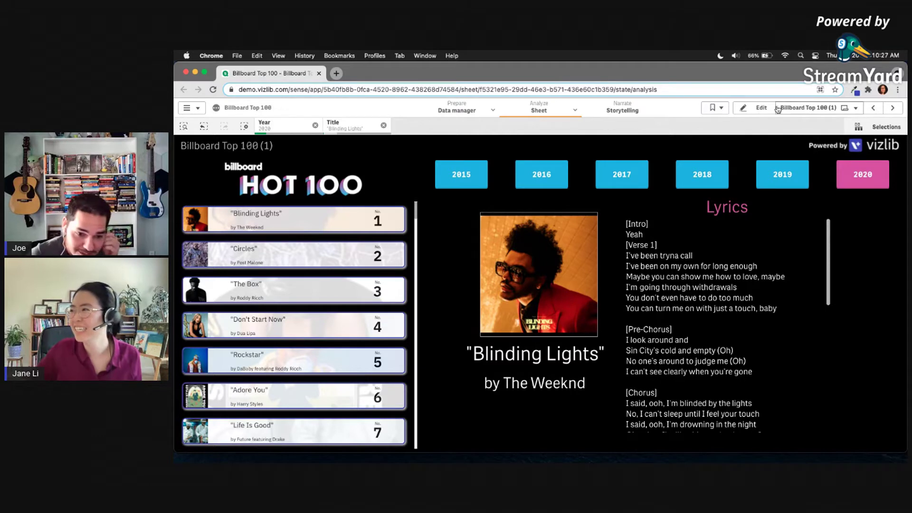
Edit the copied sheet, shortening the lyrics object from above and moving the year buttons down to free a strip above them
left_click(758, 107)
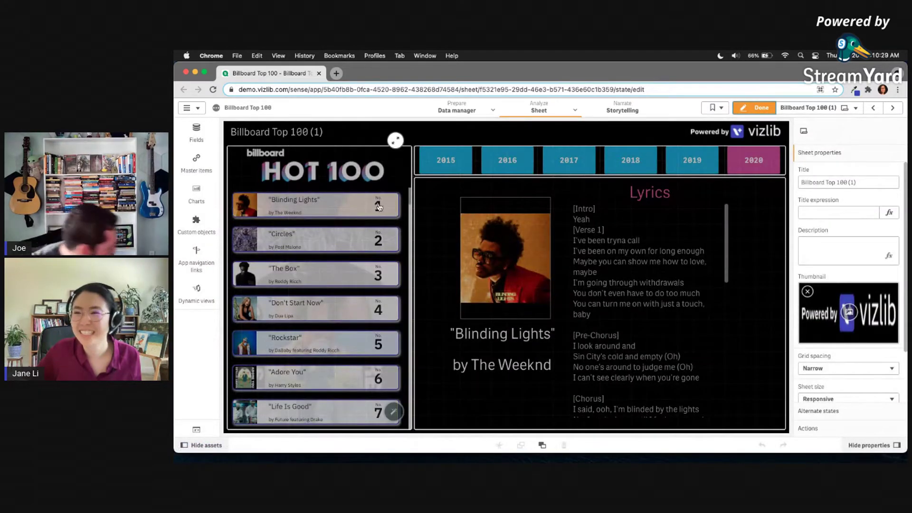
left_click(573, 209)
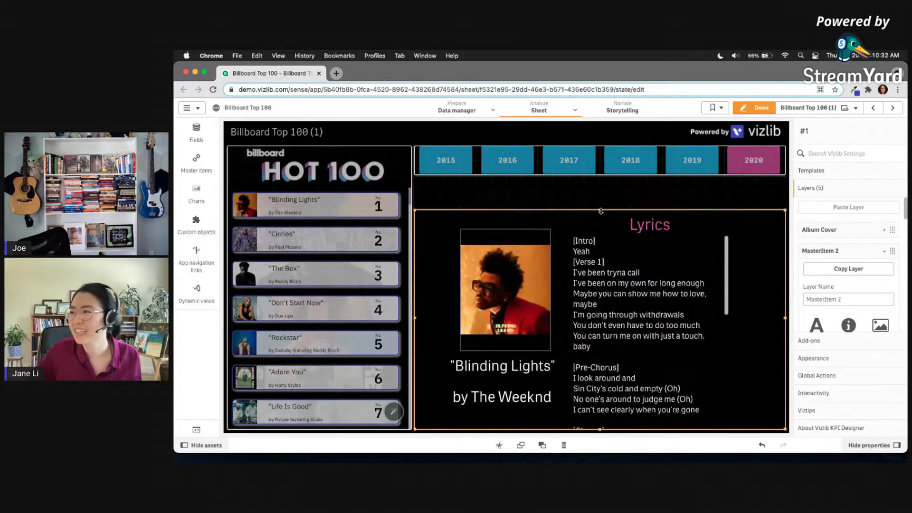
left_click(584, 162)
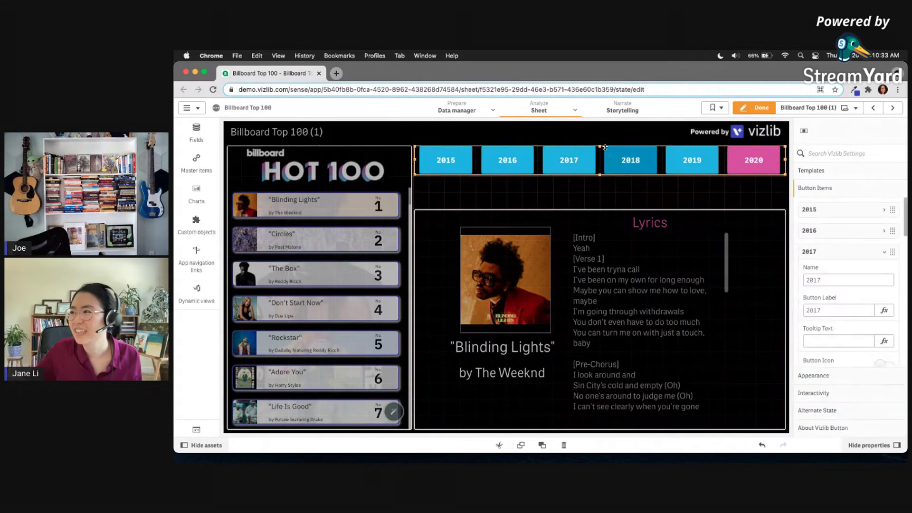
left_click_drag(599, 175, 599, 207)
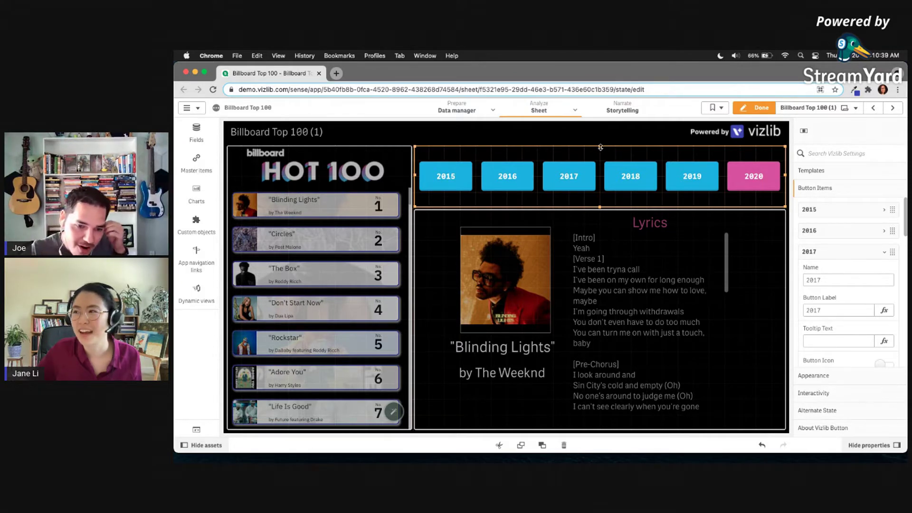
left_click_drag(577, 147, 607, 189)
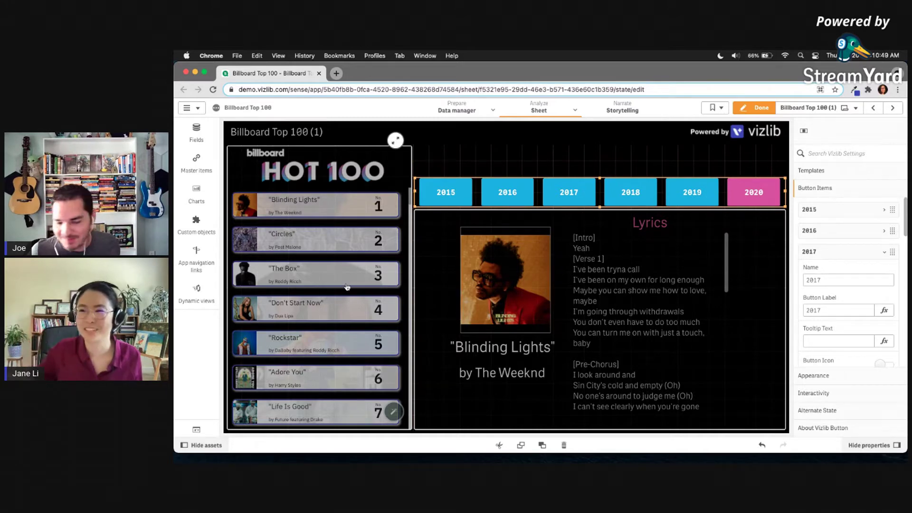
Find the Vizlib Sheet Menu among the custom objects and add it to the empty strip above the year buttons
left_click(195, 169)
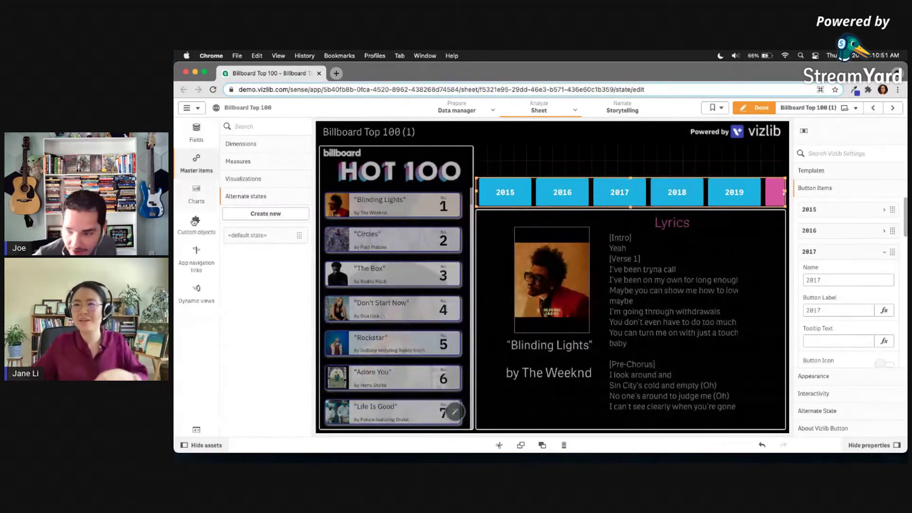
left_click(196, 223)
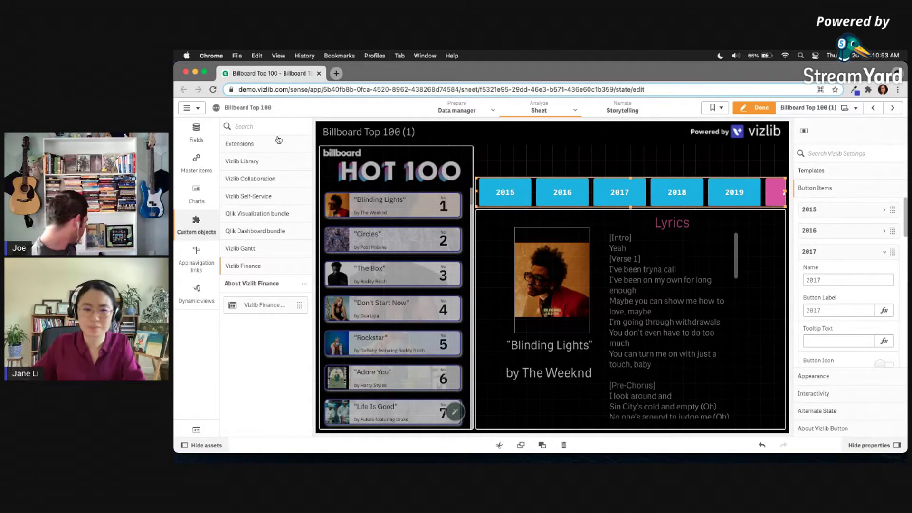
type("sheet")
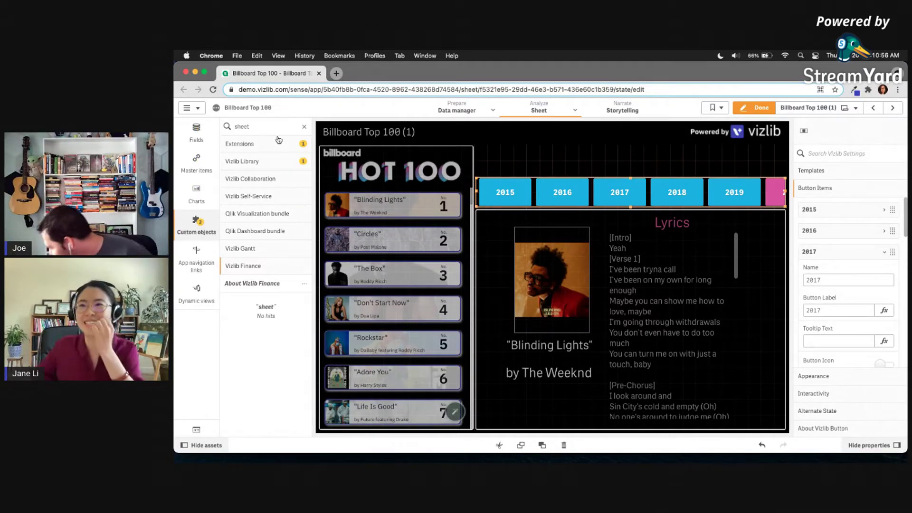
left_click(276, 165)
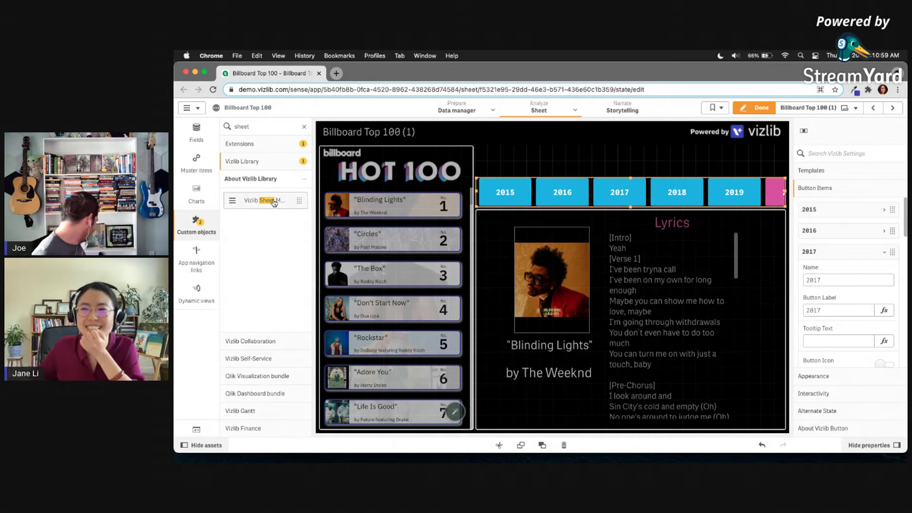
left_click_drag(272, 203, 668, 162)
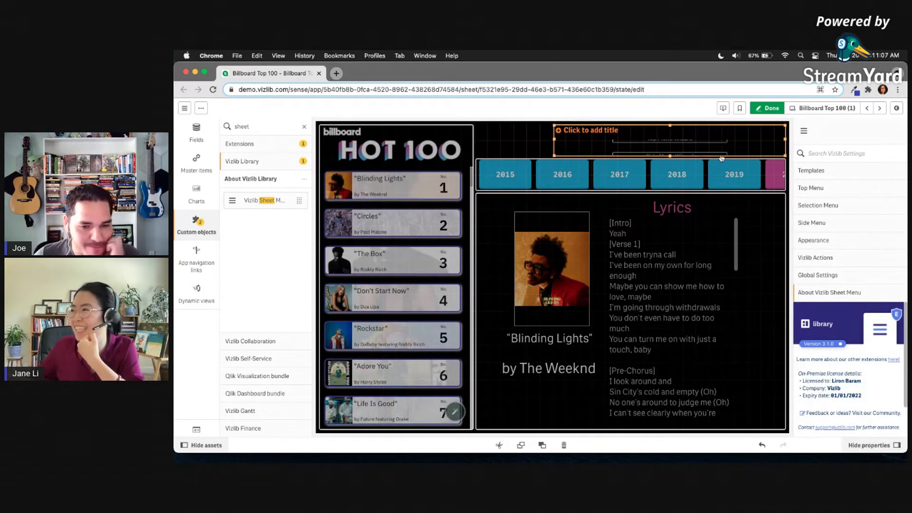
Review the sheet menu's global settings and enable its side menu
left_click(858, 277)
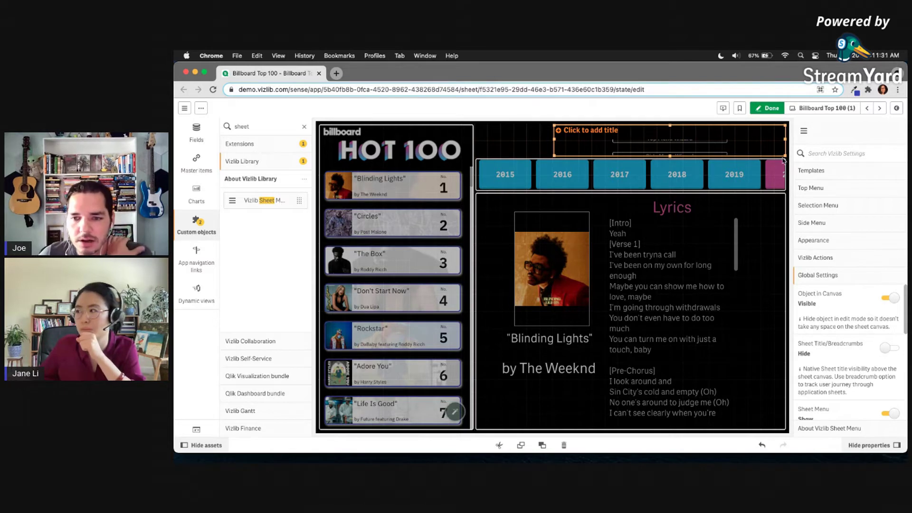
left_click(828, 207)
left_click(821, 361)
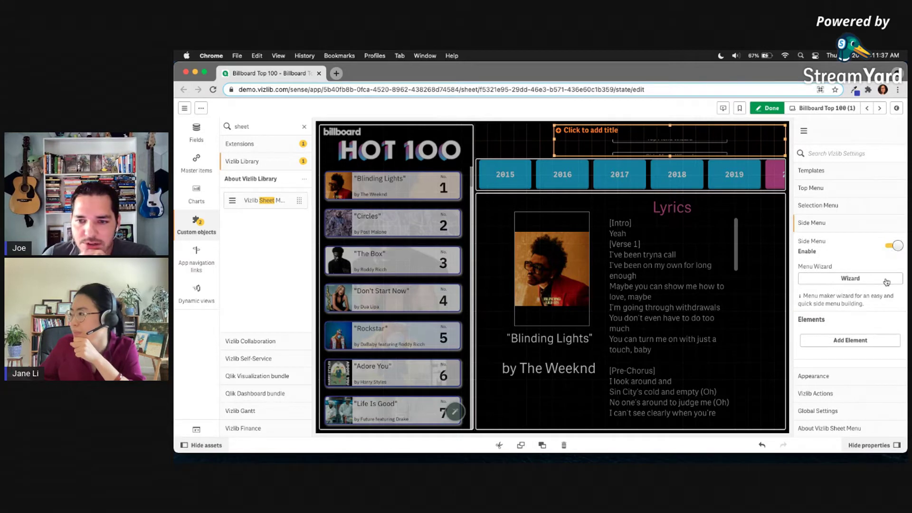
Try adding the Lyrics master item to the side menu with the wizard, and close it without saving
left_click(862, 279)
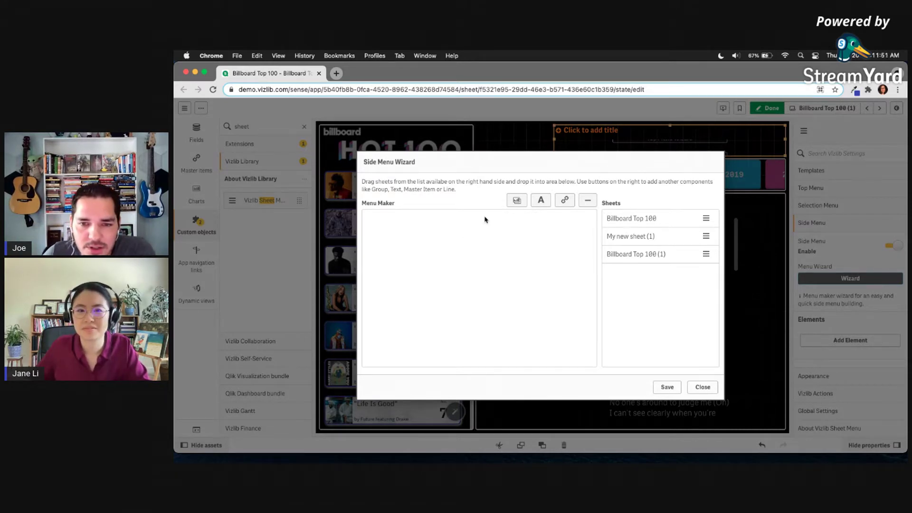
left_click(566, 200)
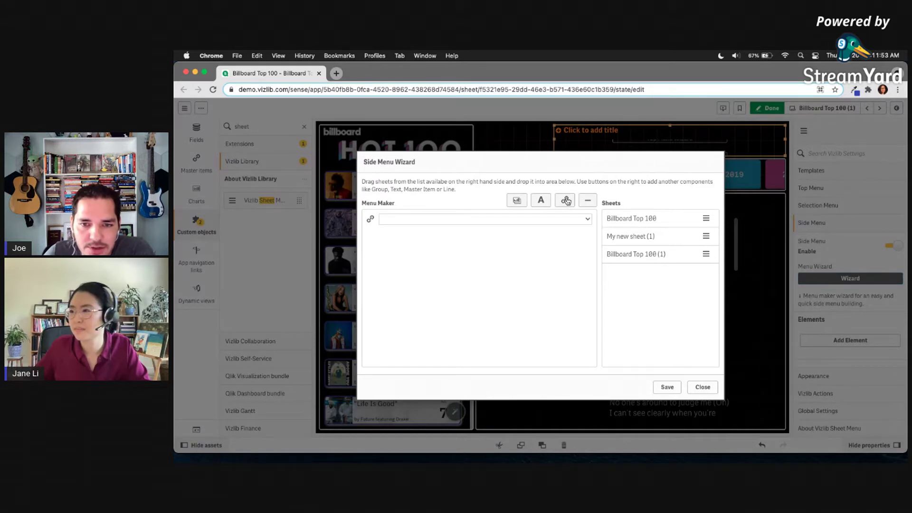
left_click(547, 218)
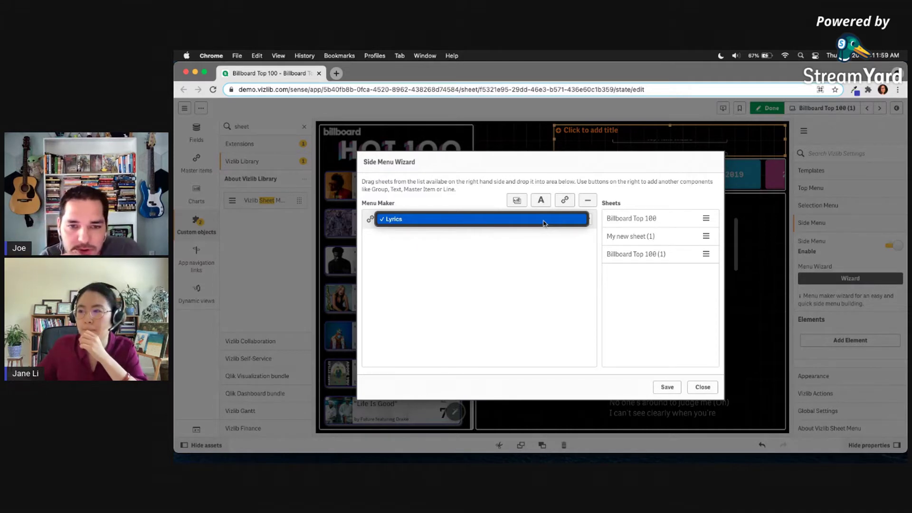
left_click(705, 392)
left_click(704, 388)
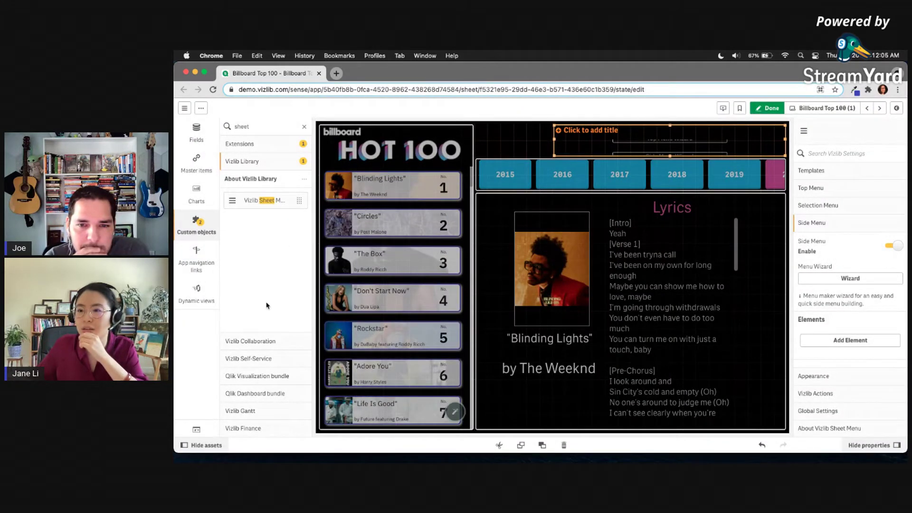
Find the Vizlib Filter custom object and add it to the empty space beside the sheet menu
left_click(279, 122)
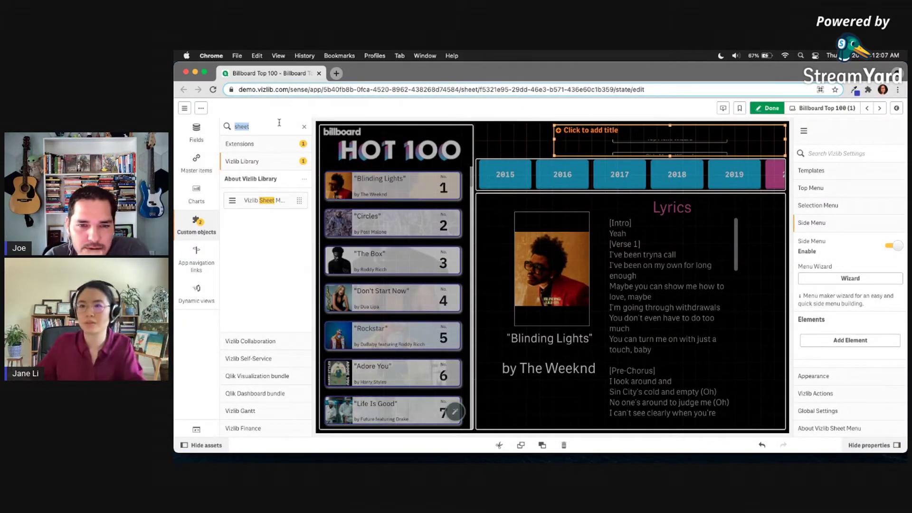
type("filter")
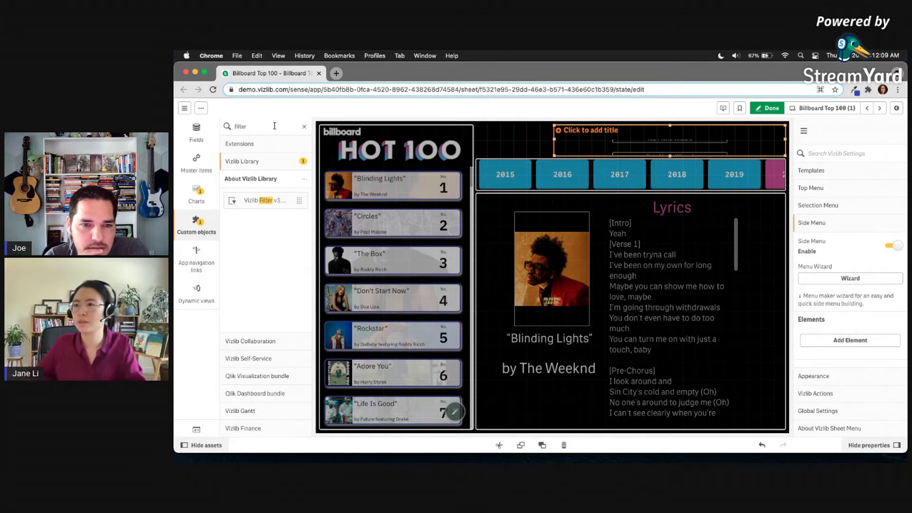
left_click_drag(264, 200, 616, 139)
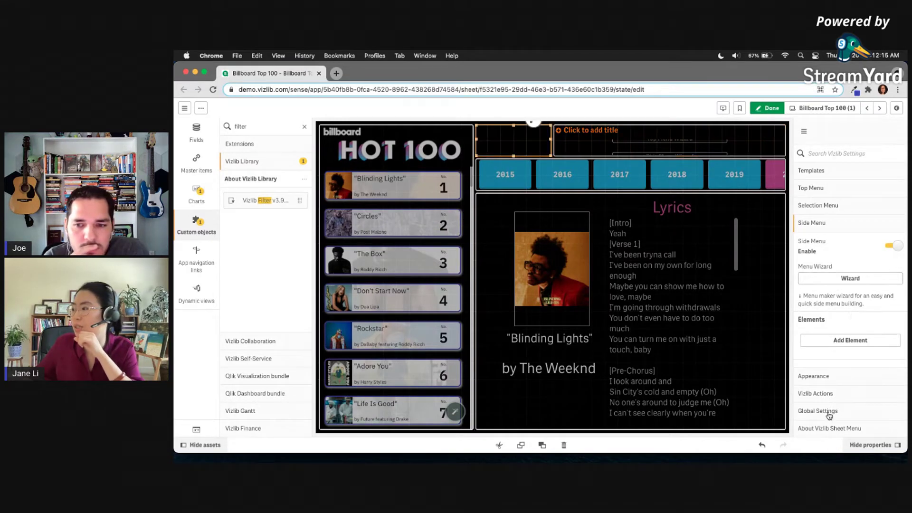
Hide the Vizlib Sheet Menu object from the sheet canvas through its global settings
left_click(571, 150)
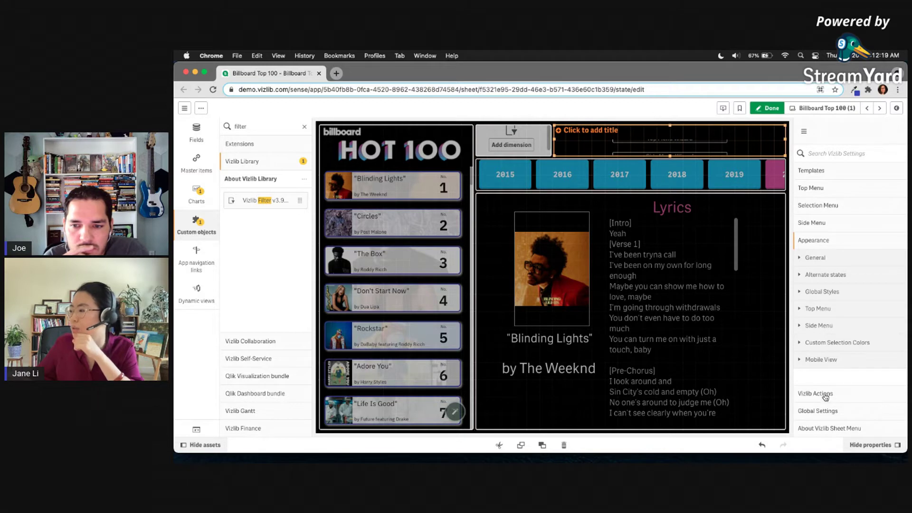
left_click(821, 412)
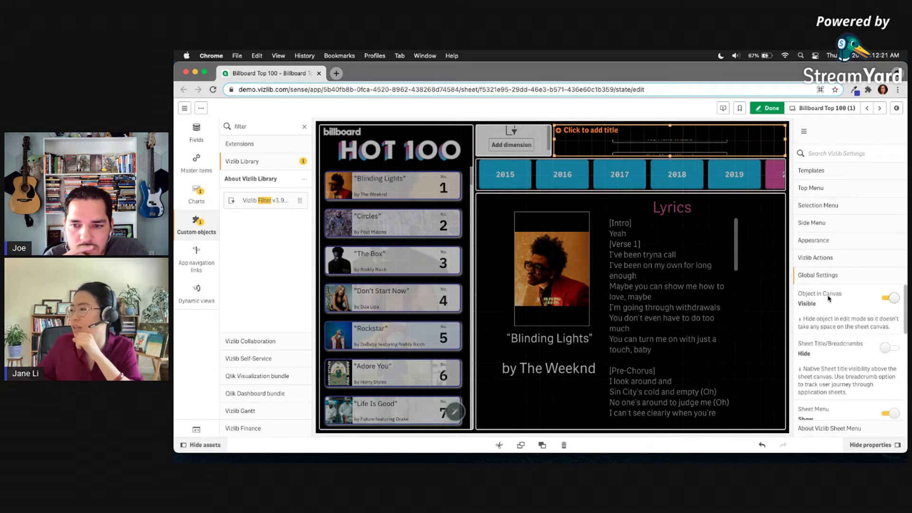
left_click(893, 299)
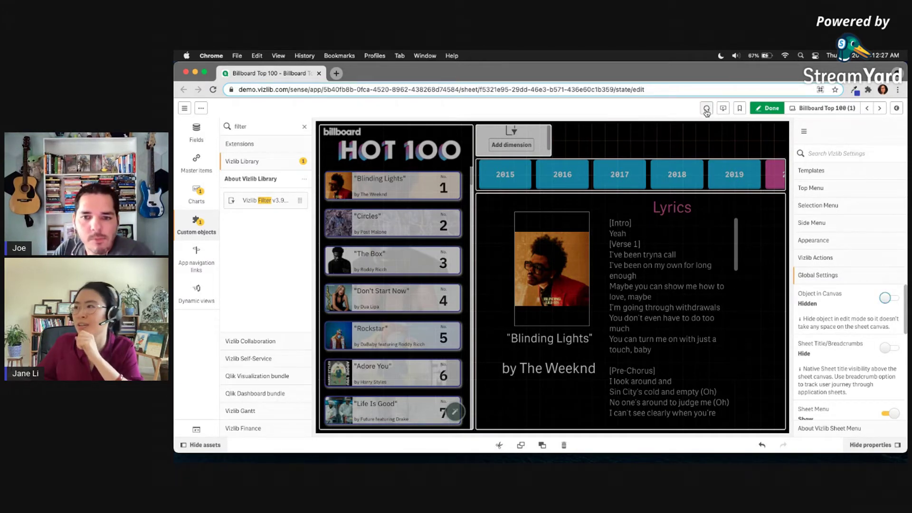
Widen the Vizlib Filter across the whole strip above the year buttons and add Artist(s) as its dimension
left_click(543, 146)
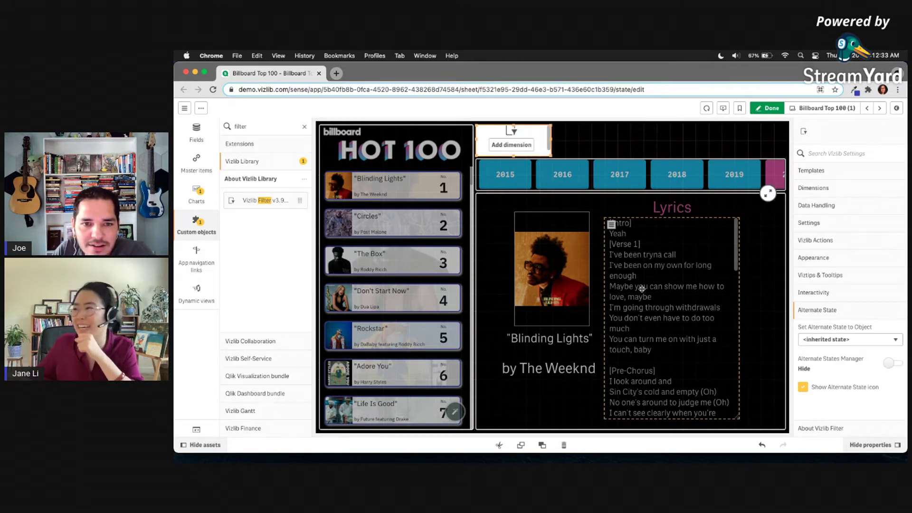
left_click(611, 224)
left_click(540, 144)
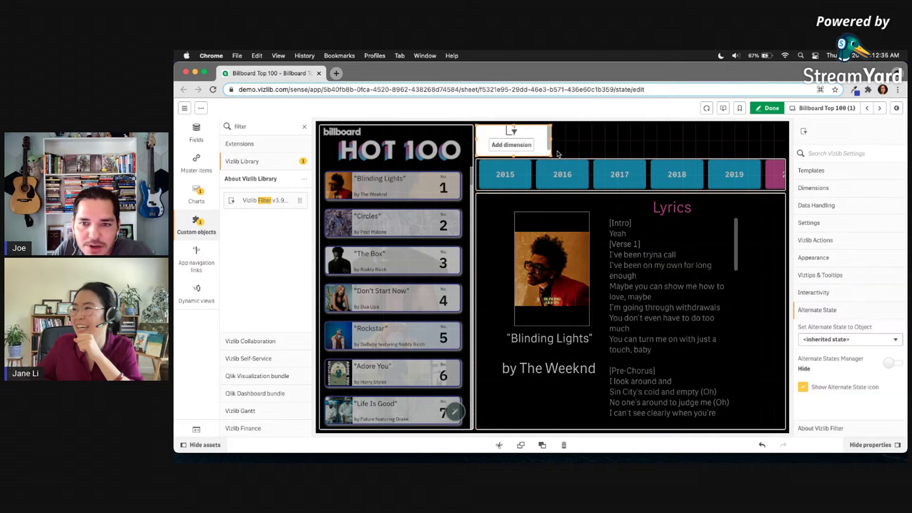
left_click_drag(551, 143, 716, 143)
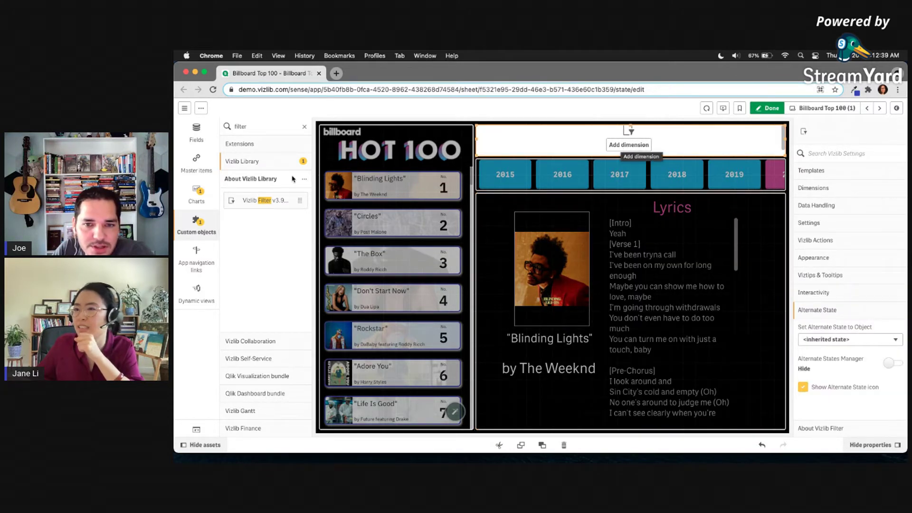
left_click(642, 149)
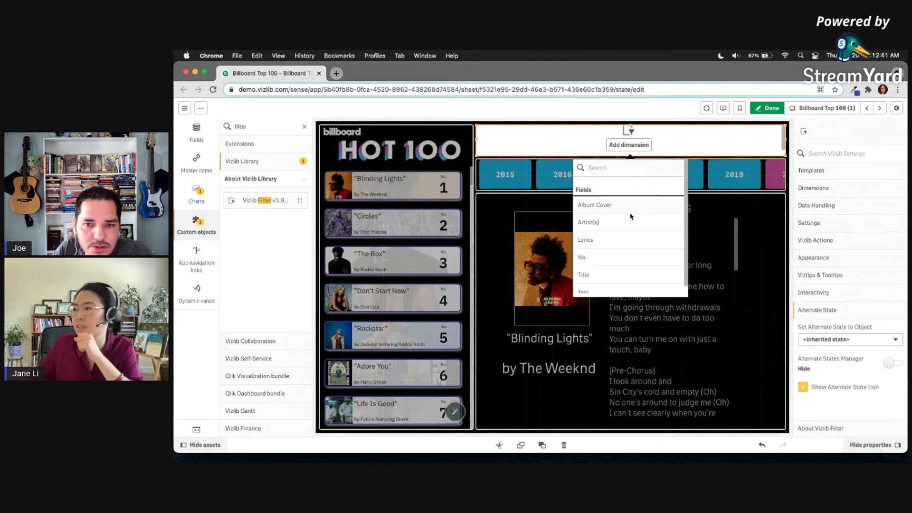
left_click(603, 223)
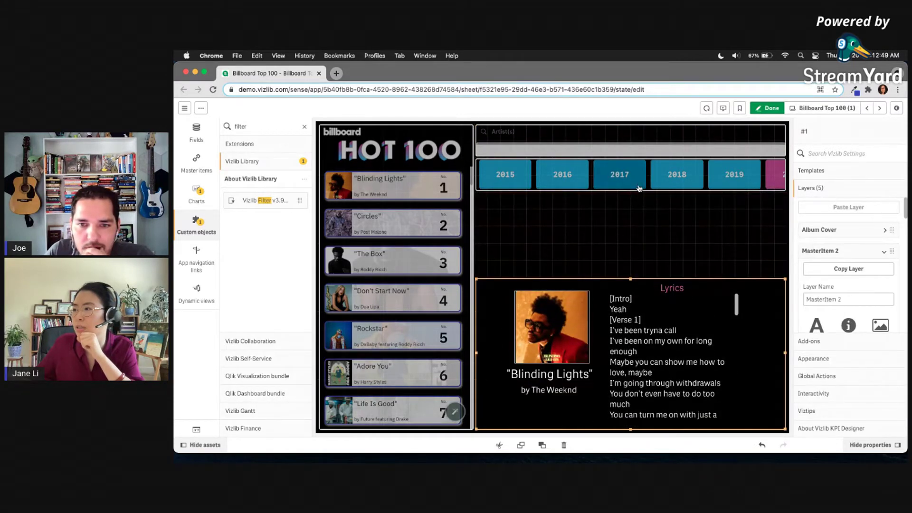
Move the year buttons down to sit directly above the shortened lyrics panel, and extend the artist filter down to meet them
left_click(639, 189)
left_click_drag(631, 190, 631, 274)
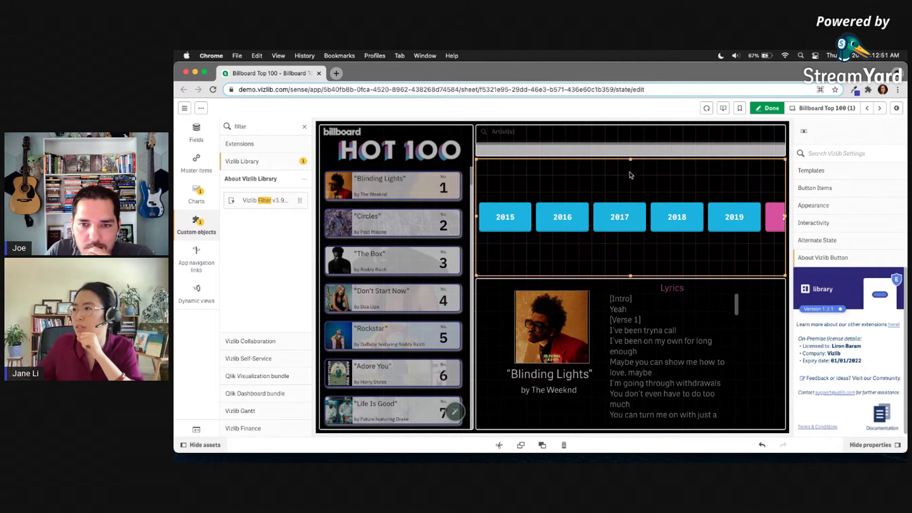
left_click_drag(631, 160, 630, 243)
left_click(636, 133)
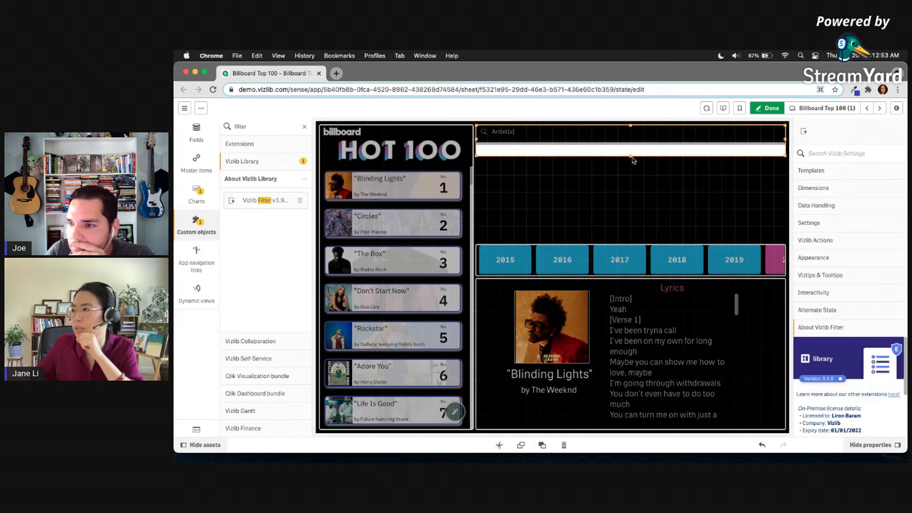
left_click_drag(631, 157, 630, 243)
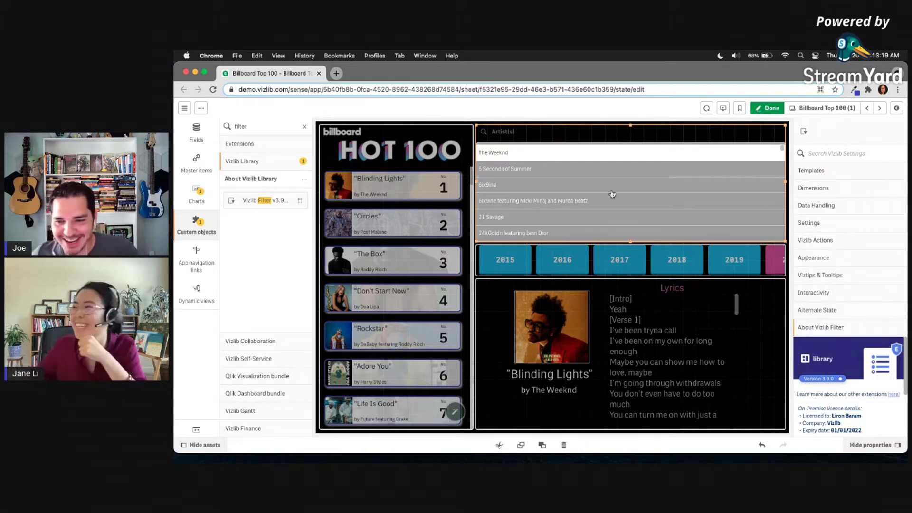
Look through the Vizlib Filter templates and close the gallery without applying one
left_click(820, 172)
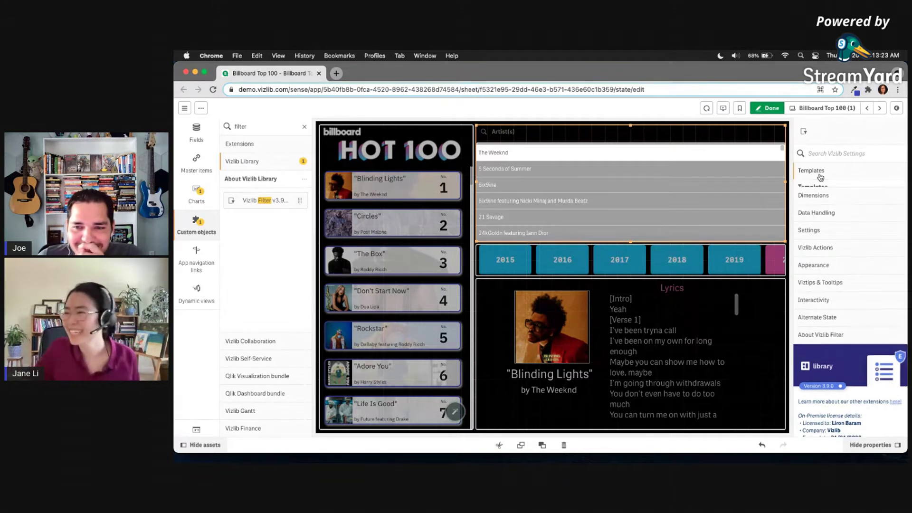
left_click(830, 291)
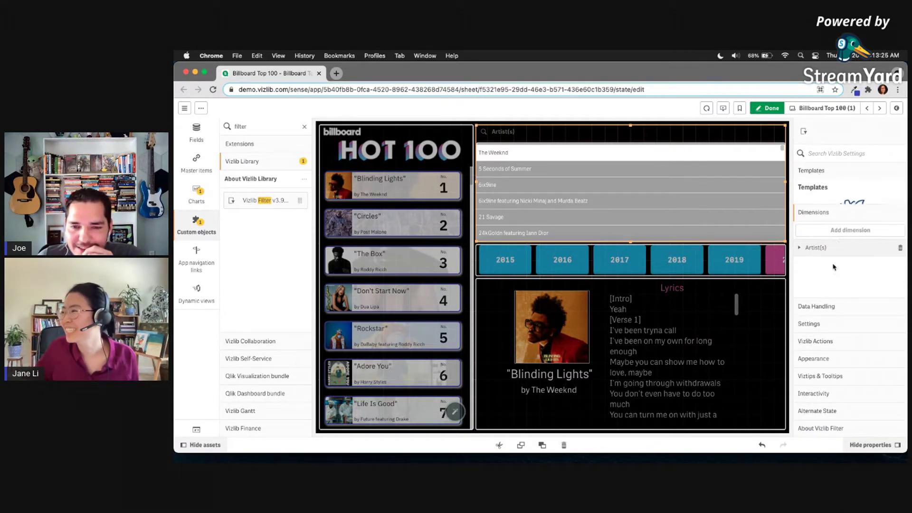
left_click(834, 172)
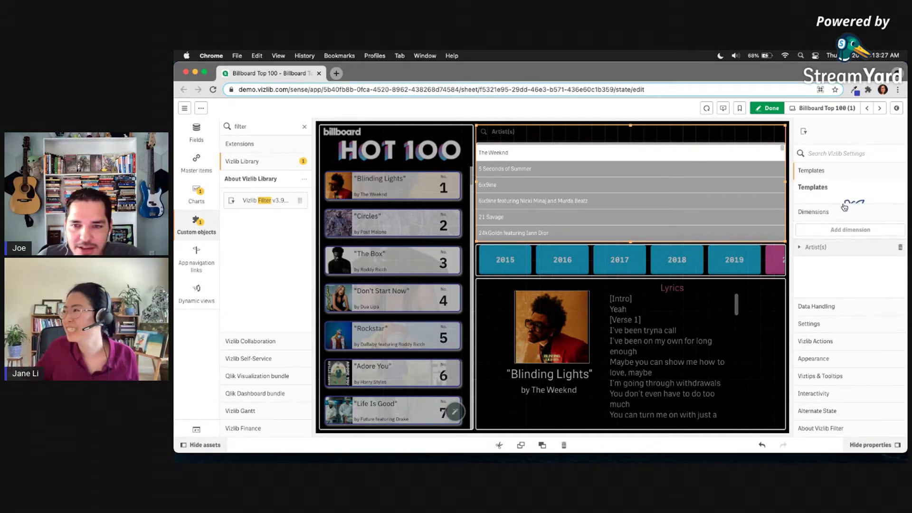
left_click(848, 239)
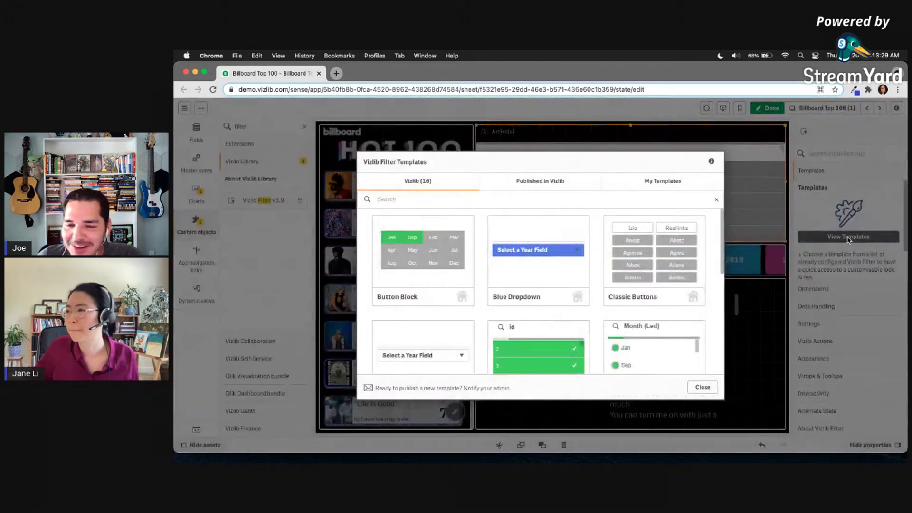
scroll(679, 285, "down", 2)
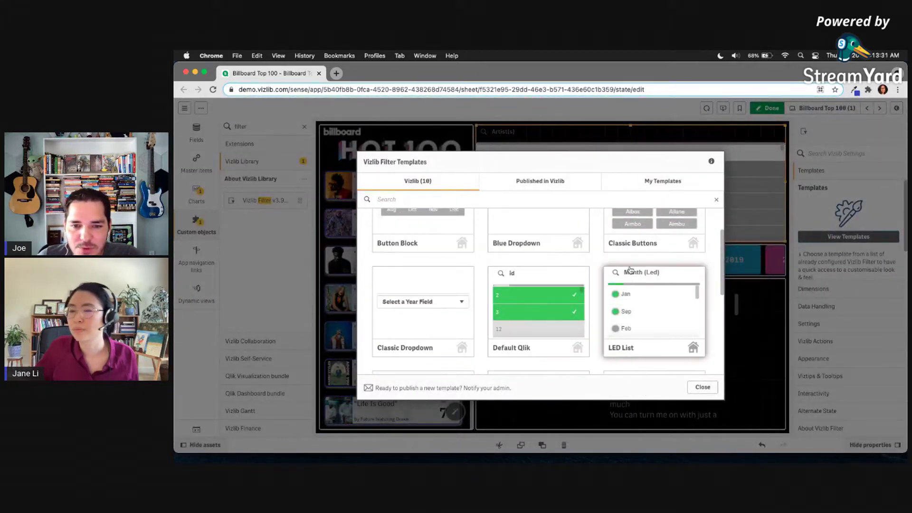
scroll(655, 259, "up", 2)
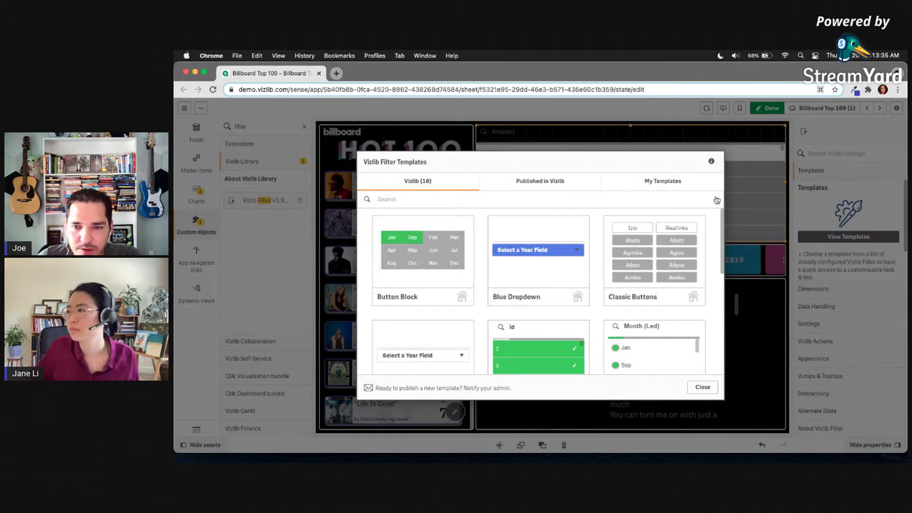
left_click(703, 387)
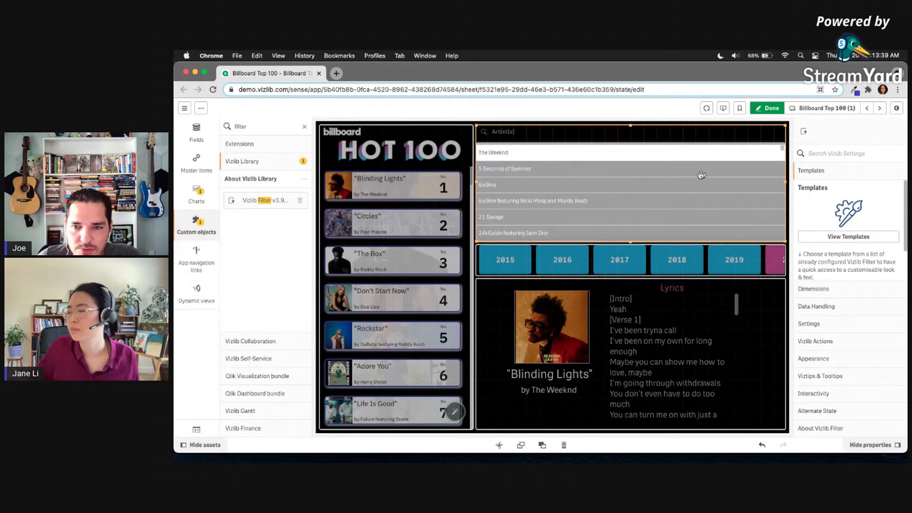
Add the artist filter to the master items under the name Artists
right_click(673, 184)
left_click(737, 142)
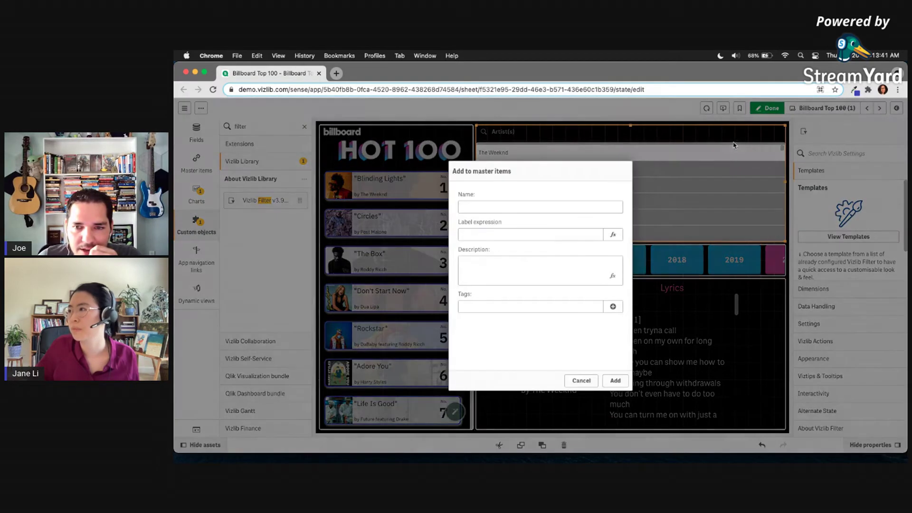
left_click(543, 207)
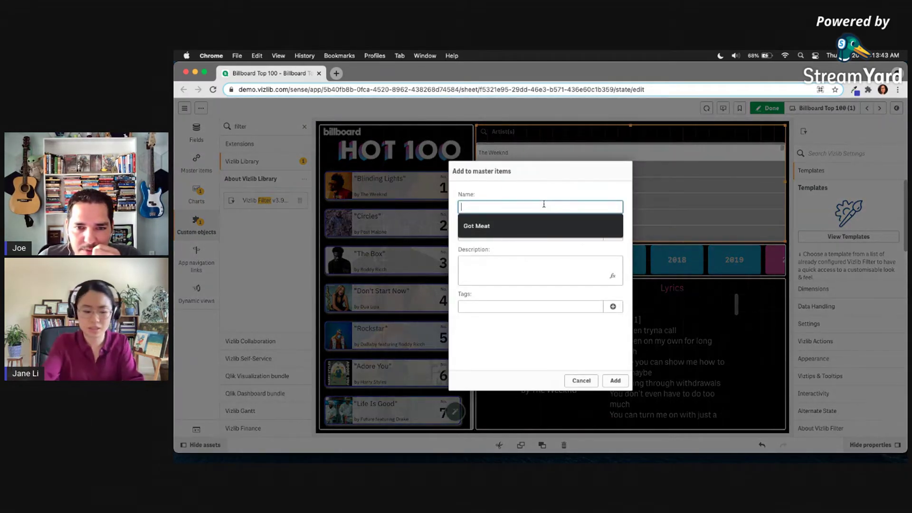
type("Artist")
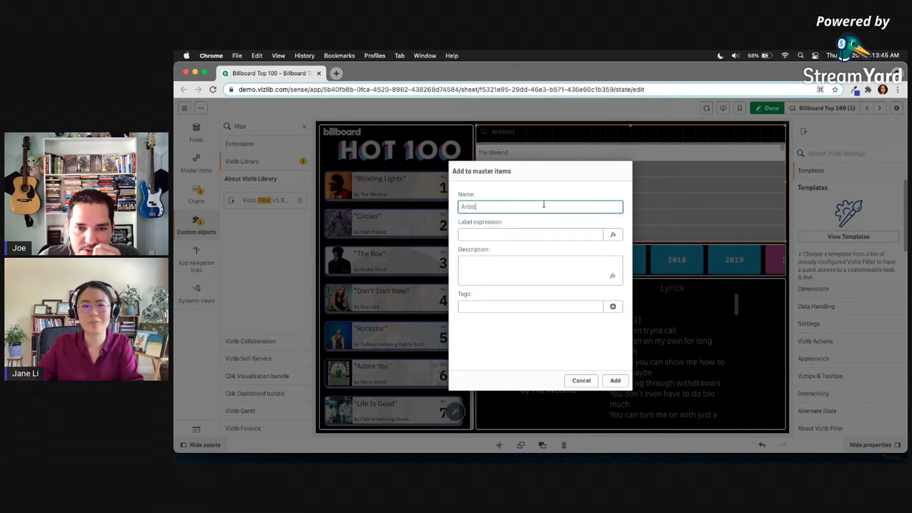
left_click(512, 237)
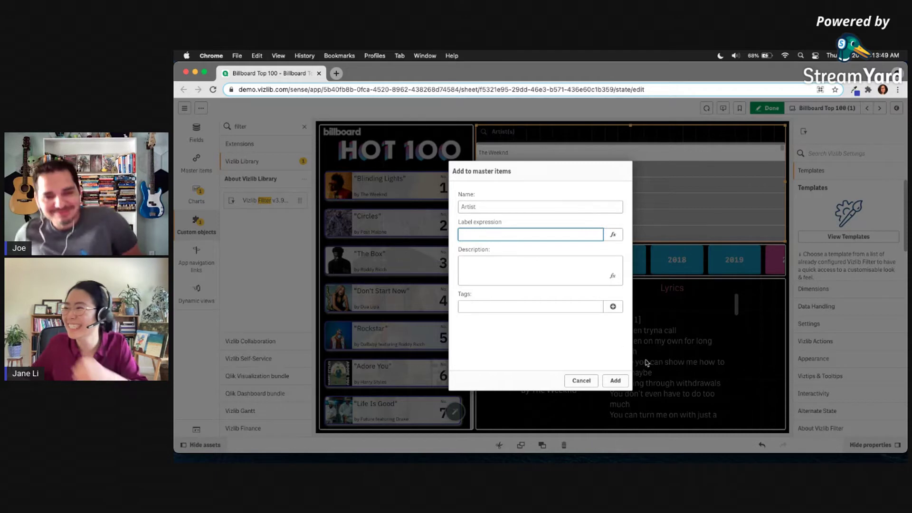
left_click(552, 206)
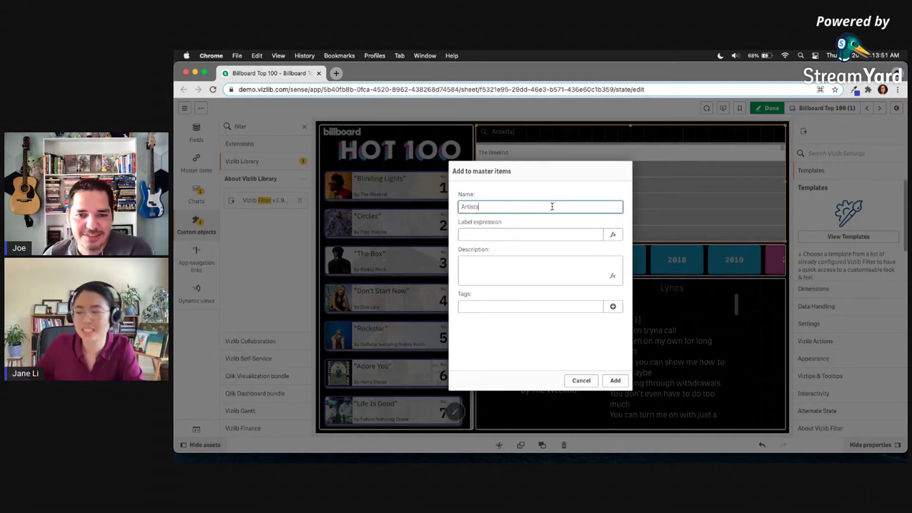
type("s")
left_click(614, 381)
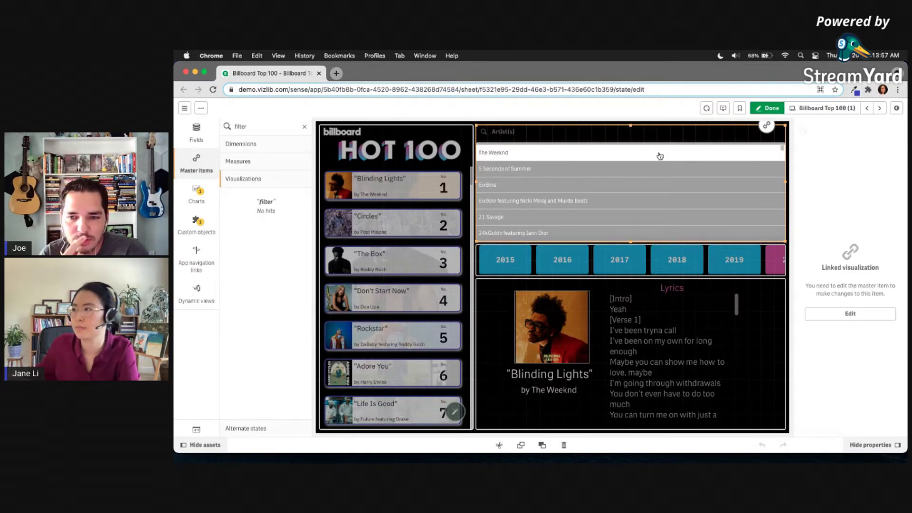
Delete the artist filter from the sheet and place a new Vizlib Filter in the space above the year buttons
key("Delete")
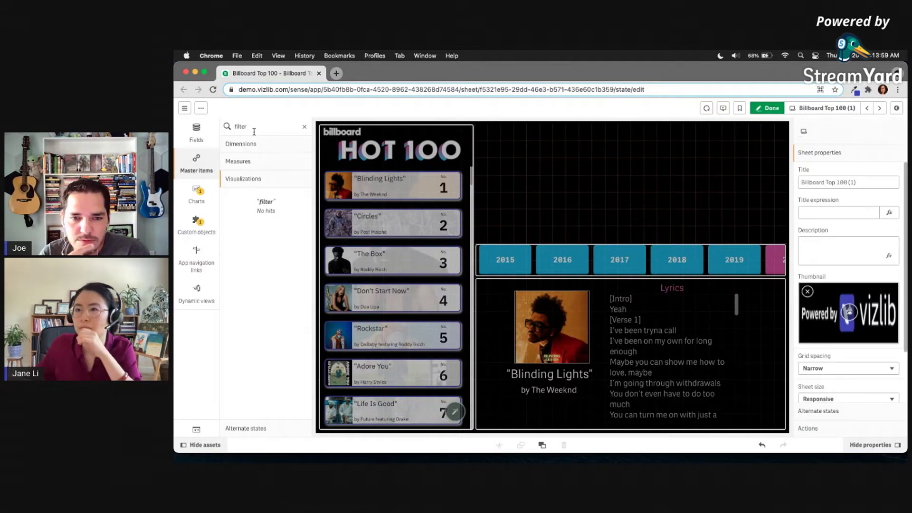
left_click(196, 226)
left_click_drag(259, 200, 570, 183)
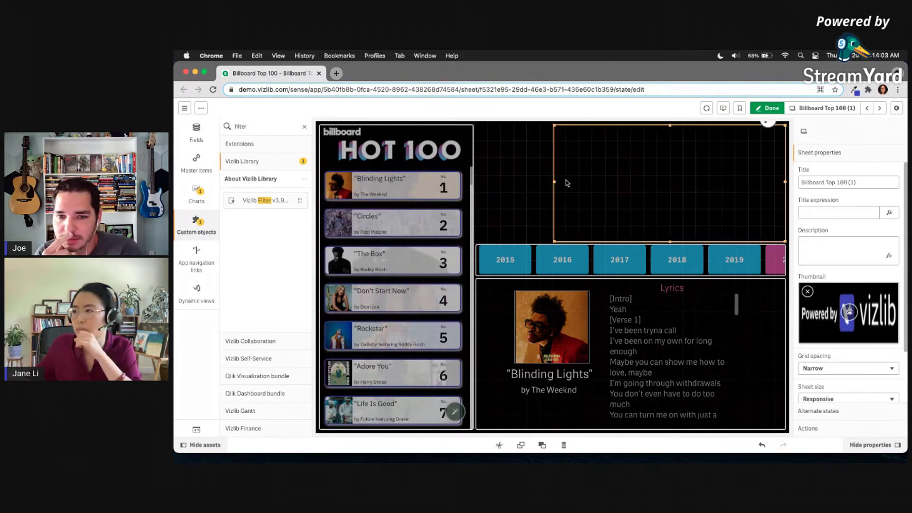
Search the fields for song, then title, and add Title as the new filter's dimension
left_click(622, 194)
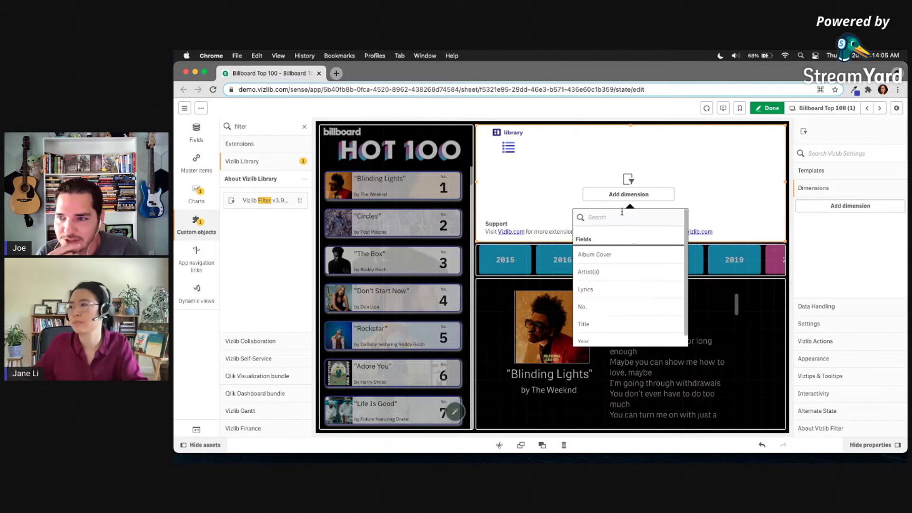
type("son")
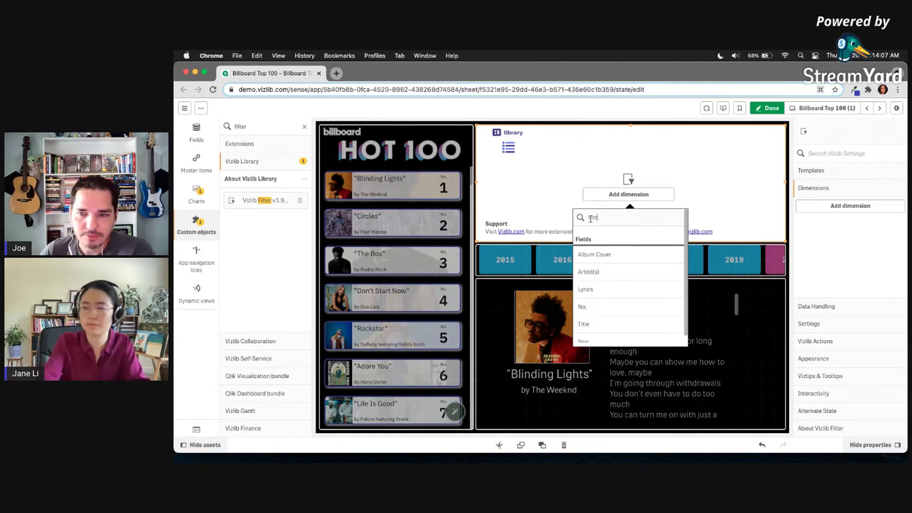
type("g")
double_click(594, 218)
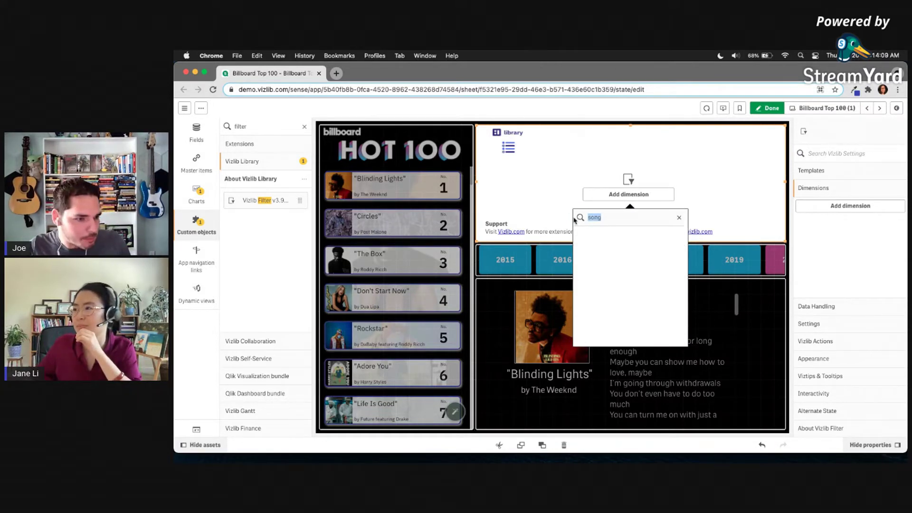
type("title")
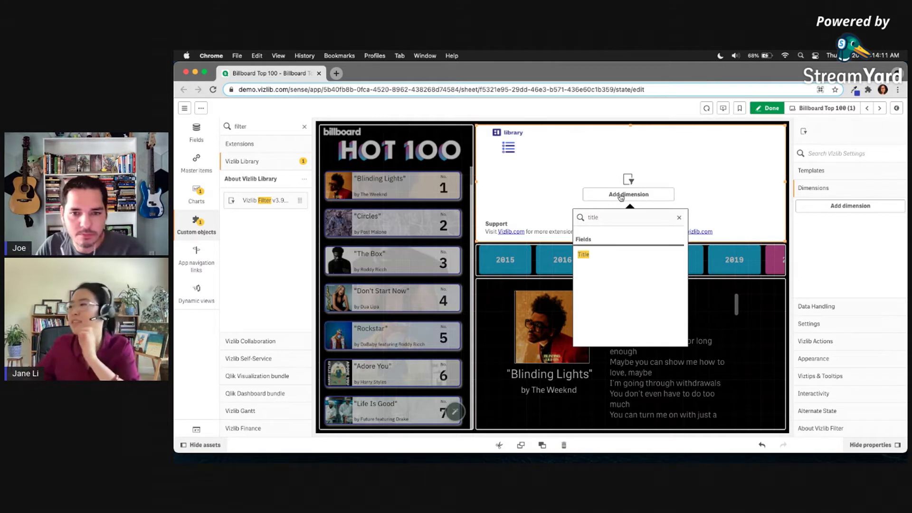
left_click(625, 257)
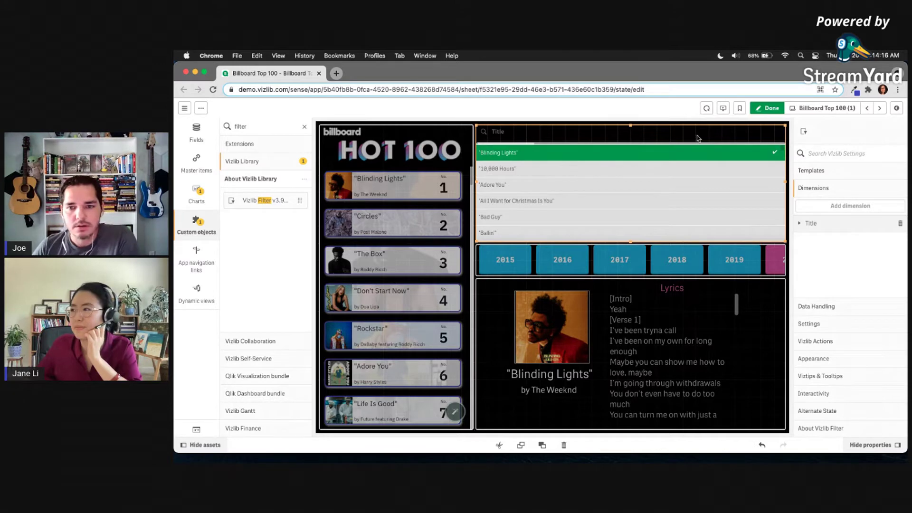
Add the title filter to the master items under the name Song Name
right_click(698, 138)
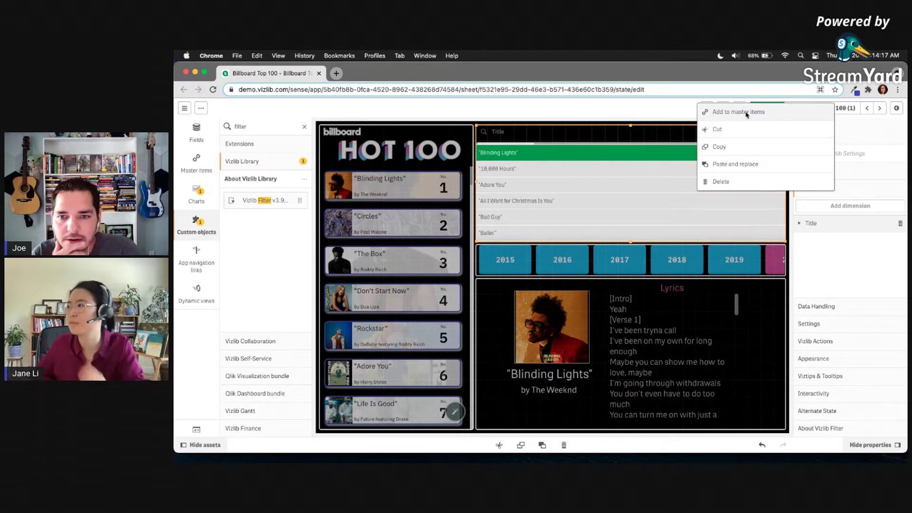
left_click(746, 114)
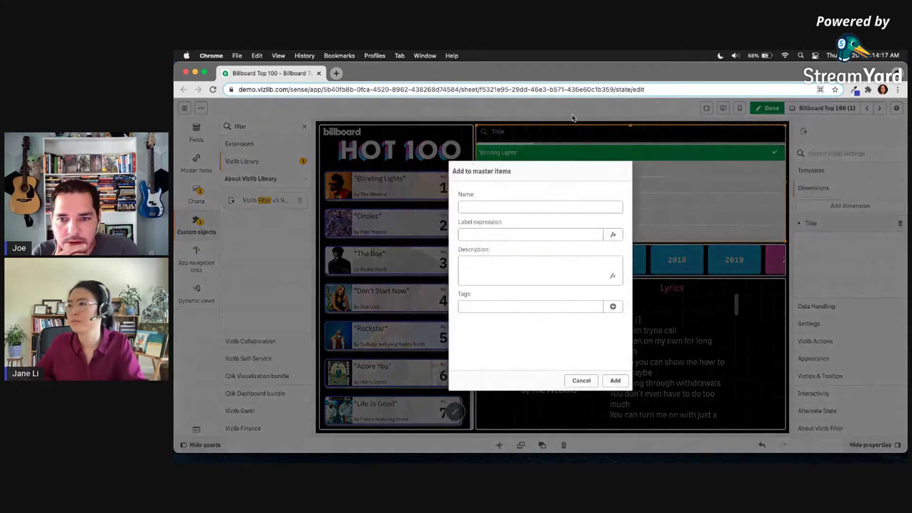
left_click(526, 205)
type("Song Name")
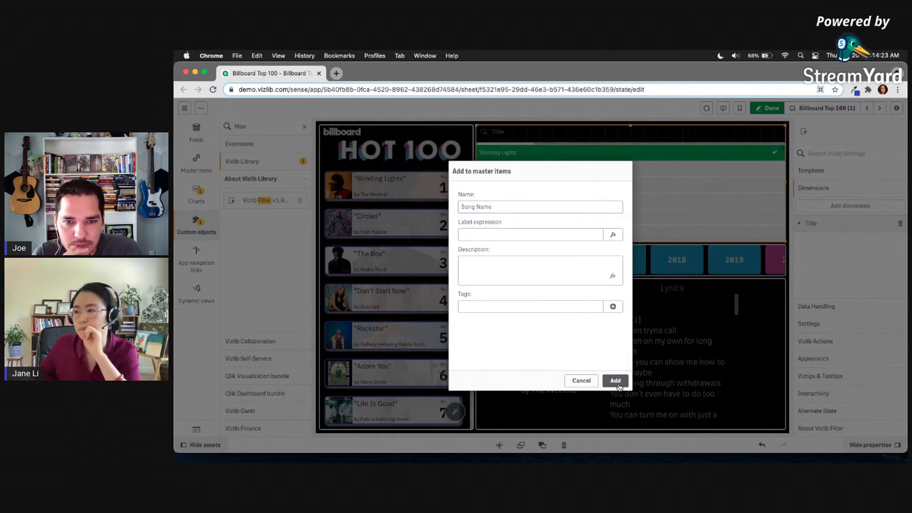
left_click(616, 381)
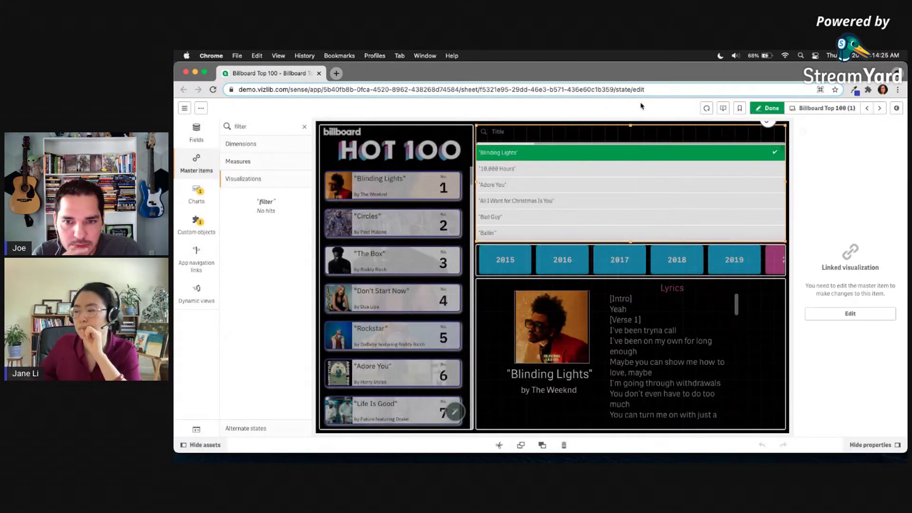
Delete the linked title filter from the sheet
right_click(695, 186)
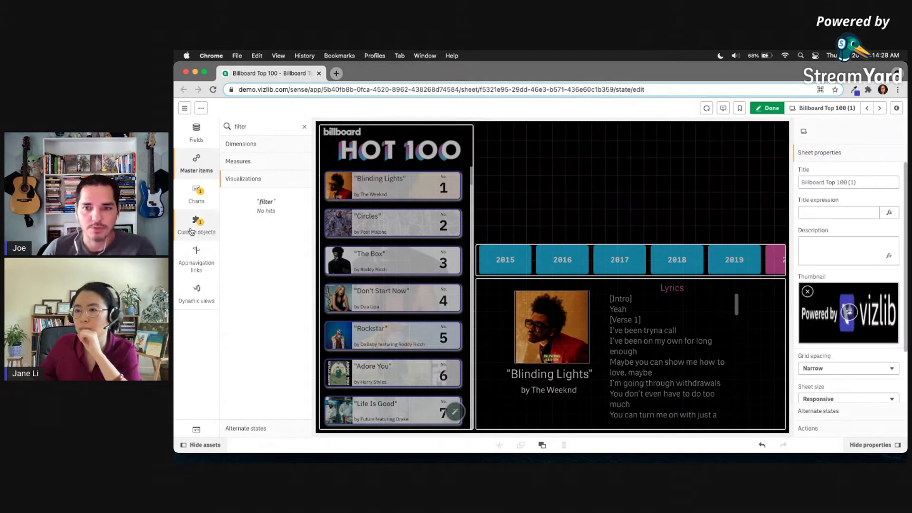
left_click(196, 225)
left_click_drag(257, 200, 570, 182)
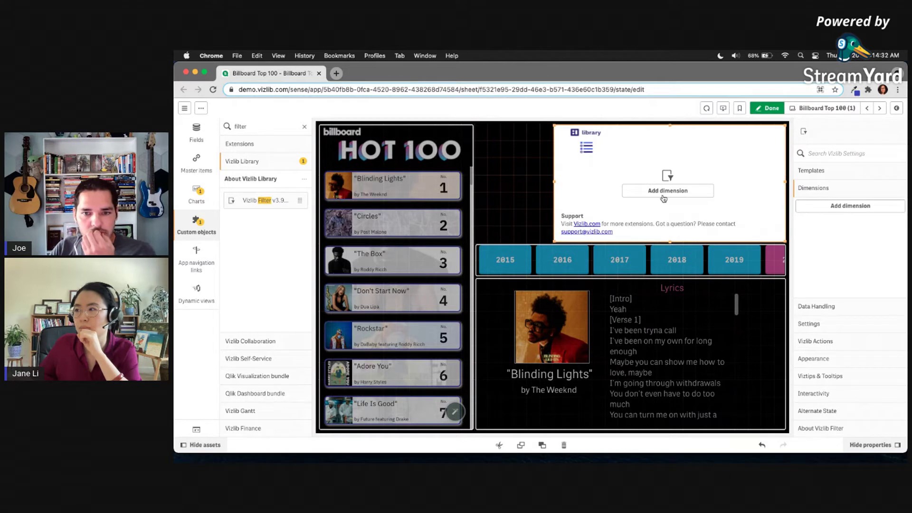
left_click(665, 191)
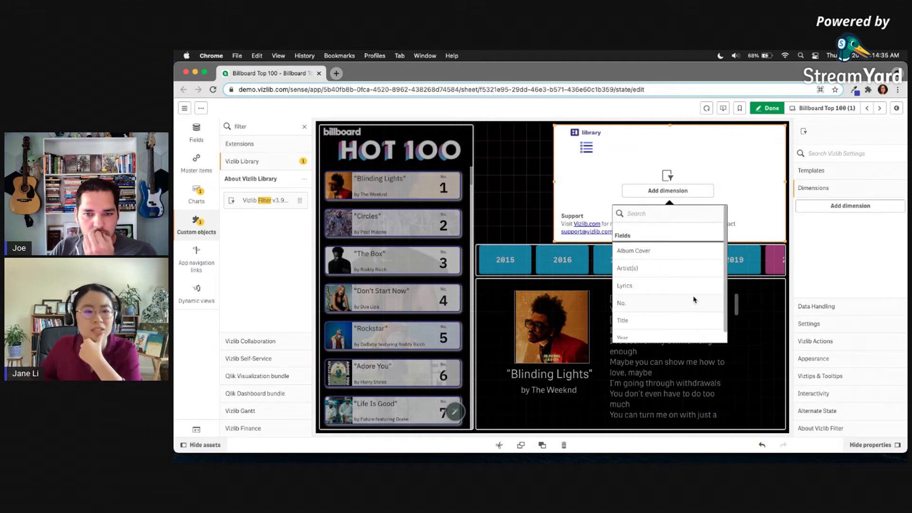
scroll(684, 293, "down", 1)
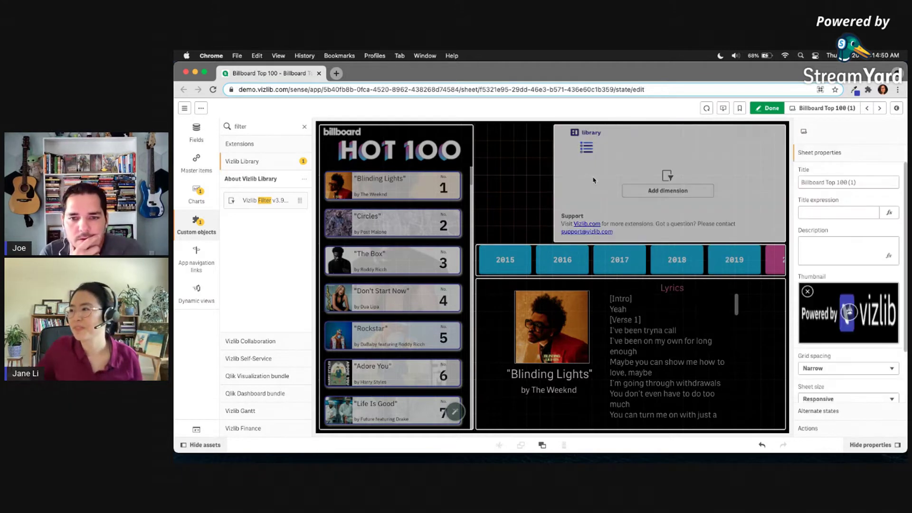
left_click(593, 180)
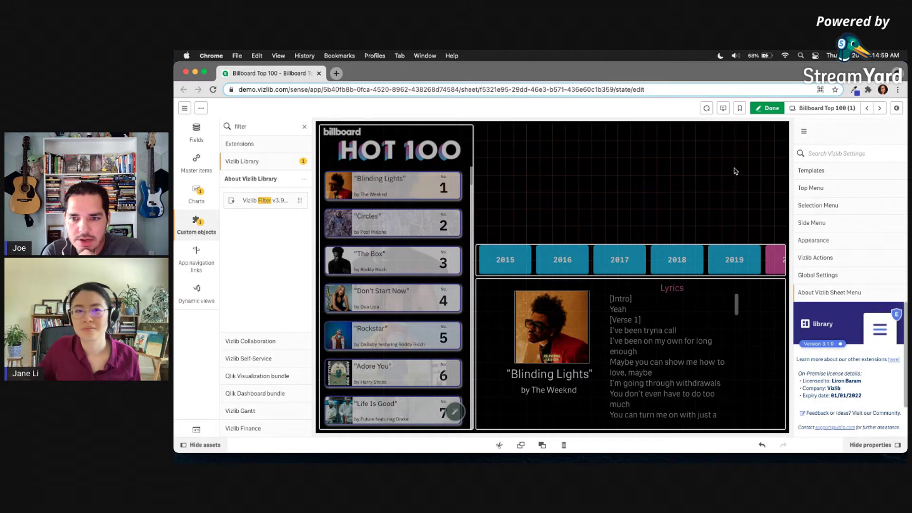
With the Side Menu Wizard, add a master item element to the sheet menu and link it to Artists
left_click(840, 223)
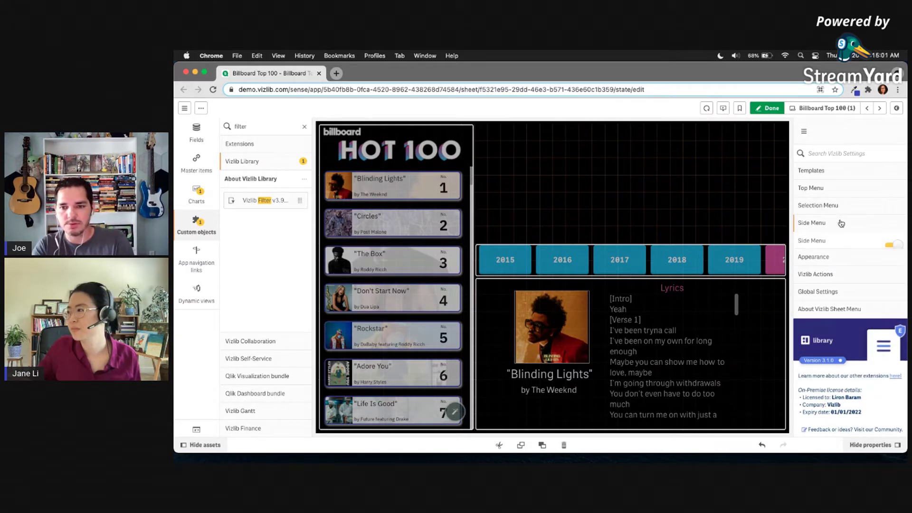
left_click(857, 282)
left_click(566, 201)
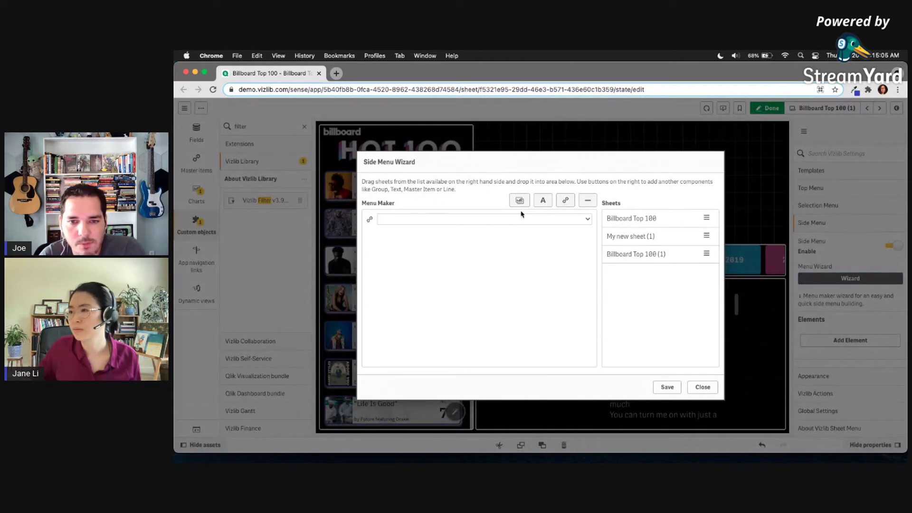
left_click(488, 219)
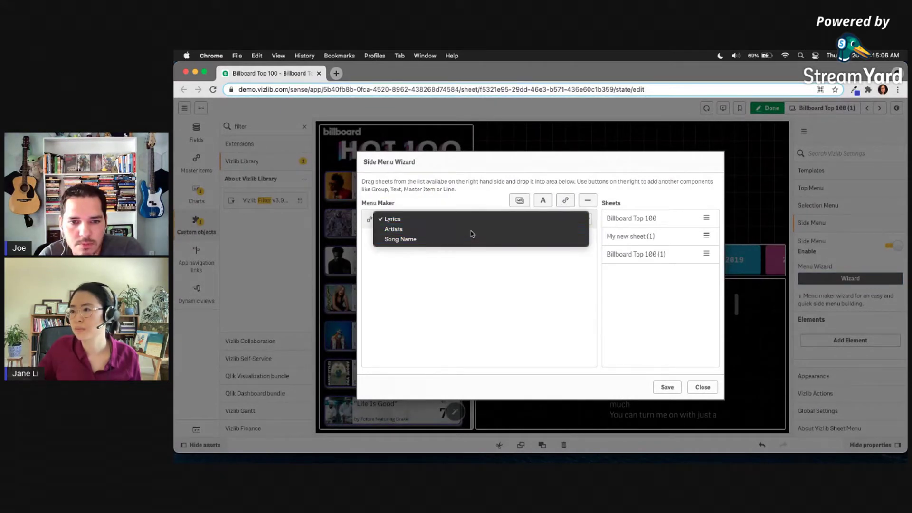
left_click(472, 230)
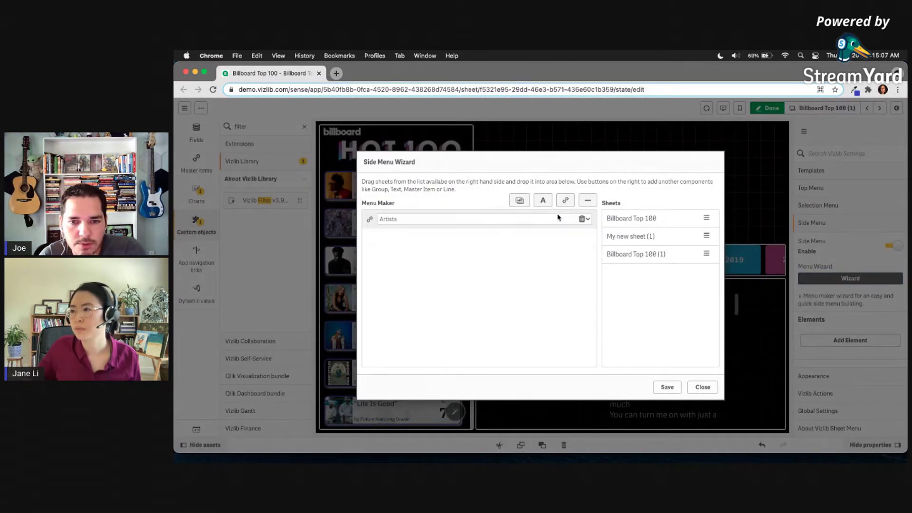
Add a second master item element linked to Song Name and save the side menu
left_click(567, 200)
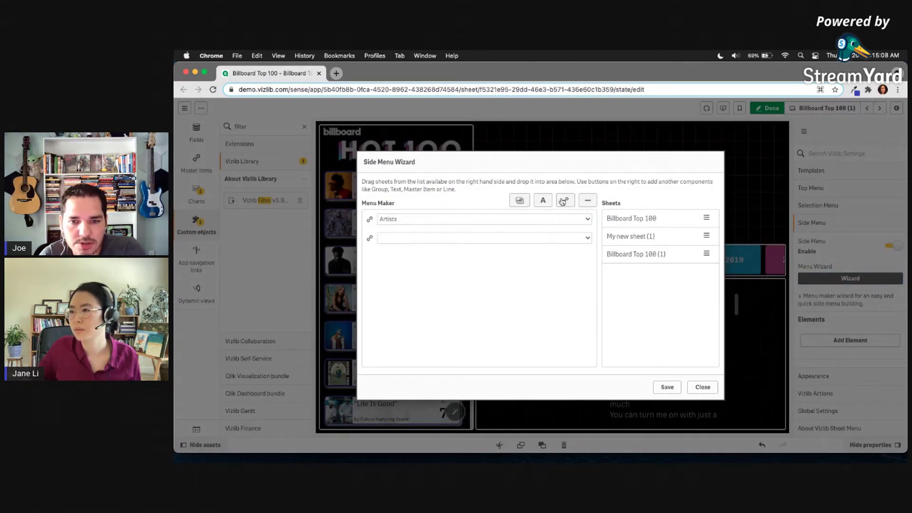
left_click(489, 238)
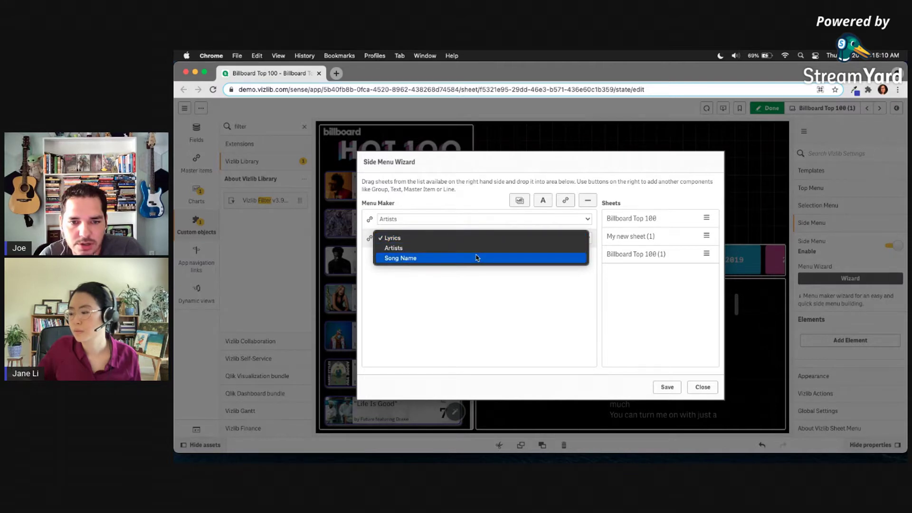
left_click(477, 257)
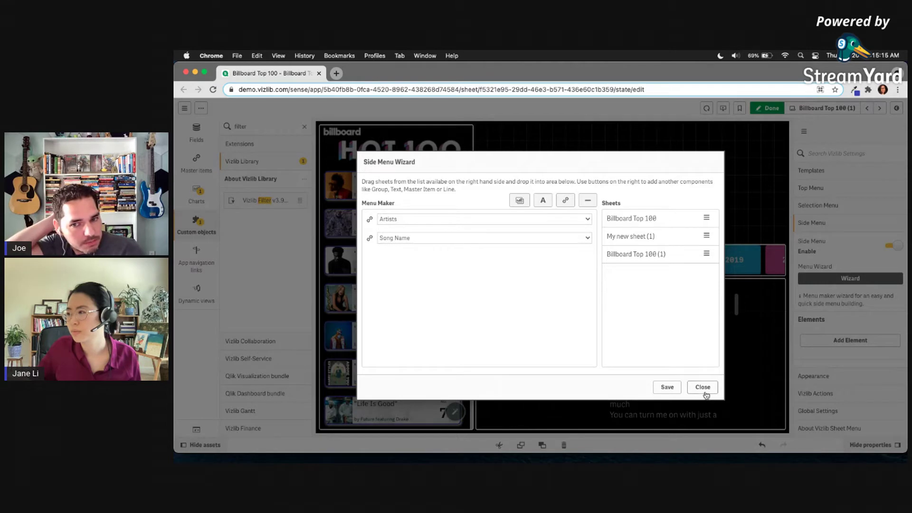
left_click(668, 388)
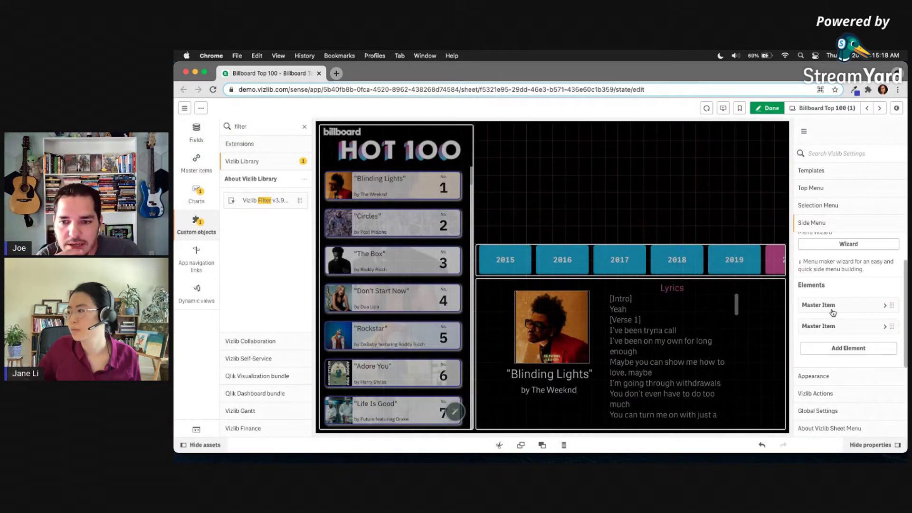
Examine the settings of the first master item element in the side menu
left_click(832, 304)
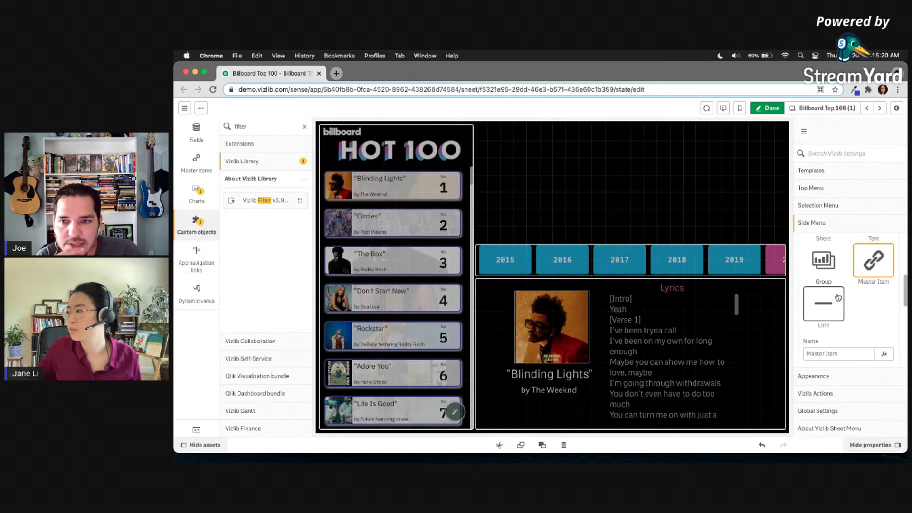
scroll(850, 313, "down", 5)
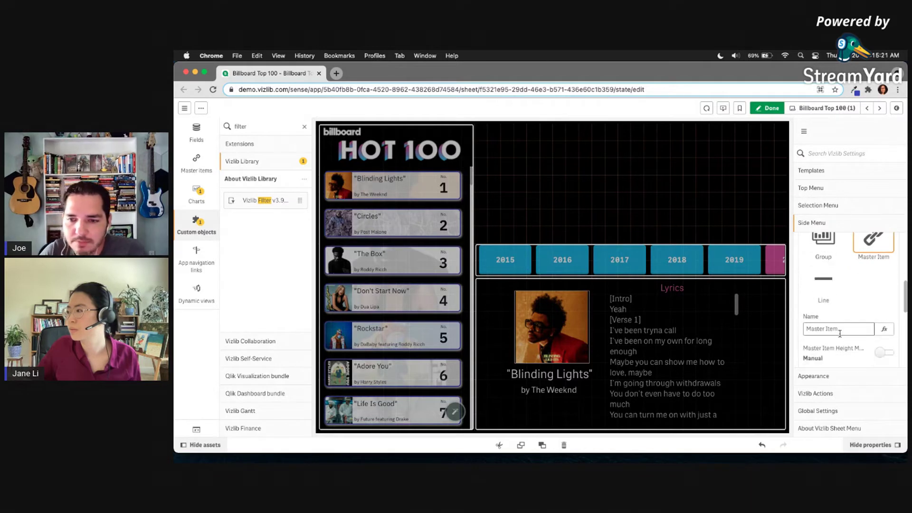
scroll(848, 314, "up", 5)
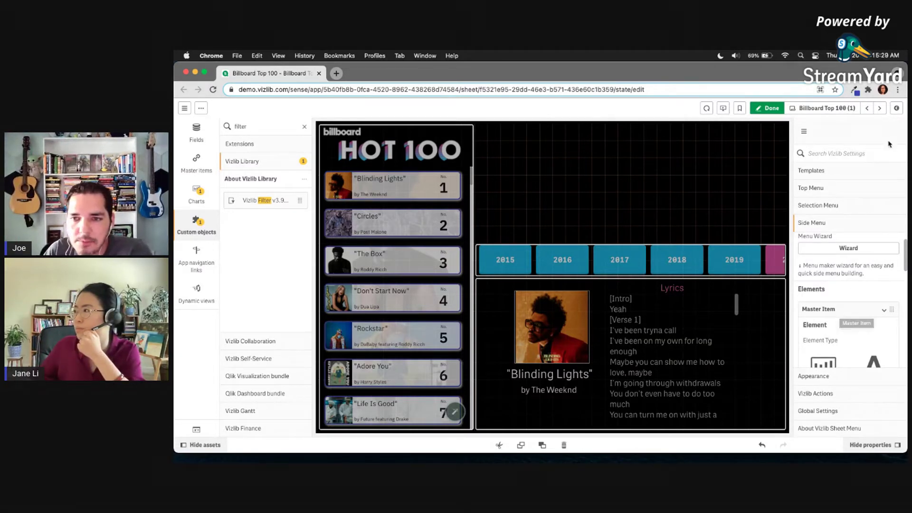
Open the sheet's side menu to check its artist and song filters, close it, and collapse the custom objects list
left_click(897, 108)
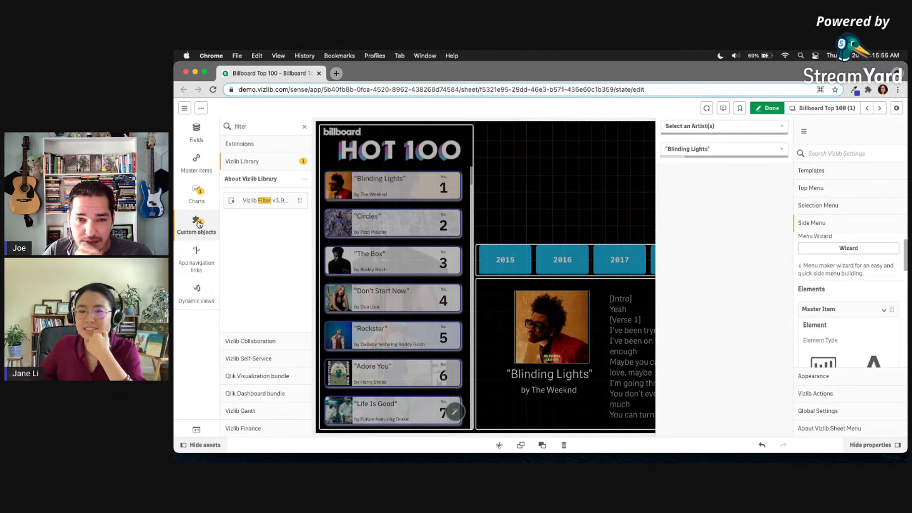
left_click(897, 108)
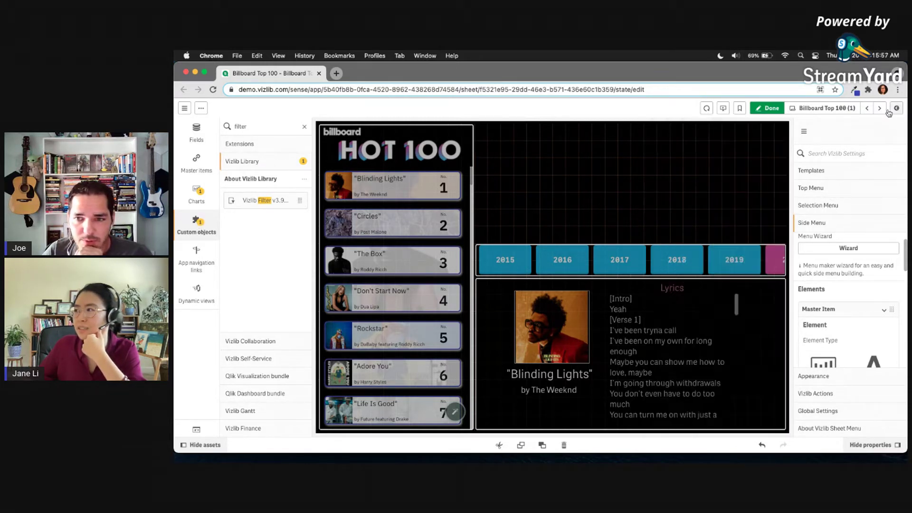
left_click(194, 223)
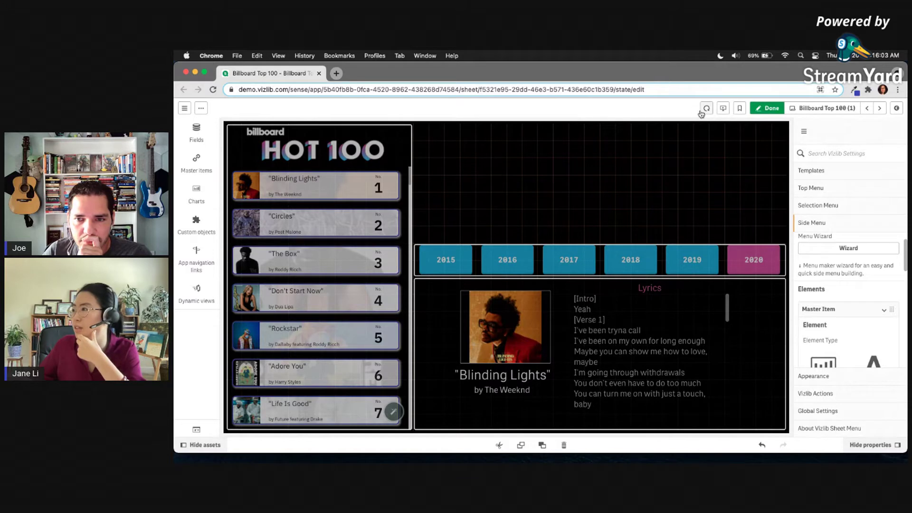
Browse the Vizlib Sheet Menu templates and apply Musical (Dark Theme) to the sheet menu
left_click(811, 170)
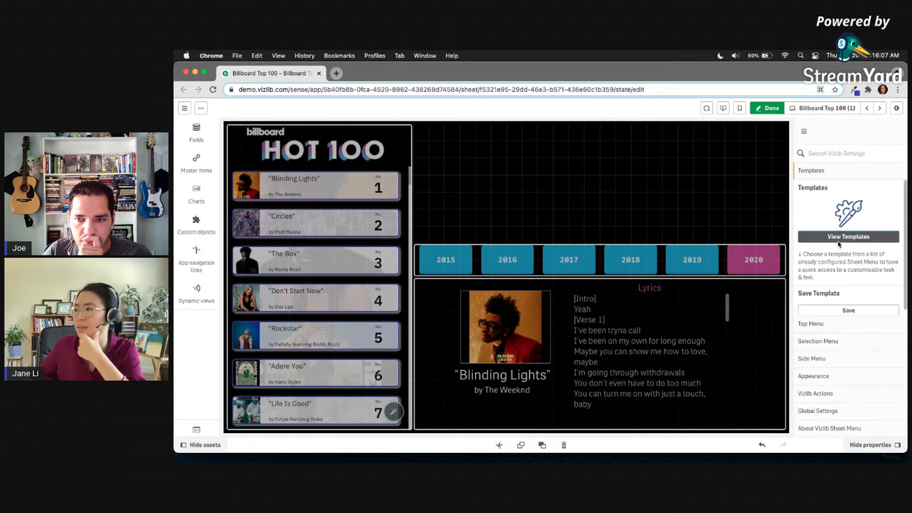
left_click(840, 238)
scroll(569, 262, "down", 5)
scroll(568, 261, "up", 1)
scroll(568, 262, "down", 1)
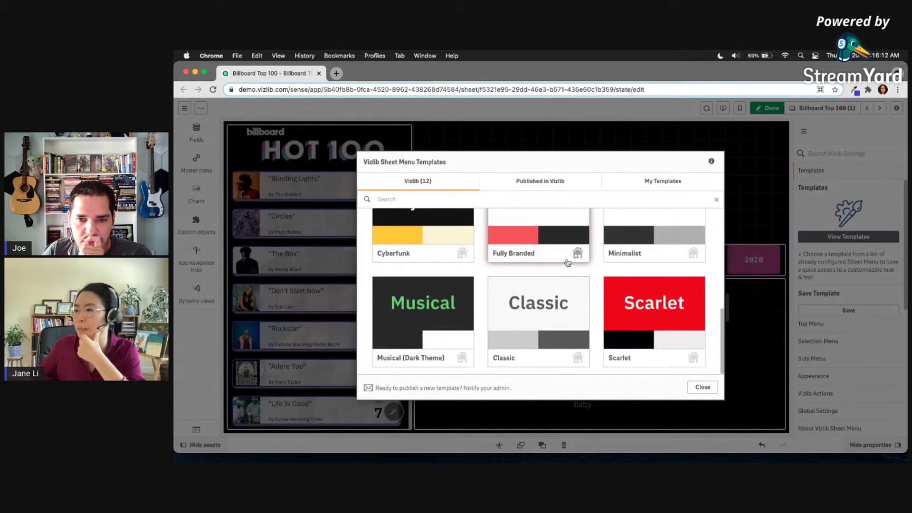
left_click(427, 322)
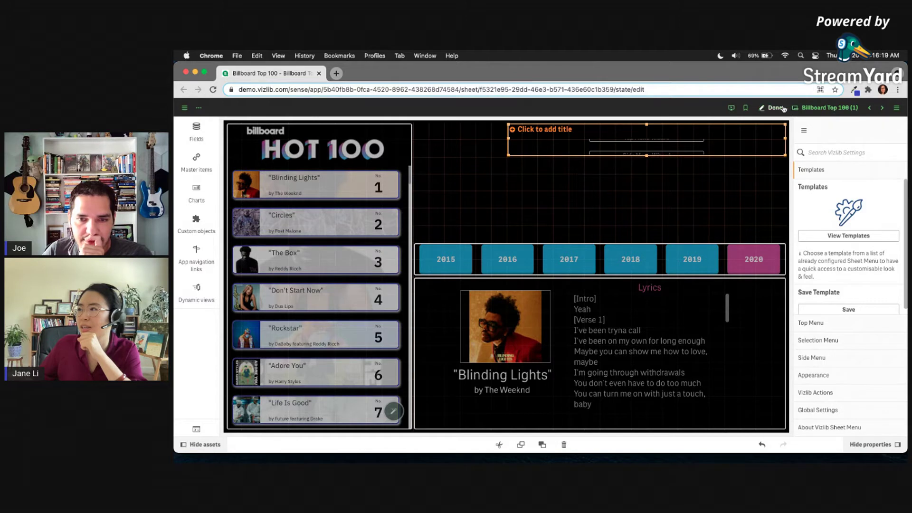
Try the Mondrian template on the sheet menu
left_click(839, 236)
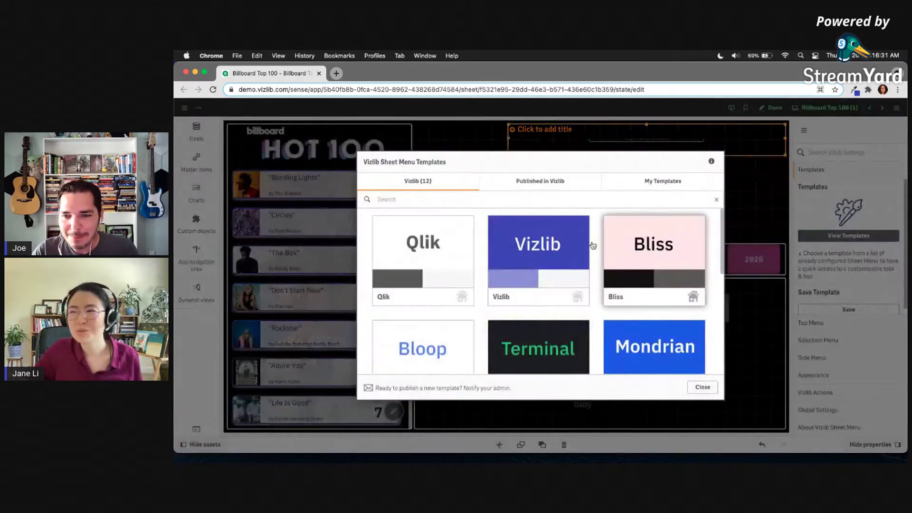
scroll(617, 266, "down", 3)
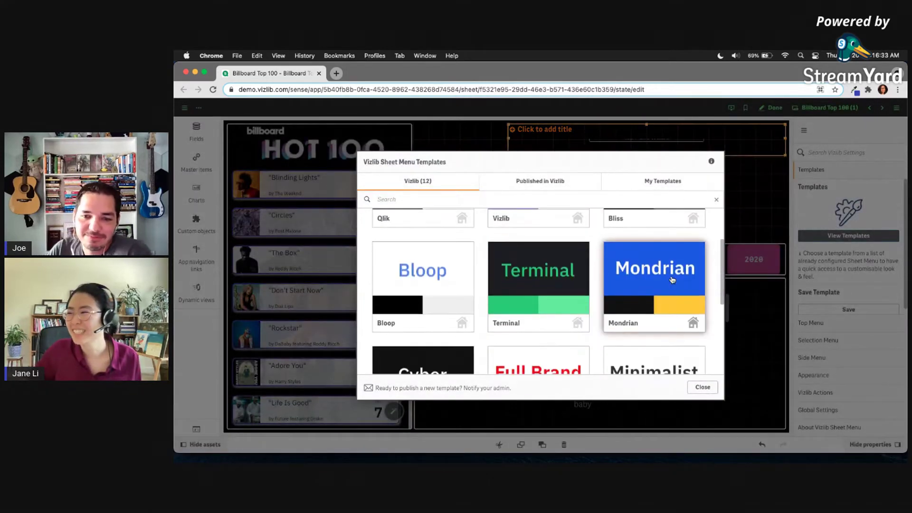
left_click(673, 283)
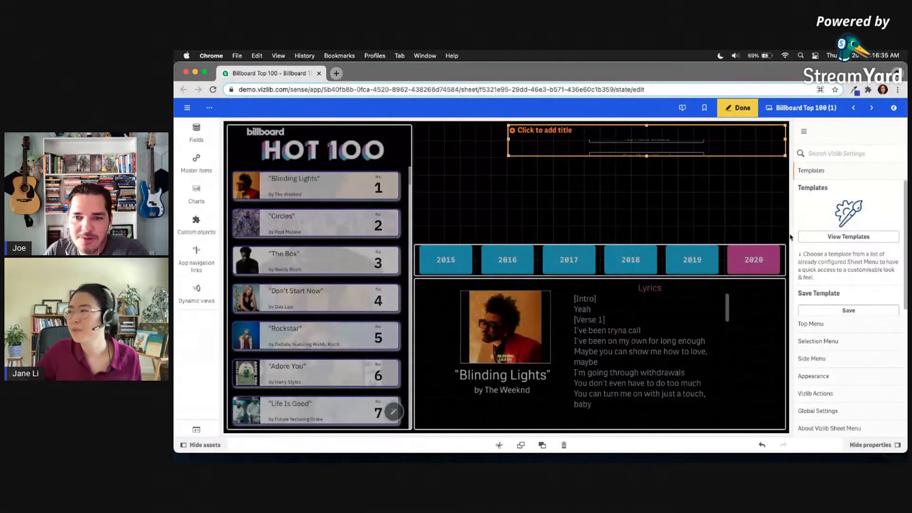
Look through the available sheet menu templates and switch back to Musical (Dark Theme)
left_click(827, 237)
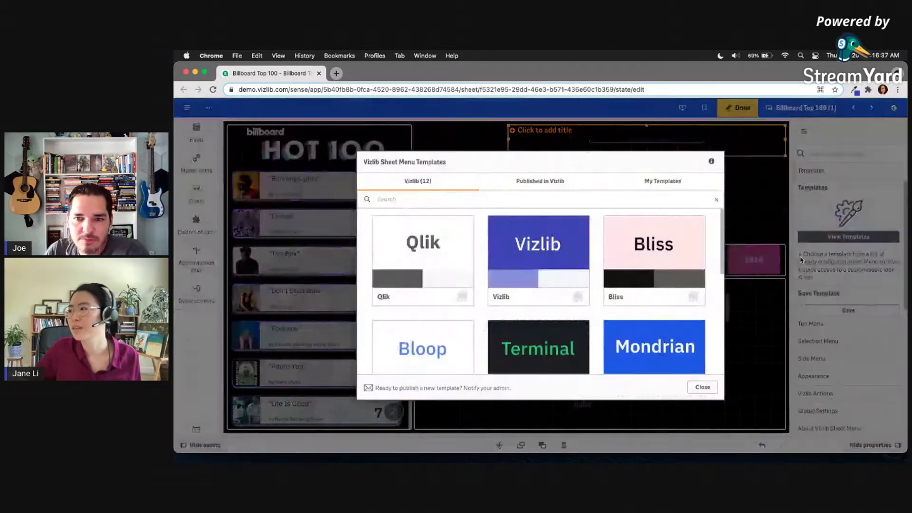
scroll(683, 279, "down", 5)
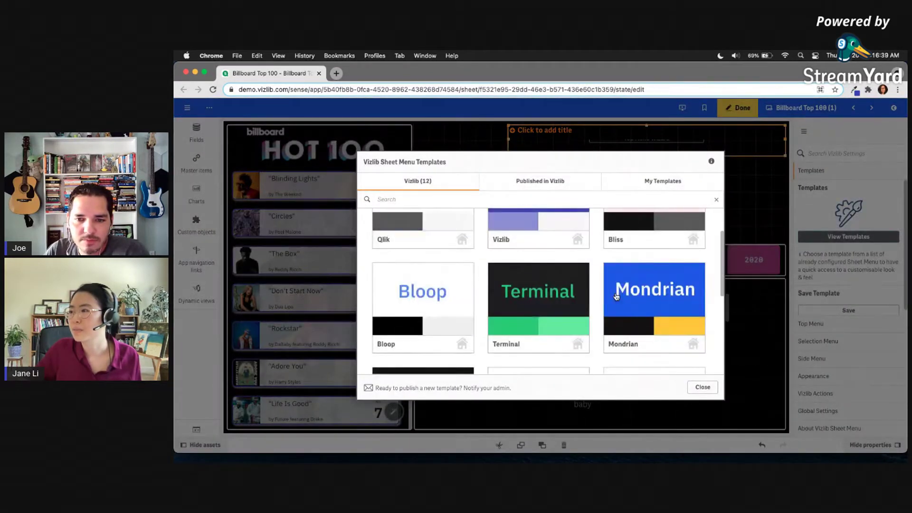
scroll(616, 297, "up", 2)
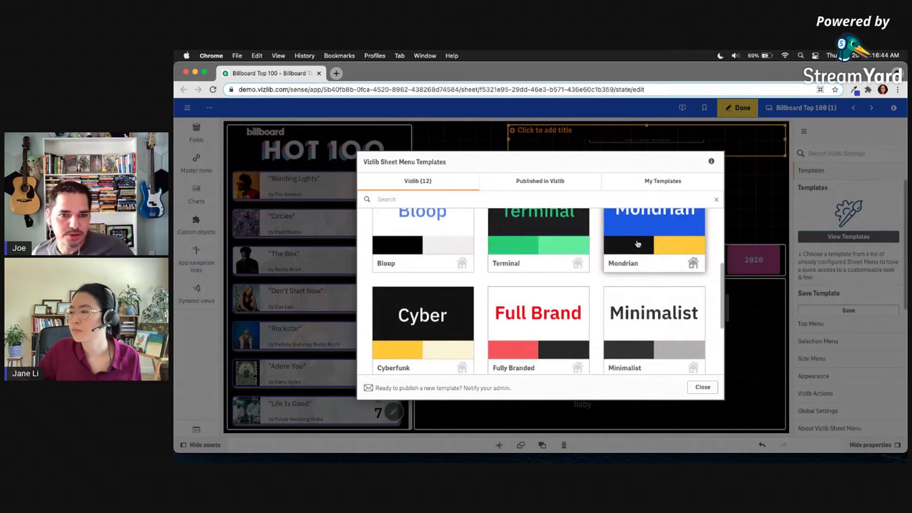
scroll(638, 244, "up", 1)
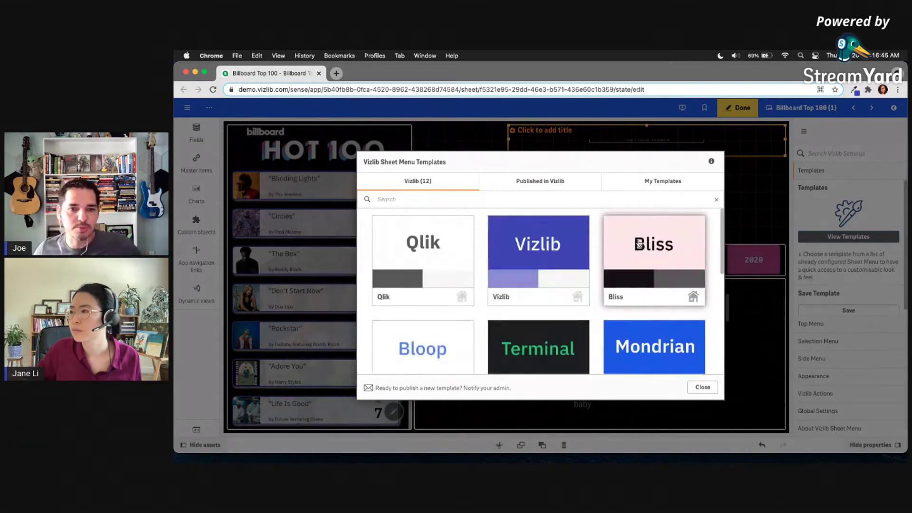
scroll(639, 244, "down", 3)
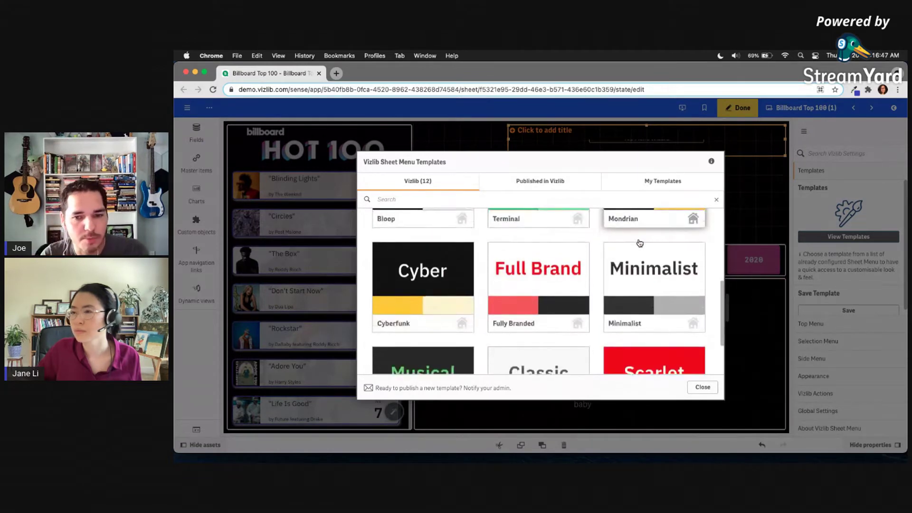
scroll(638, 242, "down", 2)
scroll(438, 346, "down", 2)
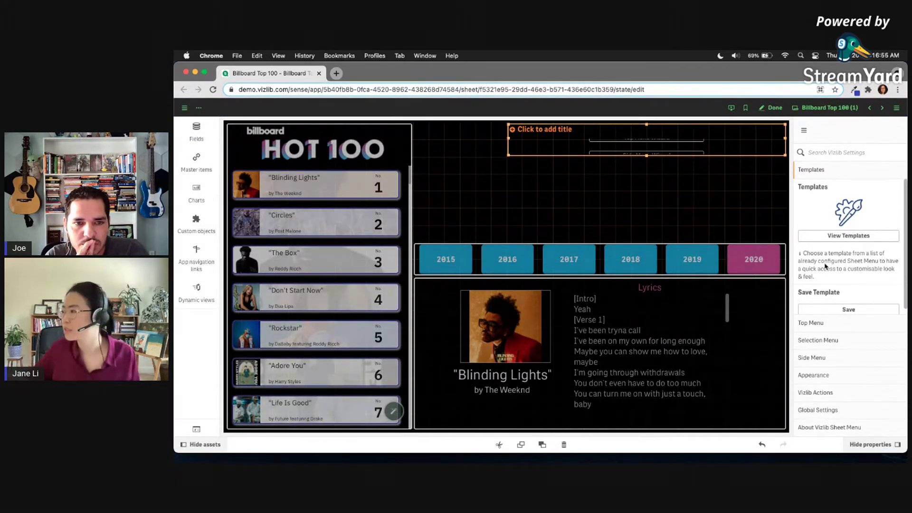
Check the sheet menu's Side Menu elements and its Selection Menu options
scroll(826, 266, "down", 1)
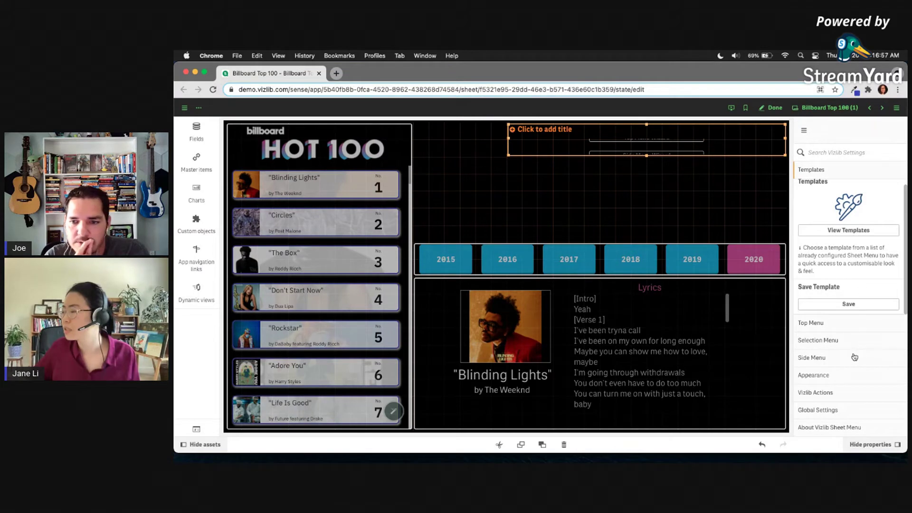
left_click(854, 358)
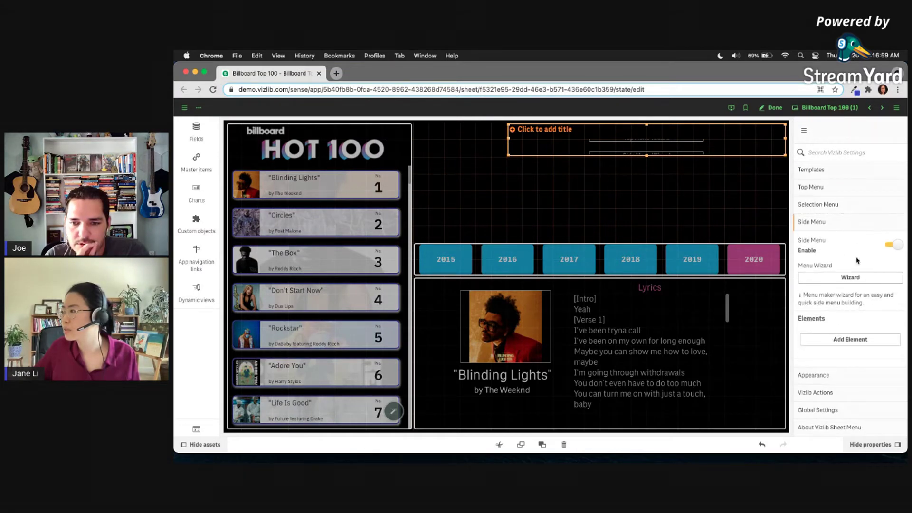
left_click(838, 204)
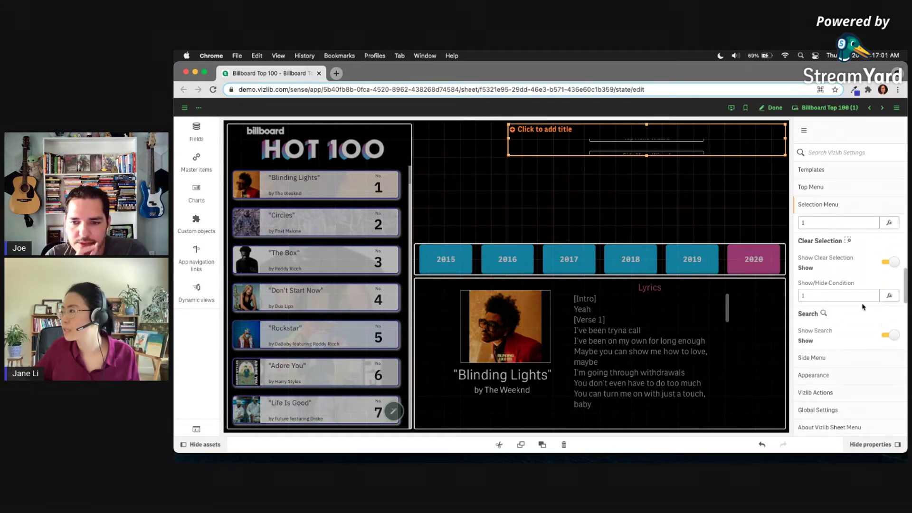
Check the logo and title settings of the sheet menu's Top Menu and move on to its menu items
left_click(824, 191)
left_click(833, 231)
scroll(843, 254, "down", 3)
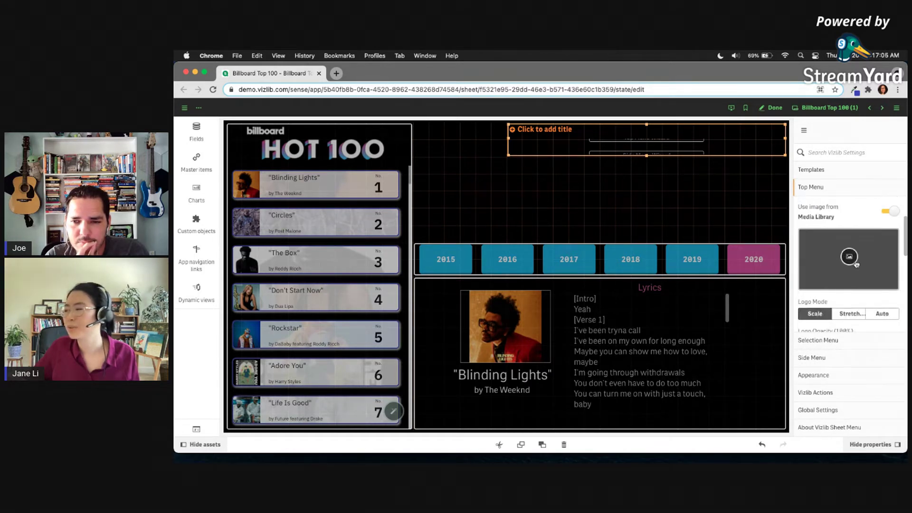
scroll(857, 233, "up", 2)
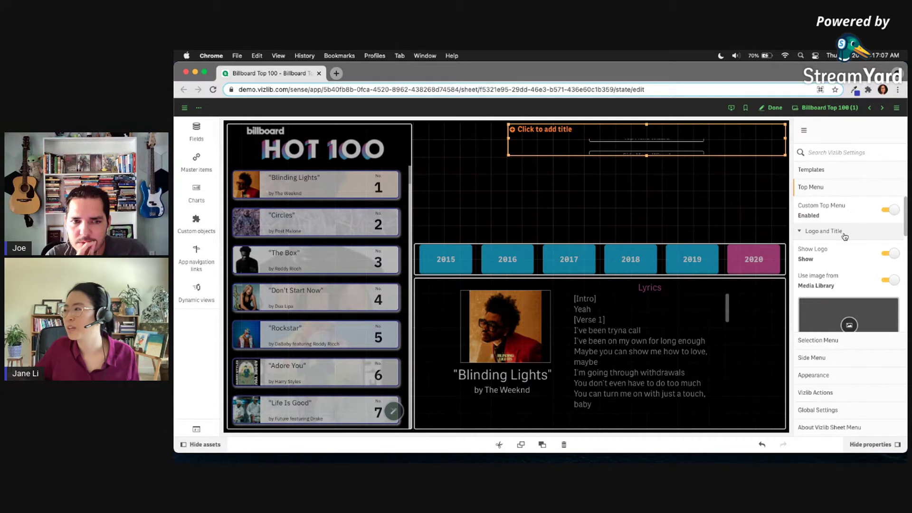
left_click(844, 235)
scroll(848, 257, "down", 5)
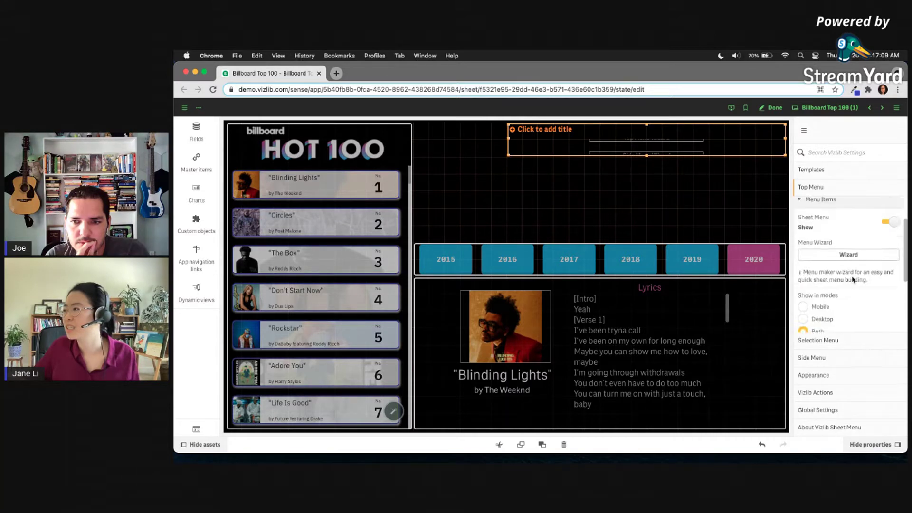
Examine the Top Menu's button settings for display, icons and text, from Save, Stories, Bookmarks and Edit to Next Sheet and Duplicate
left_click(852, 287)
scroll(851, 286, "down", 5)
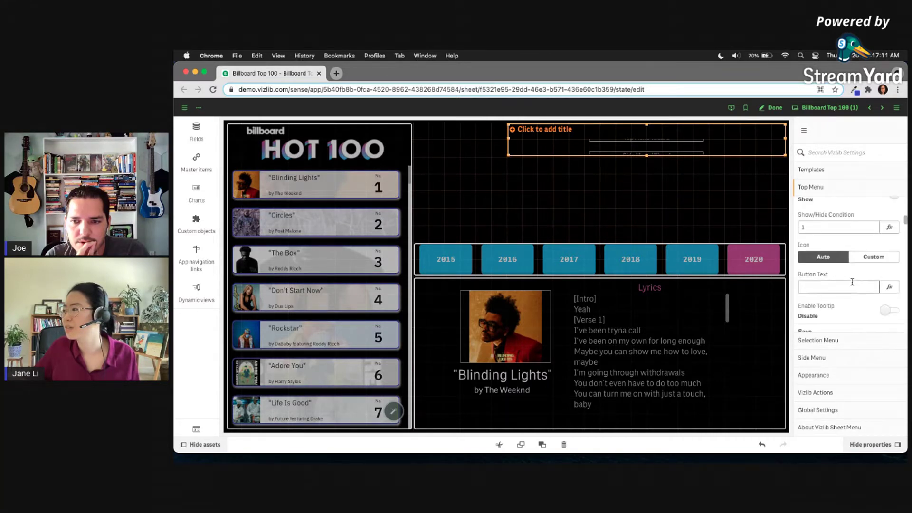
scroll(853, 283, "down", 3)
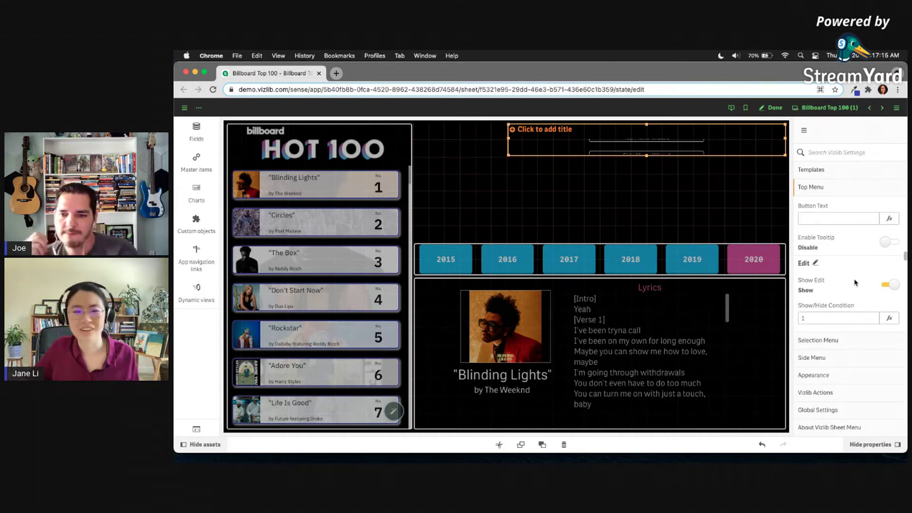
scroll(853, 283, "down", 5)
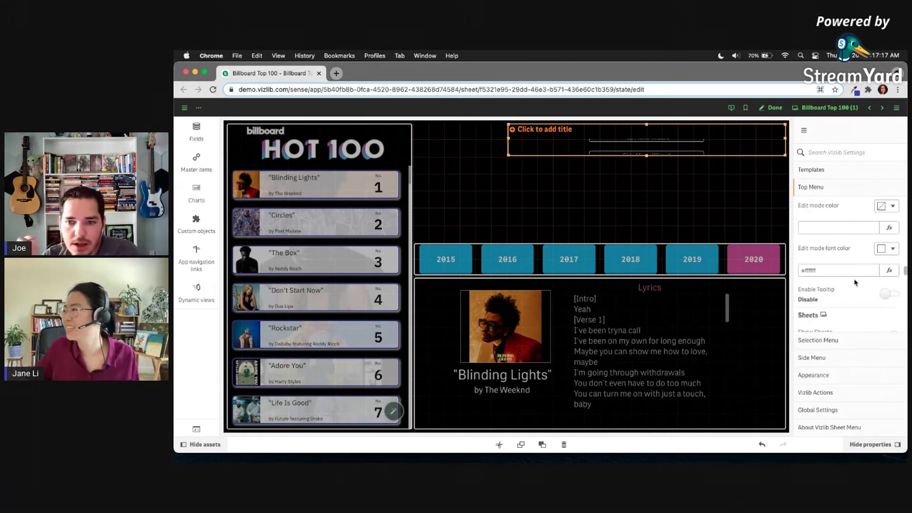
scroll(854, 283, "up", 1)
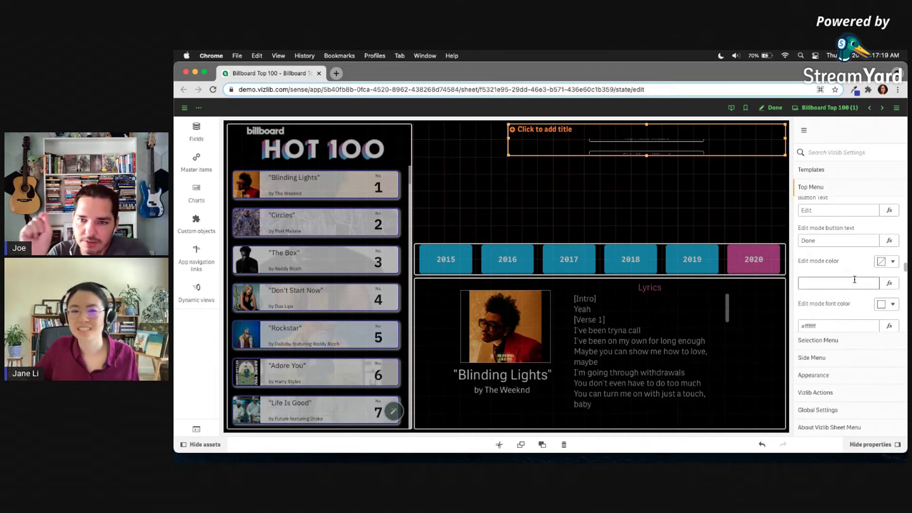
scroll(854, 279, "up", 5)
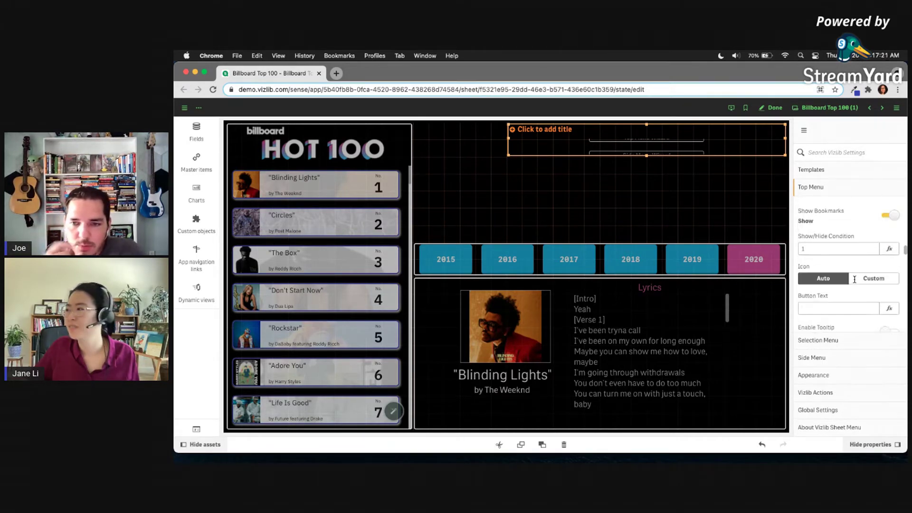
scroll(855, 283, "up", 2)
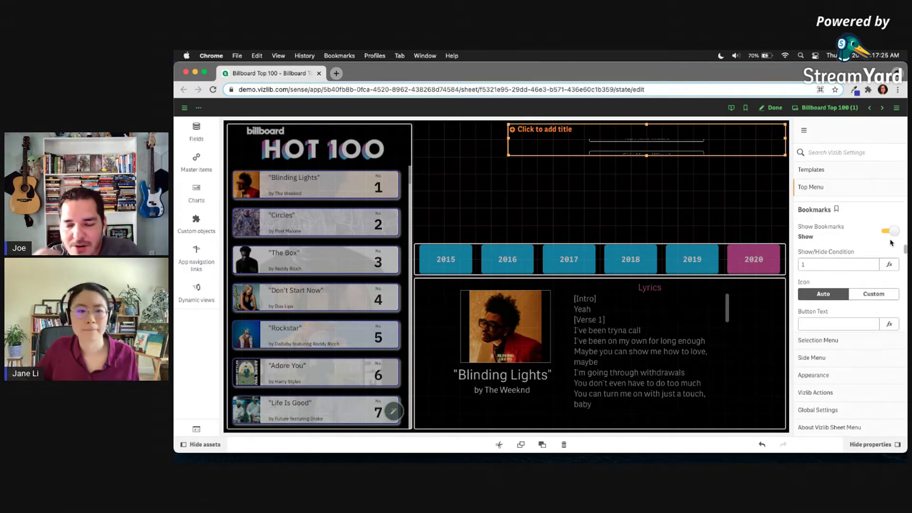
scroll(875, 237, "down", 3)
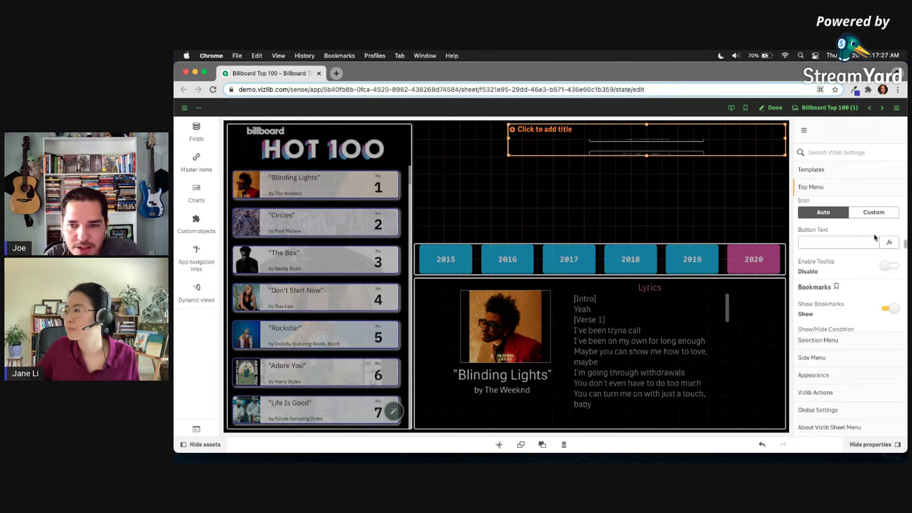
scroll(875, 238, "down", 8)
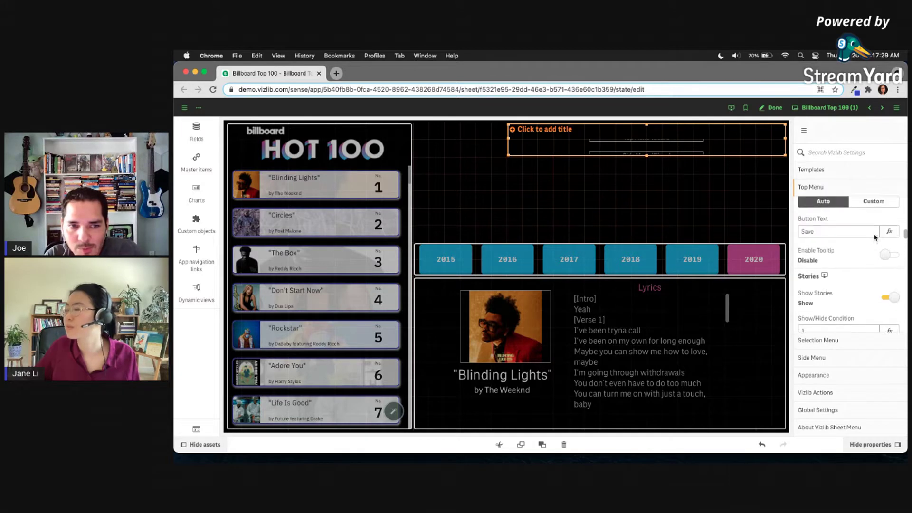
scroll(875, 237, "up", 1)
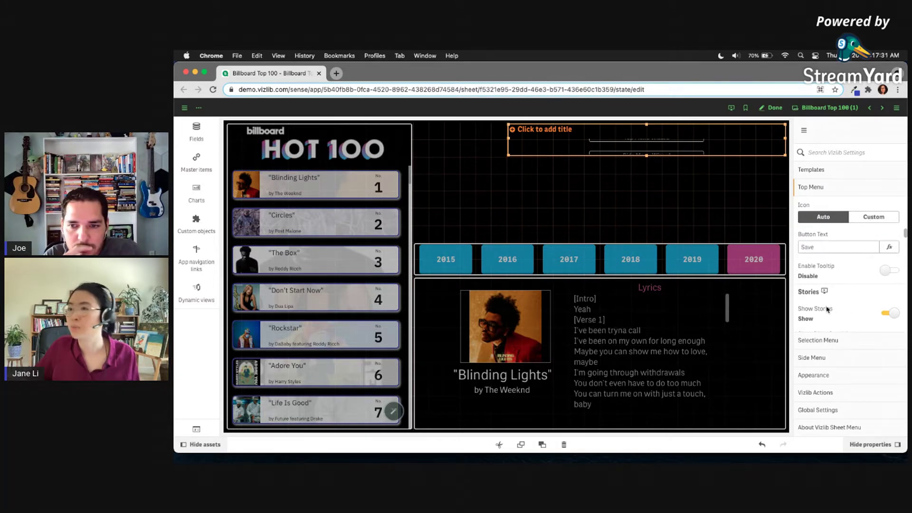
scroll(827, 310, "up", 6)
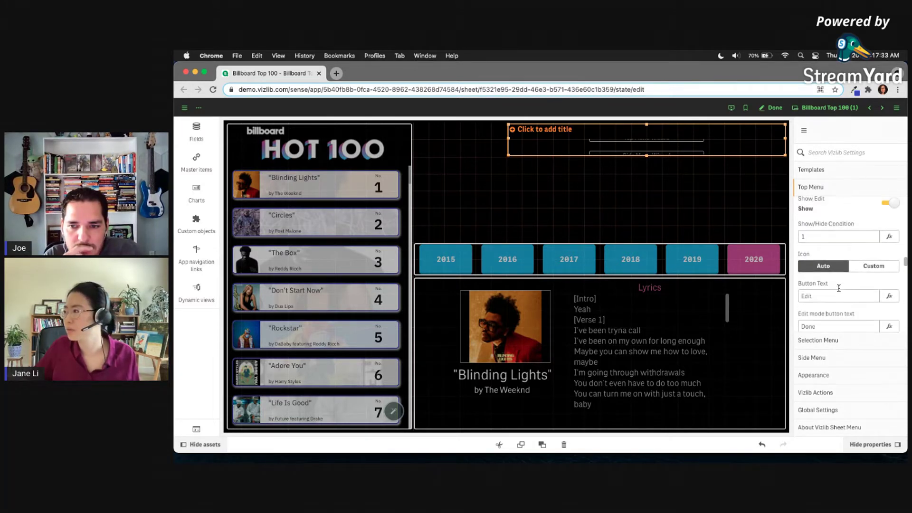
scroll(838, 289, "down", 7)
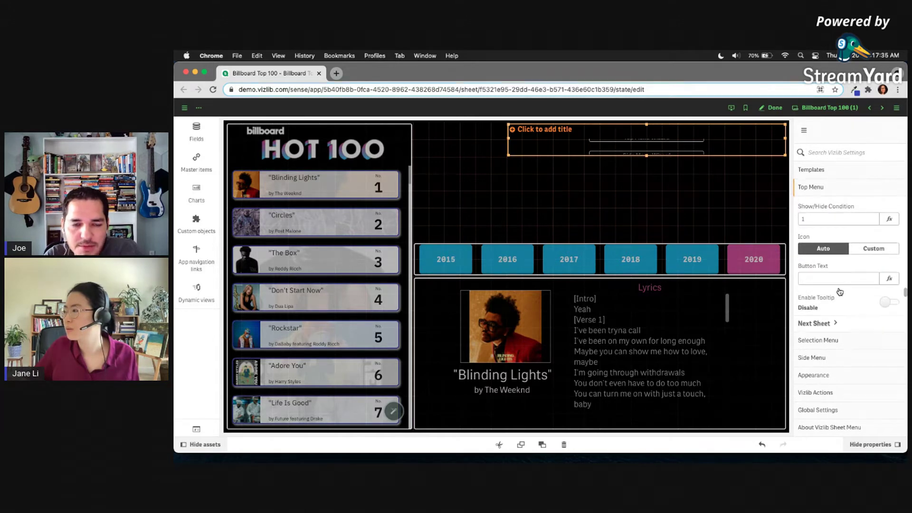
scroll(840, 291, "down", 1)
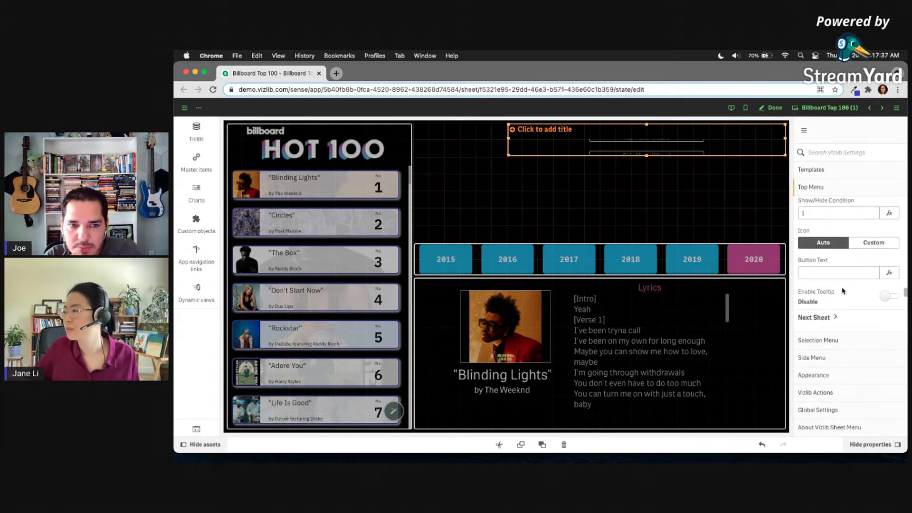
scroll(842, 291, "down", 5)
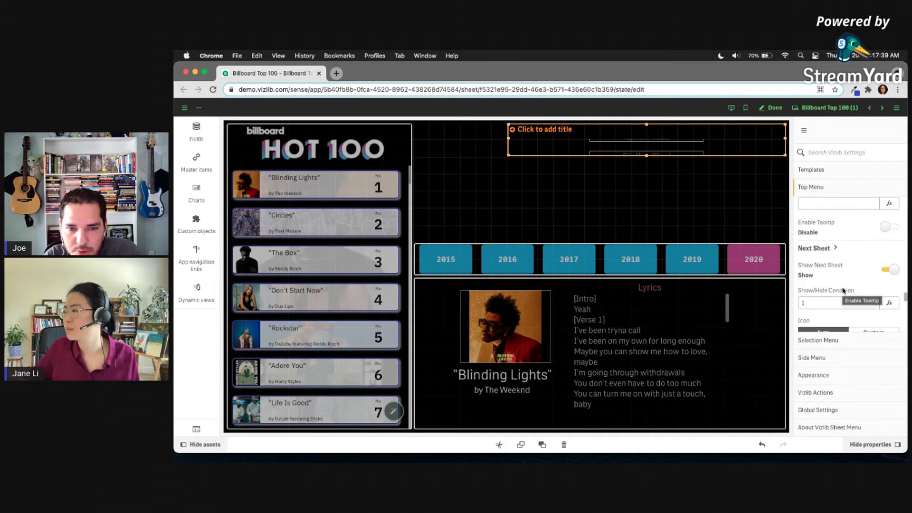
scroll(843, 291, "down", 8)
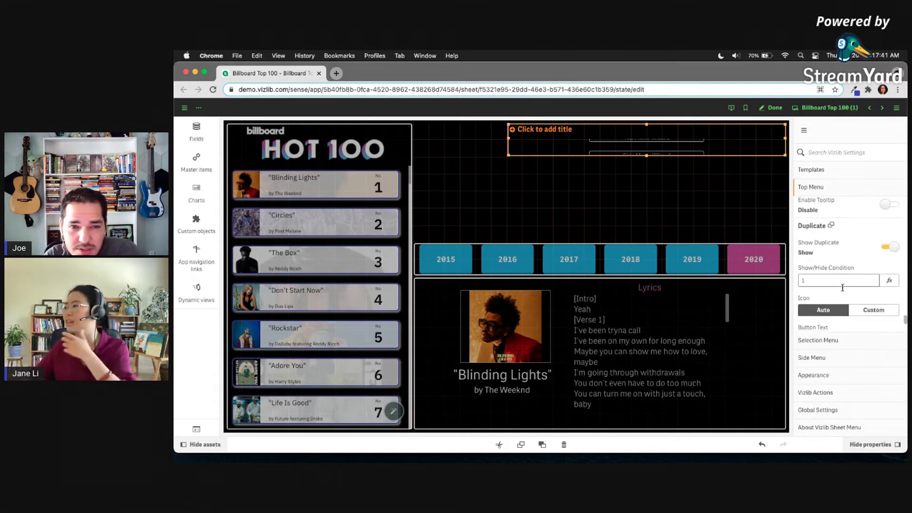
scroll(857, 275, "down", 5)
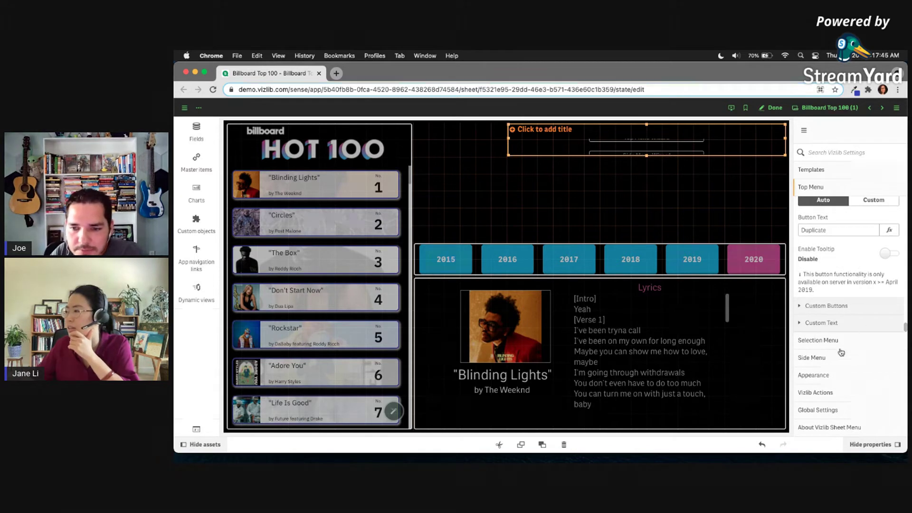
Open the preset color palette for the Default Font Color in the sheet menu's Global Styles appearance settings
left_click(834, 377)
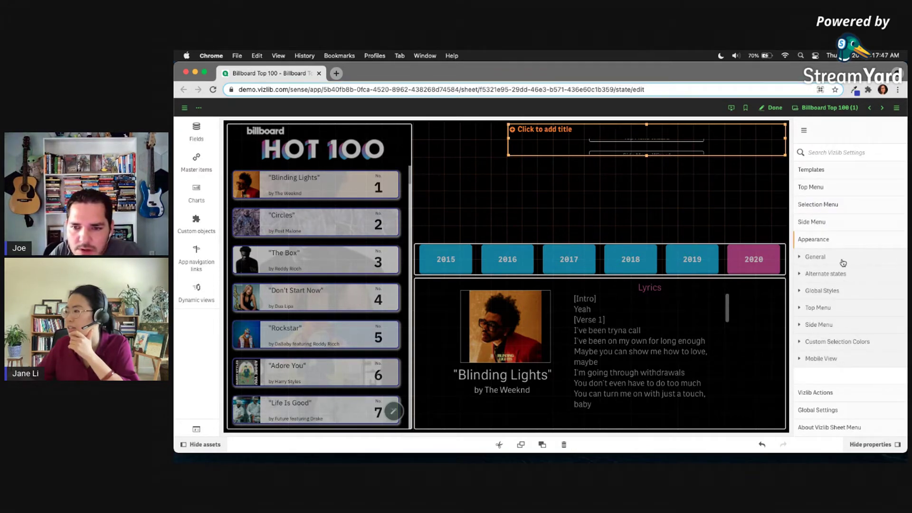
left_click(843, 260)
left_click(826, 333)
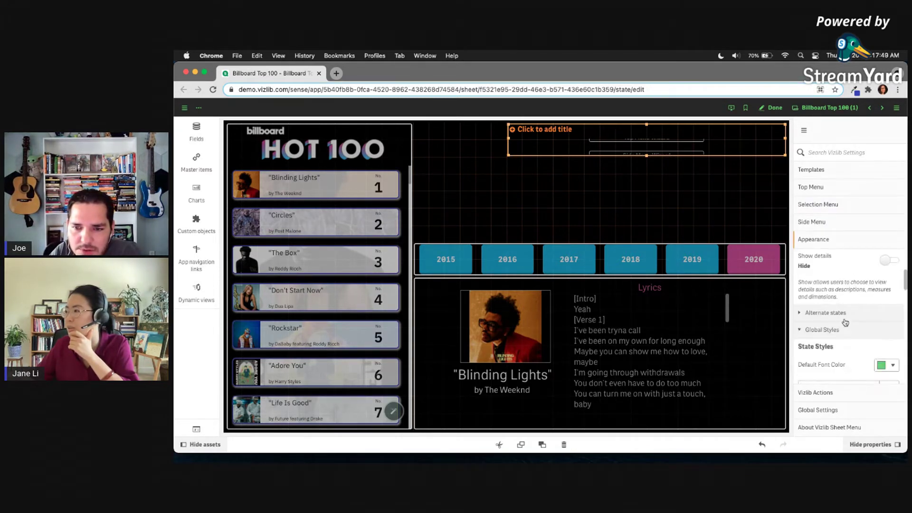
left_click(882, 305)
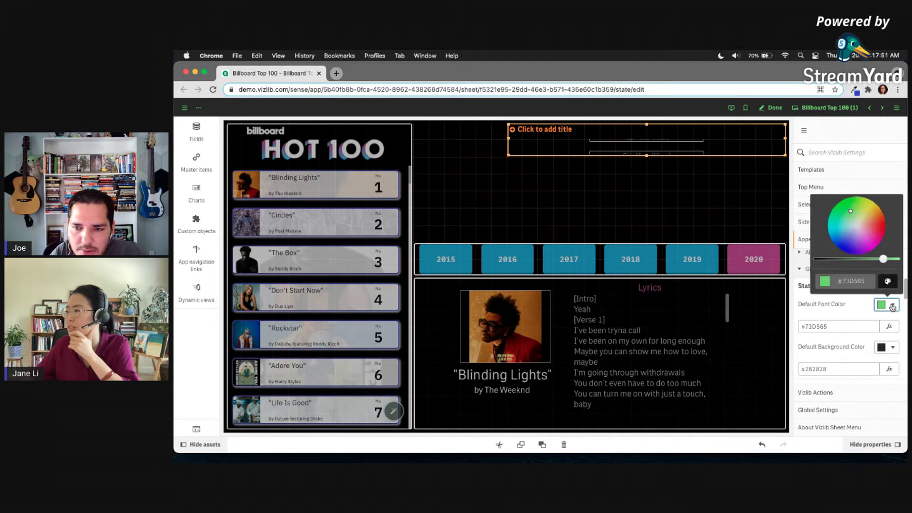
left_click(888, 282)
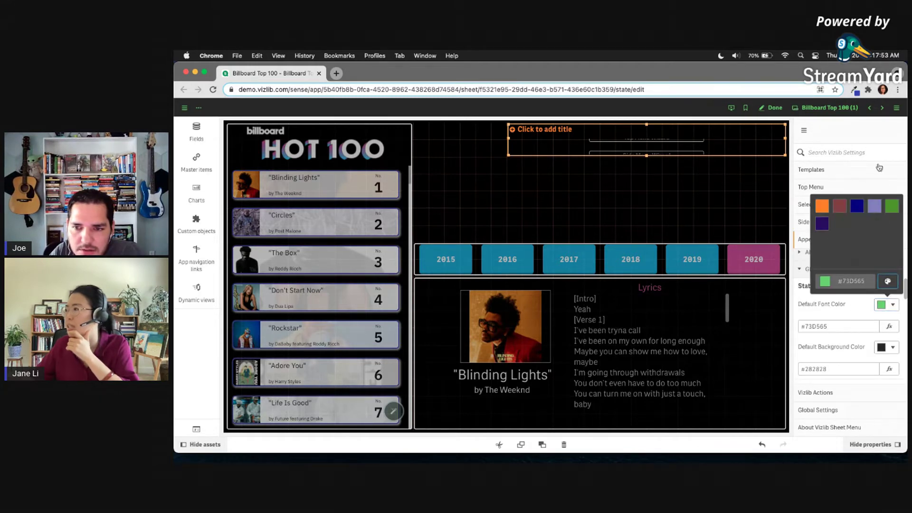
Select the light blue palette color in the Eye Dropper extension and copy its hex code #3ab3e2
left_click(858, 92)
left_click(679, 174)
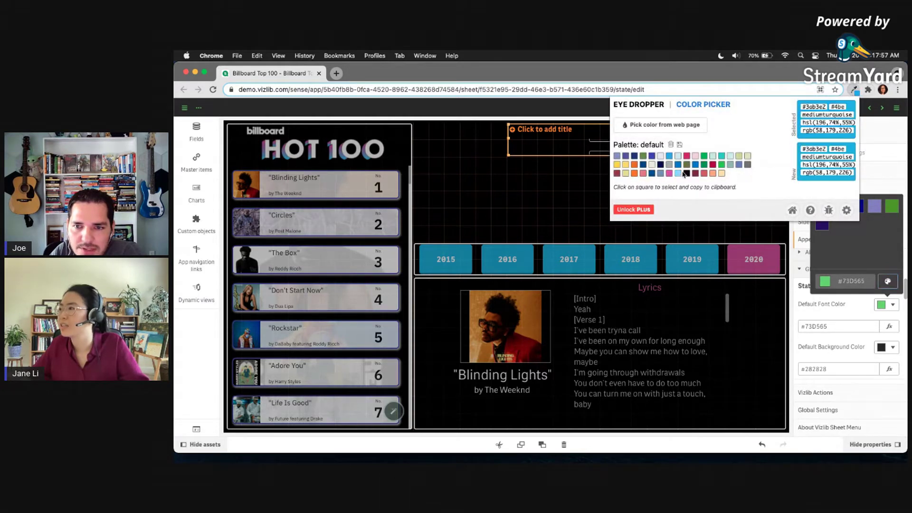
double_click(817, 107)
key("super+c")
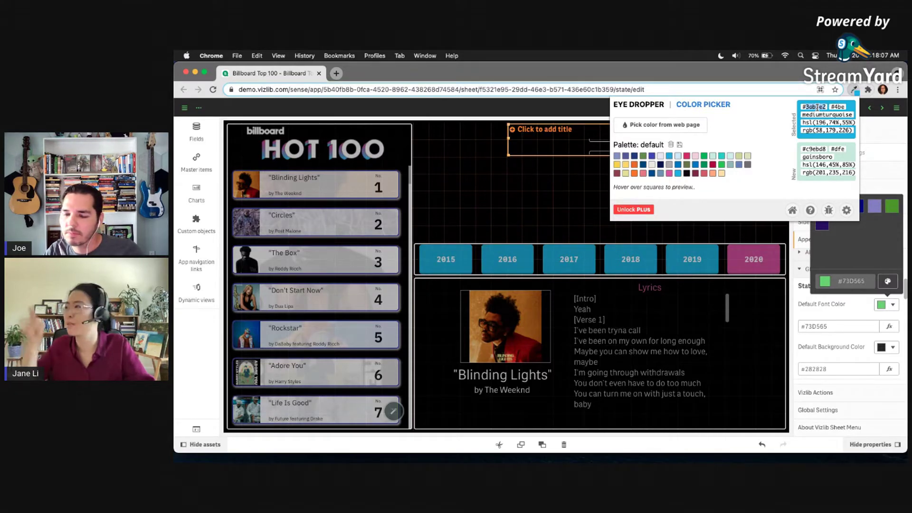
left_click(531, 177)
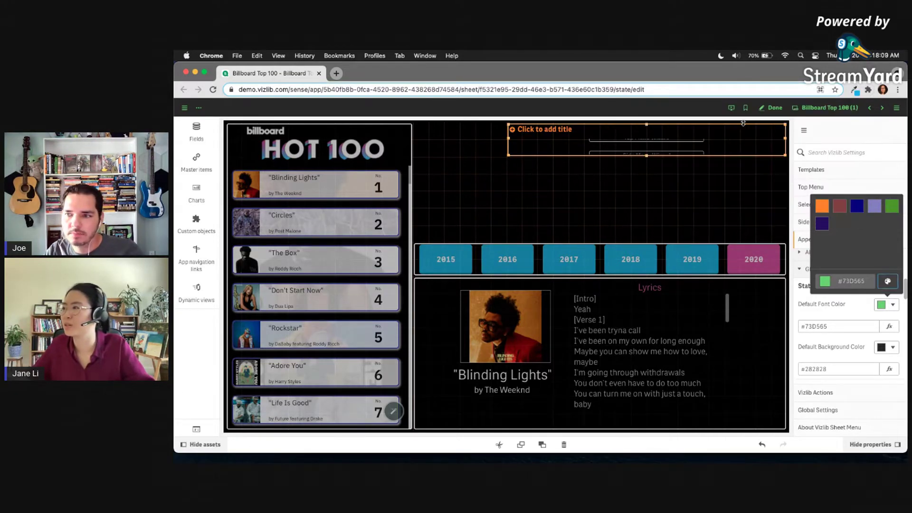
Leave sheet editing and pick the blue of the 2015 button from the page with the Eye Dropper extension
left_click(770, 110)
left_click(867, 90)
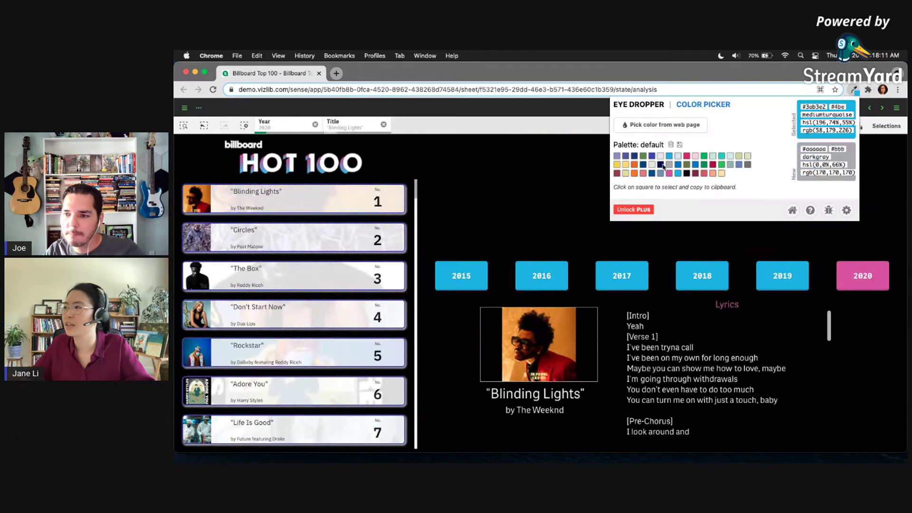
left_click(640, 124)
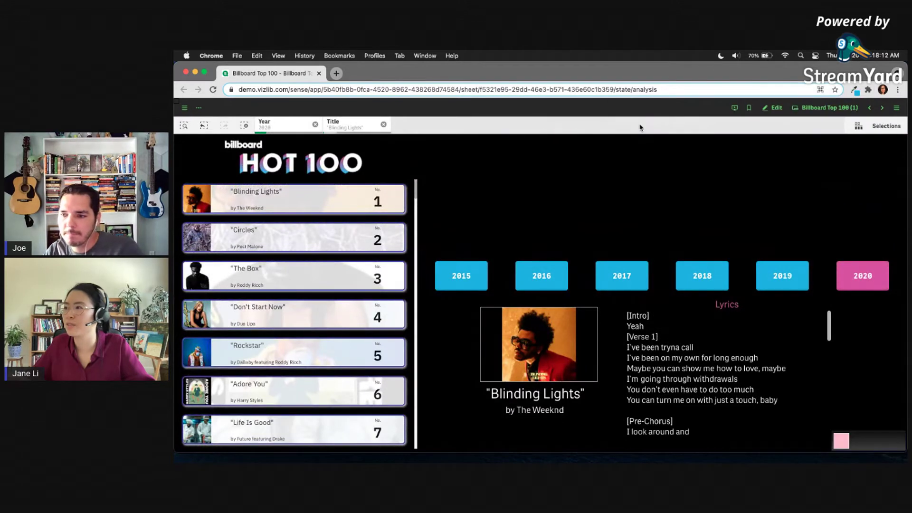
left_click(481, 277)
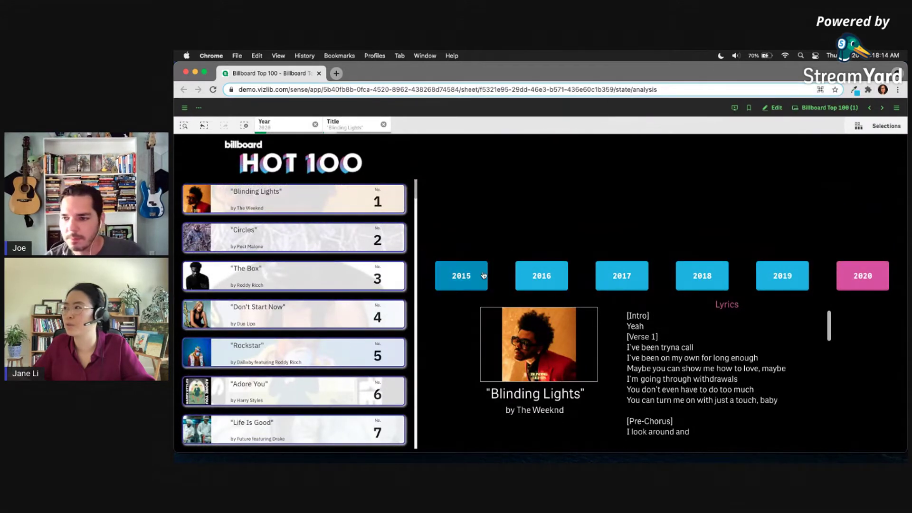
Review the selected color codes and the default palette in the Eye Dropper extension
left_click(854, 91)
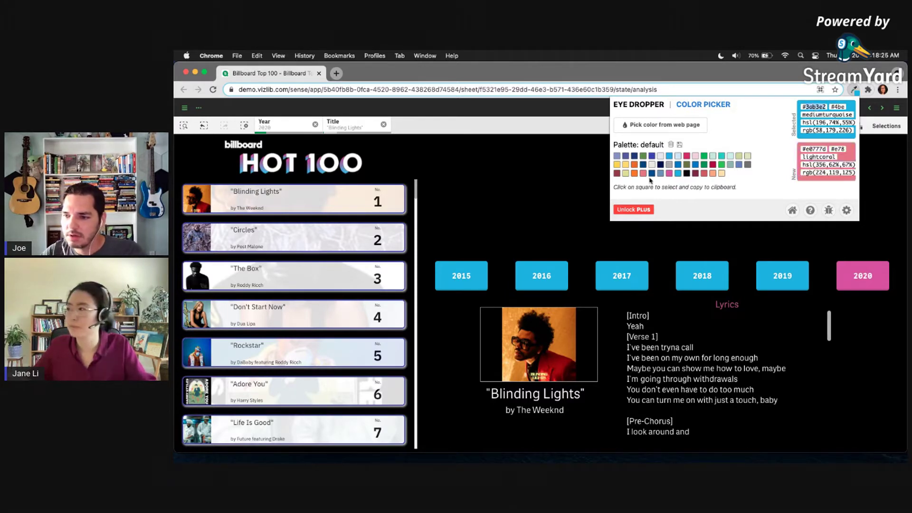
left_click(874, 173)
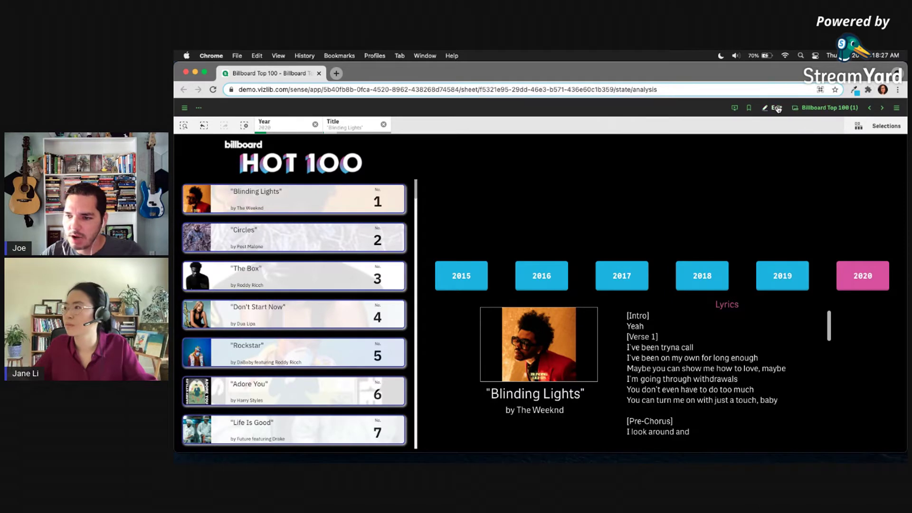
left_click(854, 91)
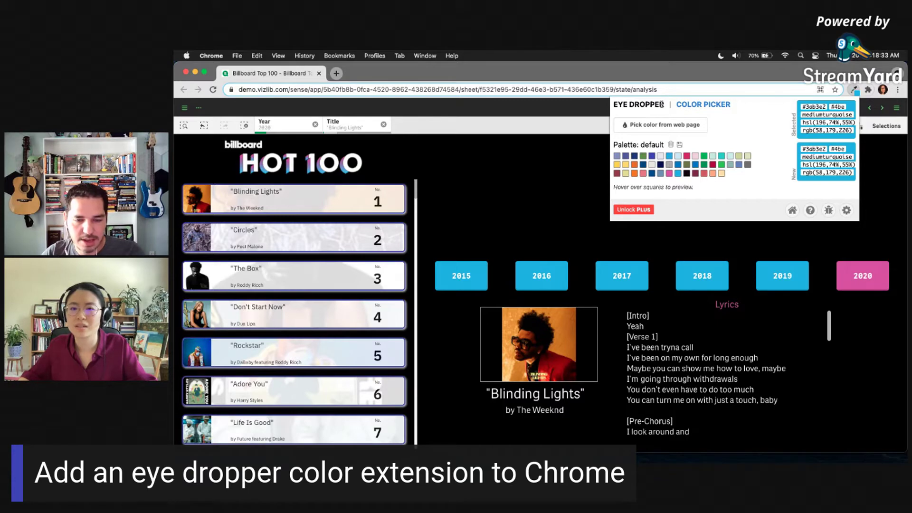
left_click(570, 190)
Return to sheet editing and set the sheet menu's Default Font Color under Global Styles to #3ab3e2
left_click(776, 109)
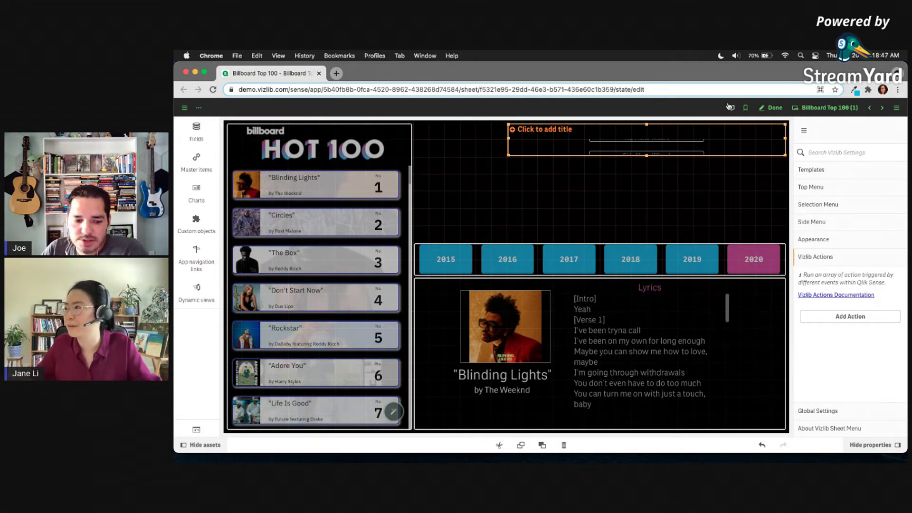
left_click(841, 240)
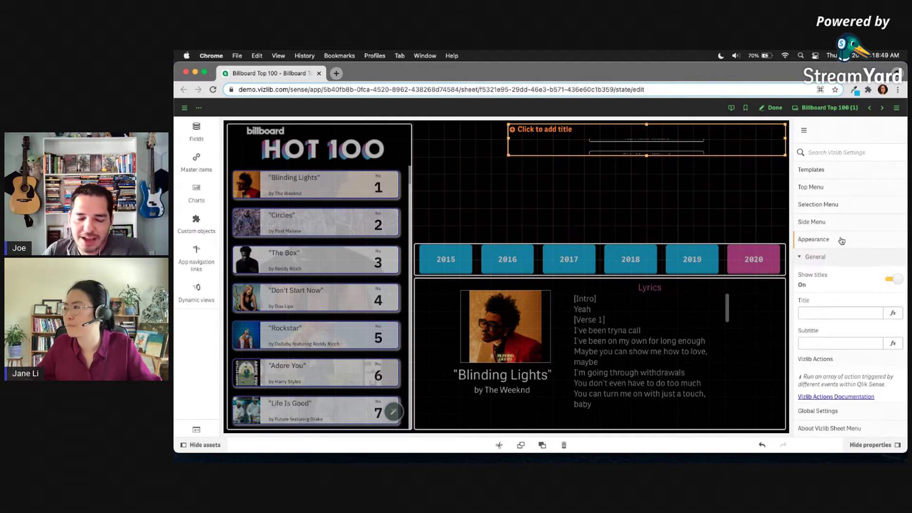
scroll(850, 287, "down", 2)
scroll(852, 299, "down", 5)
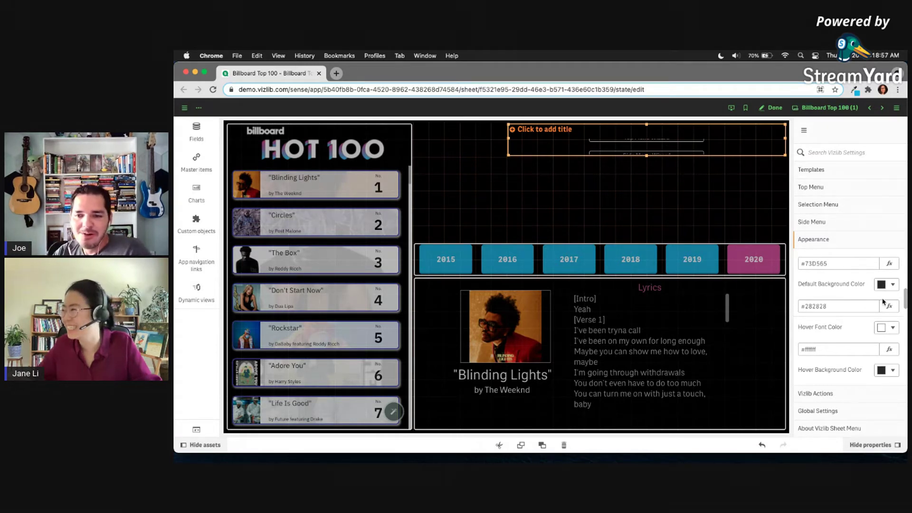
scroll(884, 302, "up", 3)
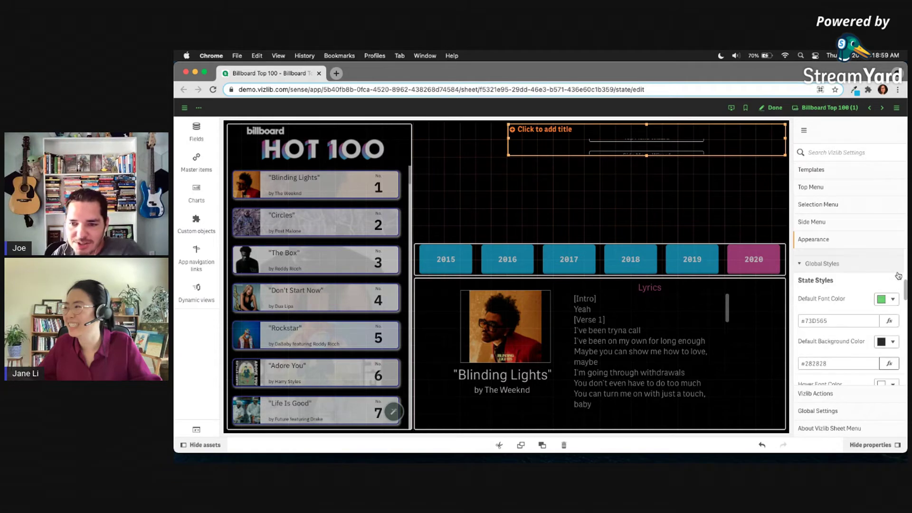
left_click(823, 321)
double_click(823, 322)
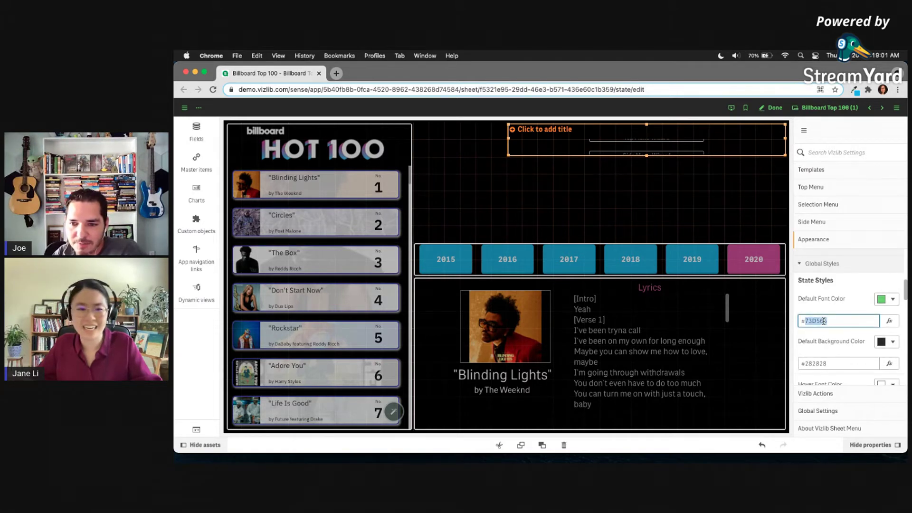
key("super+v")
left_click(858, 311)
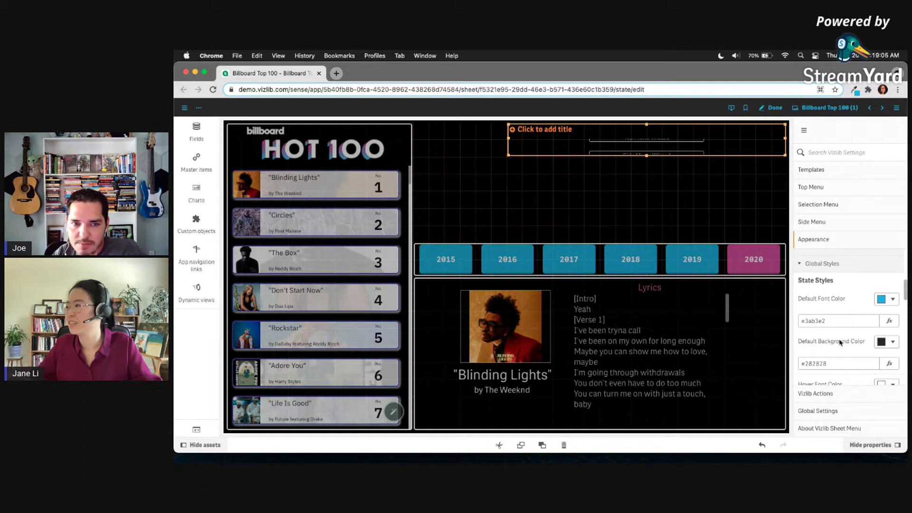
Select the pink #d0519f from the Eye Dropper extension's default palette to copy its code
scroll(841, 340, "down", 2)
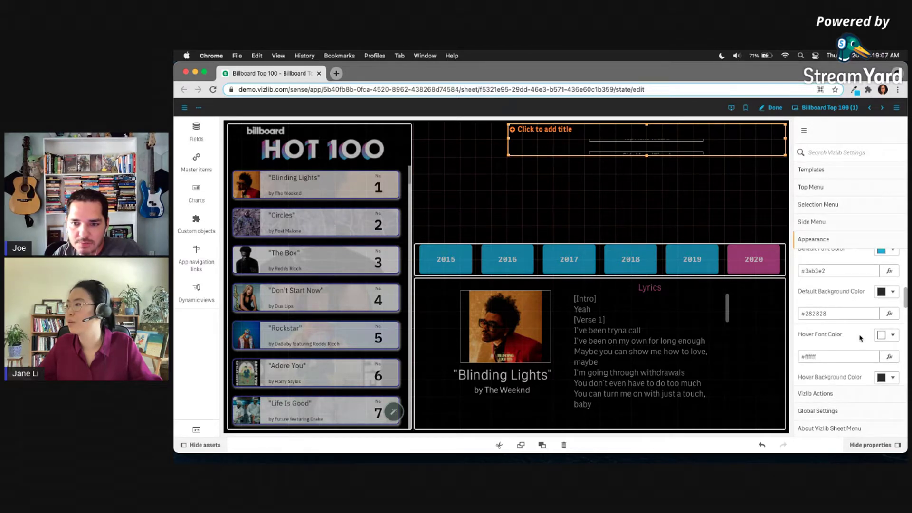
scroll(860, 338, "down", 1)
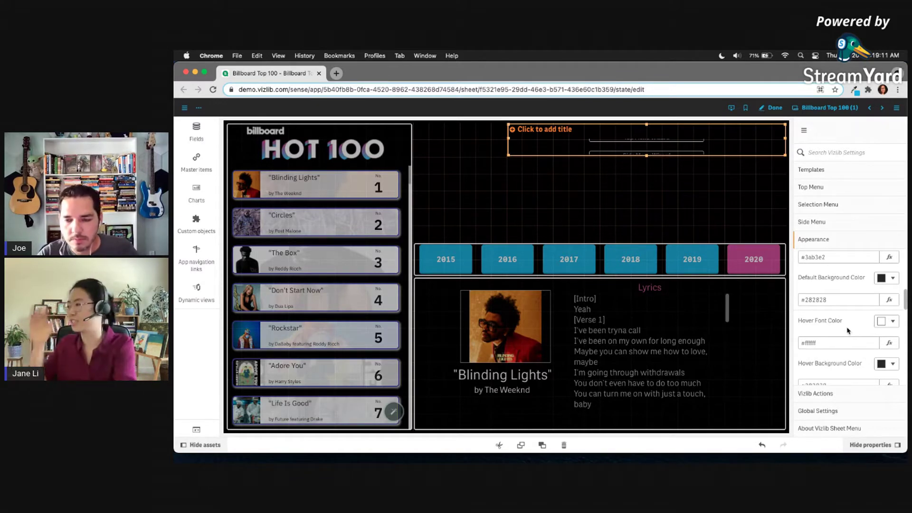
scroll(848, 335, "up", 1)
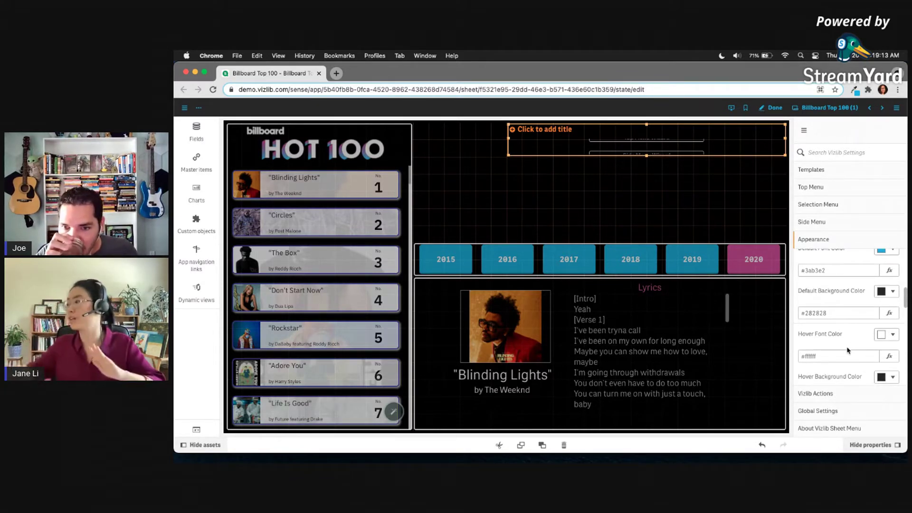
scroll(849, 333, "down", 4)
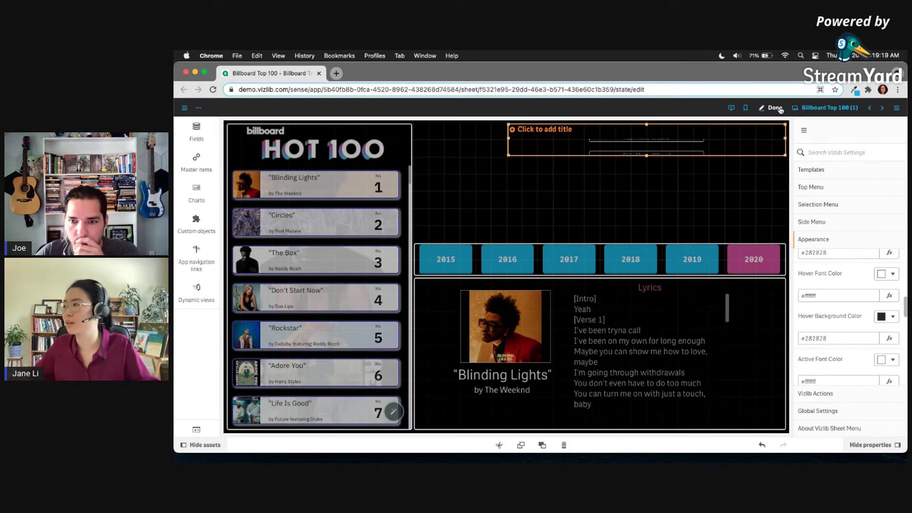
left_click(854, 89)
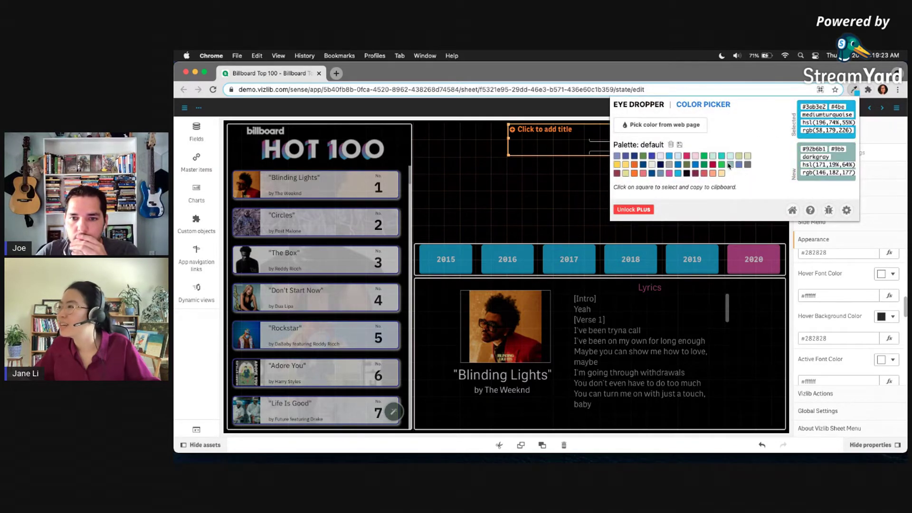
left_click(669, 173)
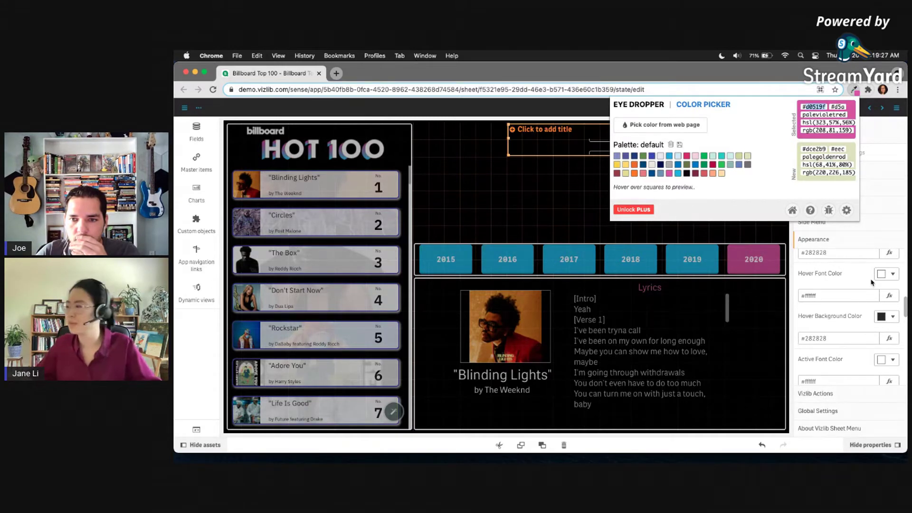
Set the sheet menu's Hover Font Color to #d0519f
left_click(836, 295)
double_click(836, 294)
type("#d0519f")
key("Return")
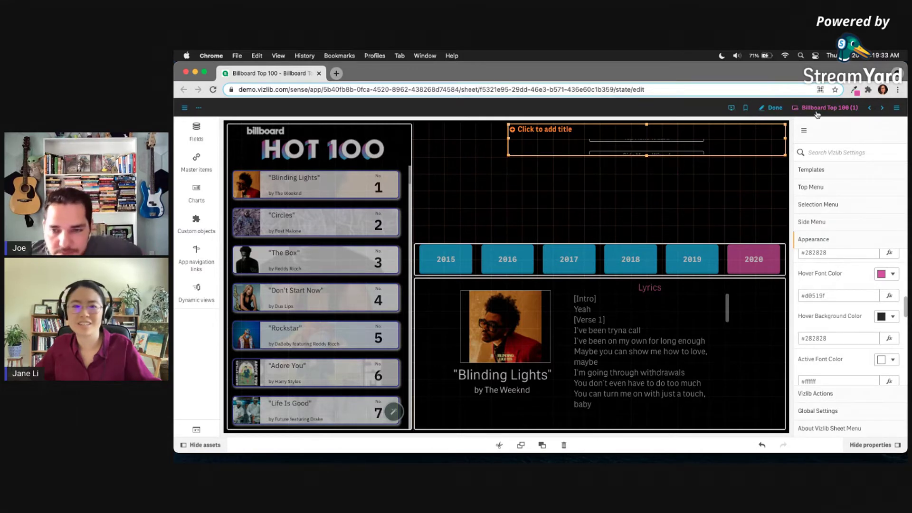
Review the sheet menu's Alternate States and Global Styles appearance settings and preview the sheet outside edit mode
scroll(873, 314, "up", 1)
scroll(873, 313, "up", 5)
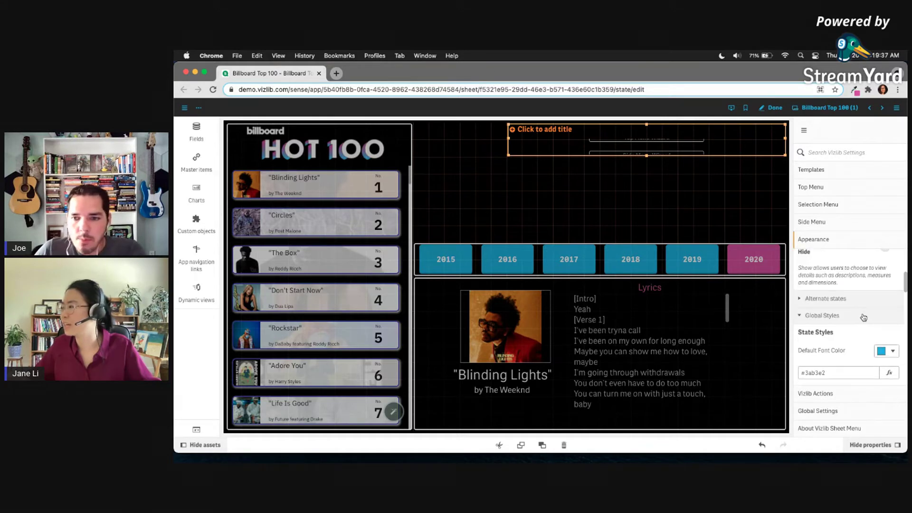
scroll(863, 313, "up", 4)
scroll(864, 311, "down", 7)
scroll(846, 303, "up", 4)
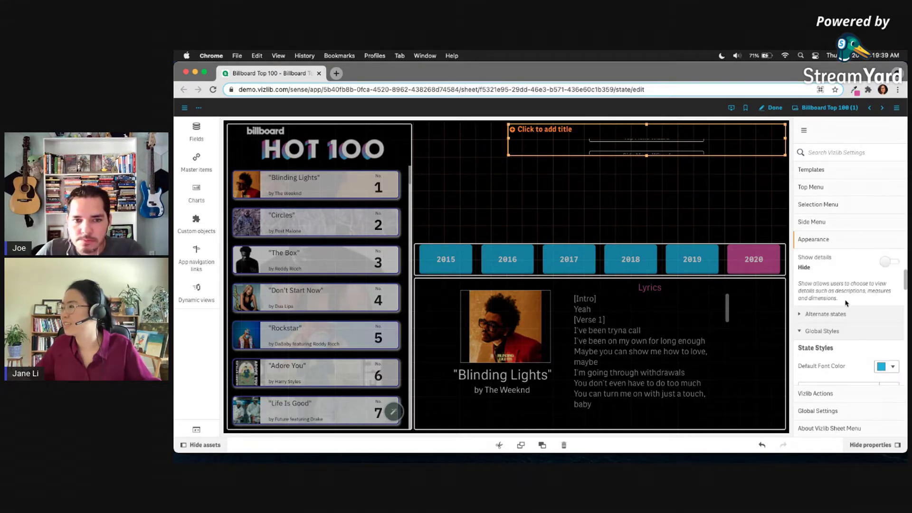
left_click(826, 314)
left_click(771, 108)
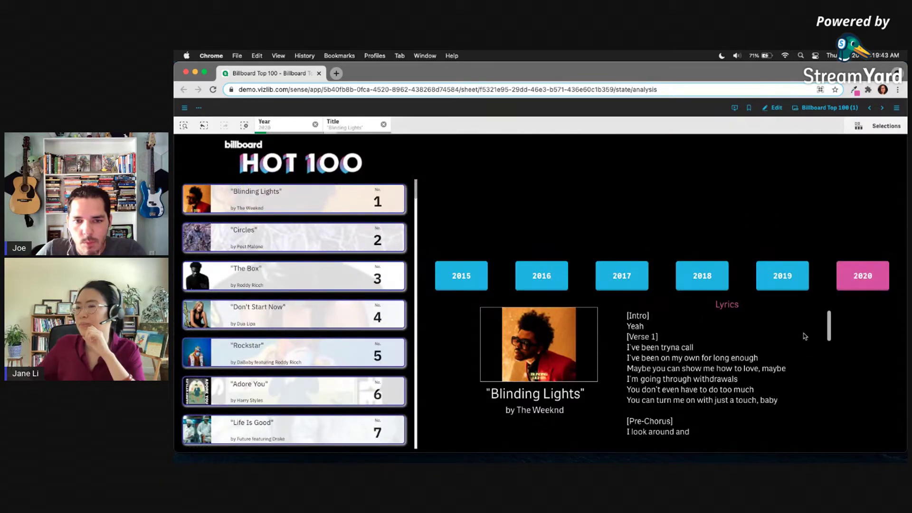
left_click(774, 109)
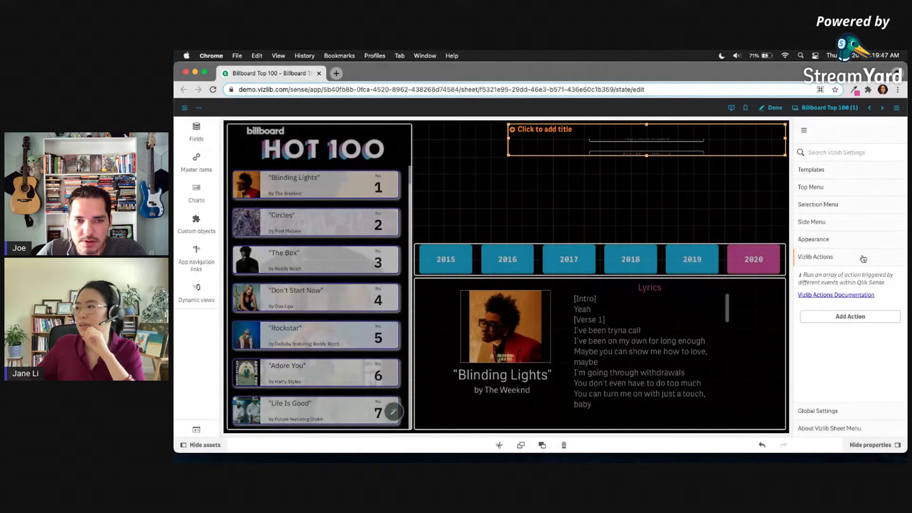
left_click(847, 243)
scroll(843, 295, "down", 10)
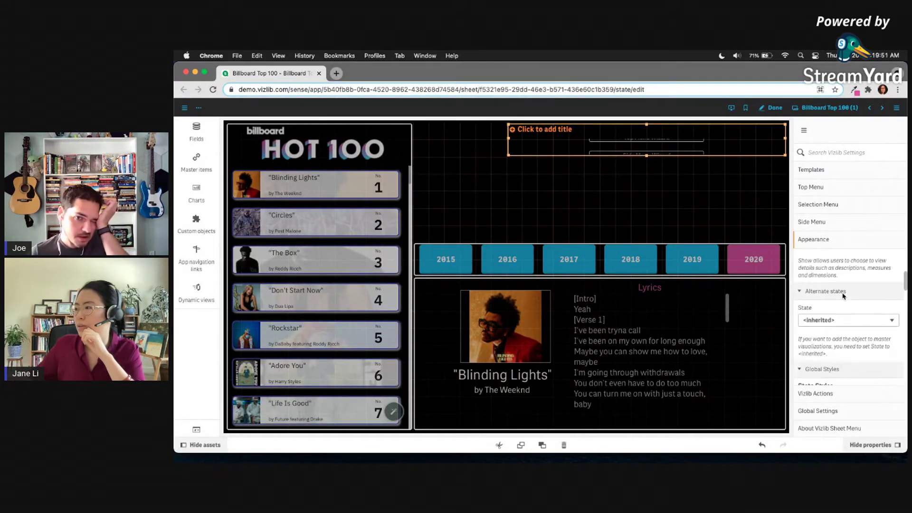
scroll(843, 295, "down", 5)
left_click(775, 108)
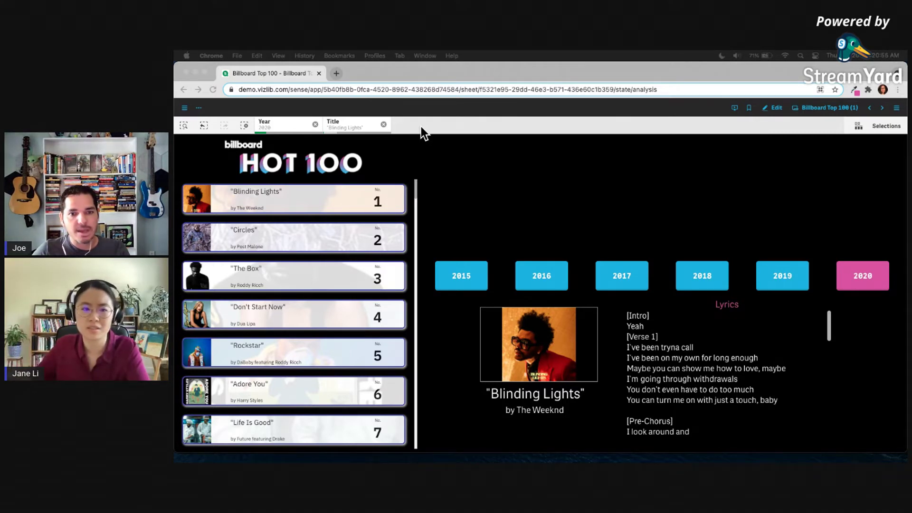
Reopen the sheet for editing and set Object in Canvas to Hidden in the sheet menu's Global Settings
left_click(775, 108)
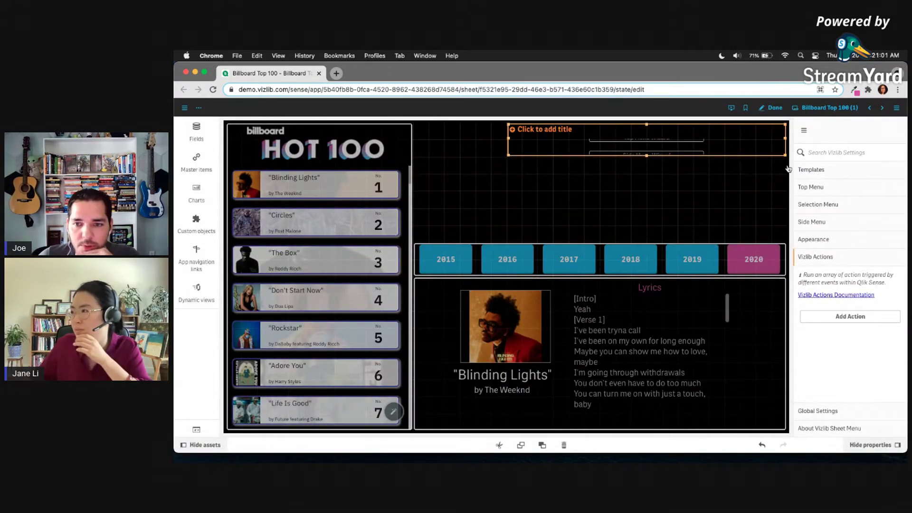
left_click(749, 184)
scroll(848, 320, "down", 3)
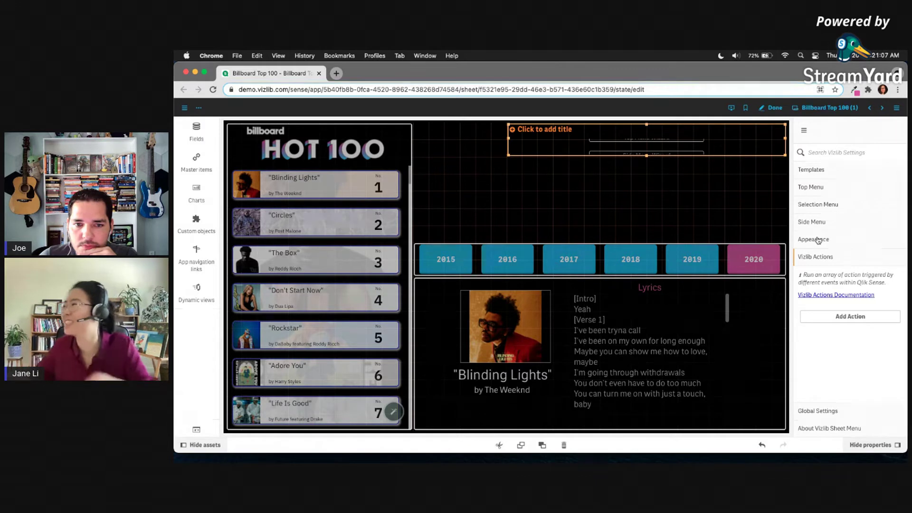
left_click(828, 227)
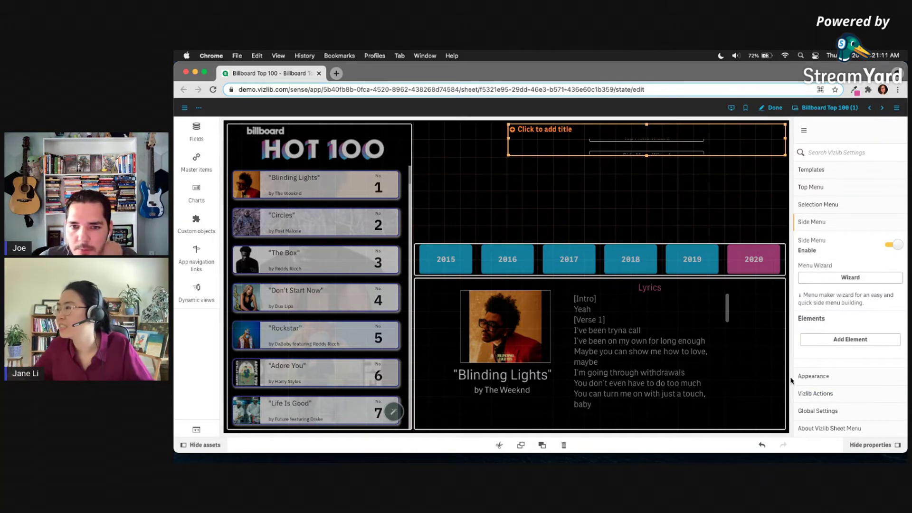
left_click(801, 411)
left_click(891, 298)
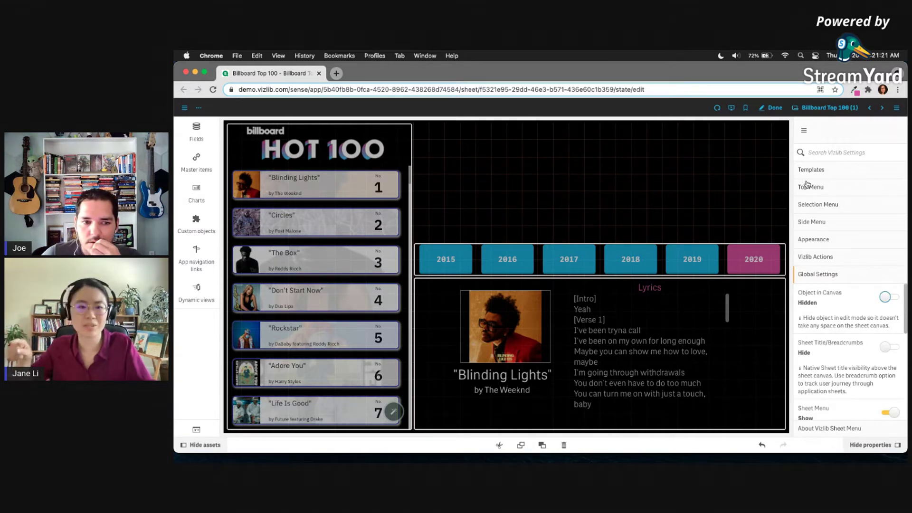
Look through the sheet menu's Global Settings, Appearance and Top Menu settings for the native button options
scroll(831, 356, "down", 5)
scroll(862, 343, "down", 3)
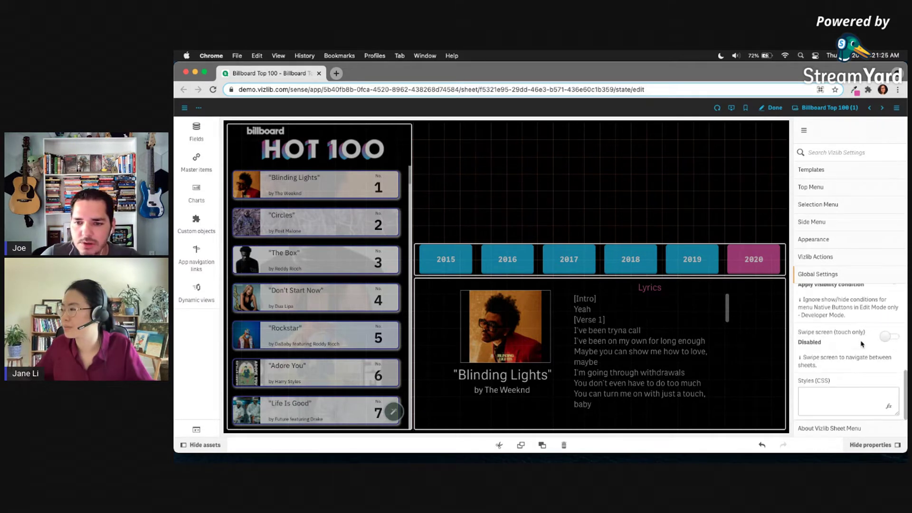
scroll(858, 307, "up", 10)
scroll(858, 308, "up", 3)
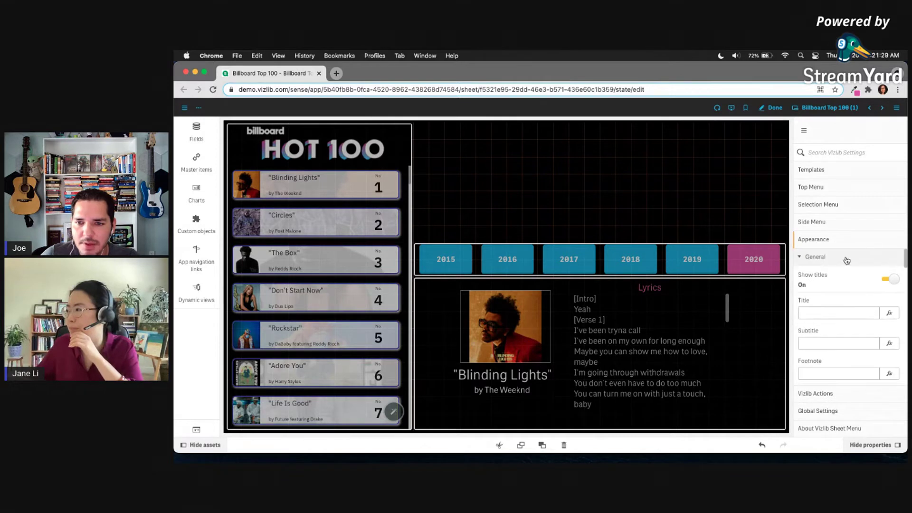
left_click(846, 260)
left_click(812, 188)
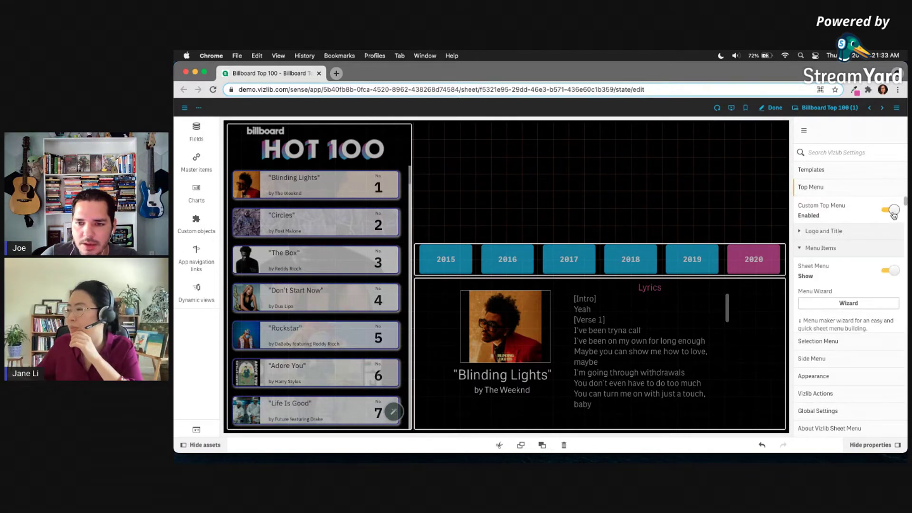
scroll(851, 248, "down", 3)
scroll(851, 248, "up", 3)
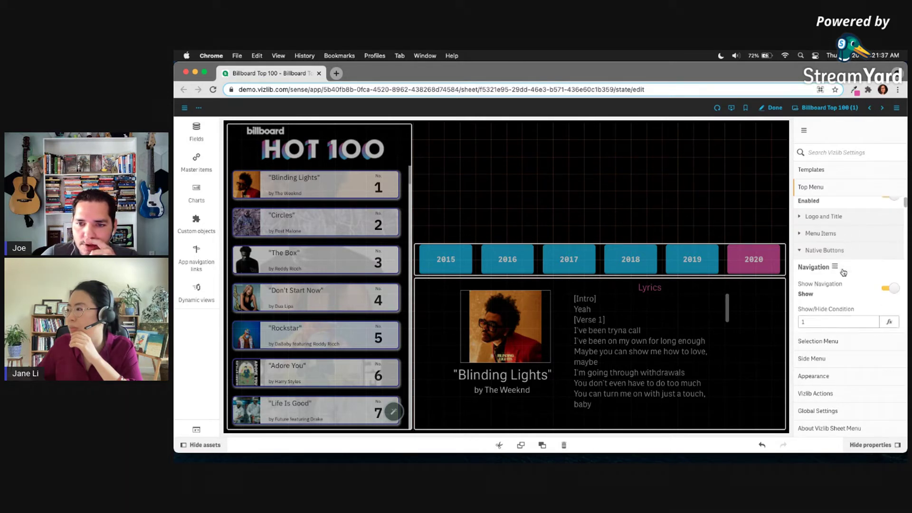
scroll(844, 272, "down", 5)
scroll(843, 272, "up", 5)
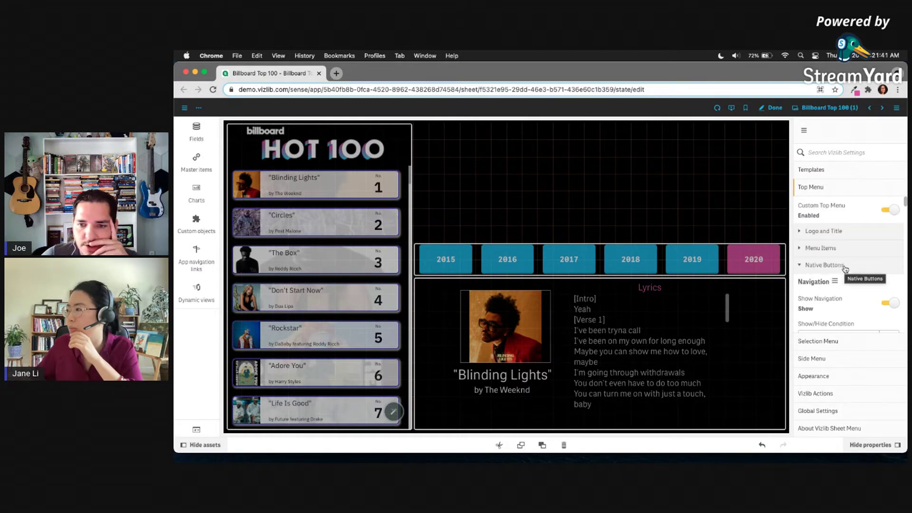
Hide the native Navigation and Save buttons in the custom top menu
scroll(855, 273, "down", 2)
left_click(890, 266)
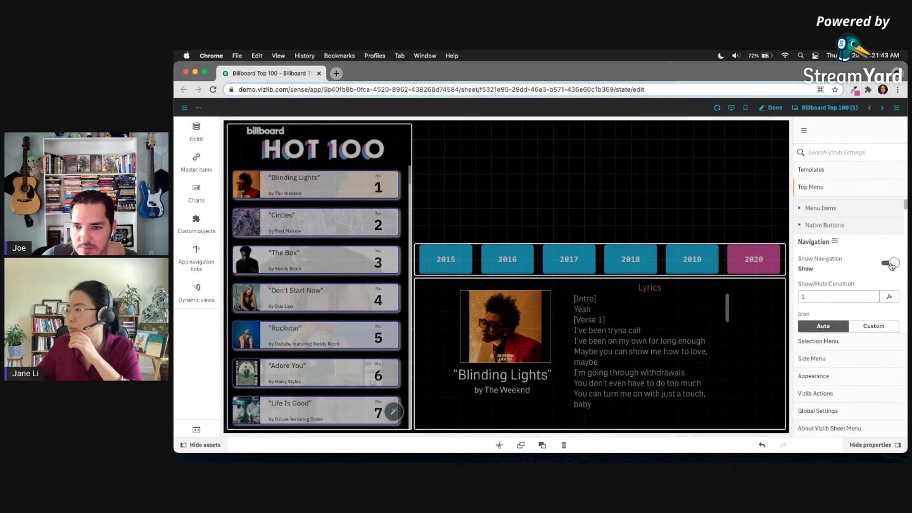
scroll(888, 285, "down", 1)
left_click(889, 301)
scroll(890, 298, "down", 3)
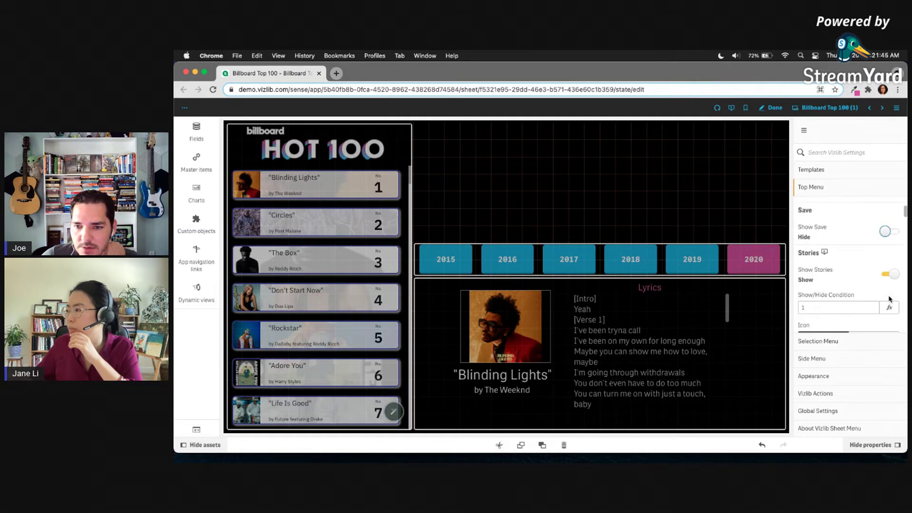
Hide the native Stories, Bookmarks and Edit buttons in the custom top menu
left_click(891, 275)
scroll(889, 271, "down", 3)
left_click(890, 220)
scroll(888, 225, "down", 3)
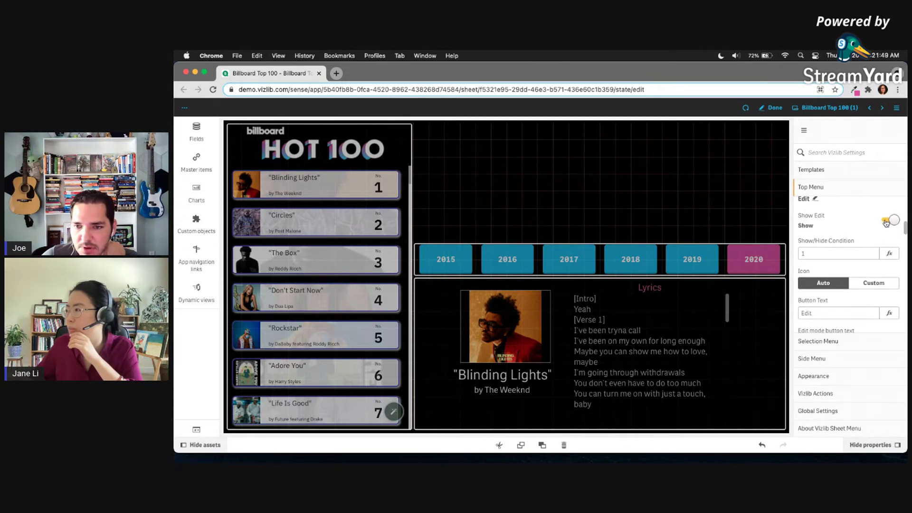
left_click(887, 221)
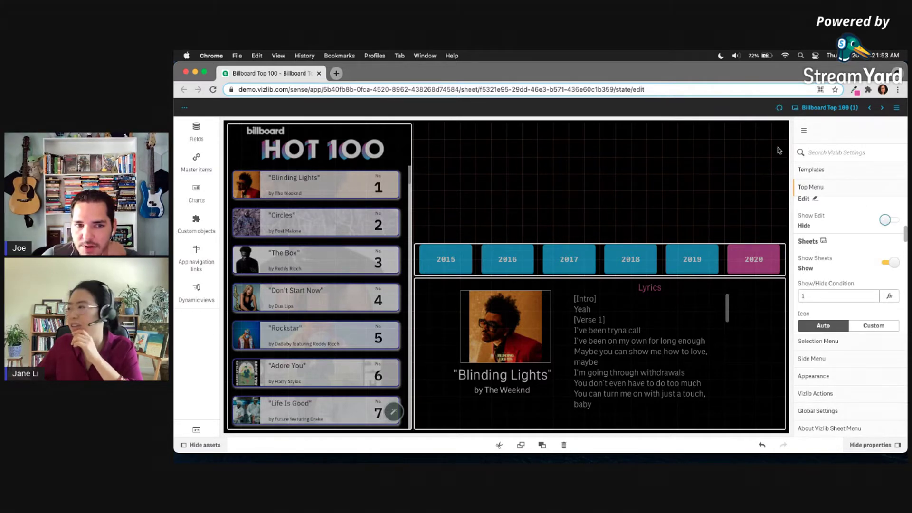
Look through the top menu's remaining native button settings, from Sheets through Prev Sheet and Next Sheet to Duplicate
scroll(879, 238, "up", 1)
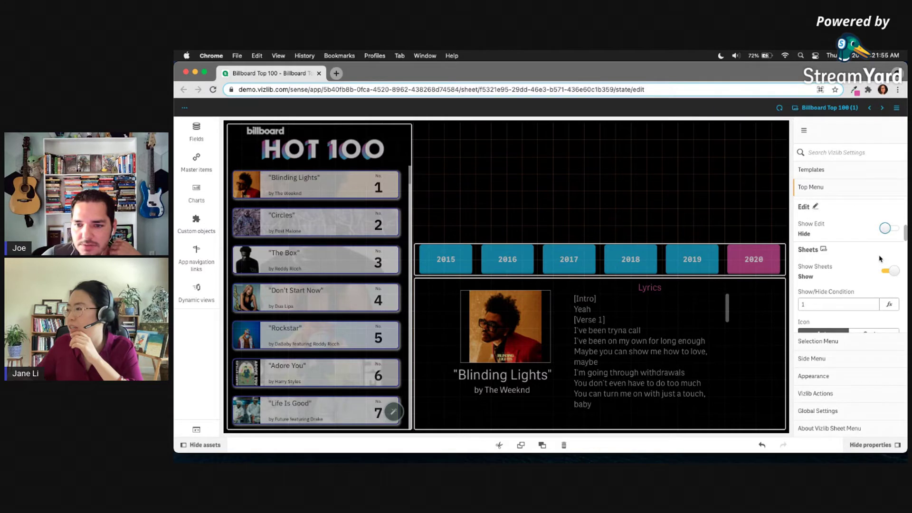
scroll(881, 259, "down", 2)
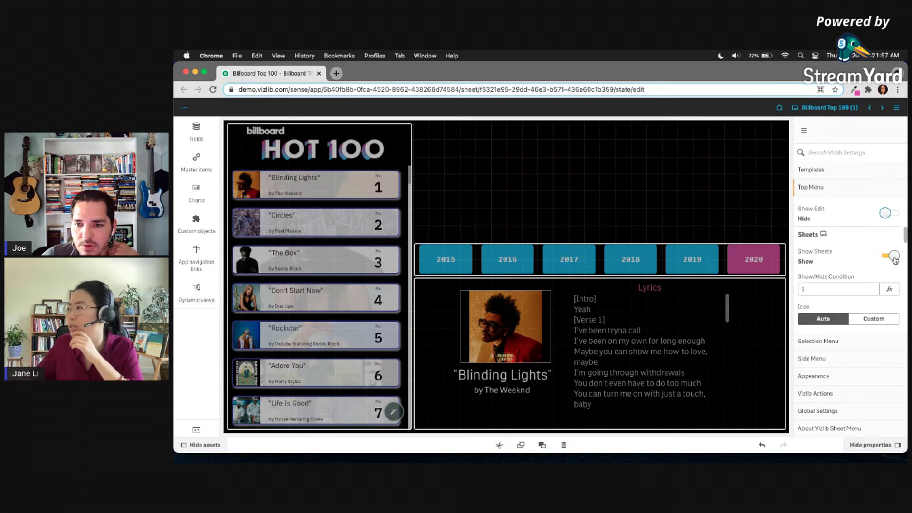
scroll(892, 259, "down", 5)
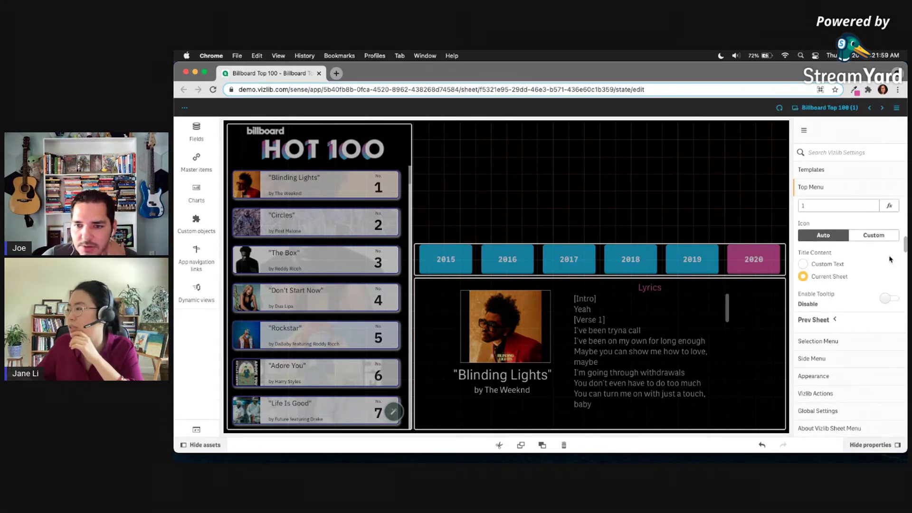
scroll(890, 259, "down", 5)
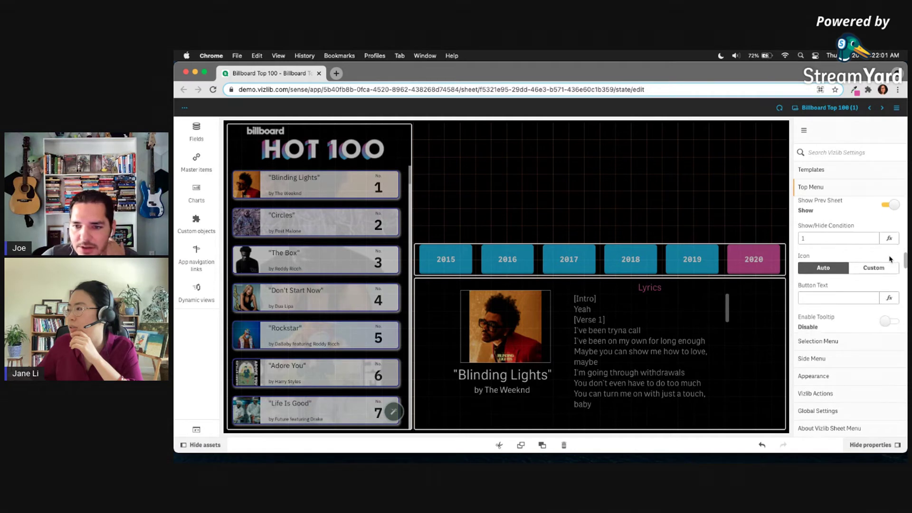
scroll(890, 259, "down", 3)
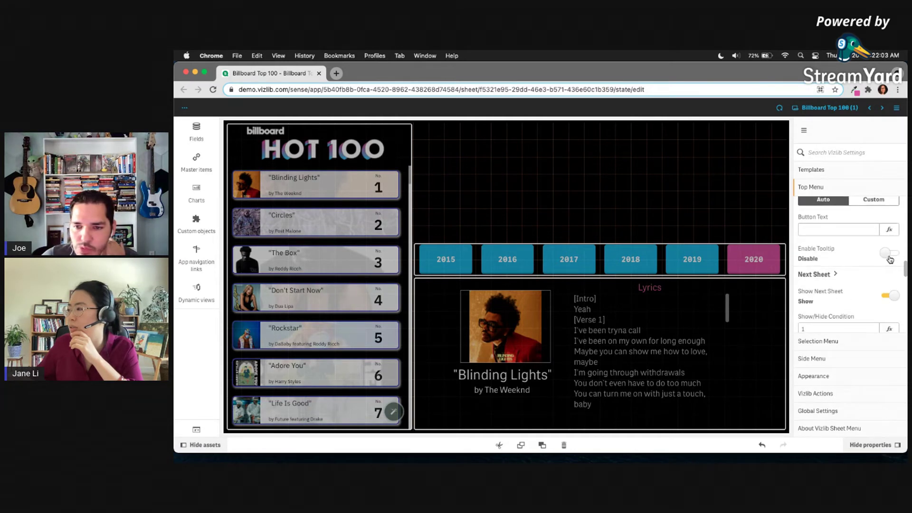
scroll(873, 264, "down", 4)
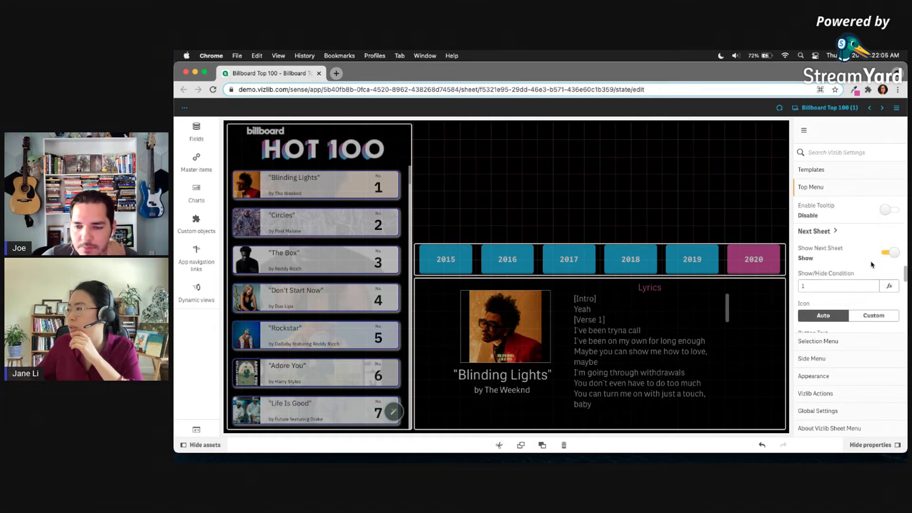
scroll(873, 261, "down", 5)
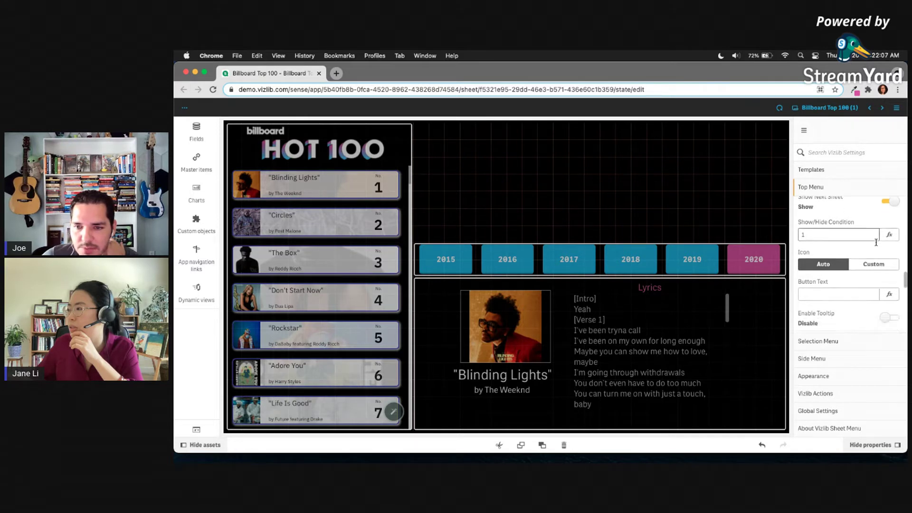
scroll(877, 247, "down", 8)
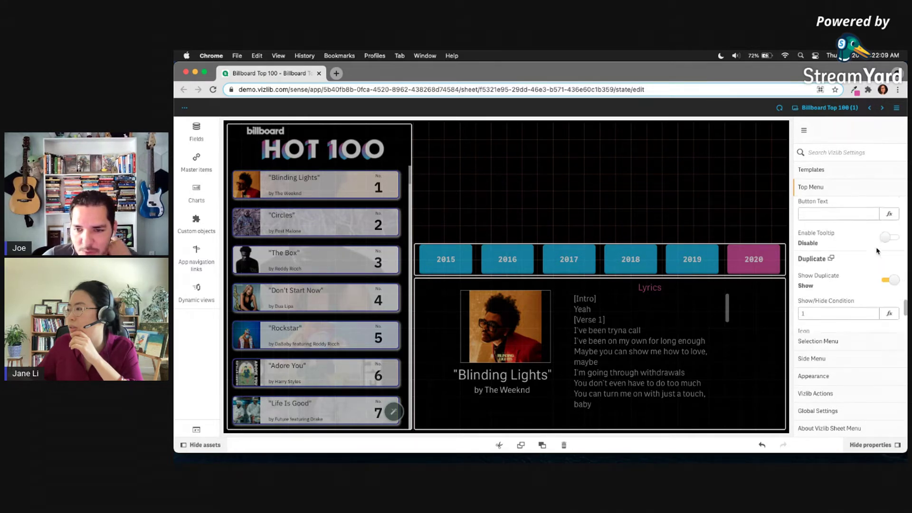
Hide the selection panel in the sheet menu's Selection Menu settings, check the sheet outside edit mode, and reopen it for editing
left_click(855, 342)
left_click(889, 227)
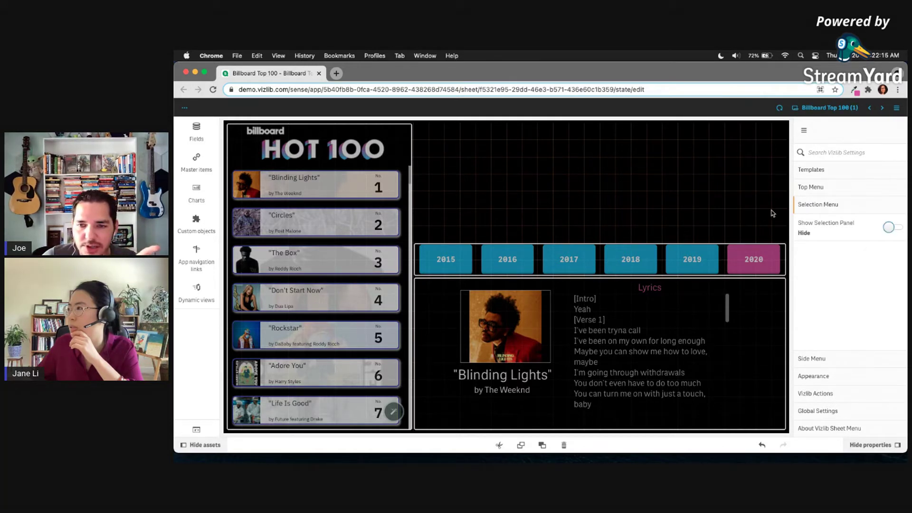
left_click(821, 185)
scroll(870, 250, "up", 8)
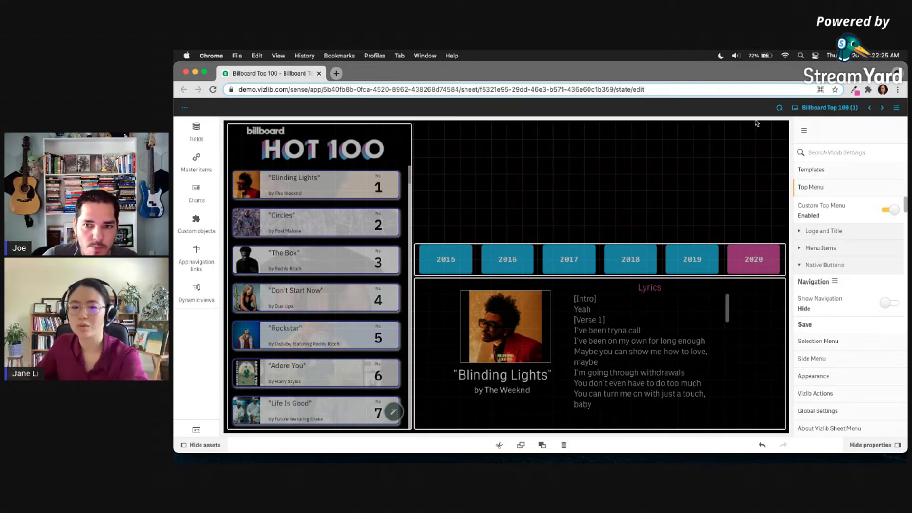
key("super+e")
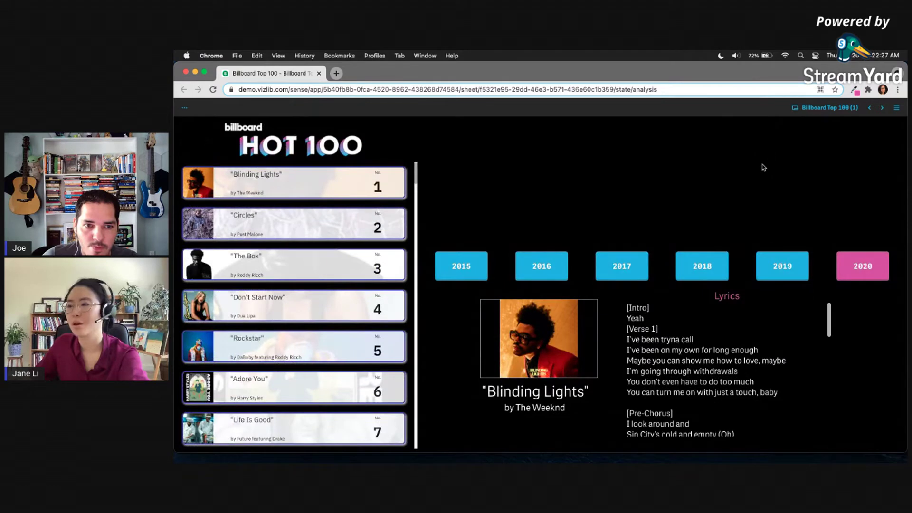
key("super+e")
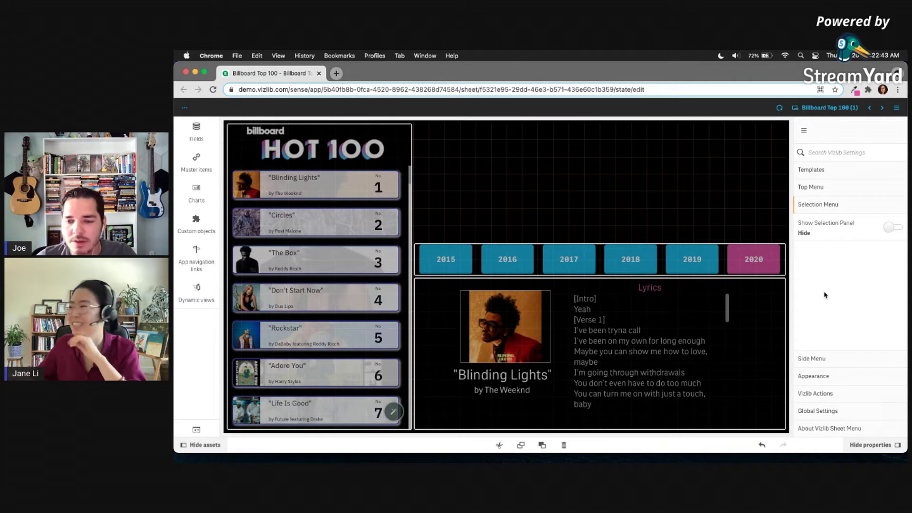
left_click(707, 184)
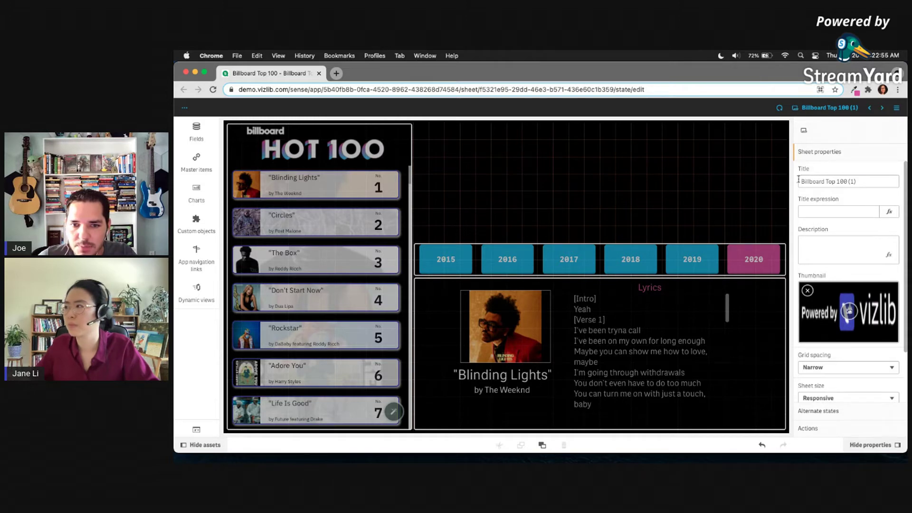
left_click(195, 222)
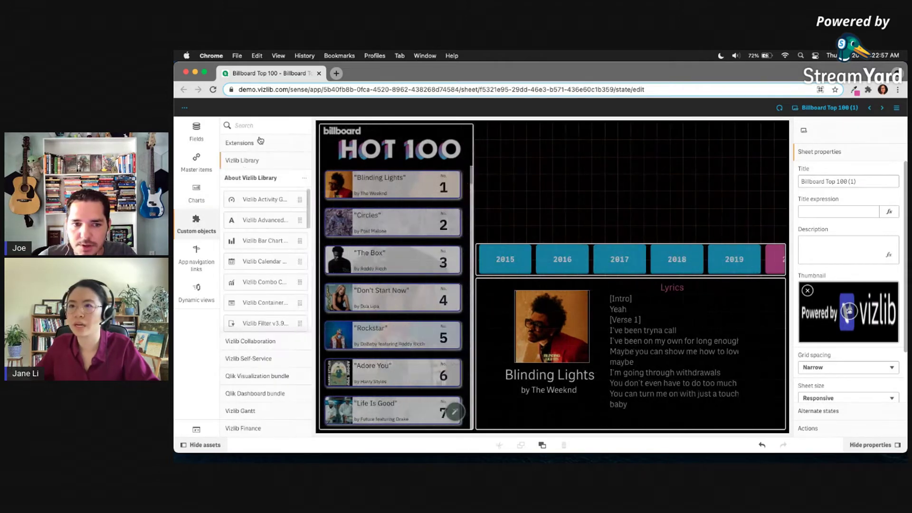
left_click(266, 130)
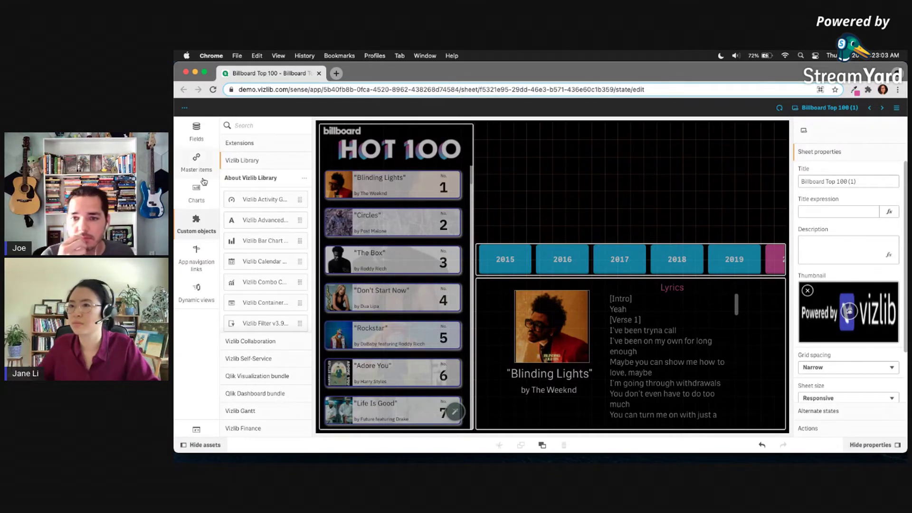
left_click(198, 222)
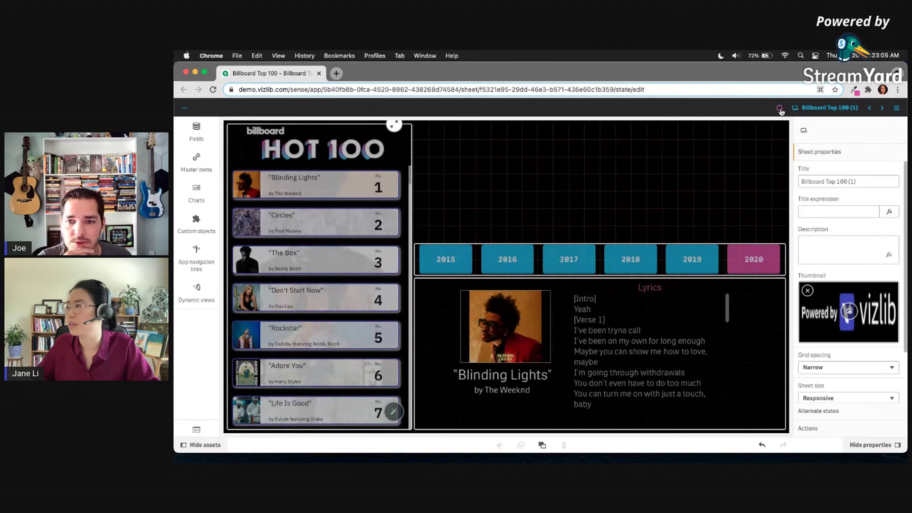
Reselect the sheet menu object and add a new custom button to its top menu
left_click(780, 109)
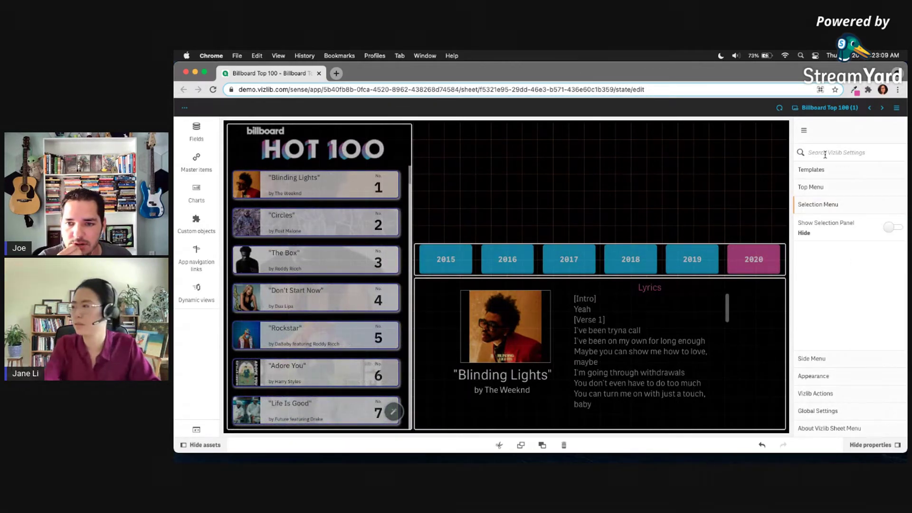
left_click(871, 187)
left_click(841, 264)
left_click(847, 283)
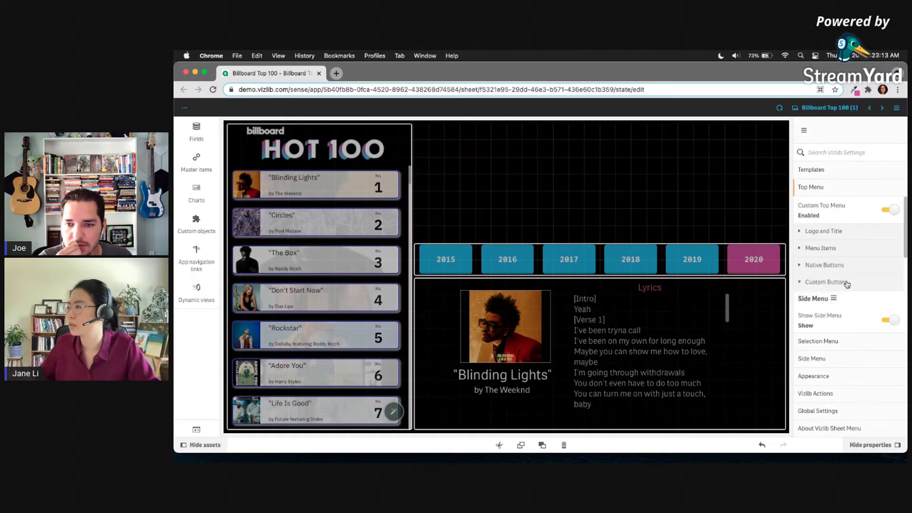
scroll(847, 284, "down", 5)
left_click(853, 251)
scroll(854, 250, "up", 3)
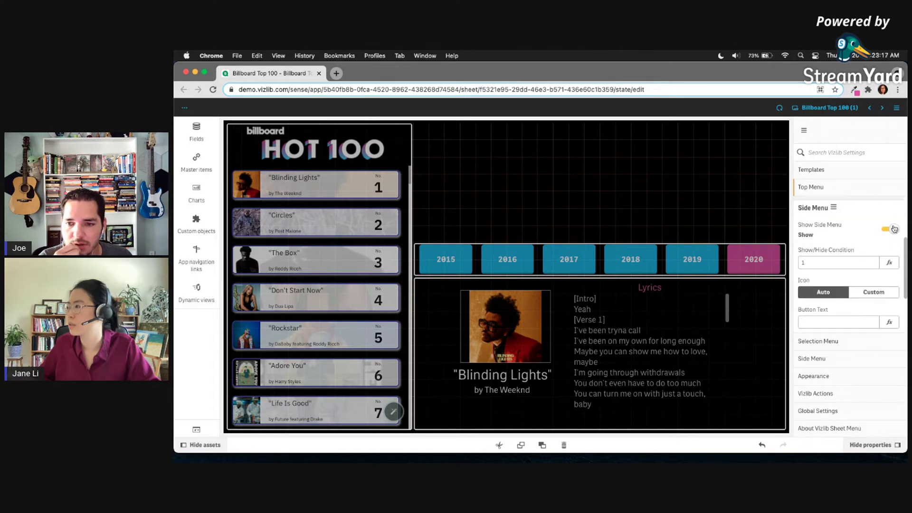
scroll(858, 250, "down", 2)
scroll(859, 249, "down", 1)
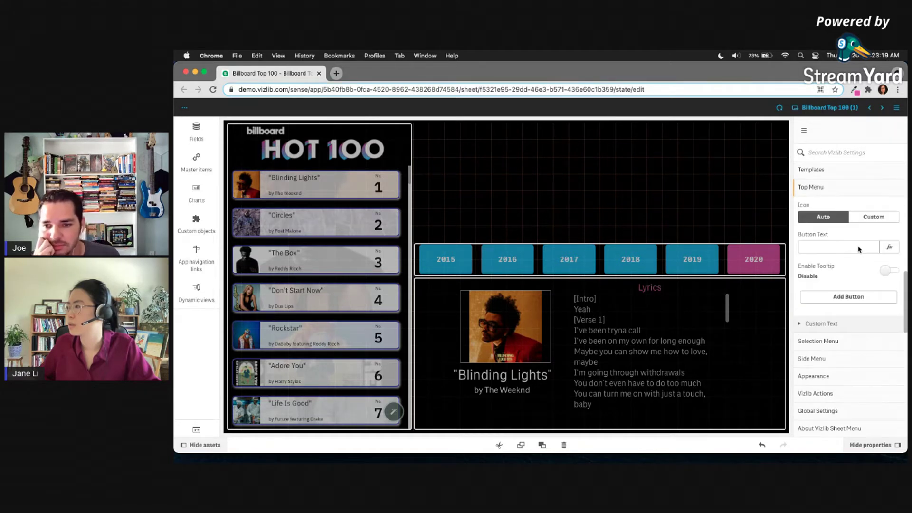
scroll(857, 285, "up", 2)
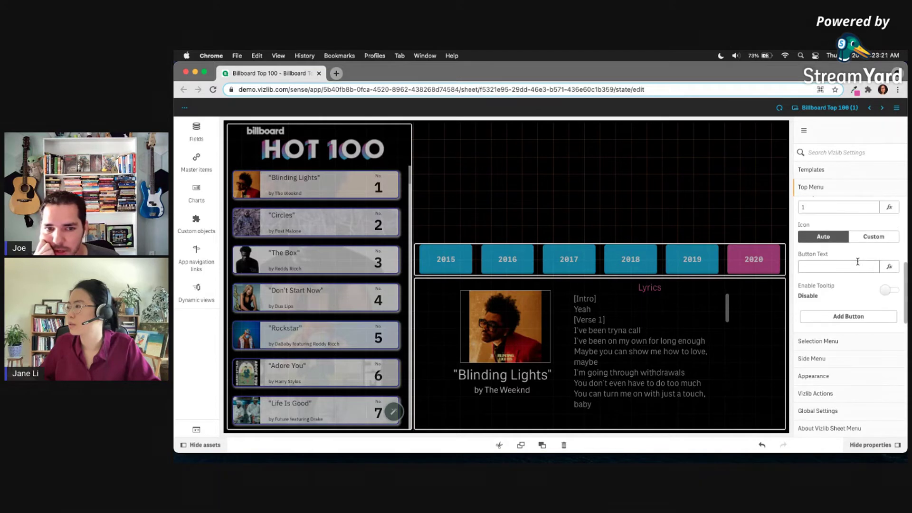
left_click(859, 316)
Switch the new top-menu button's icon from Auto to Custom and open the icon picker
scroll(860, 300, "down", 5)
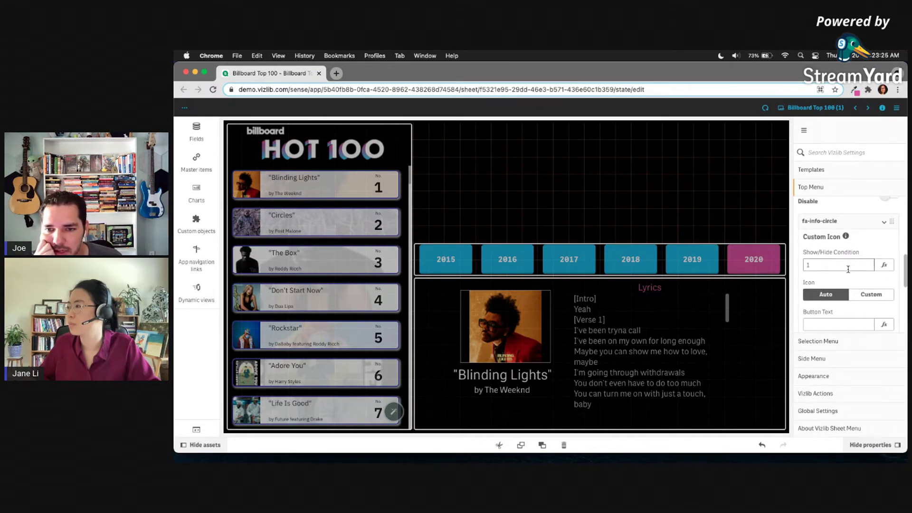
scroll(850, 267, "down", 8)
scroll(853, 267, "up", 9)
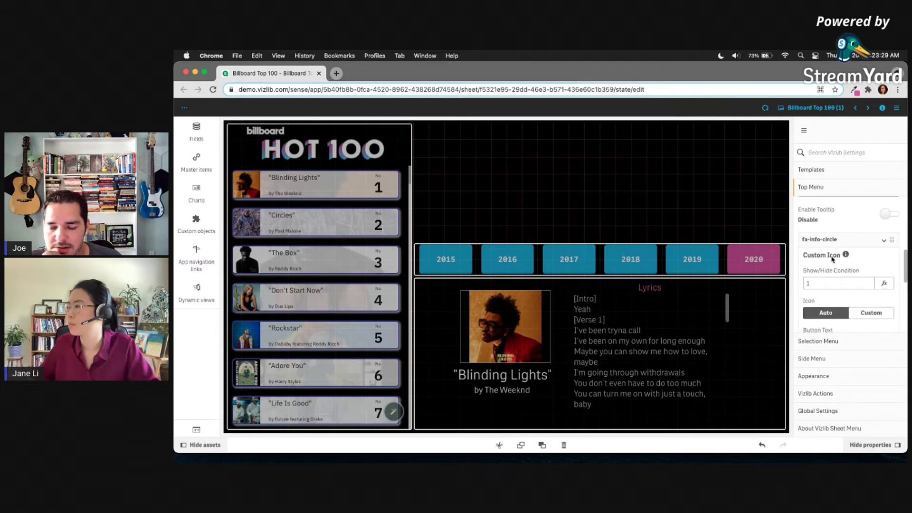
scroll(845, 259, "down", 1)
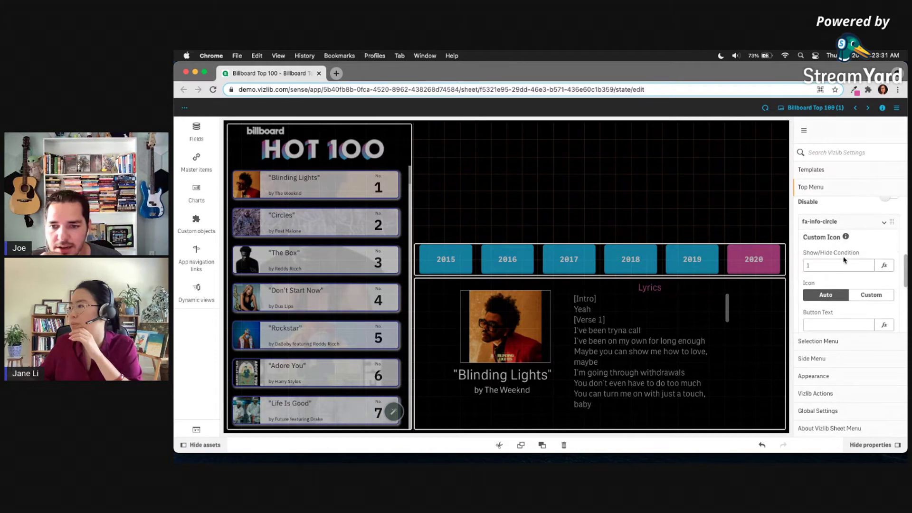
left_click(881, 296)
scroll(840, 294, "down", 3)
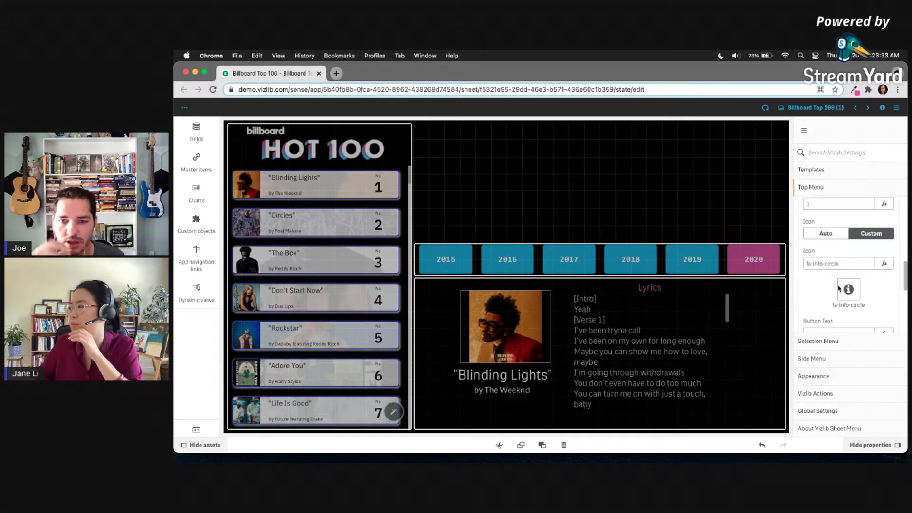
left_click(849, 290)
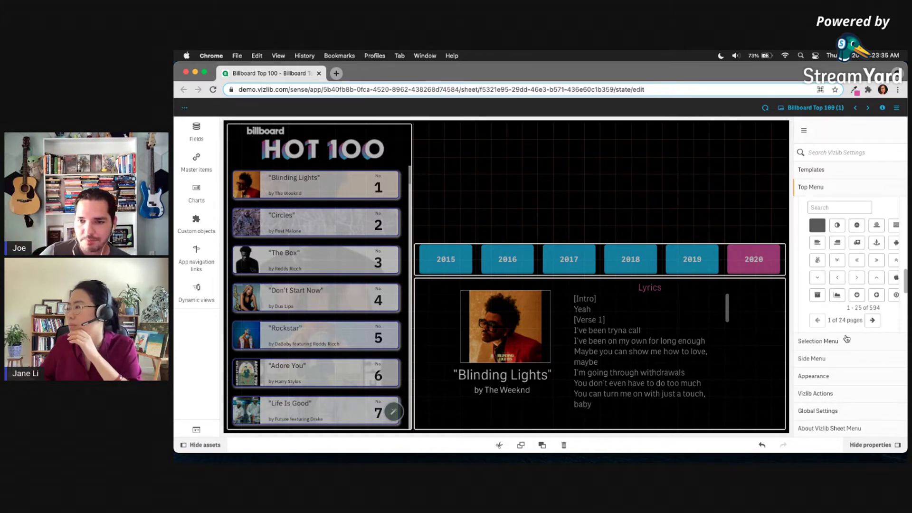
Search the icon picker for "era" and assign the fa-eraser icon to the custom button
left_click(871, 321)
left_click(872, 322)
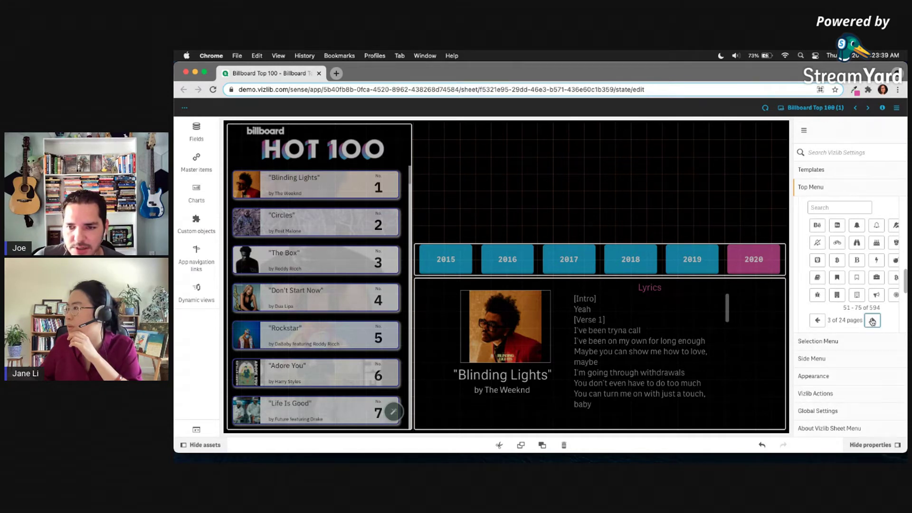
left_click(873, 321)
left_click(830, 209)
type("era")
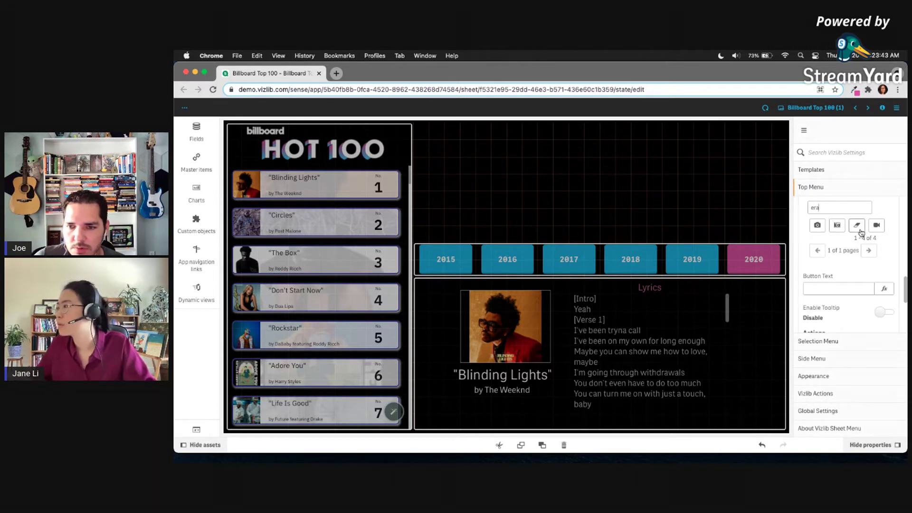
left_click(857, 229)
scroll(855, 227, "up", 5)
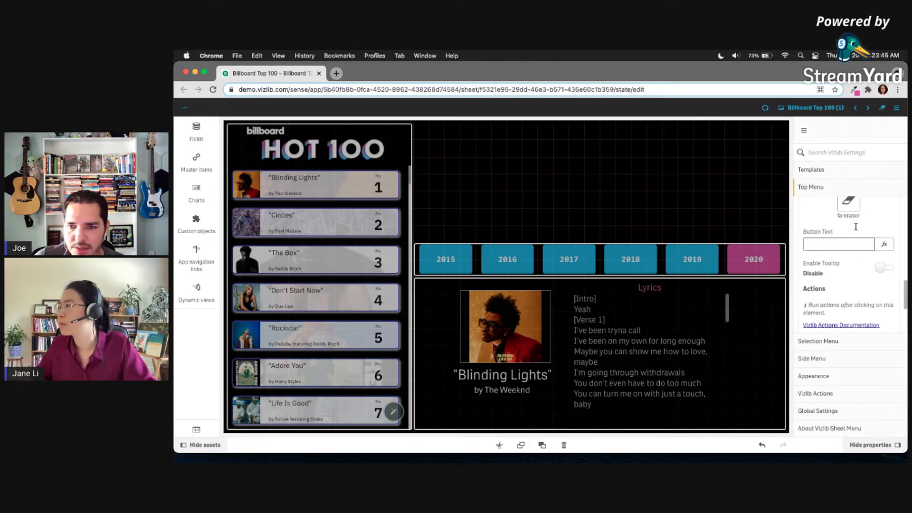
Add an action to the eraser button, set it to Clear All, and collapse its settings
scroll(841, 217, "up", 1)
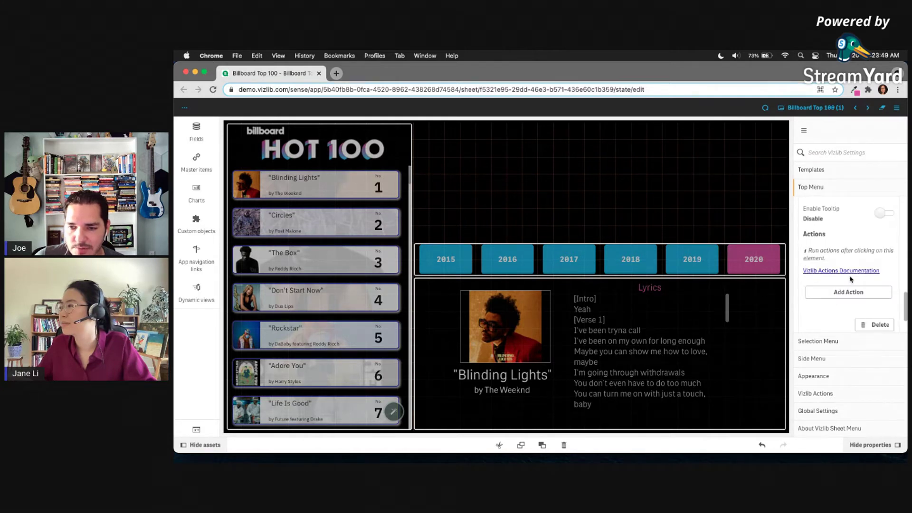
left_click(848, 292)
left_click(853, 302)
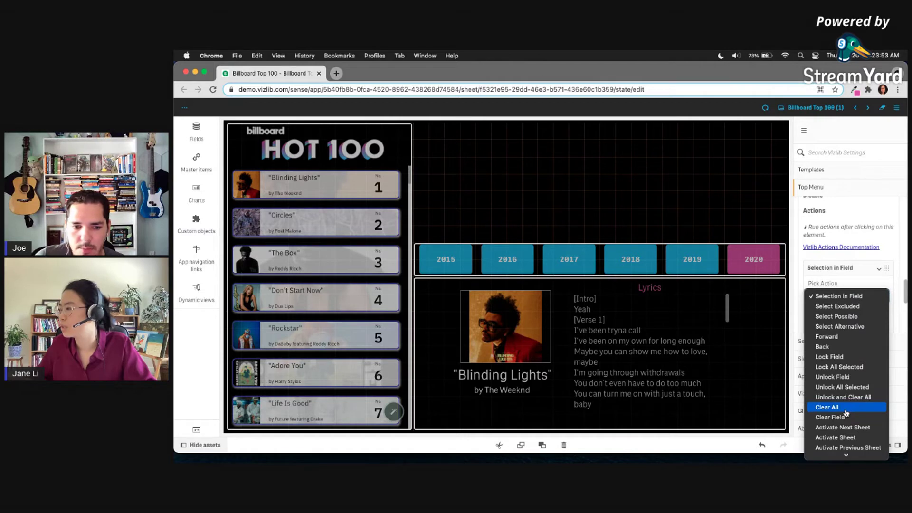
scroll(846, 413, "down", 5)
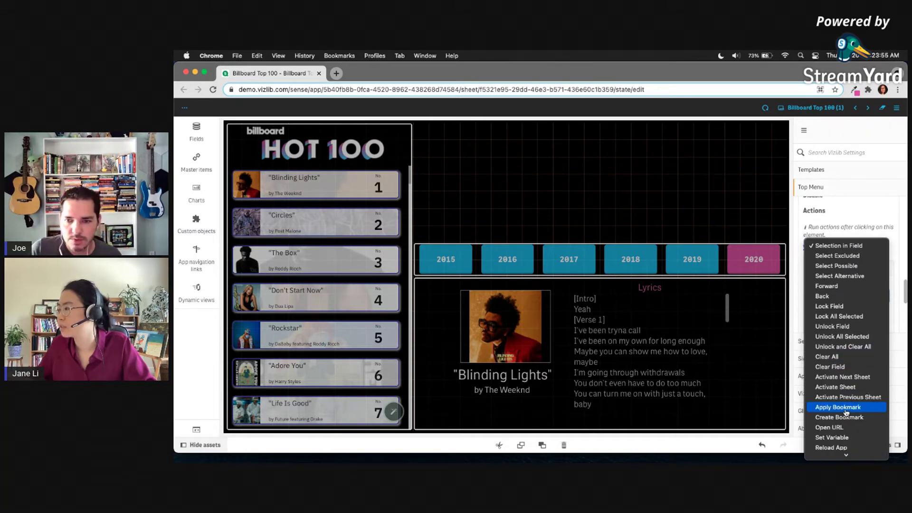
left_click(853, 315)
left_click(844, 296)
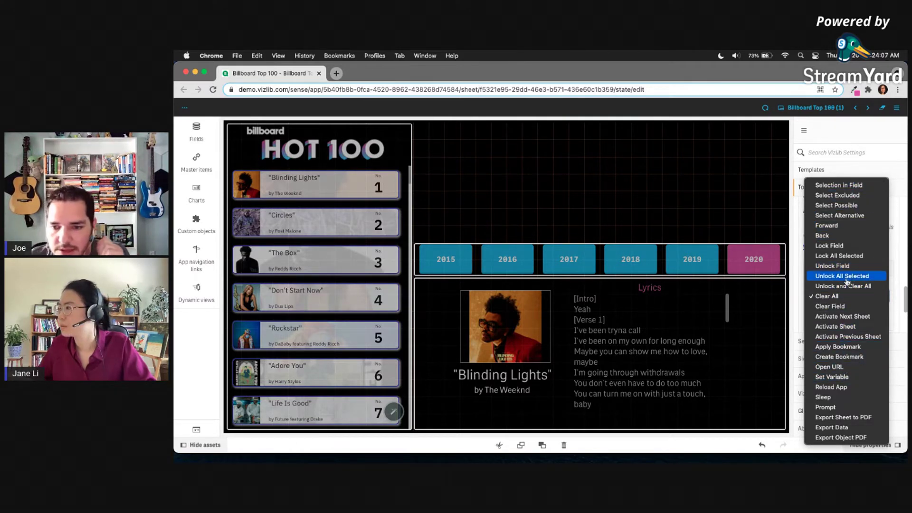
left_click(827, 296)
scroll(825, 302, "down", 1)
left_click(841, 236)
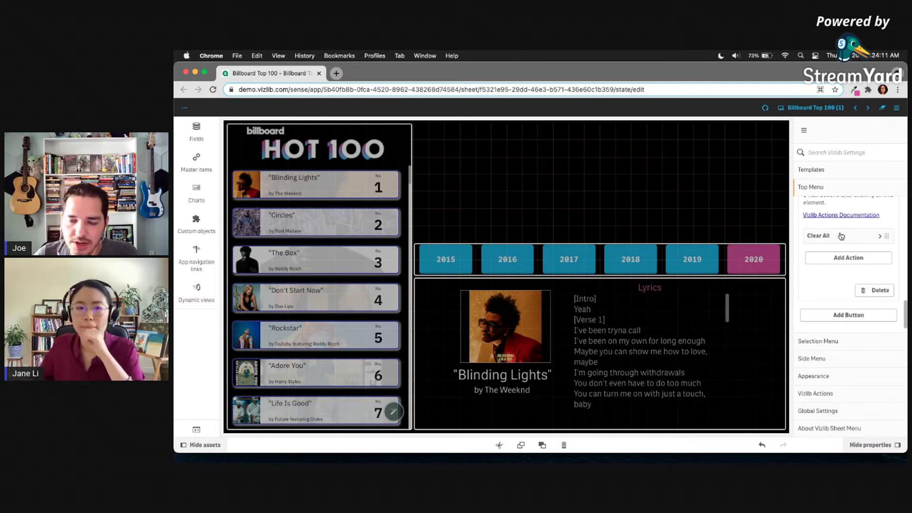
scroll(875, 244, "up", 4)
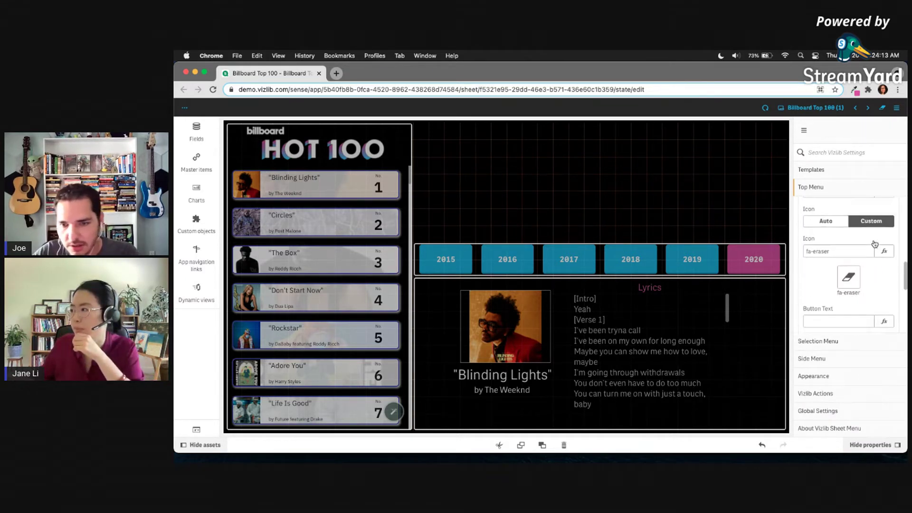
Leave edit mode after collapsing the fa-eraser button's settings, and use the new button to clear all selections
scroll(875, 244, "up", 3)
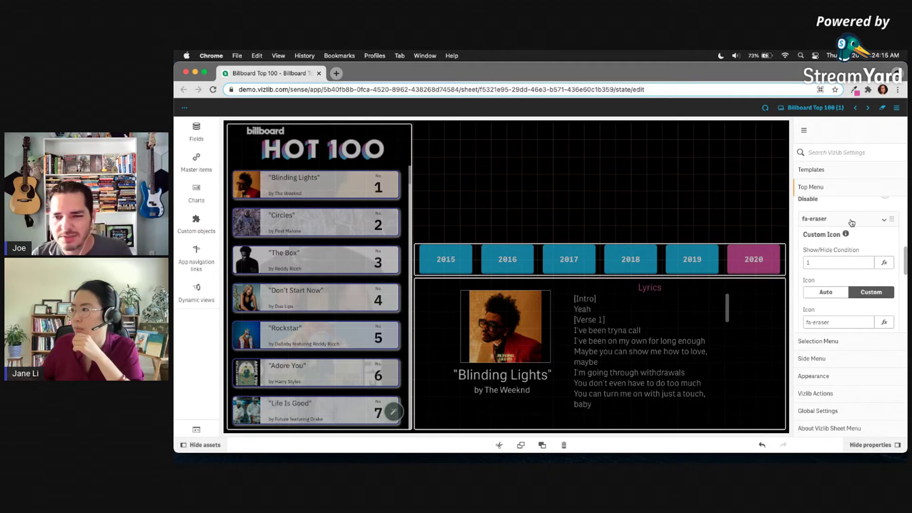
left_click(852, 223)
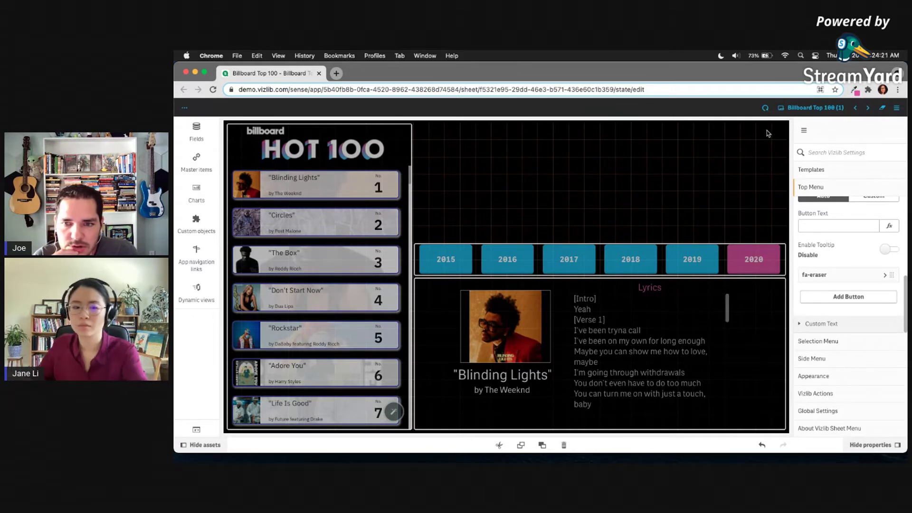
left_click(882, 108)
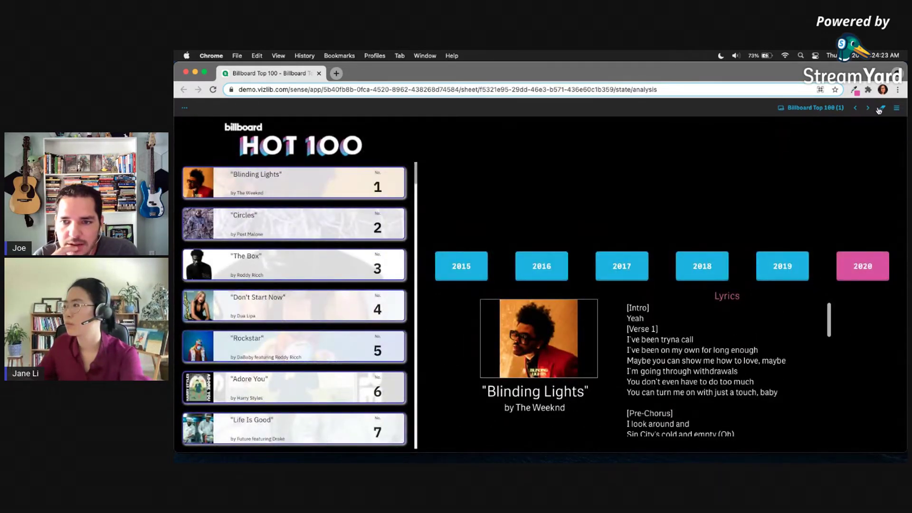
left_click(882, 110)
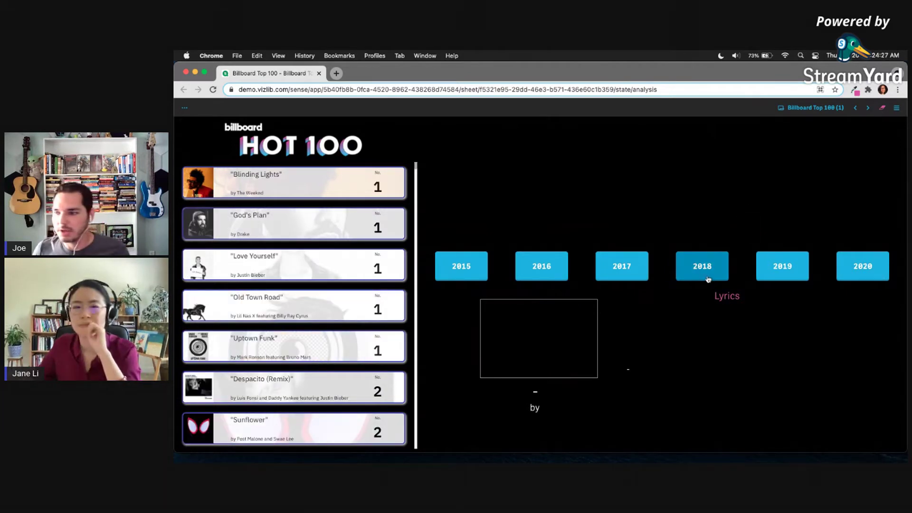
Filter the chart to 2018 and select the number 1 song, "God's Plan"
left_click(706, 277)
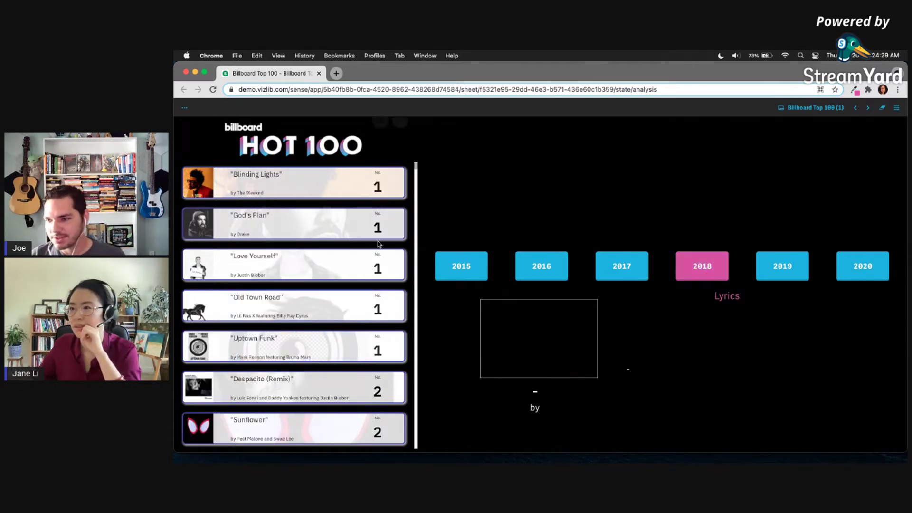
left_click(307, 188)
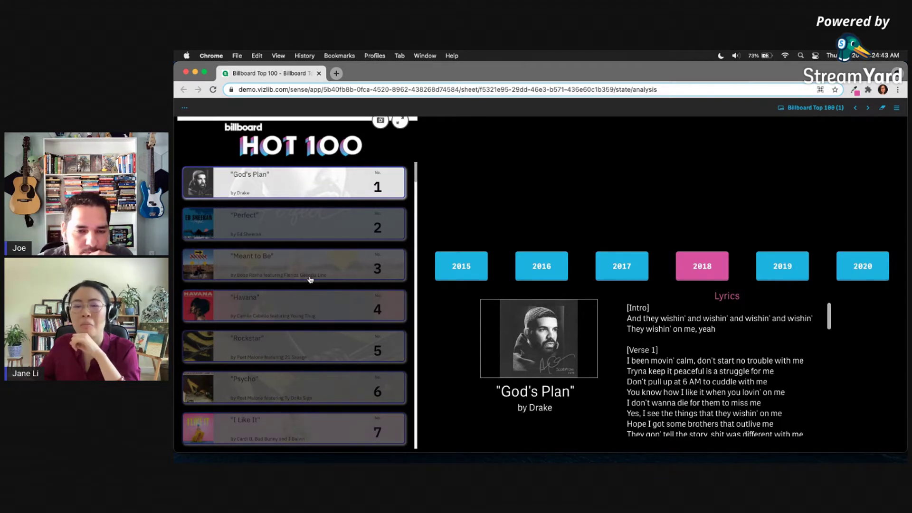
Add the number 23 song, "Look Alive", to the selected tiles in the 2018 list
scroll(349, 406, "down", 5)
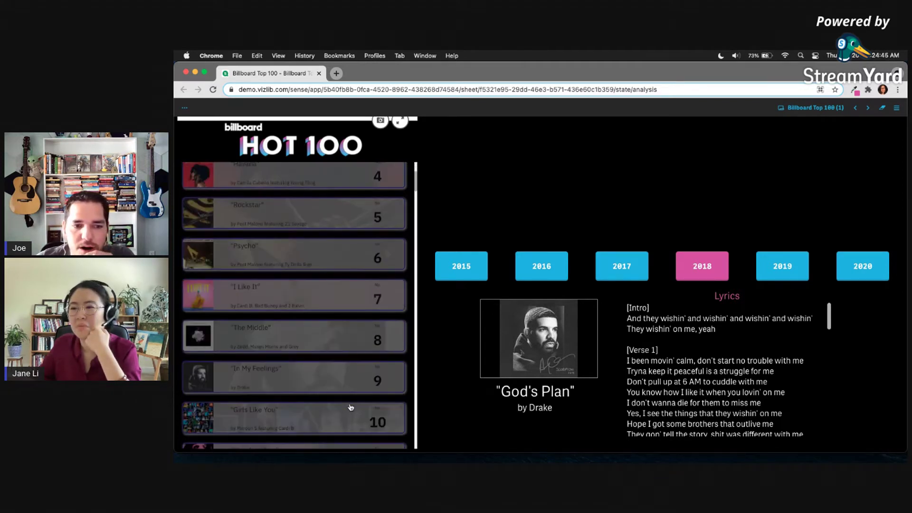
scroll(339, 385, "down", 4)
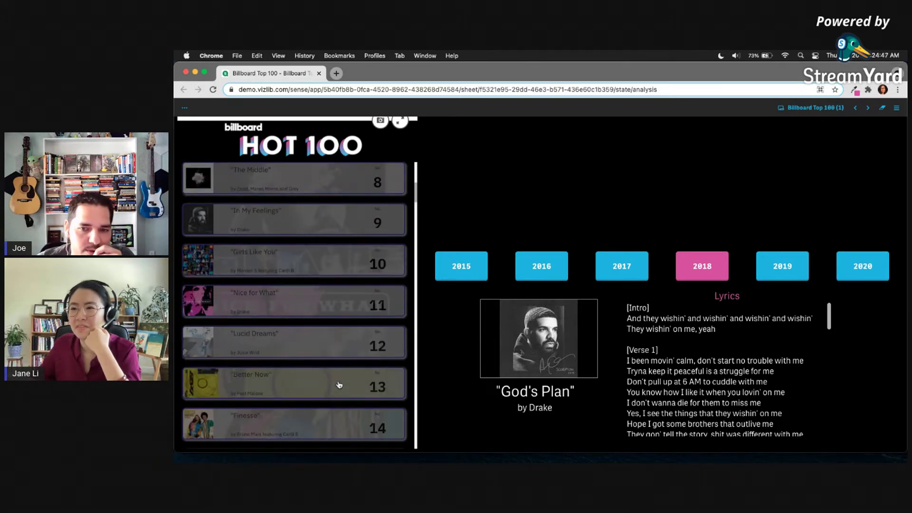
scroll(339, 385, "down", 3)
scroll(339, 385, "up", 6)
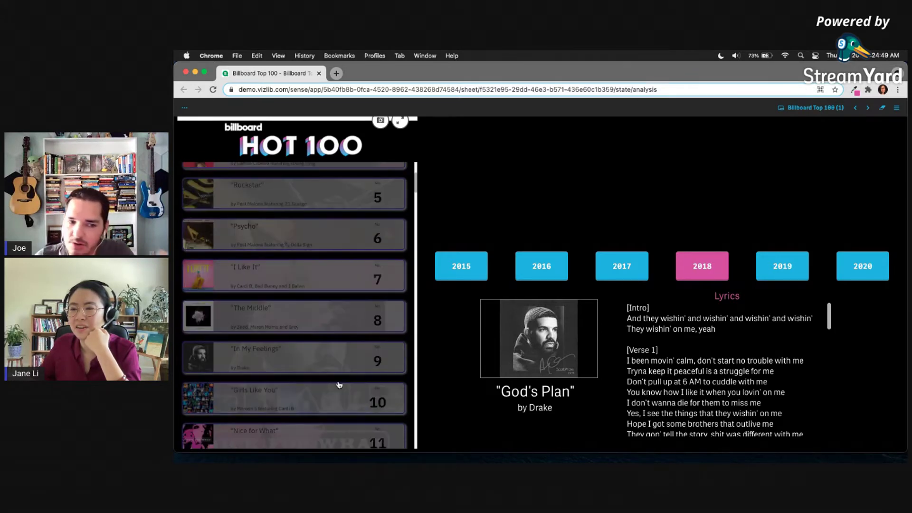
scroll(339, 385, "down", 1)
scroll(339, 385, "down", 5)
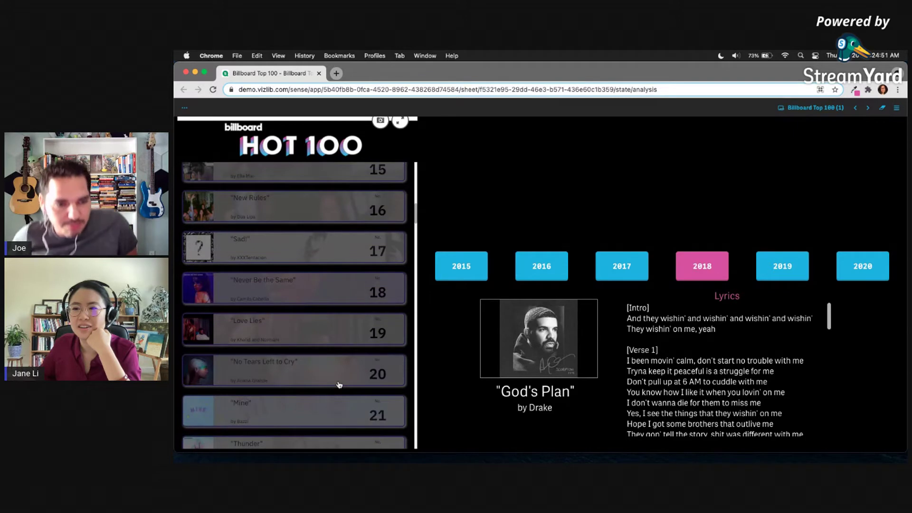
scroll(339, 385, "down", 2)
scroll(340, 385, "down", 3)
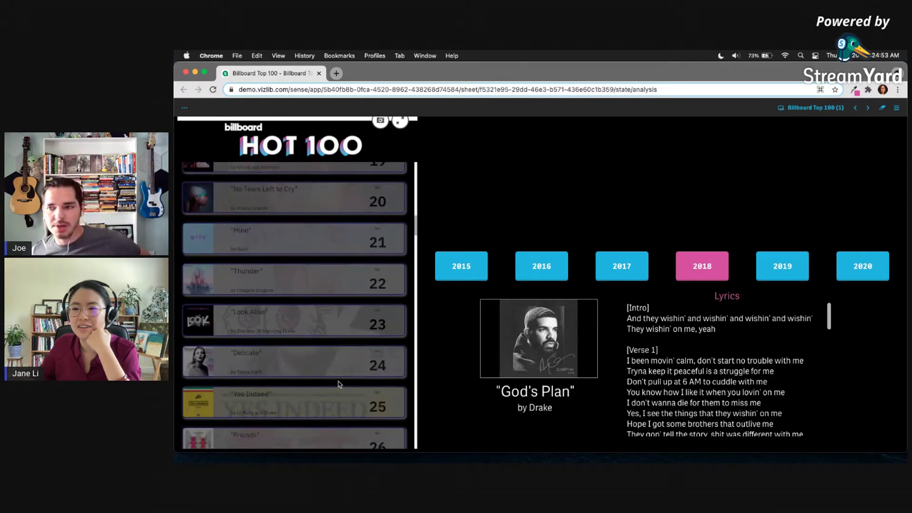
scroll(339, 384, "down", 1)
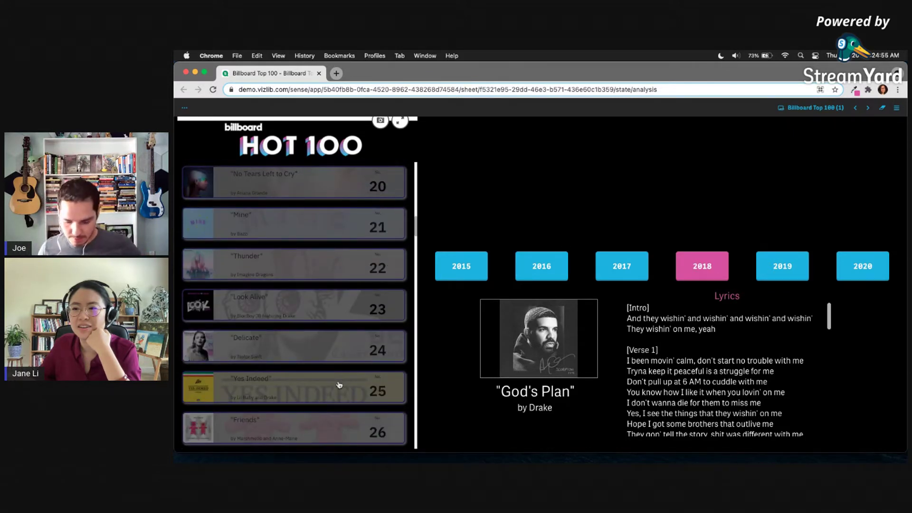
scroll(339, 385, "down", 1)
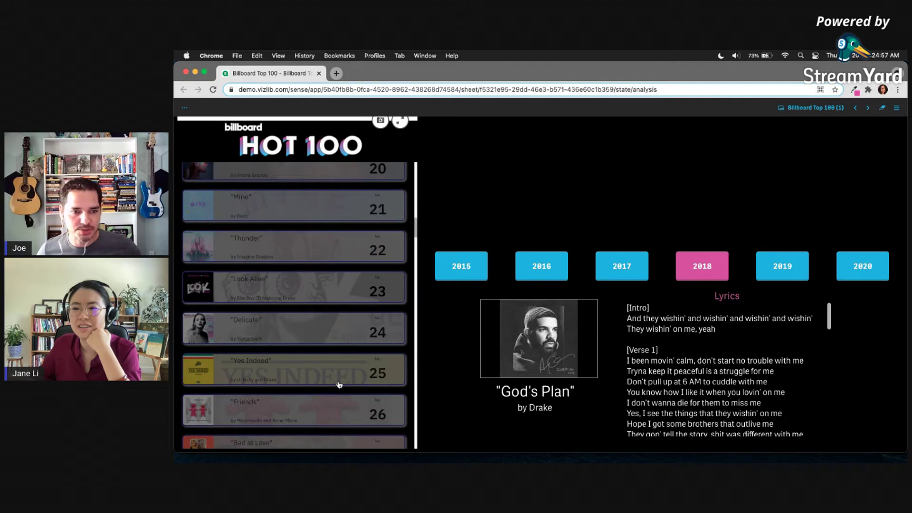
scroll(339, 384, "down", 1)
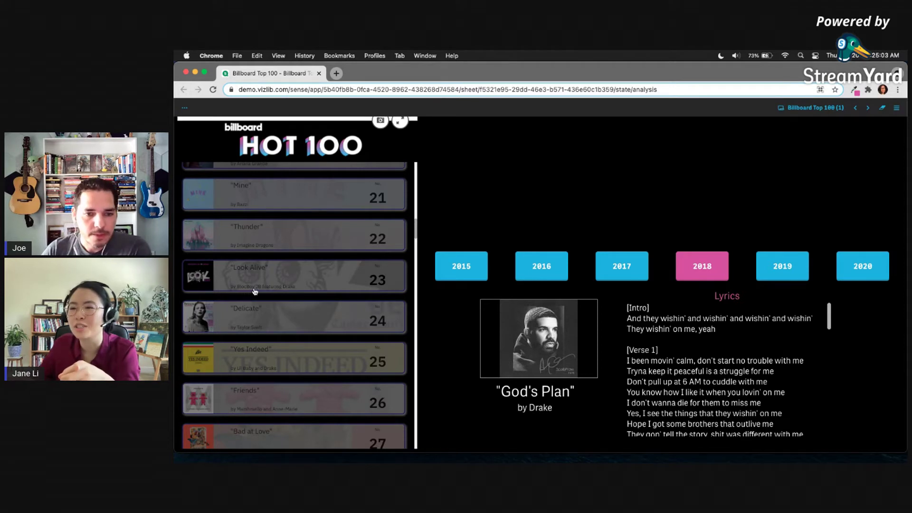
left_click(322, 288)
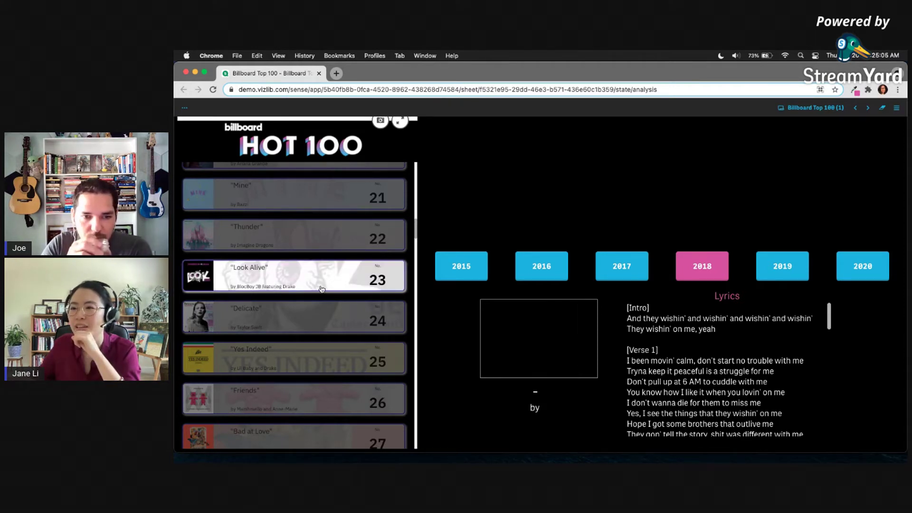
Add the number 32 song, "Tequila", to the selected tiles in the 2018 list
scroll(321, 288, "down", 2)
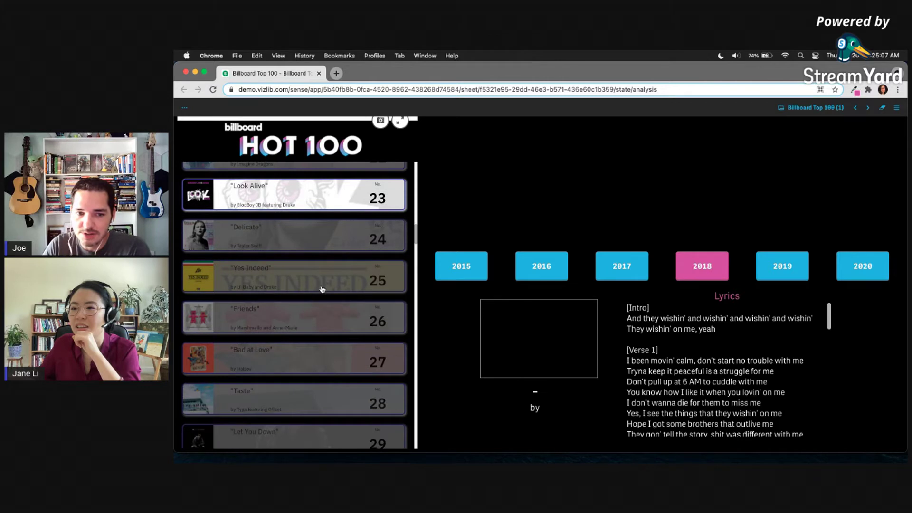
scroll(322, 289, "down", 1)
scroll(322, 289, "down", 1)
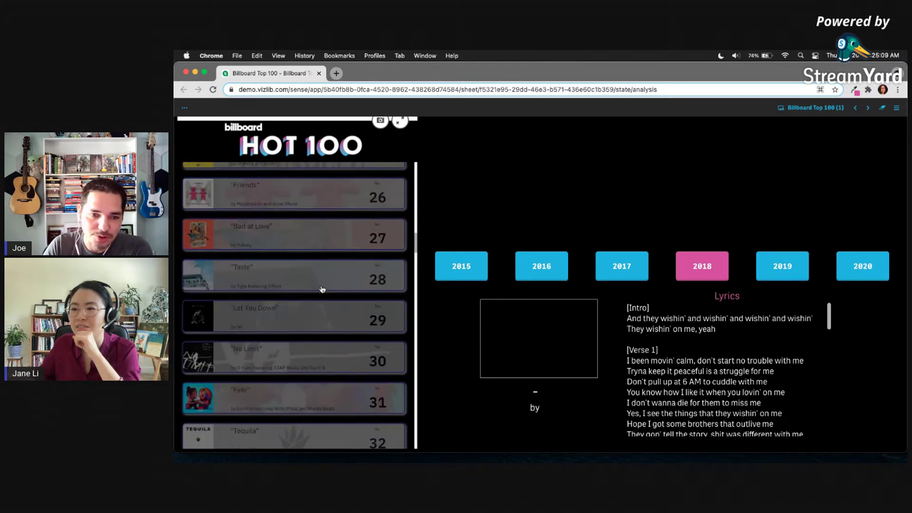
scroll(321, 289, "down", 1)
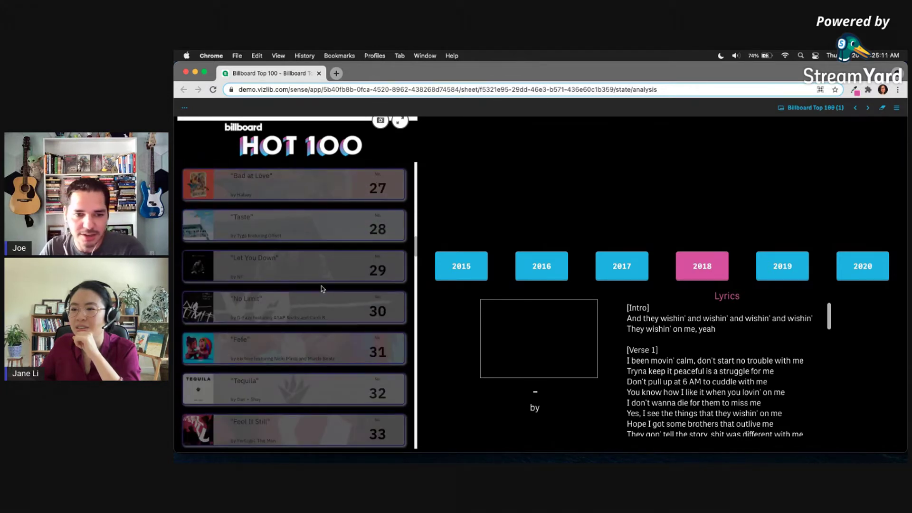
scroll(321, 289, "down", 1)
scroll(321, 289, "down", 1)
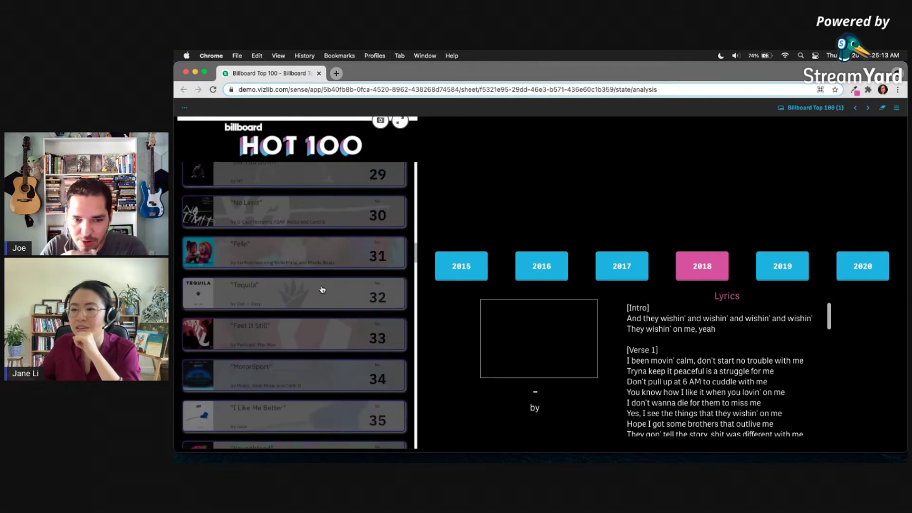
scroll(322, 289, "down", 1)
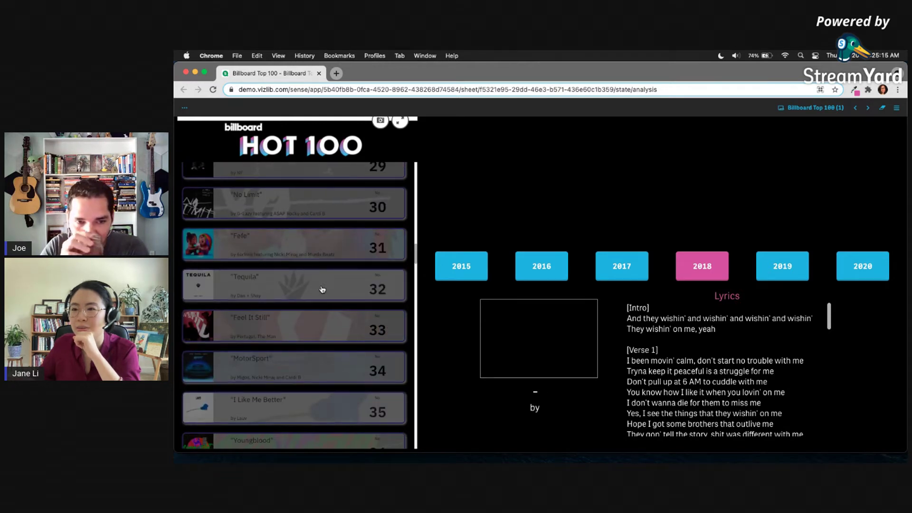
left_click(277, 297)
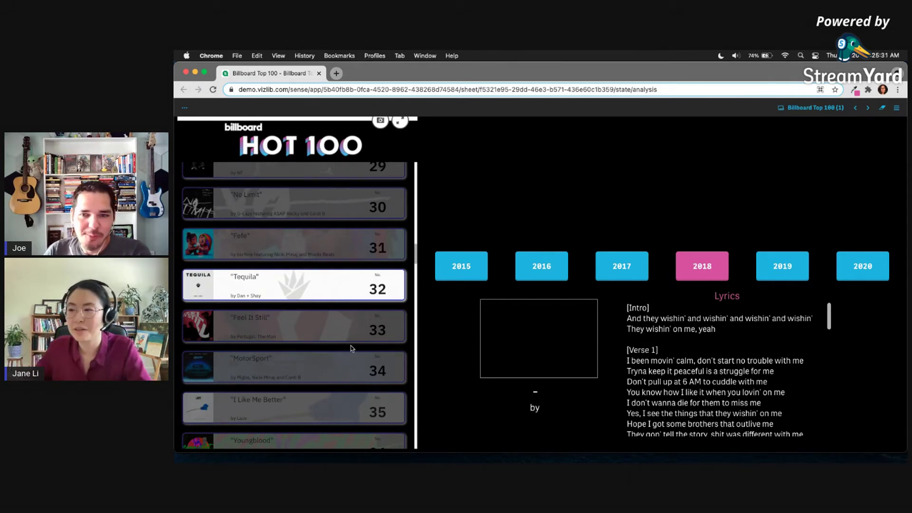
Review which song tiles in the 2018 list are highlighted as selected
scroll(356, 328, "down", 1)
scroll(355, 328, "down", 3)
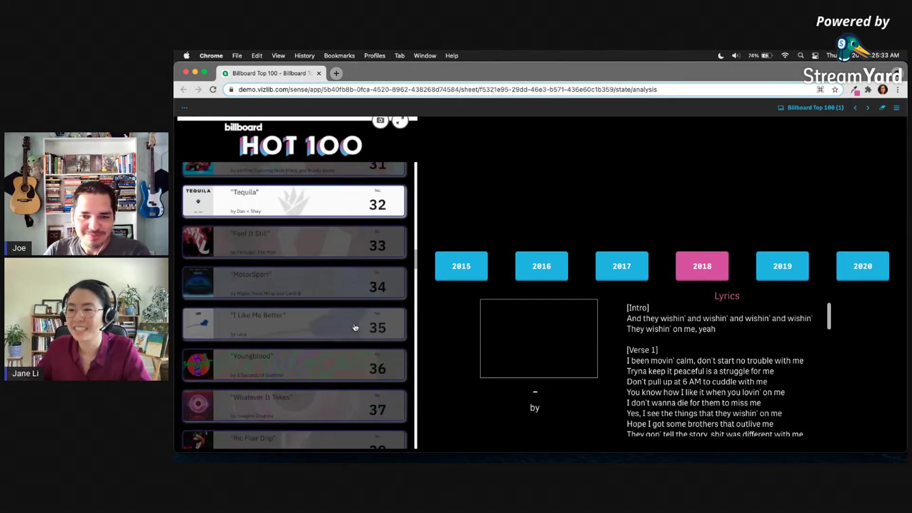
scroll(356, 327, "up", 20)
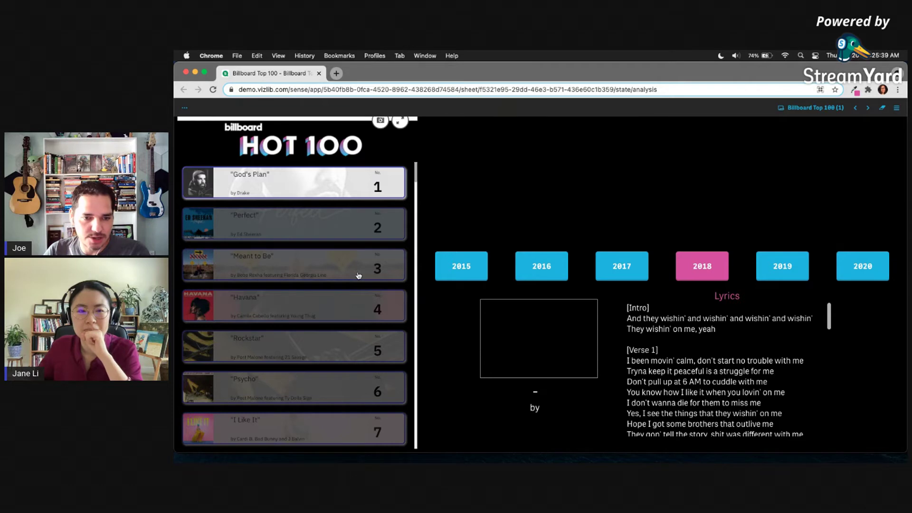
scroll(358, 276, "down", 17)
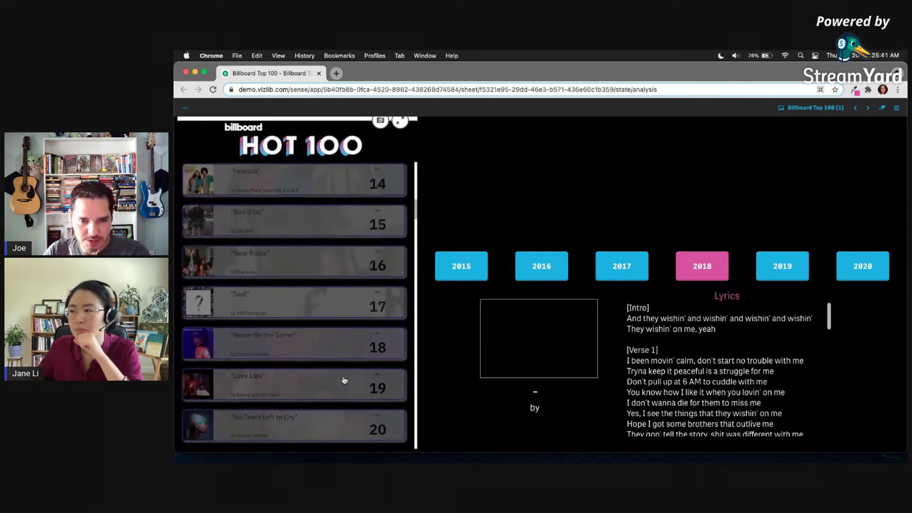
scroll(344, 380, "down", 13)
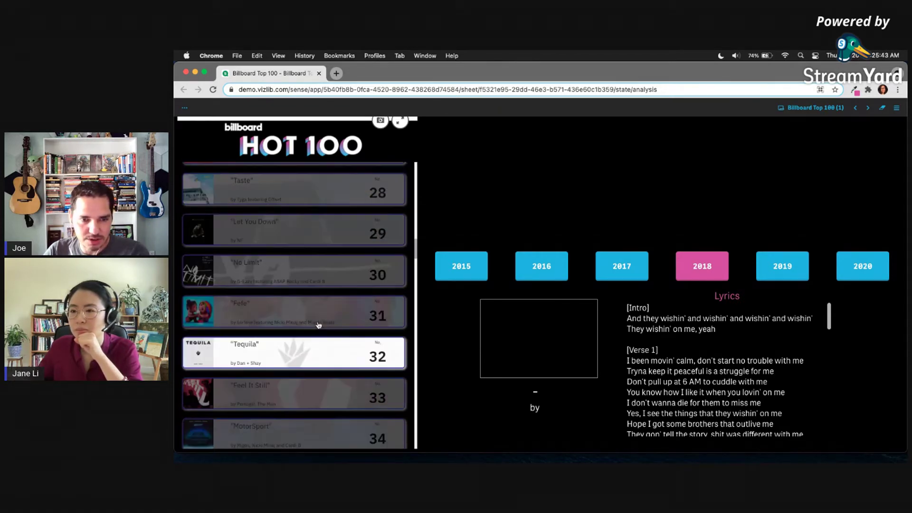
scroll(304, 308, "up", 5)
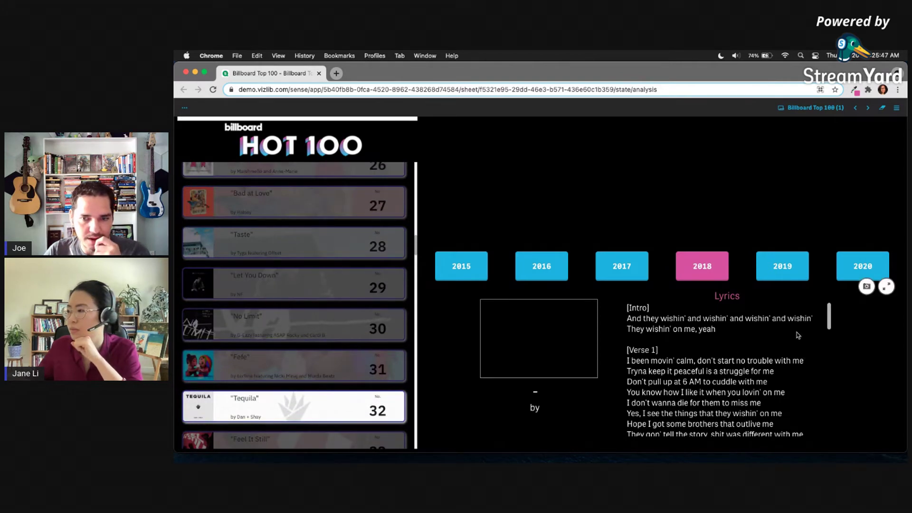
scroll(304, 313, "up", 15)
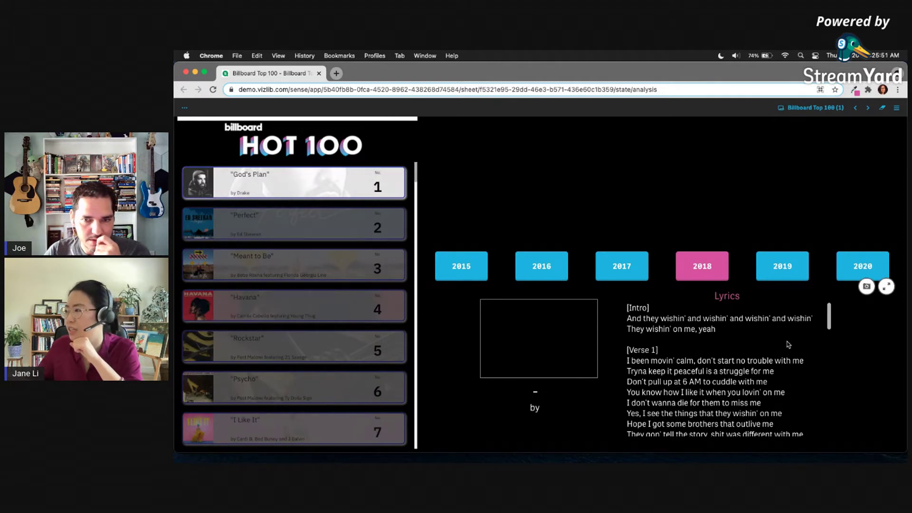
Reload the page, filter the chart to 2015 and select the number 1 song, "Uptown Funk"
key("super+r")
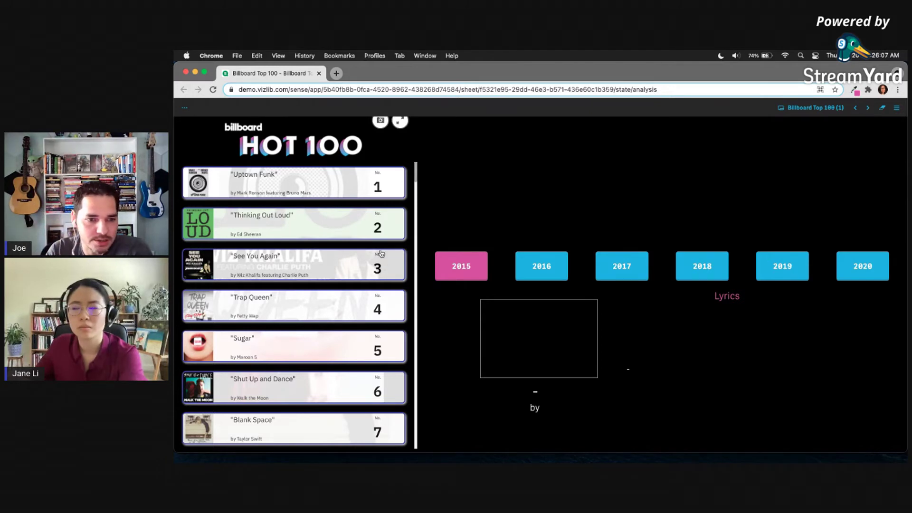
left_click(294, 198)
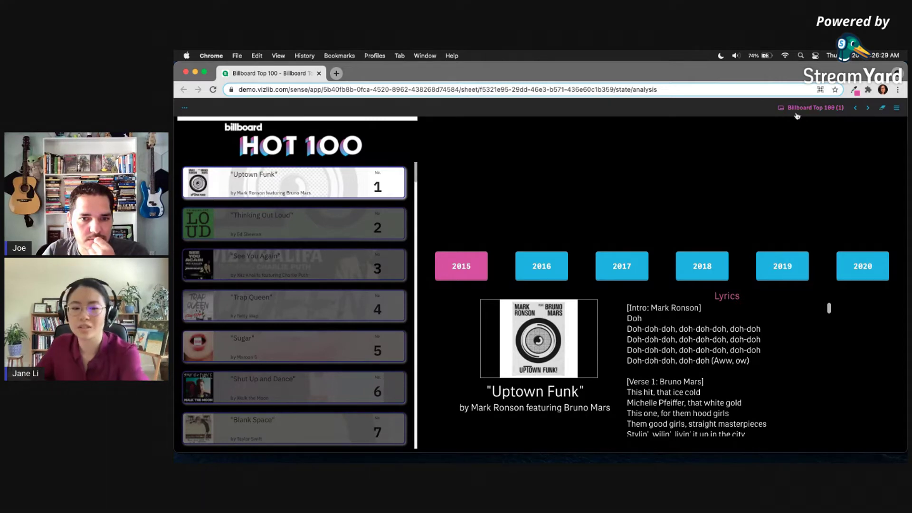
Return the sheet to edit mode and open the Vizlib Actions settings of the Hot 100 tiles object
left_click(882, 107)
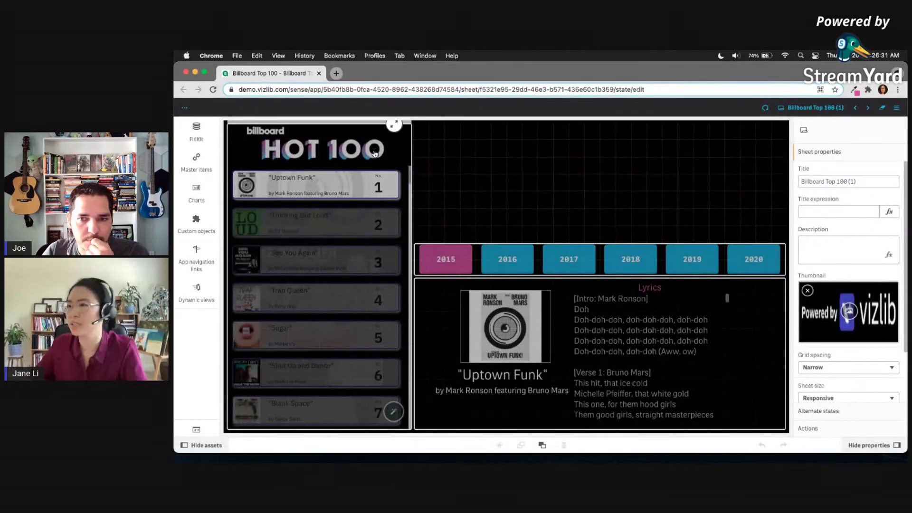
left_click(388, 155)
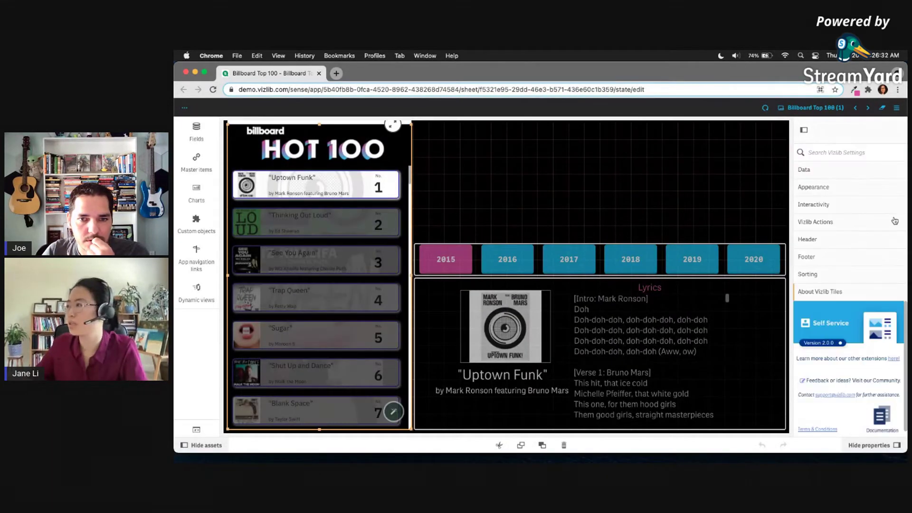
left_click(841, 223)
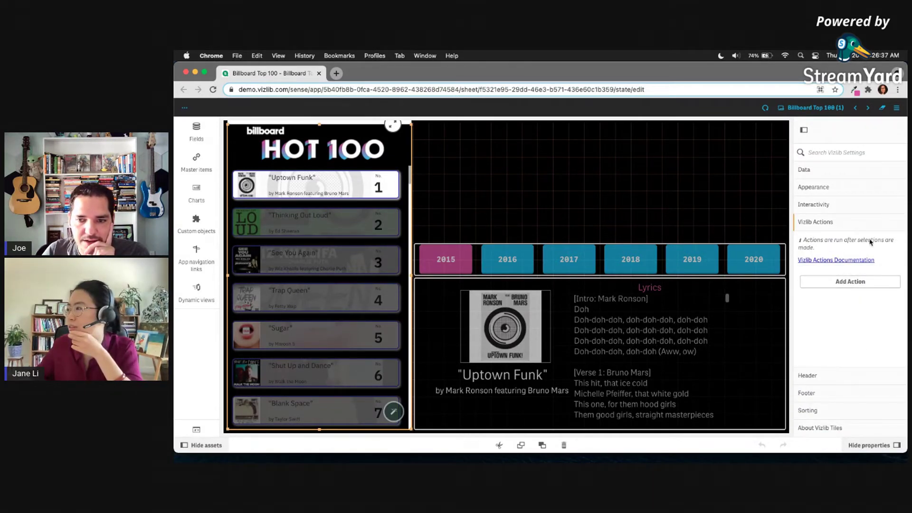
Examine the tiles object's Interactivity settings, including selection mode, Quick select and the selected and deselected tile styles
left_click(823, 209)
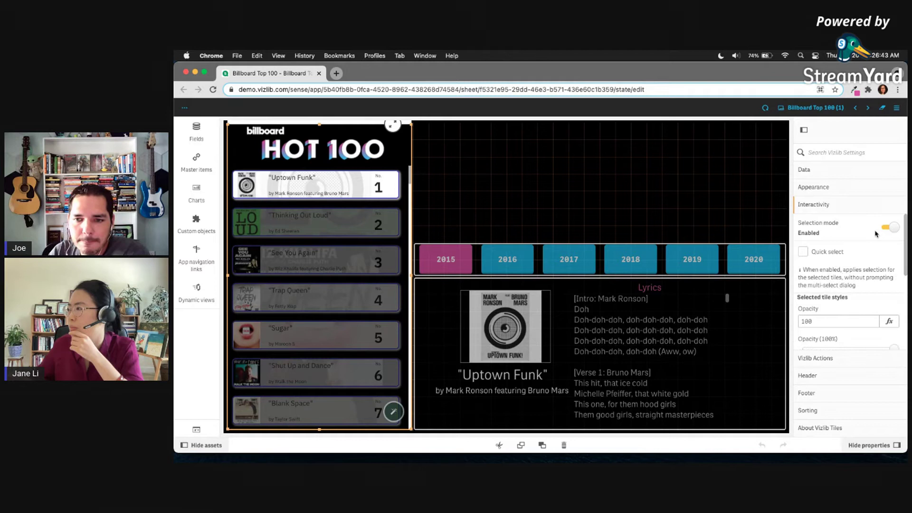
scroll(831, 256, "down", 1)
scroll(832, 257, "down", 3)
scroll(831, 257, "down", 5)
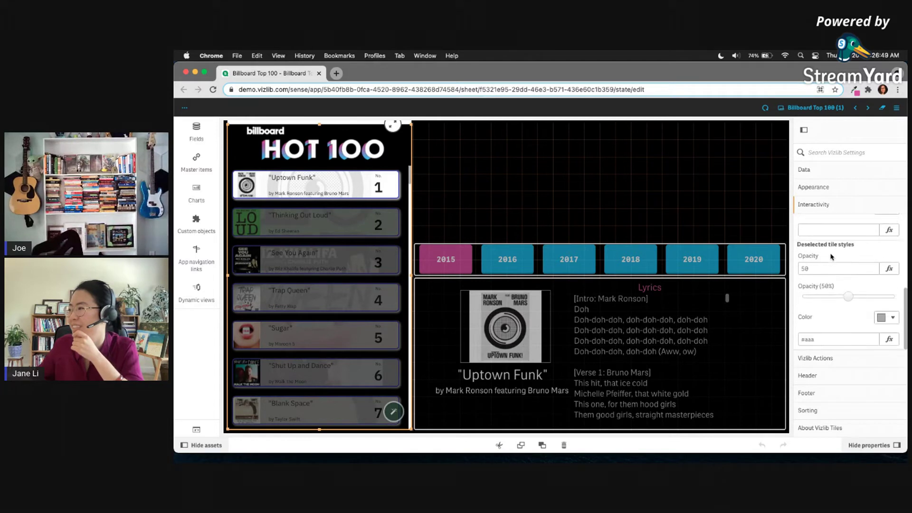
scroll(850, 285, "up", 3)
scroll(877, 292, "up", 2)
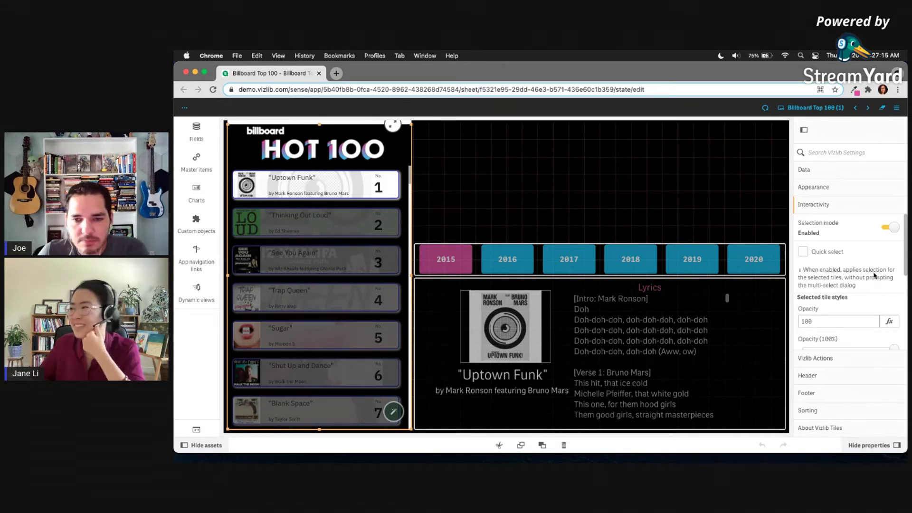
Enable Quick select for the Hot 100 tiles object and take the sheet out of edit mode
scroll(872, 287, "down", 1)
scroll(872, 287, "up", 1)
left_click(835, 253)
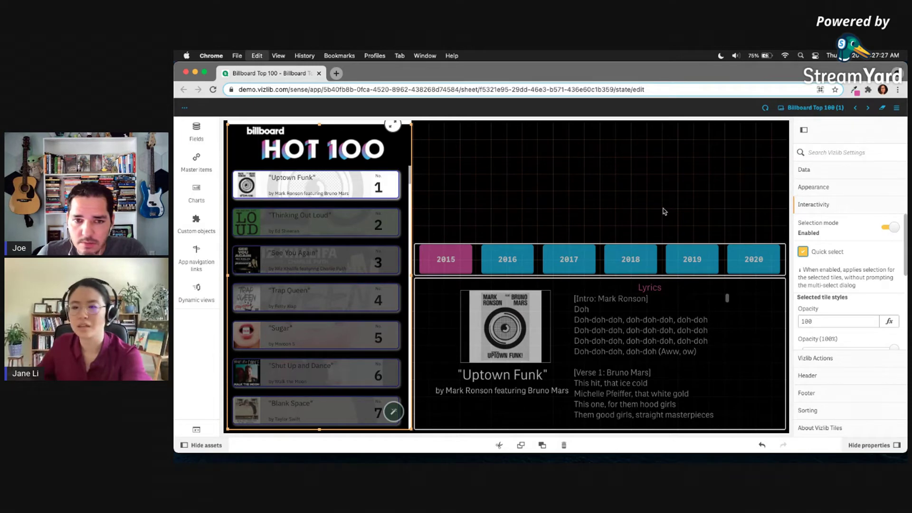
left_click(640, 201)
key("super+e")
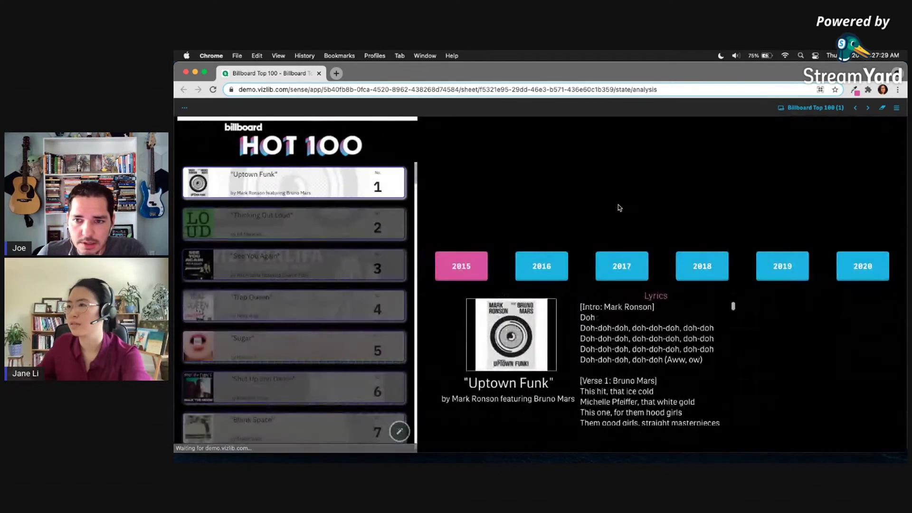
Test quick selection by picking "Thinking Out Loud" in the 2015 chart, and "One Dance" and "Work" in the 2016 chart
left_click(339, 239)
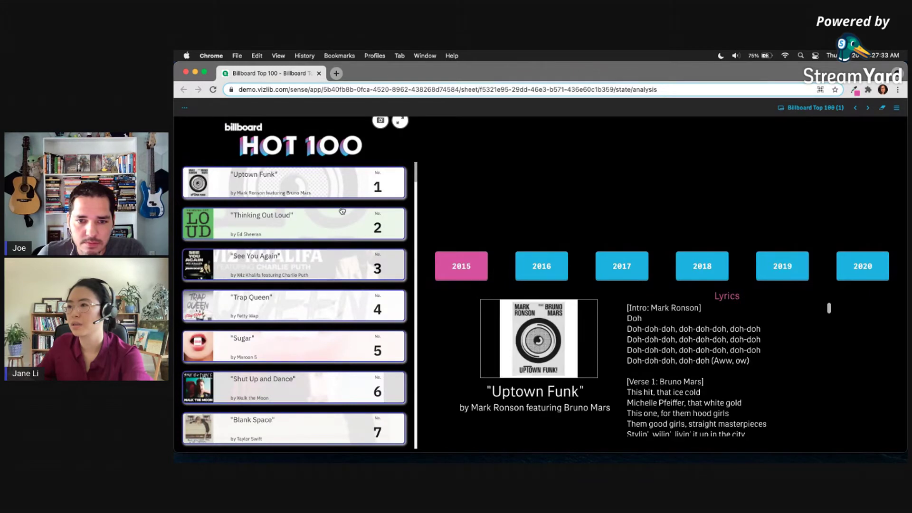
left_click(353, 229)
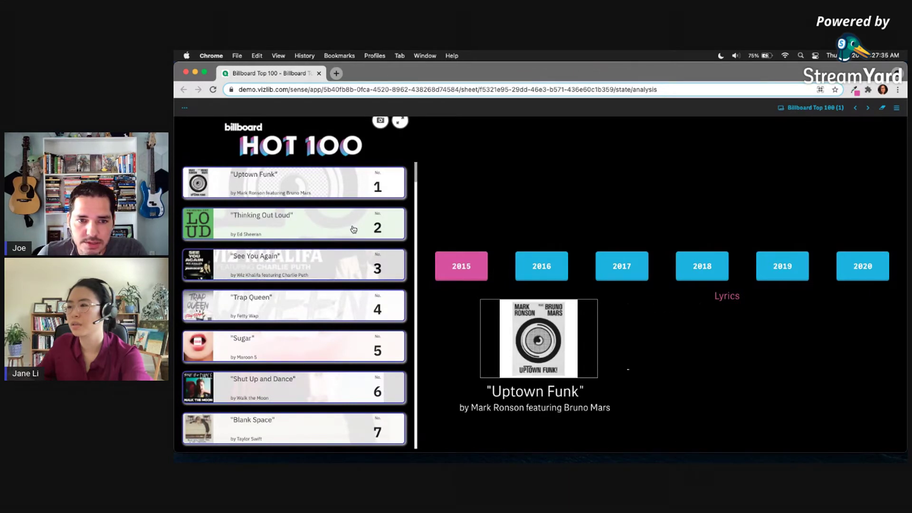
left_click(553, 268)
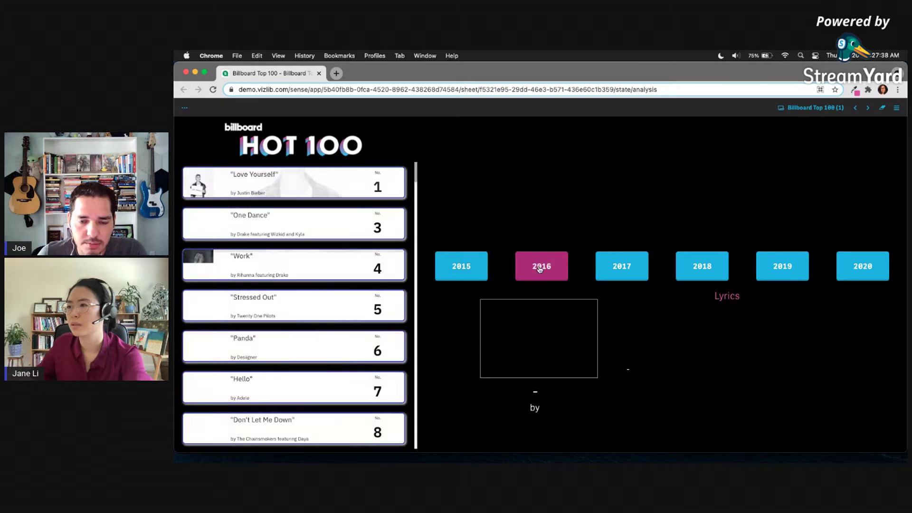
left_click(335, 233)
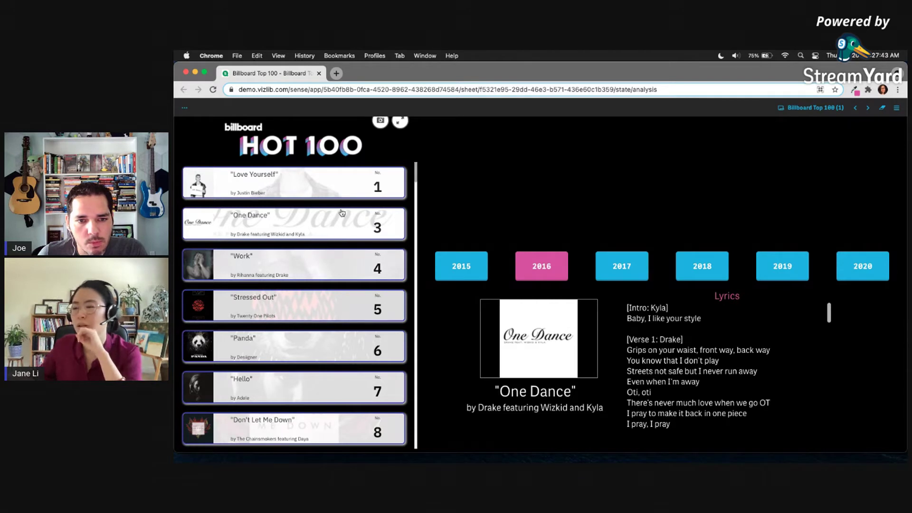
left_click(353, 270)
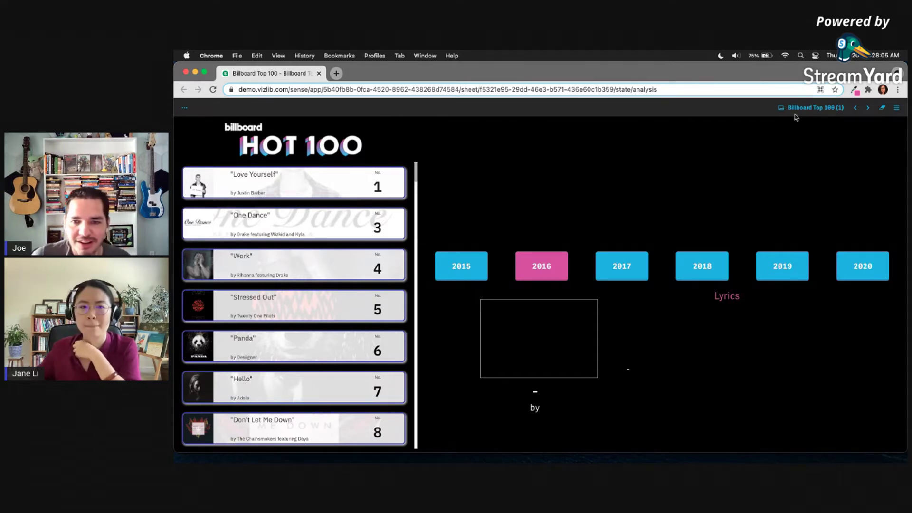
Clear all selections with the eraser and browse the unfiltered song list
left_click(883, 109)
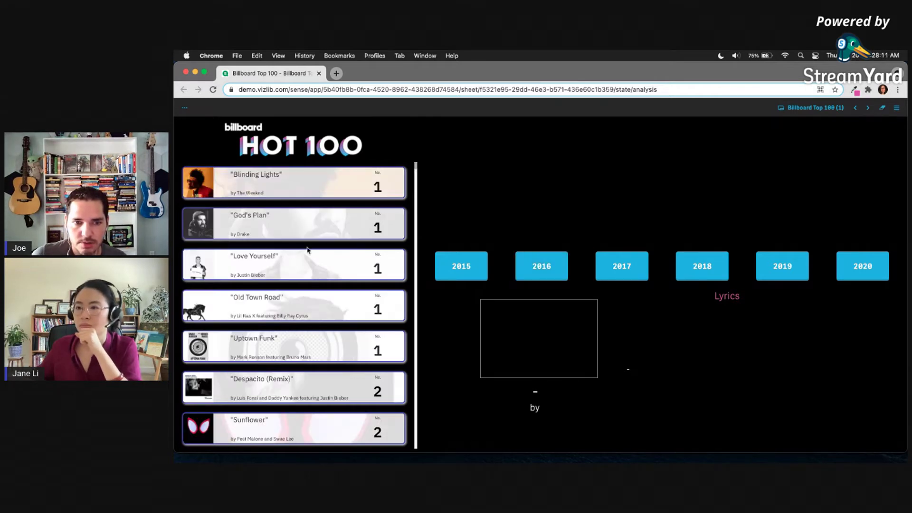
scroll(387, 328, "down", 1)
scroll(386, 327, "down", 4)
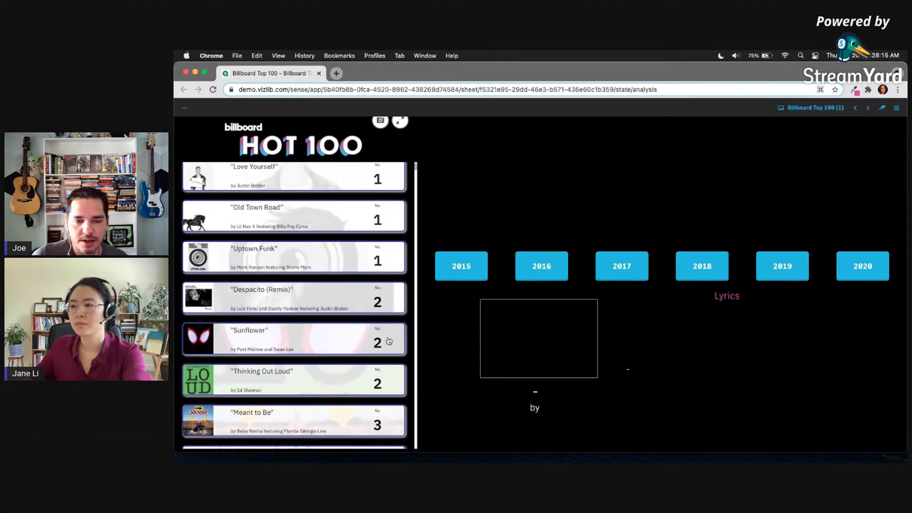
scroll(383, 377, "down", 3)
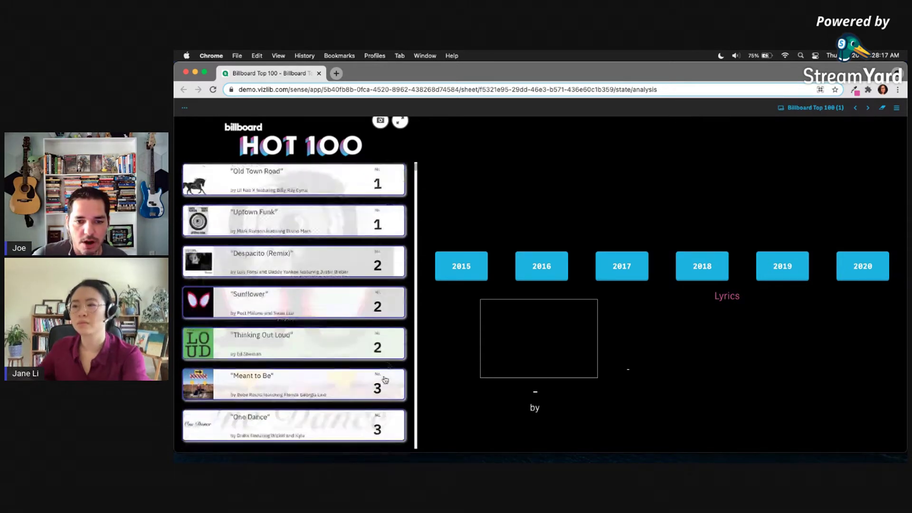
scroll(385, 375, "up", 6)
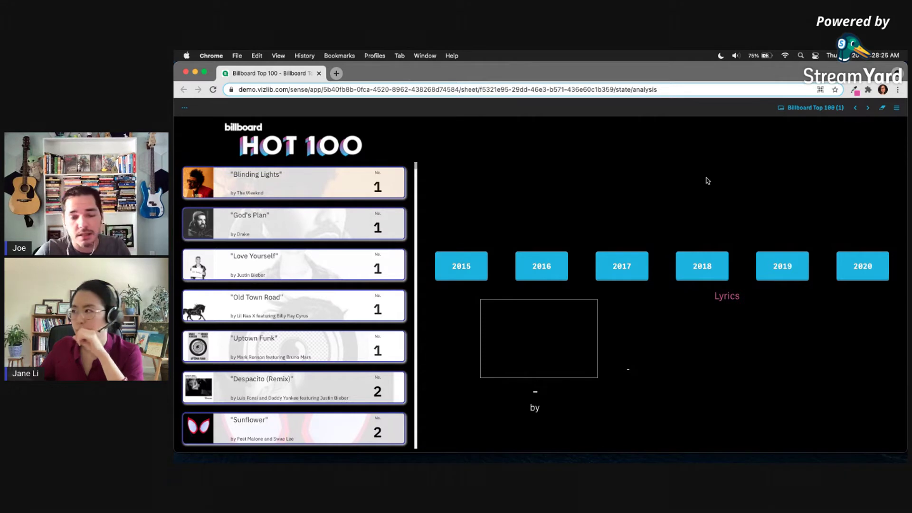
Return the sheet to edit mode, select the Hot 100 tiles object and review its Interactivity settings
key("super+e")
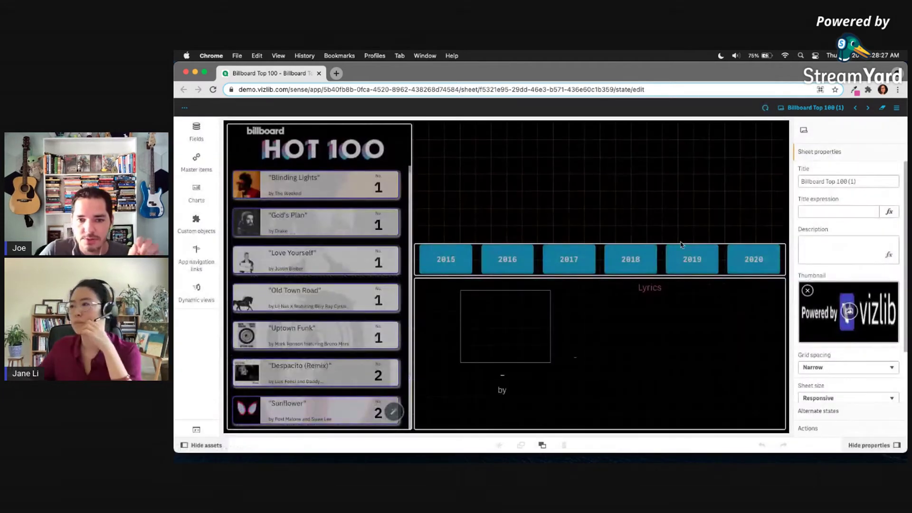
left_click(779, 305)
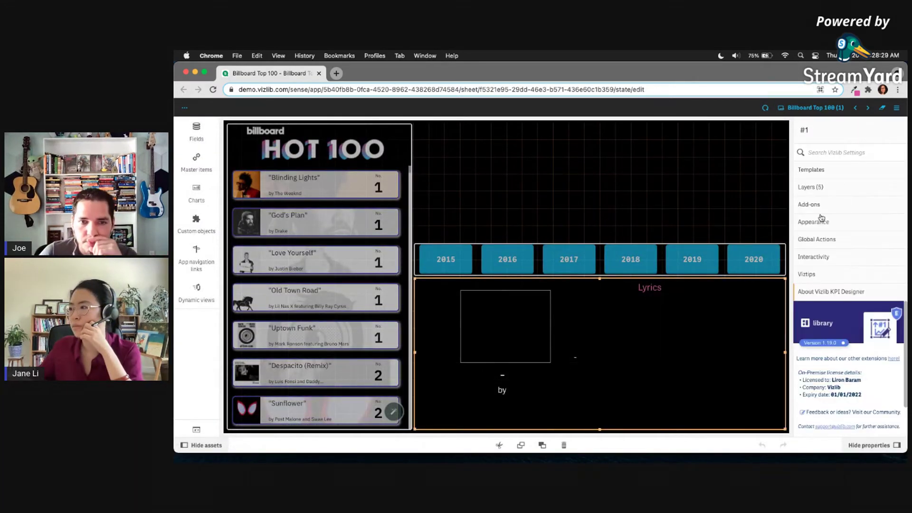
left_click(608, 177)
left_click(352, 171)
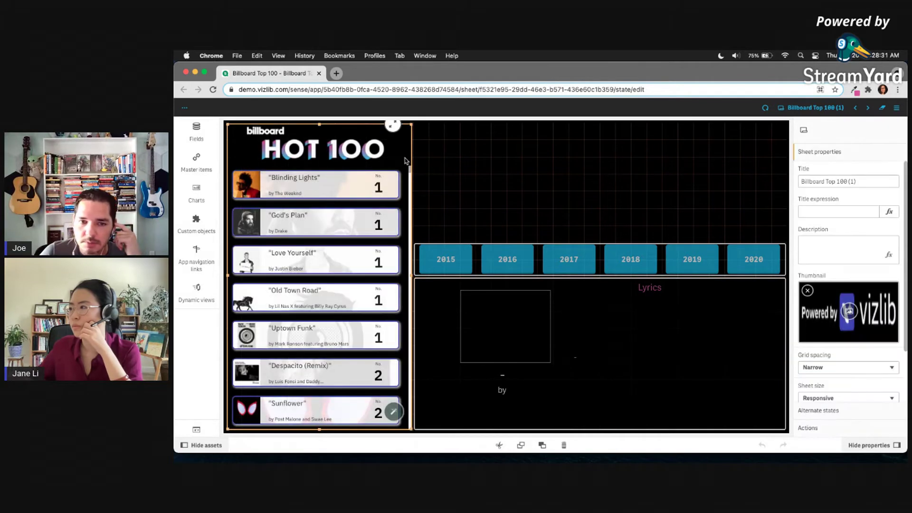
scroll(855, 299, "down", 5)
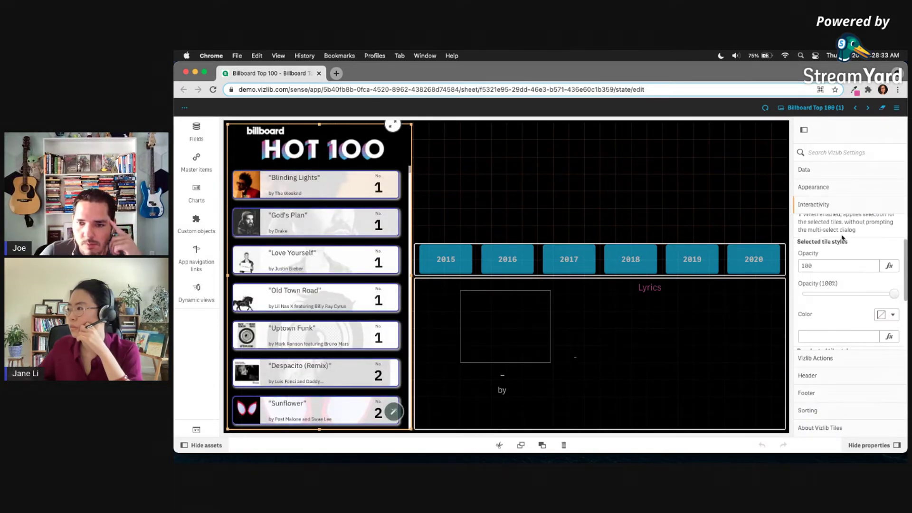
scroll(849, 314, "up", 3)
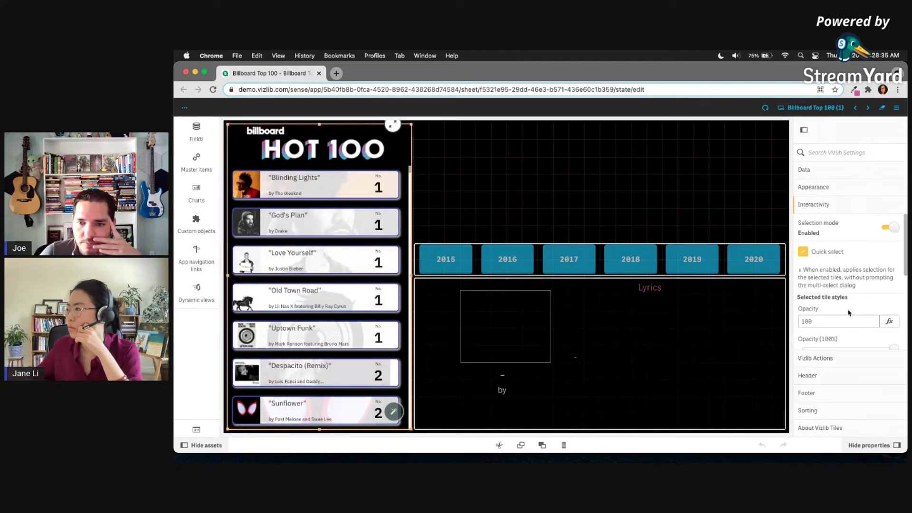
Search the tiles object's settings for "hover" and check its About, Interactivity and Appearance sections
left_click(823, 152)
type("hover")
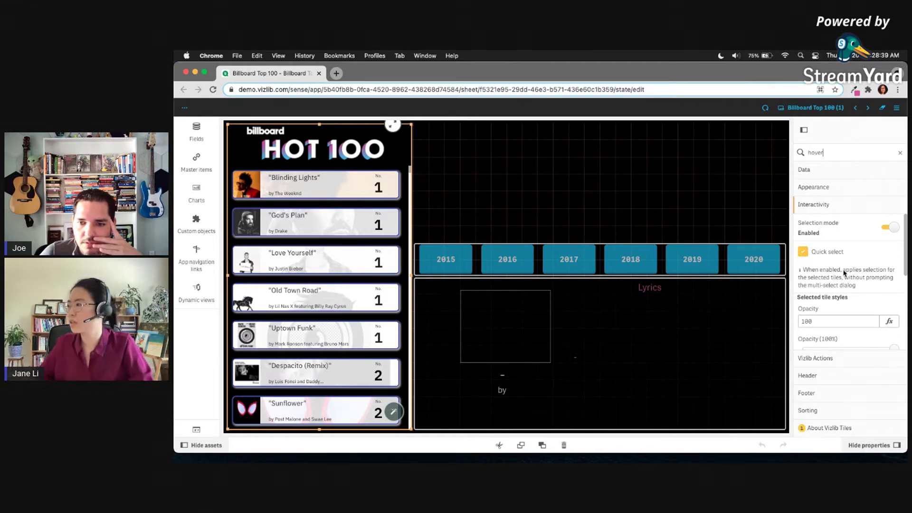
left_click(825, 427)
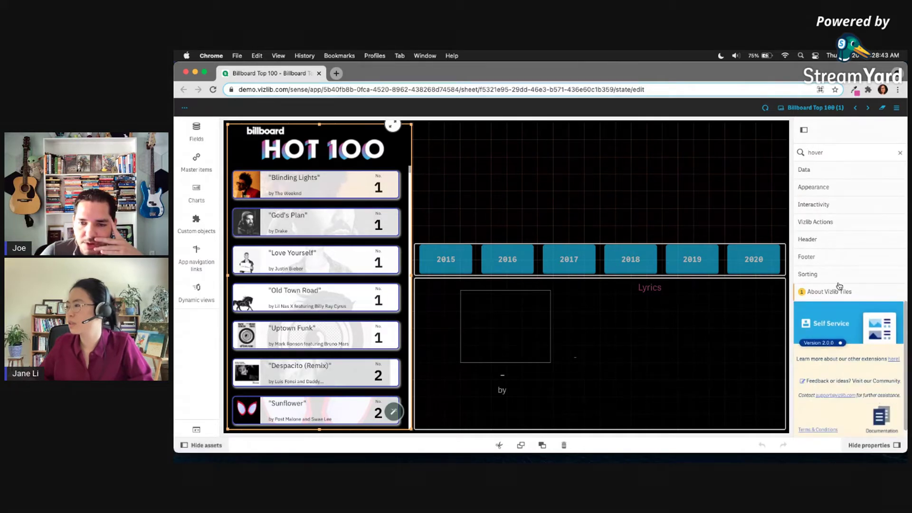
left_click(827, 203)
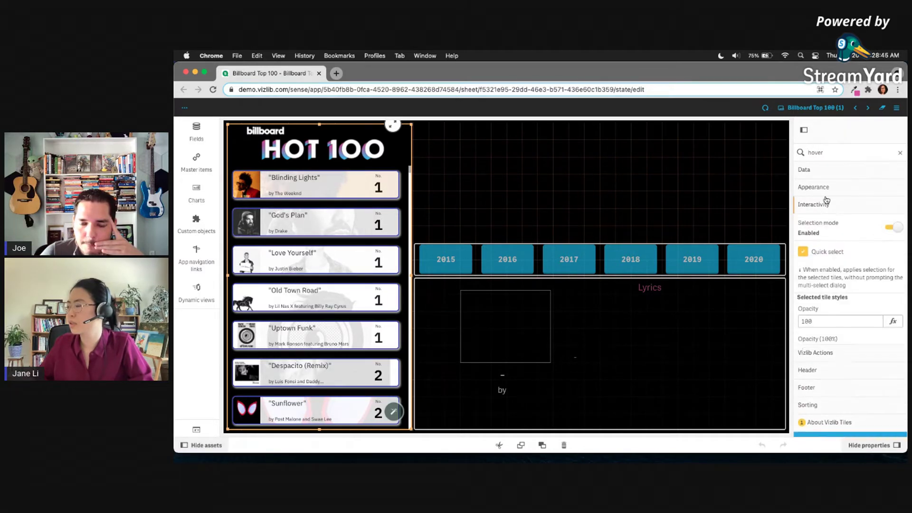
left_click(828, 191)
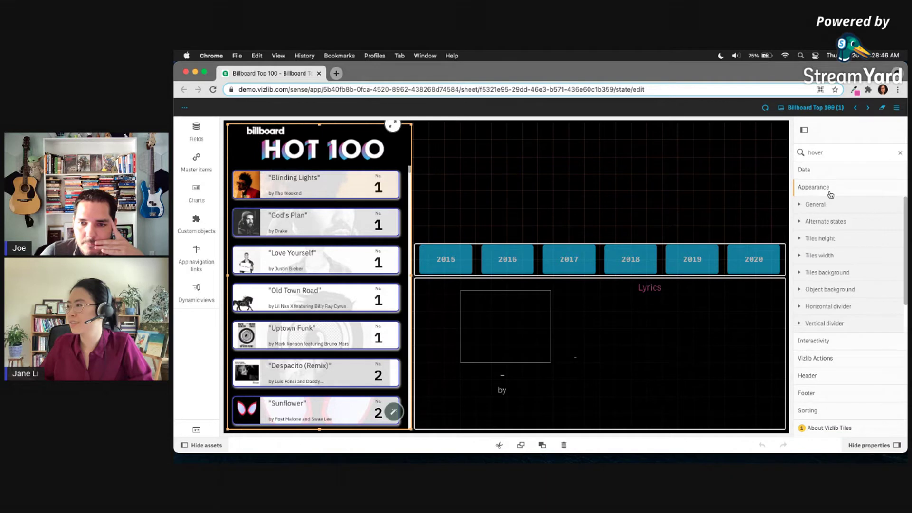
left_click(822, 345)
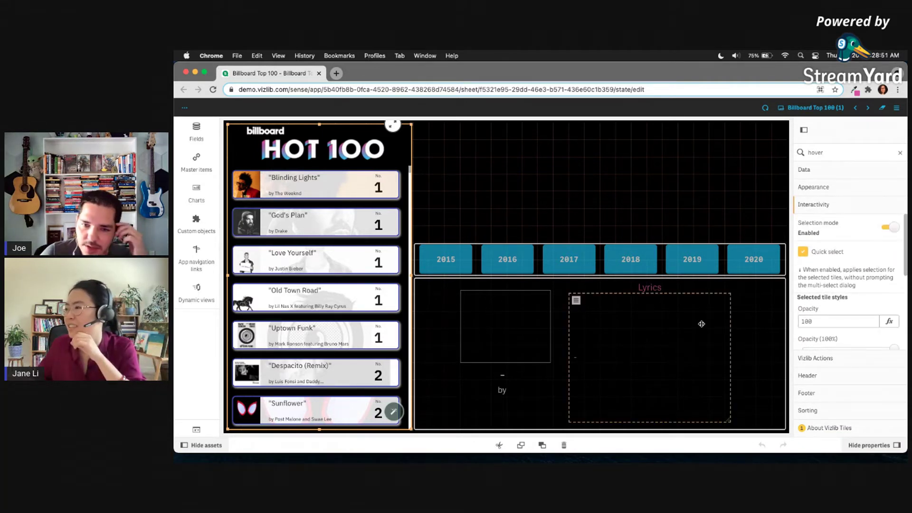
Hide the fullscreen and snapshot icons in the Interactivity settings of the KPI Designer lyrics object
left_click(739, 288)
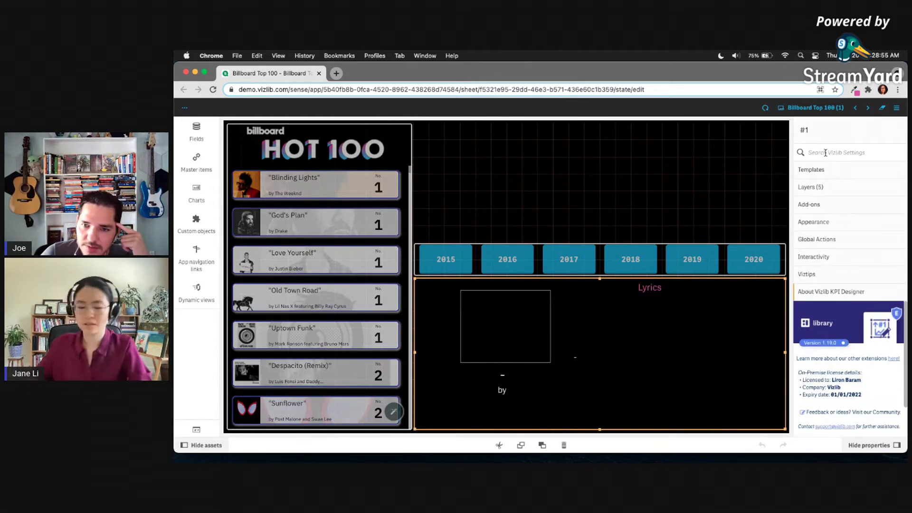
left_click(838, 261)
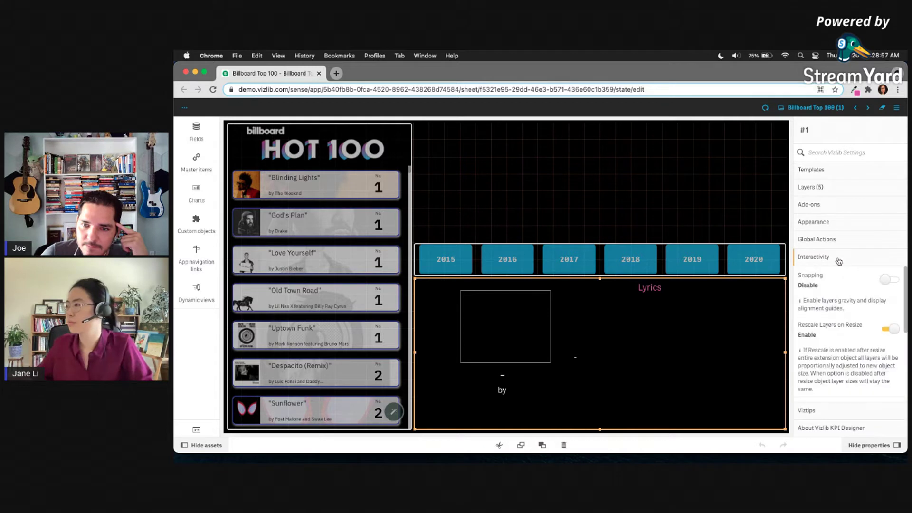
scroll(862, 313, "down", 3)
scroll(866, 319, "down", 1)
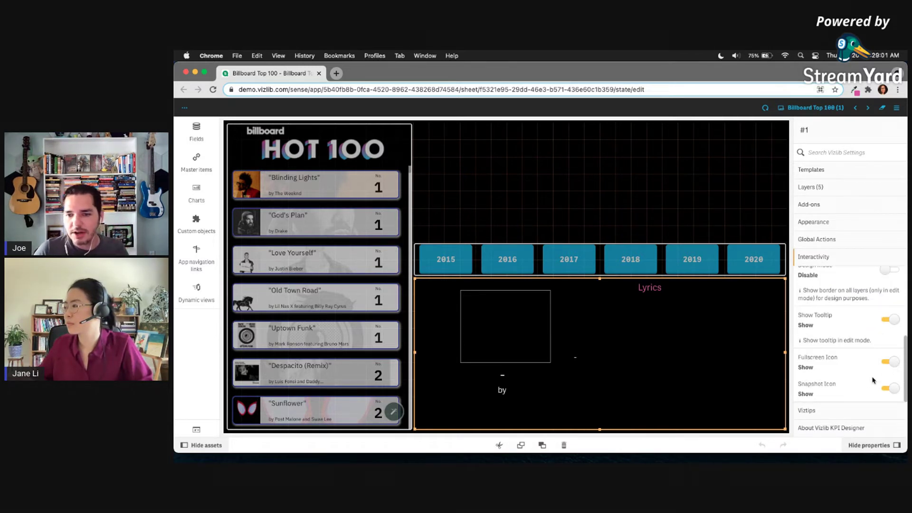
left_click(892, 362)
left_click(889, 389)
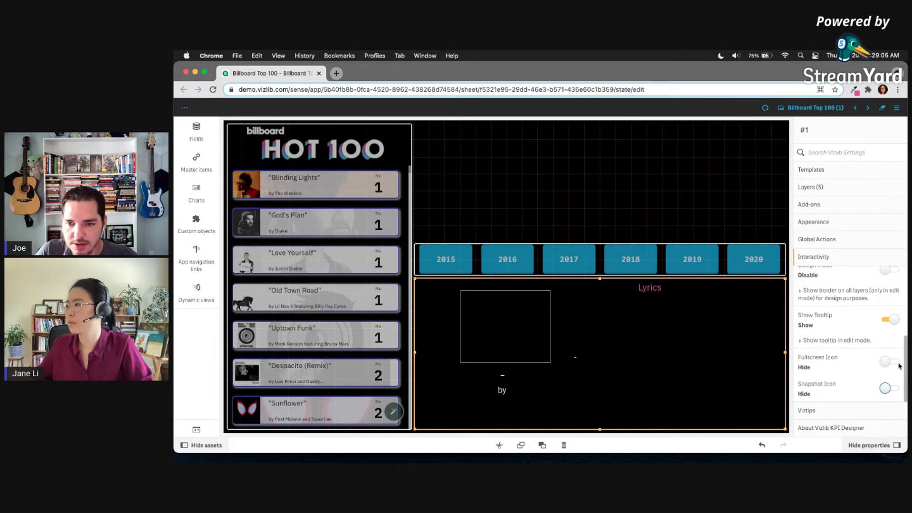
mouse_move(405, 153)
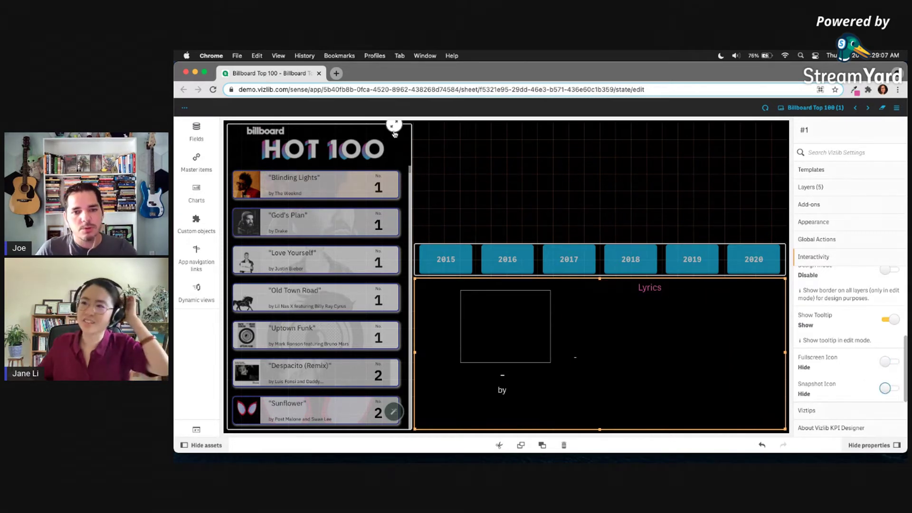
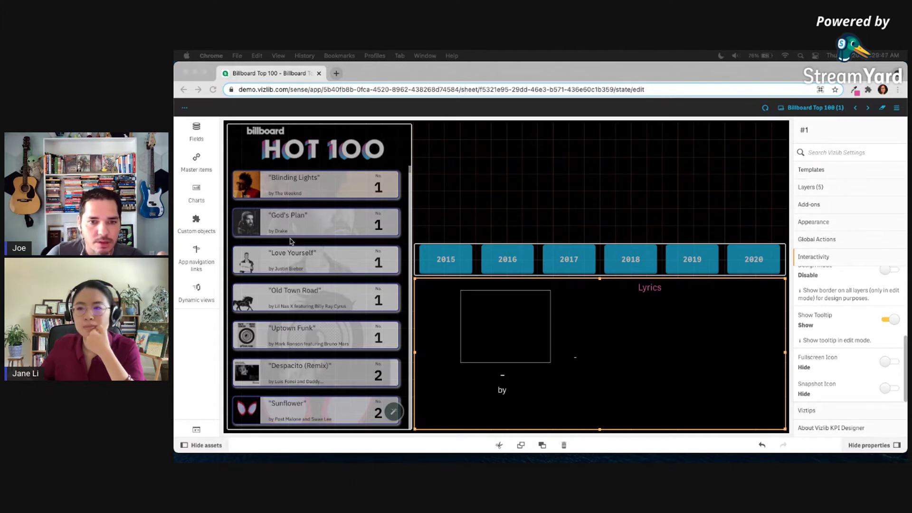
Select the Hot 100 tiles object and review the dimensions and measures in its Data settings
left_click(375, 199)
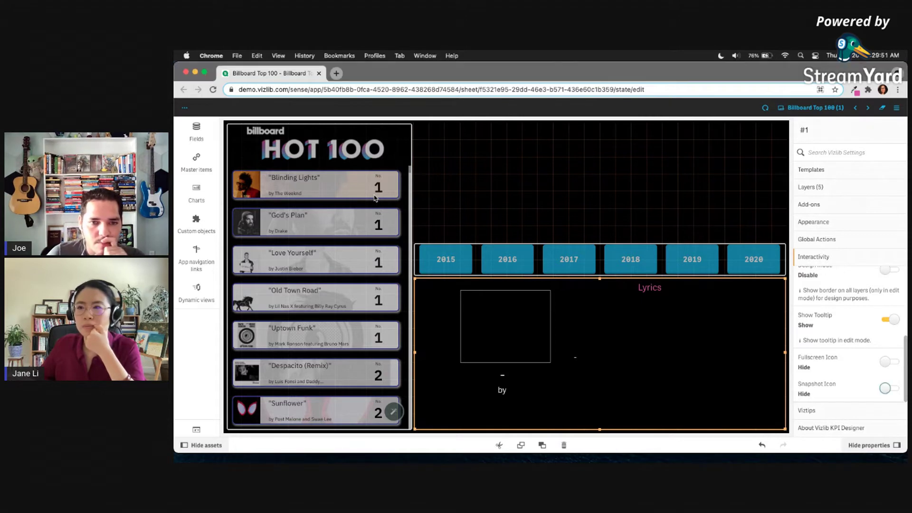
left_click(375, 198)
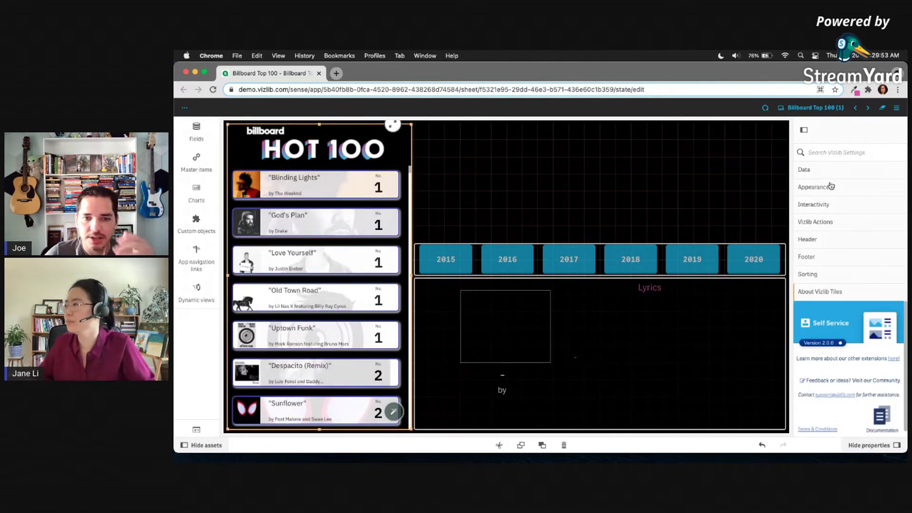
left_click(829, 171)
scroll(841, 237, "down", 3)
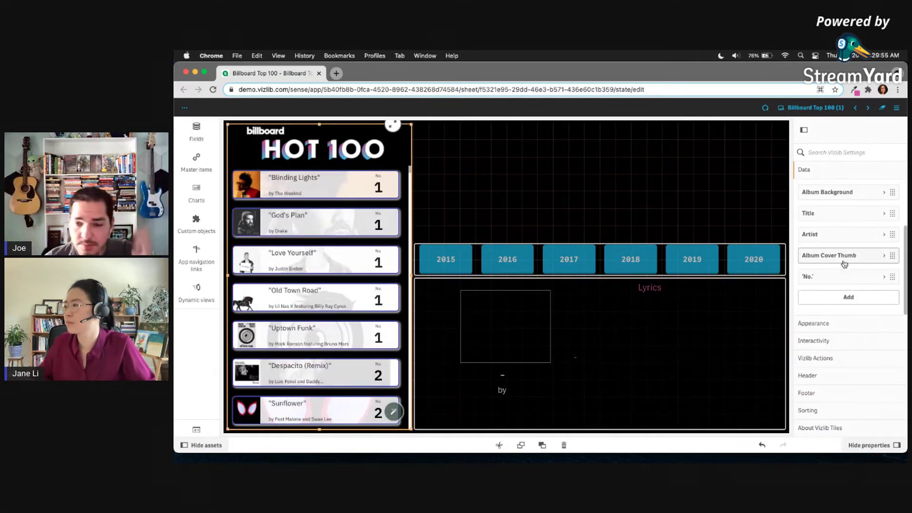
scroll(881, 257, "up", 3)
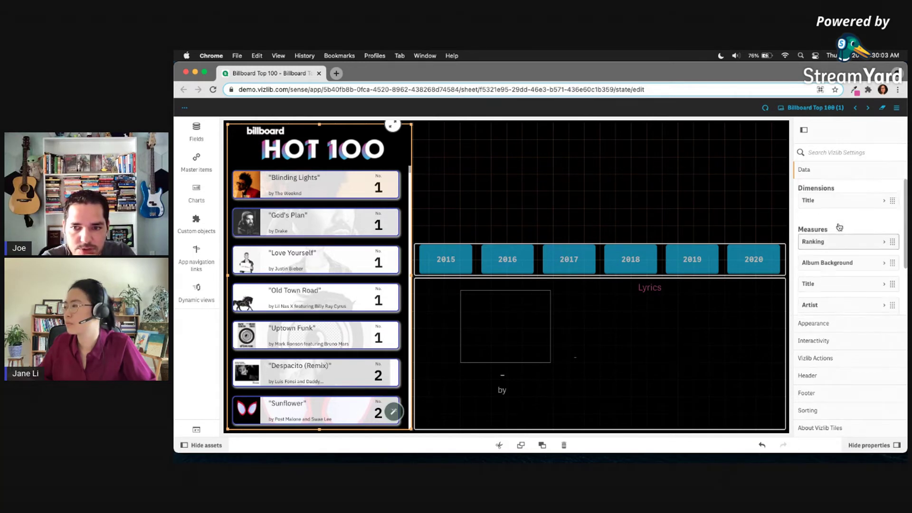
scroll(838, 227, "down", 3)
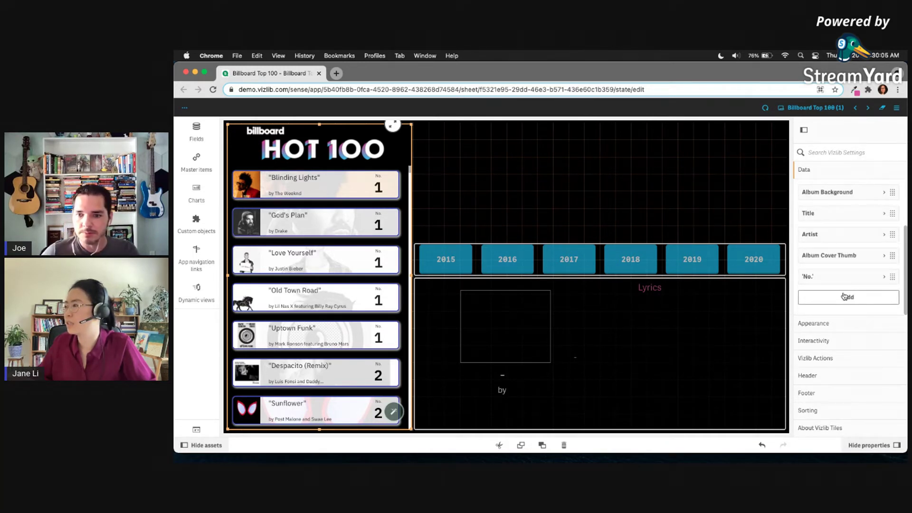
Add a measure with the expression only(Year) to the Hot 100 tiles object
left_click(844, 297)
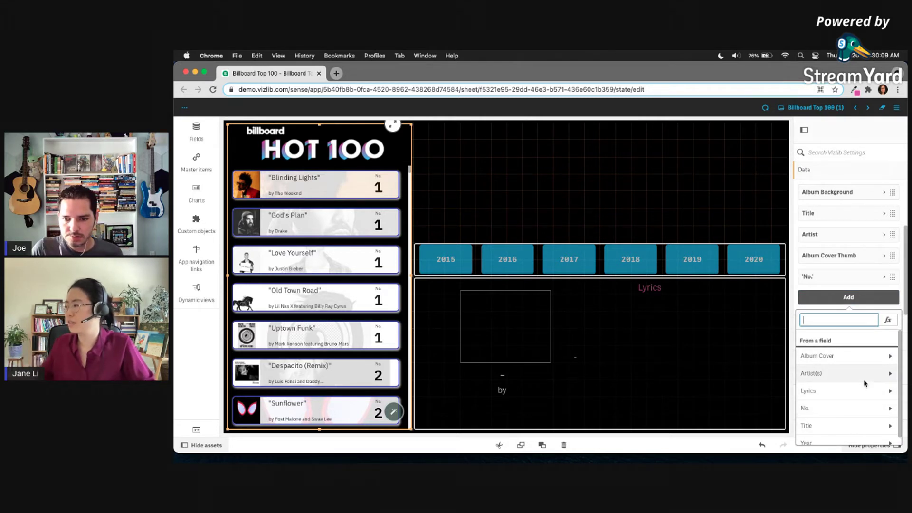
scroll(855, 399, "down", 1)
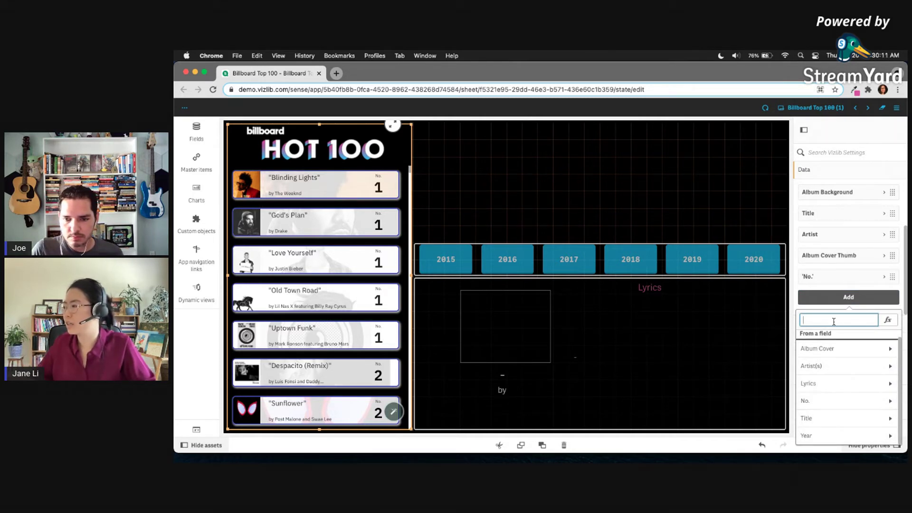
type("only")
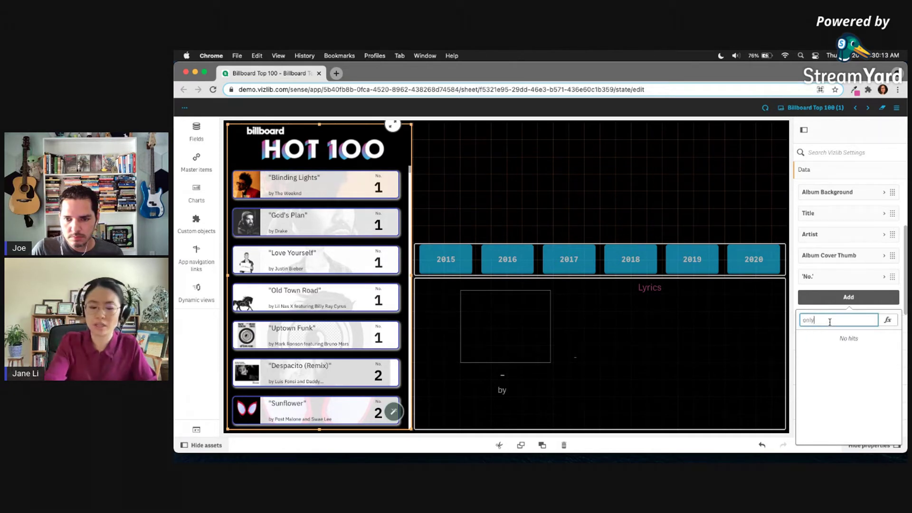
type("(Year)")
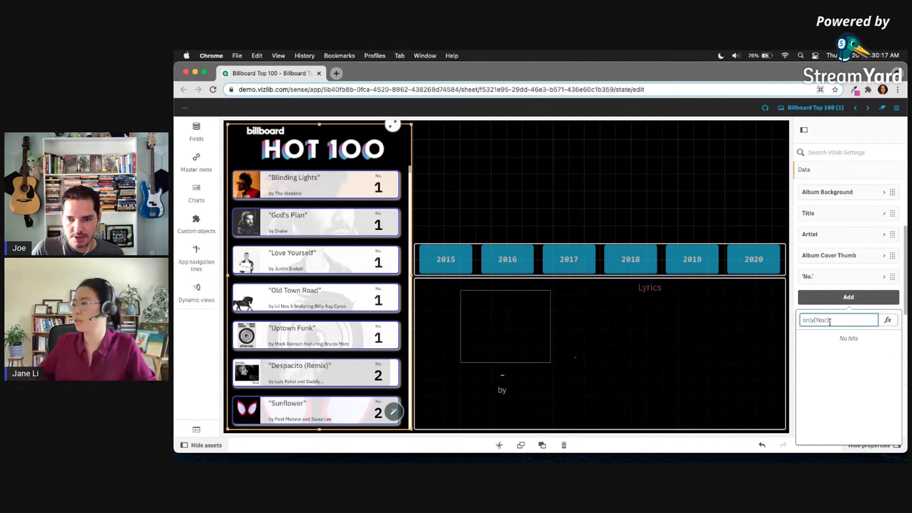
left_click(889, 320)
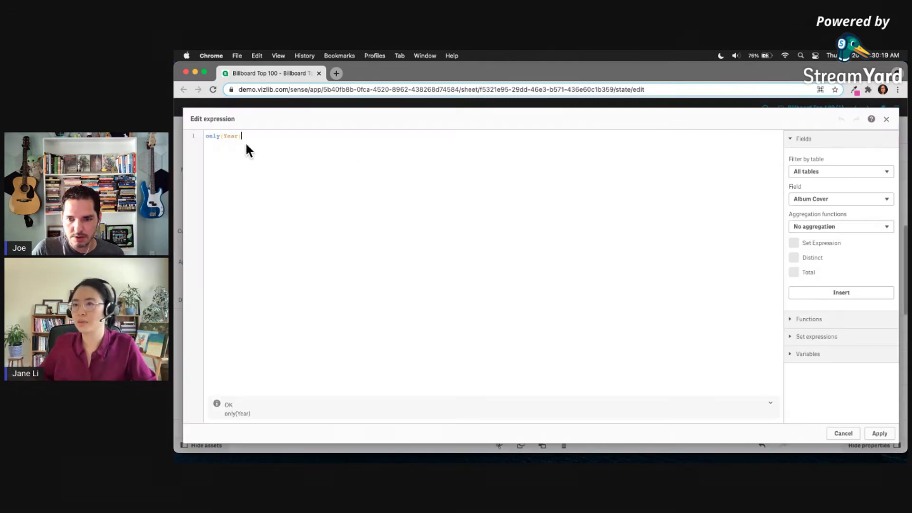
left_click(880, 434)
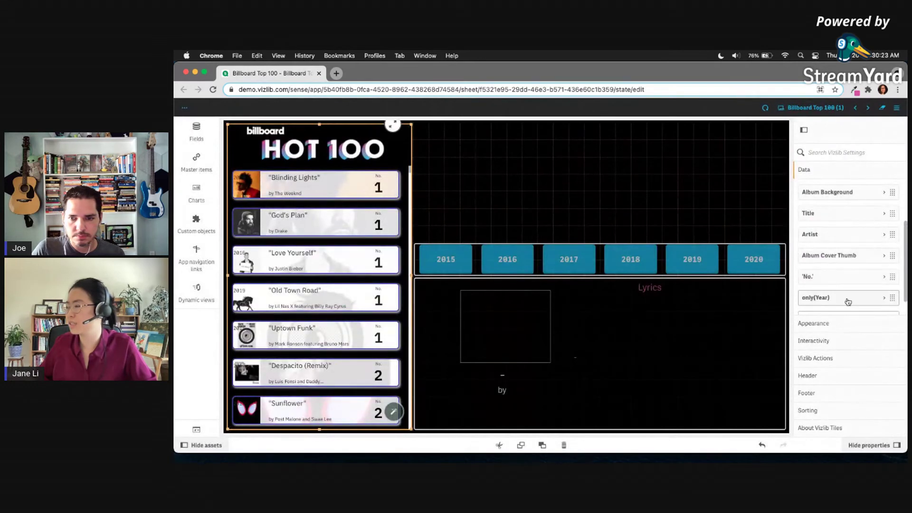
Check the only(Year) measure's settings and place its layer below 'No.' at the lower right of the tile body
left_click(849, 281)
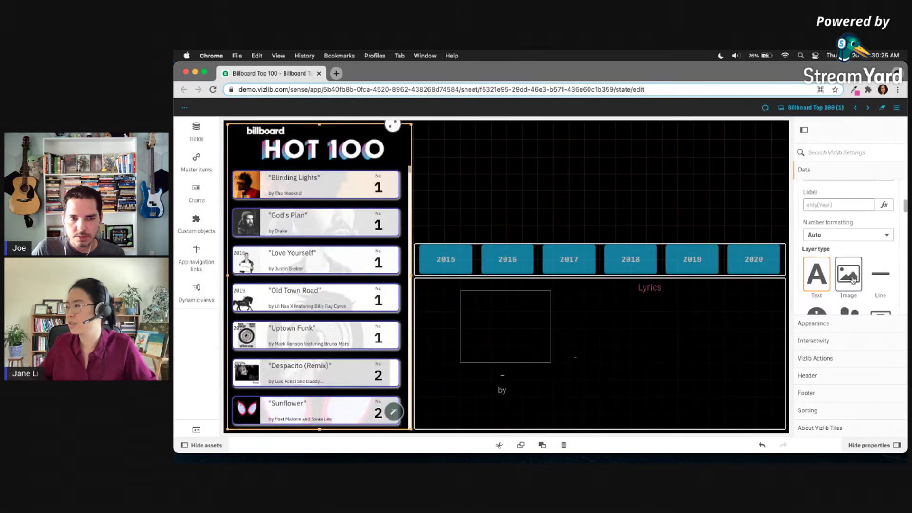
scroll(834, 204, "up", 2)
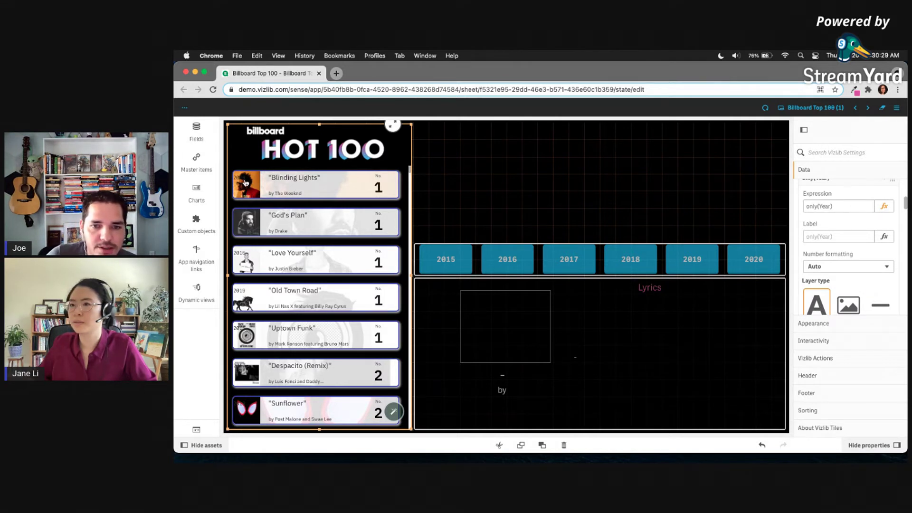
left_click(395, 412)
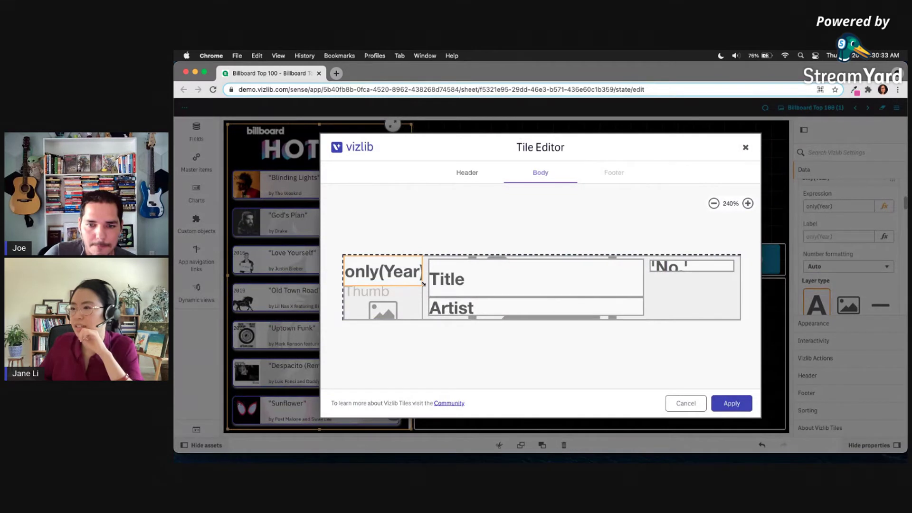
left_click_drag(386, 278, 691, 311)
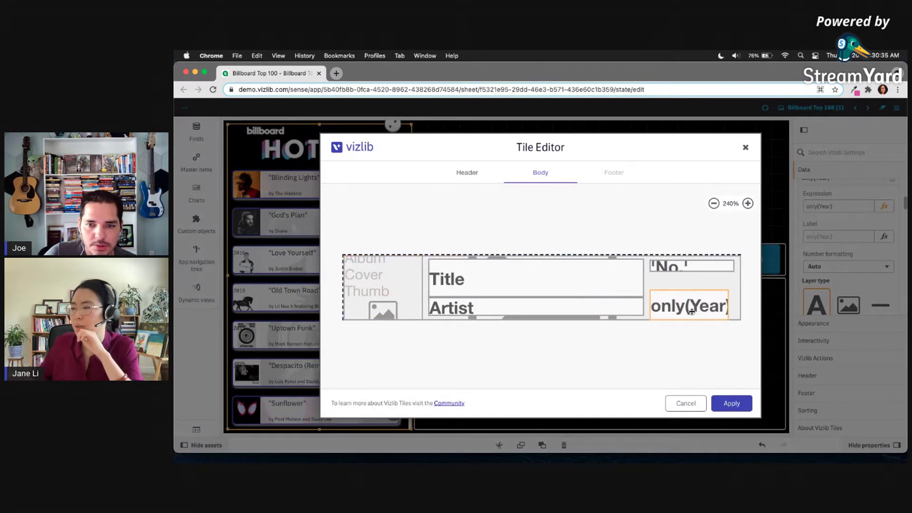
left_click(734, 410)
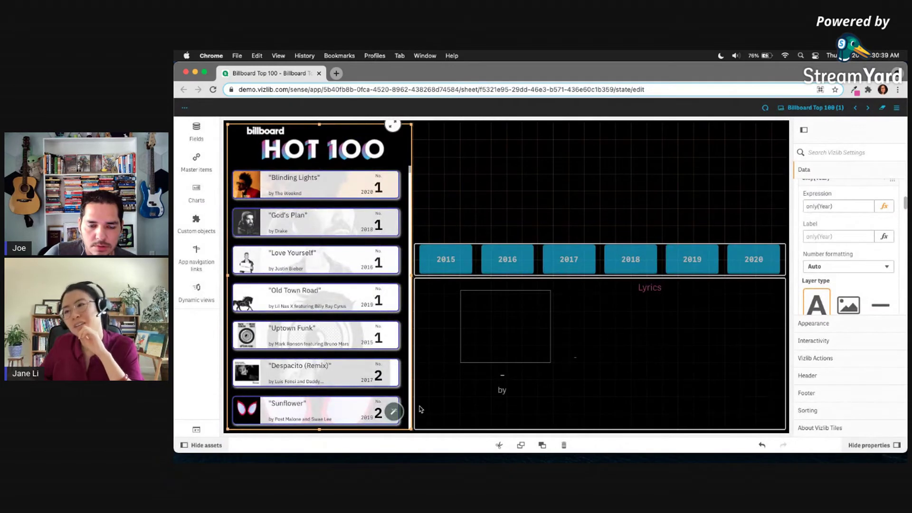
Move the only(Year) layer over the right end of the Title layer, nudge it slightly lower and apply the layout
left_click(394, 412)
mouse_move(678, 294)
left_mouse_down()
mouse_move(637, 273)
mouse_move(593, 273)
left_mouse_up()
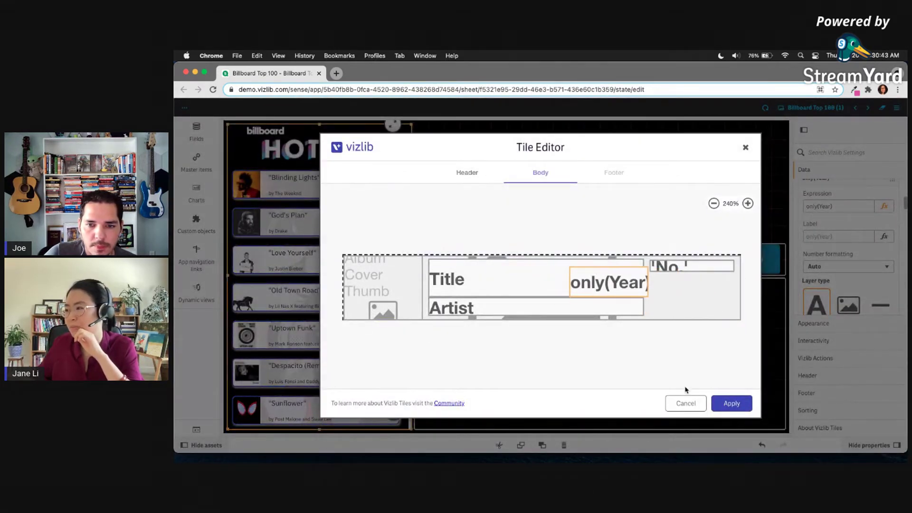
left_click(733, 408)
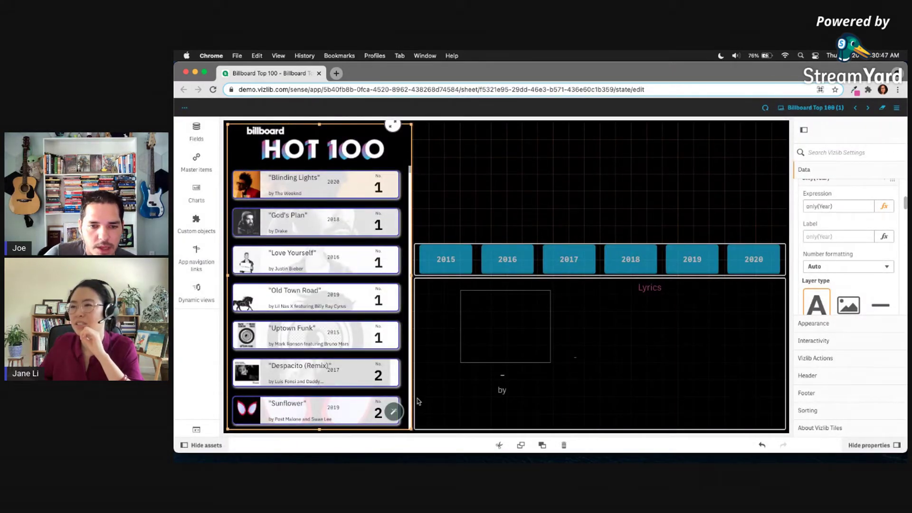
left_click(393, 411)
left_click_drag(604, 278, 604, 279)
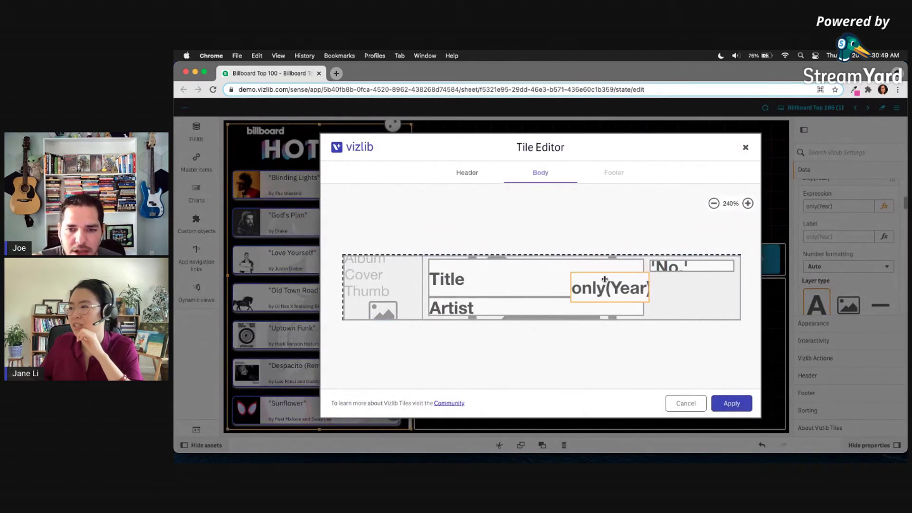
left_click(737, 407)
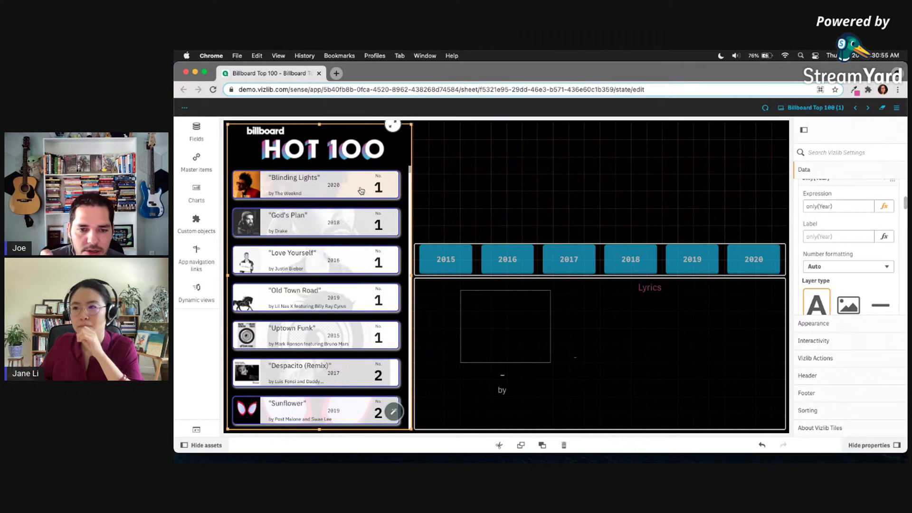
Enlarge the 'No.' layer downward toward the bottom edge of the tile body and apply the layout
left_click(394, 412)
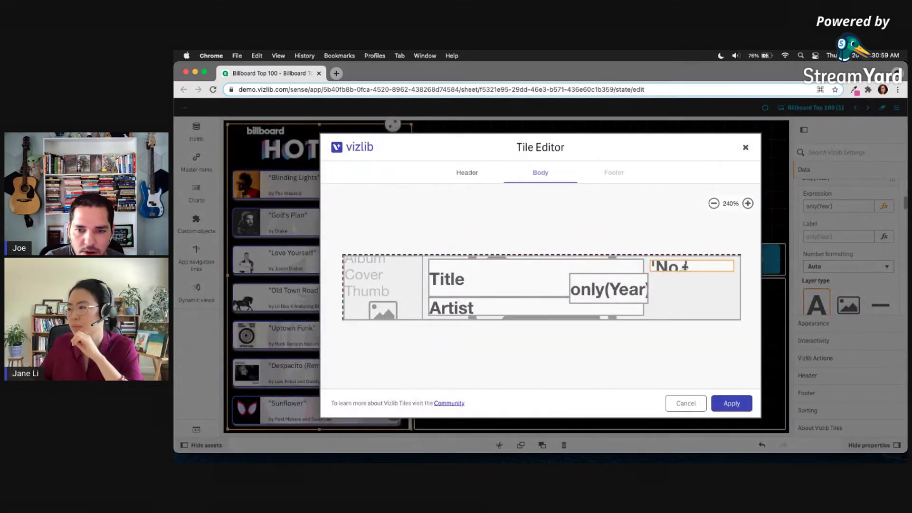
left_click_drag(686, 272, 686, 322)
left_click(731, 404)
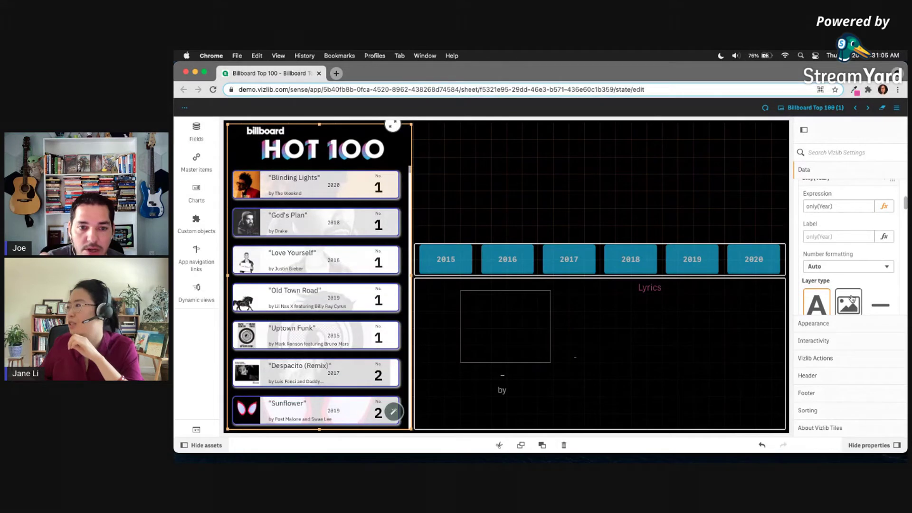
Examine the layer type, font and line truncating settings of the tile measure in the Data settings
scroll(848, 301, "up", 2)
left_click(825, 246)
scroll(848, 264, "down", 8)
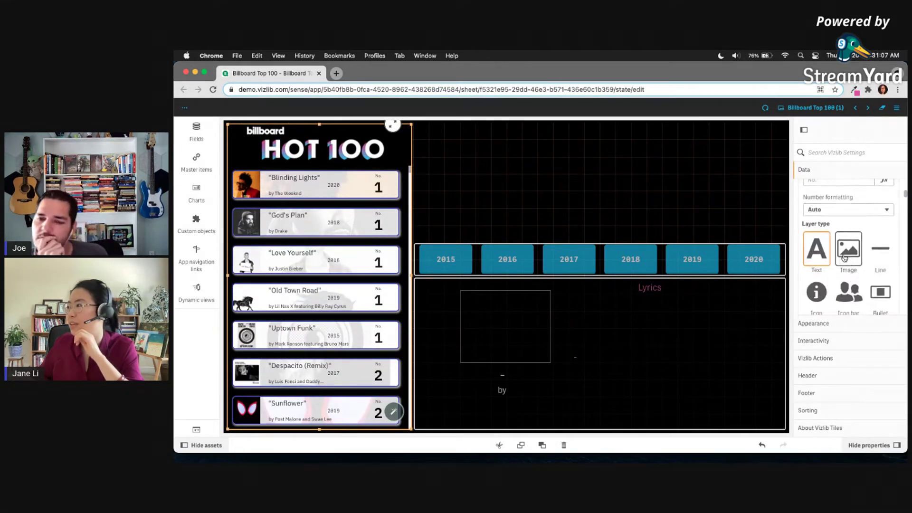
scroll(846, 251, "down", 5)
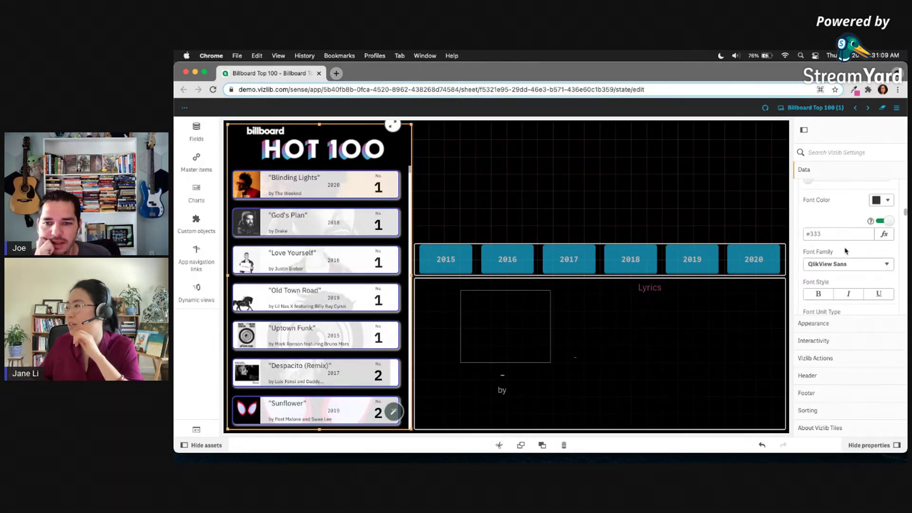
scroll(872, 271, "down", 5)
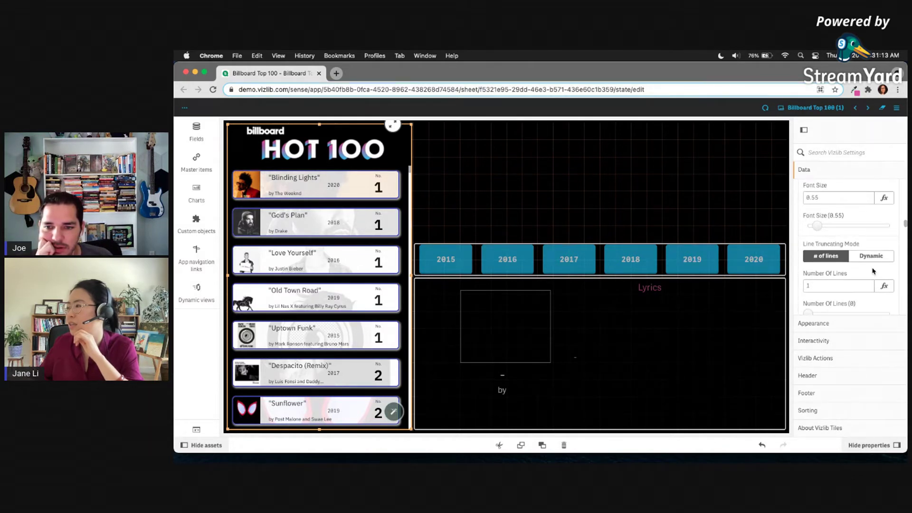
scroll(872, 271, "up", 2)
scroll(830, 263, "up", 1)
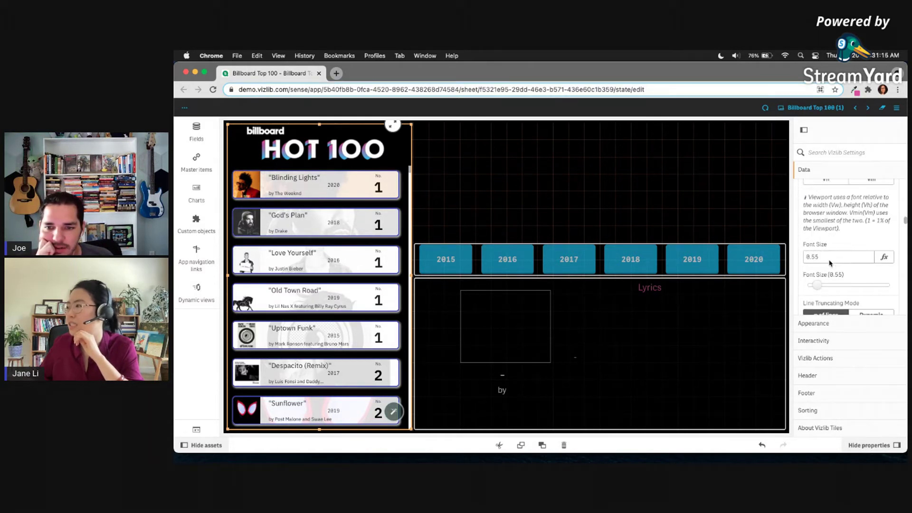
scroll(829, 260, "up", 3)
scroll(822, 266, "down", 5)
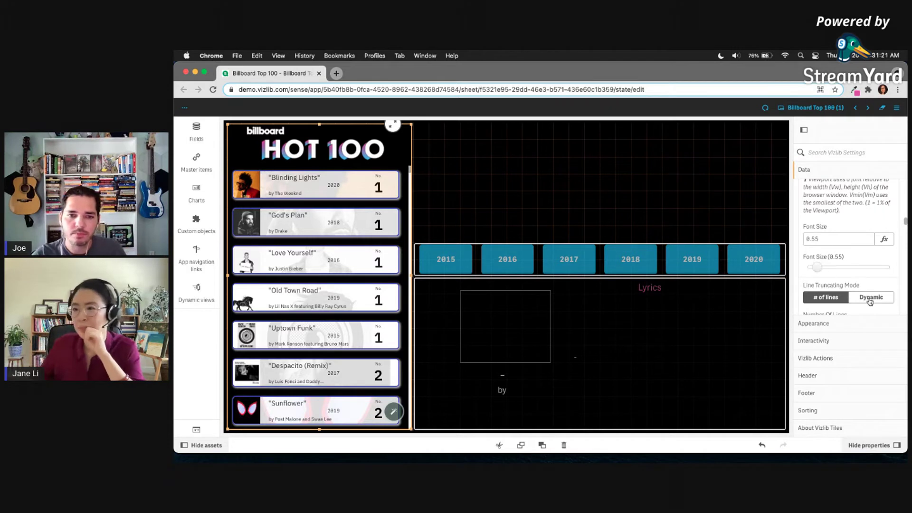
Fit the 'No.' layer to the full height of the tile body beside the only(Year) layer and apply the layout
left_click(393, 412)
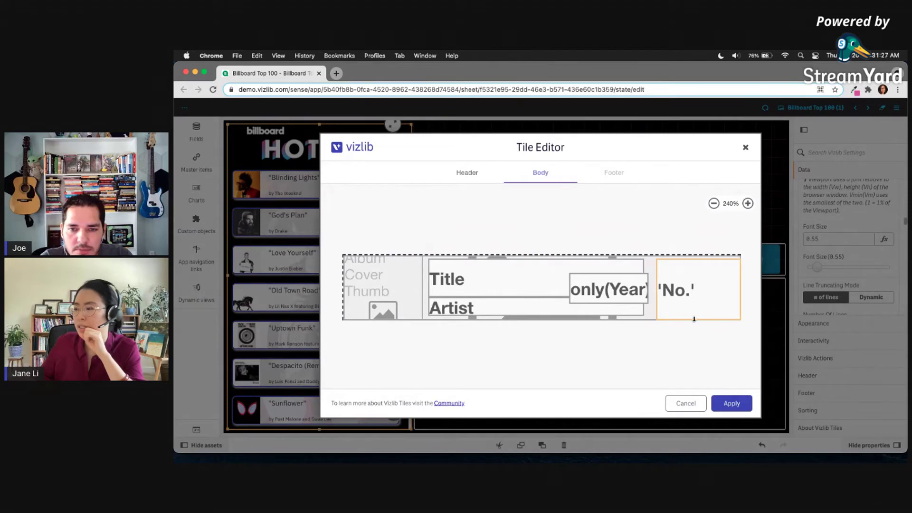
left_click(730, 407)
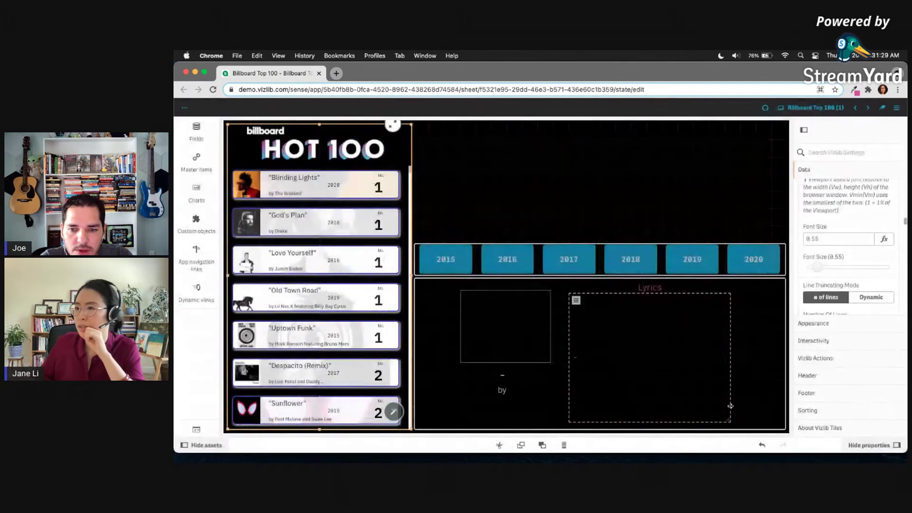
left_click(394, 411)
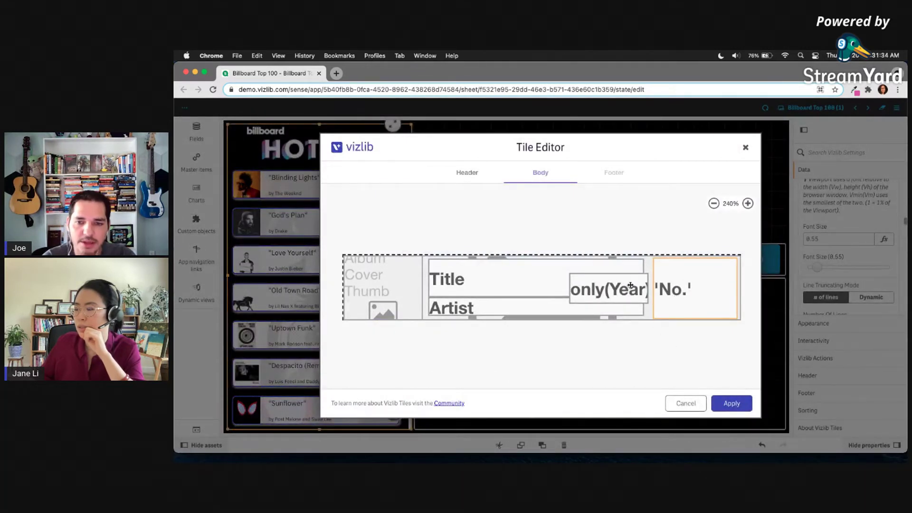
left_click(720, 399)
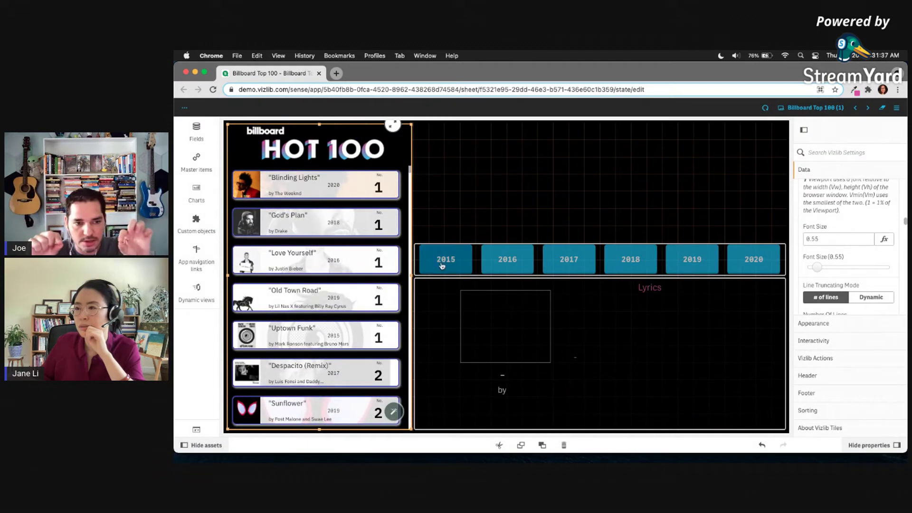
Move the only(Year) layer to the tile's upper right corner and shorten the 'No.' layer so it sits directly beneath
left_click(393, 412)
left_click_drag(654, 290, 709, 264)
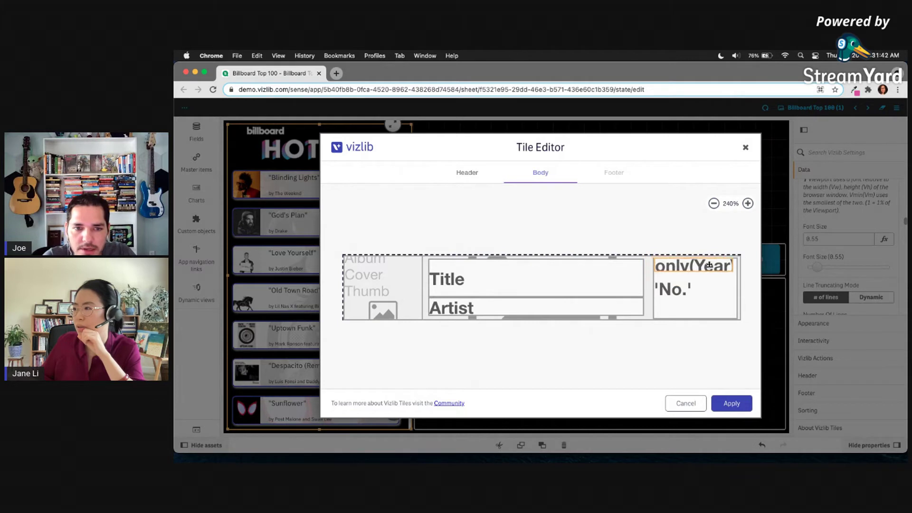
left_click(731, 403)
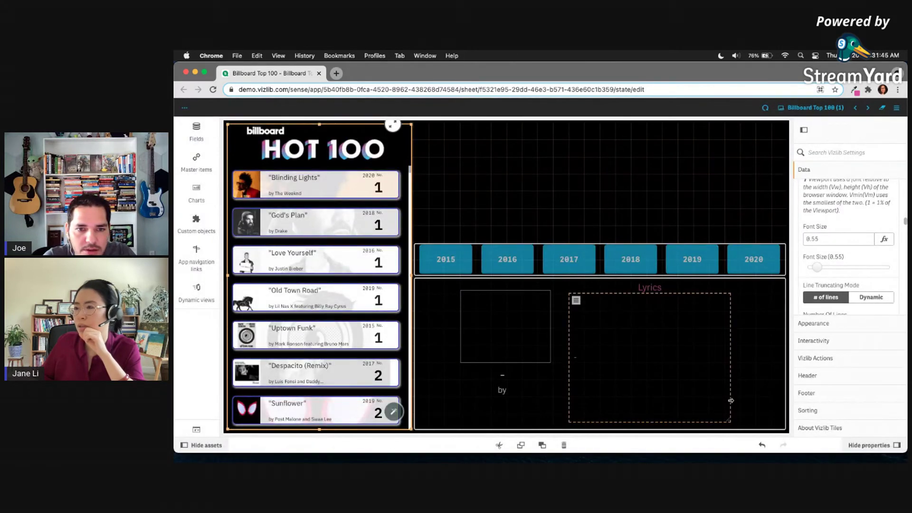
left_click(392, 412)
left_click_drag(720, 320, 715, 294)
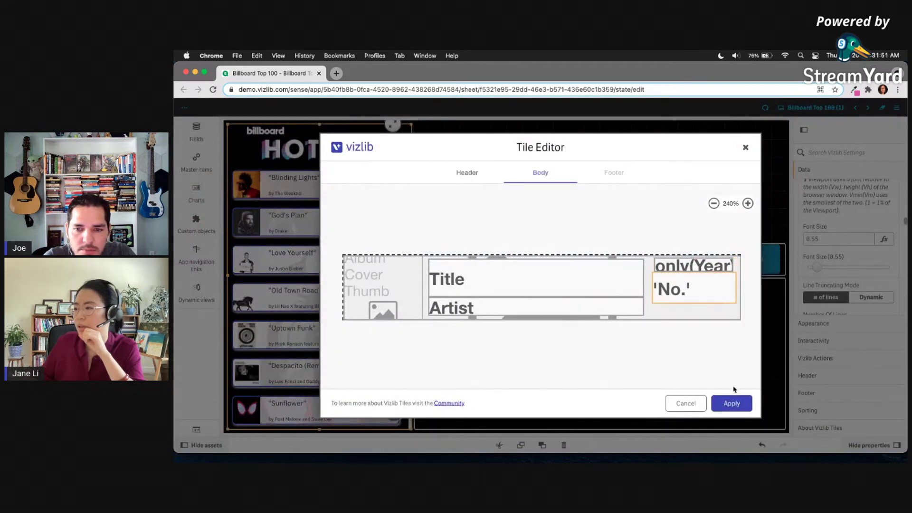
left_click(732, 403)
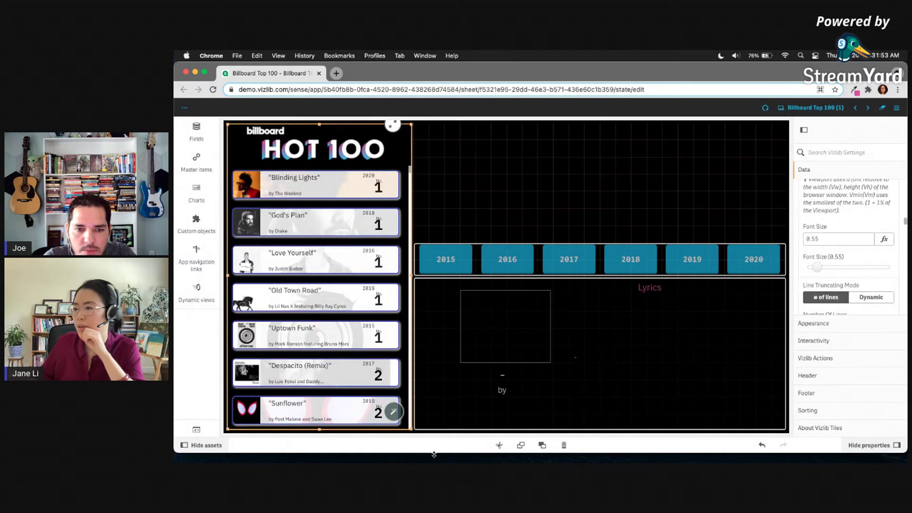
Nudge the only(Year) and 'No.' layers slightly left in the tile body and apply the layout
left_click(392, 411)
left_click_drag(682, 287, 670, 267)
left_click(719, 406)
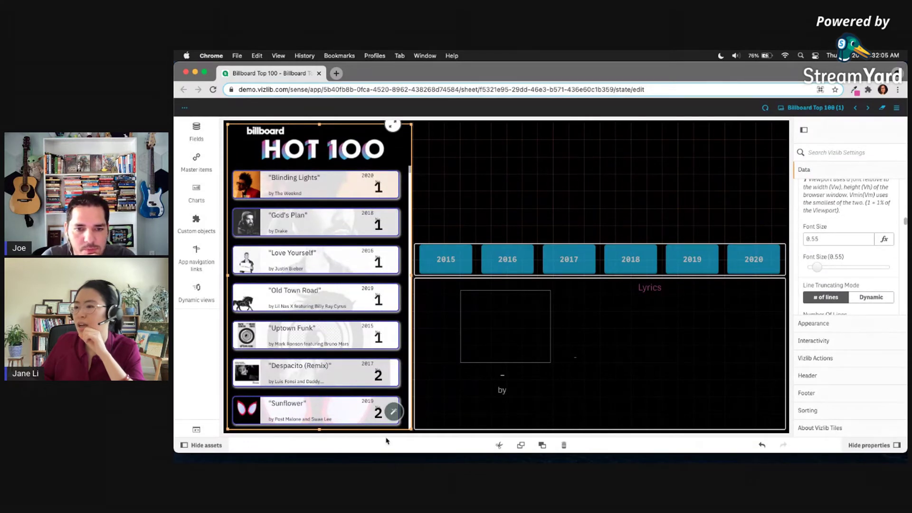
left_click(393, 412)
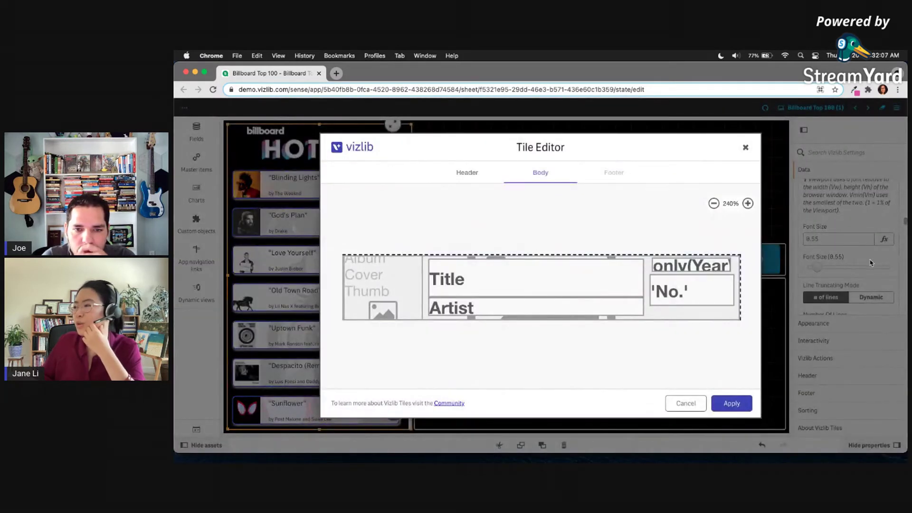
left_click(699, 284)
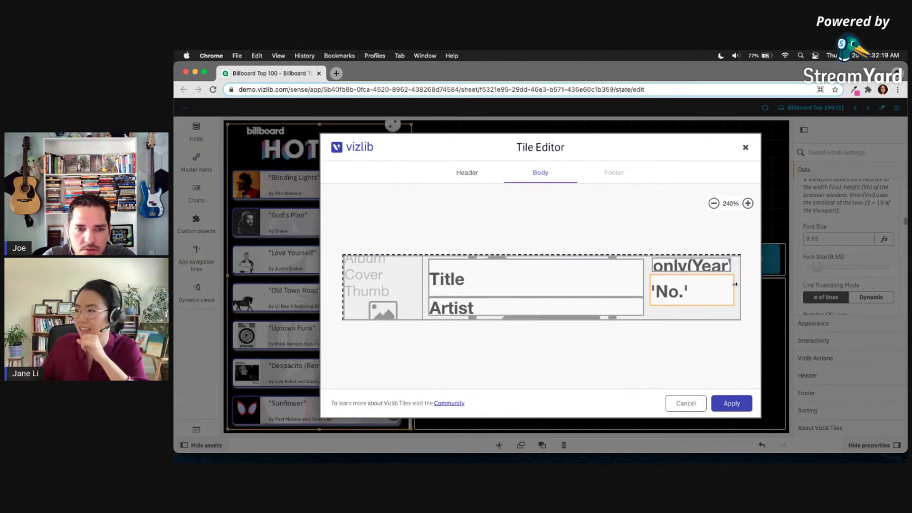
left_click(732, 403)
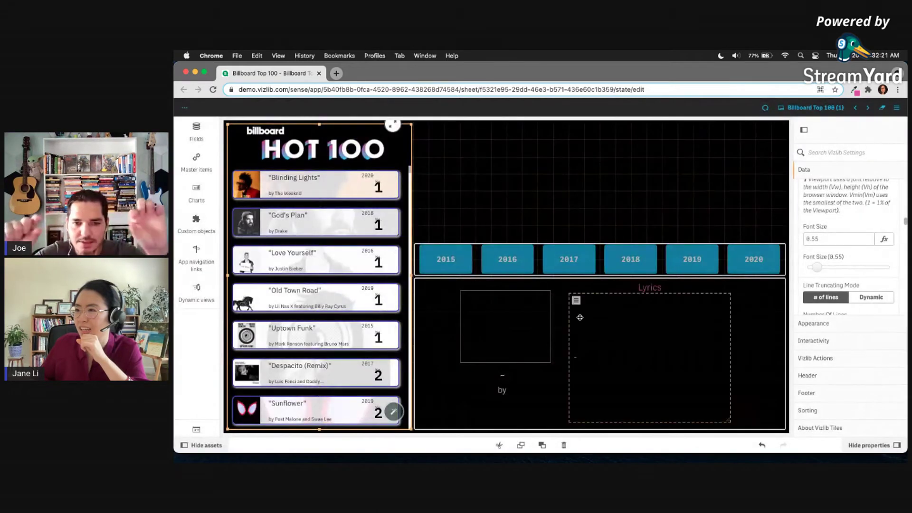
Move the 'No.' layer down to the tile's bottom edge and the only(Year) layer up into the upper right corner
left_click(394, 411)
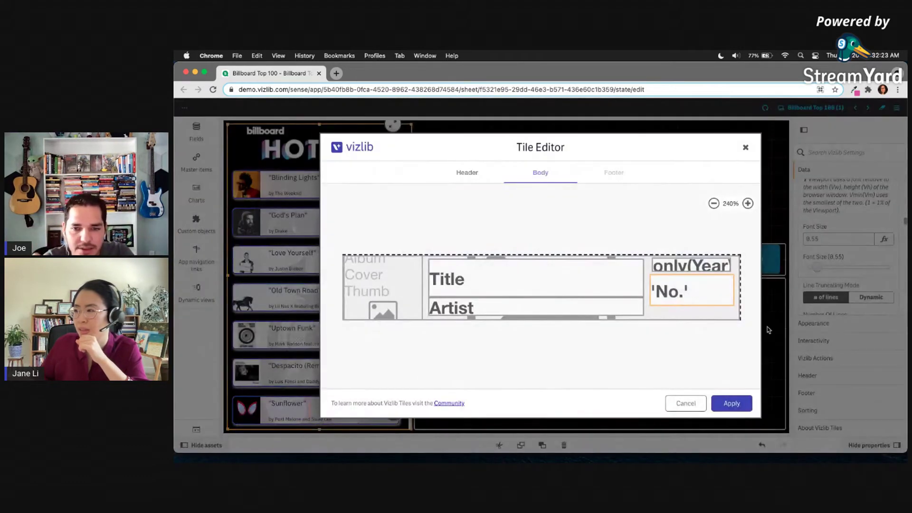
left_click_drag(699, 285, 698, 356)
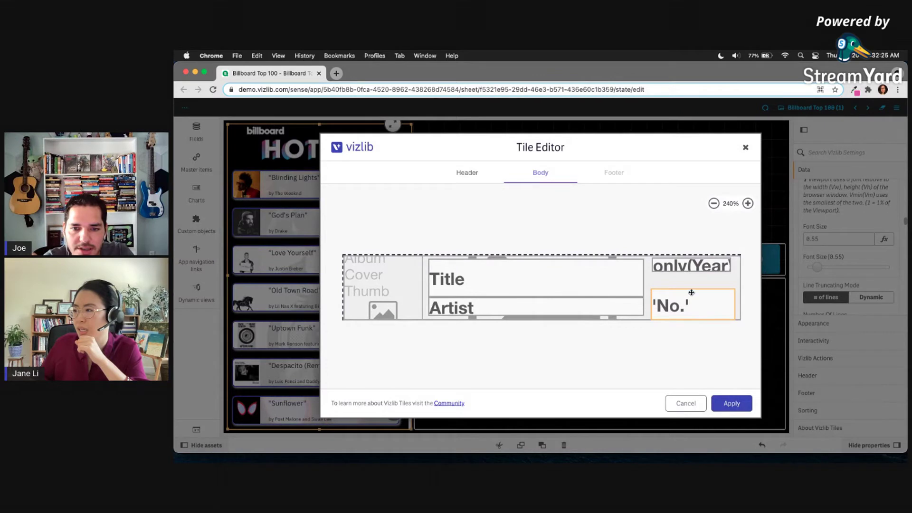
mouse_move(688, 264)
left_mouse_down()
mouse_move(706, 369)
mouse_move(694, 262)
left_mouse_up()
left_click(675, 281)
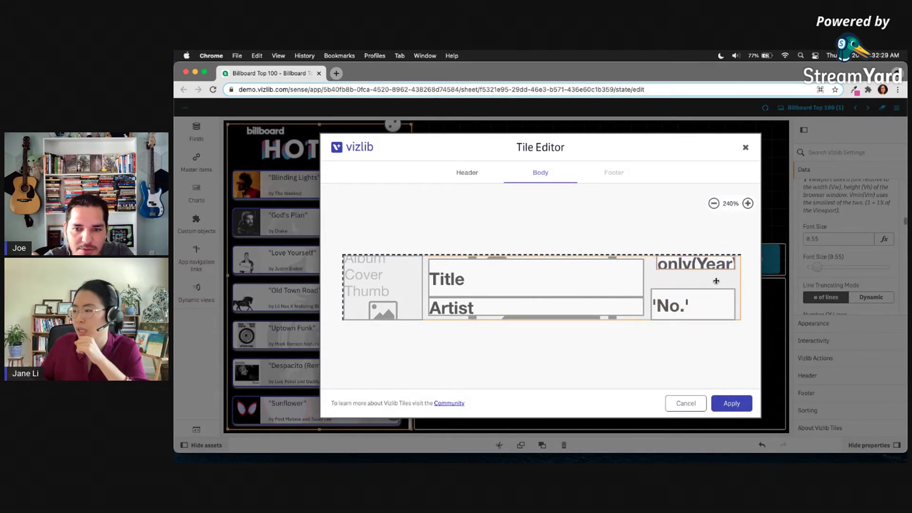
Send the layer overlapping 'No.' backwards in the tile body, stack the year and 'No.' above Ranking, and apply the layout
right_click(717, 281)
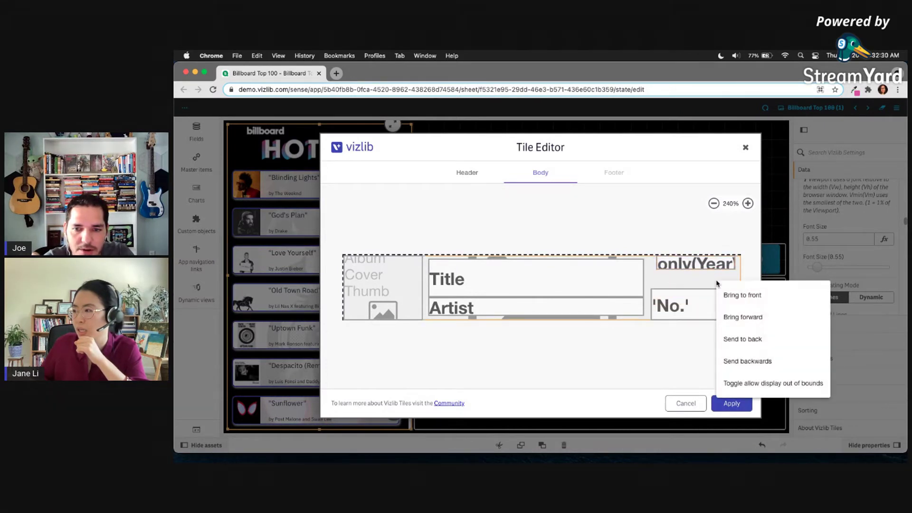
left_click(758, 362)
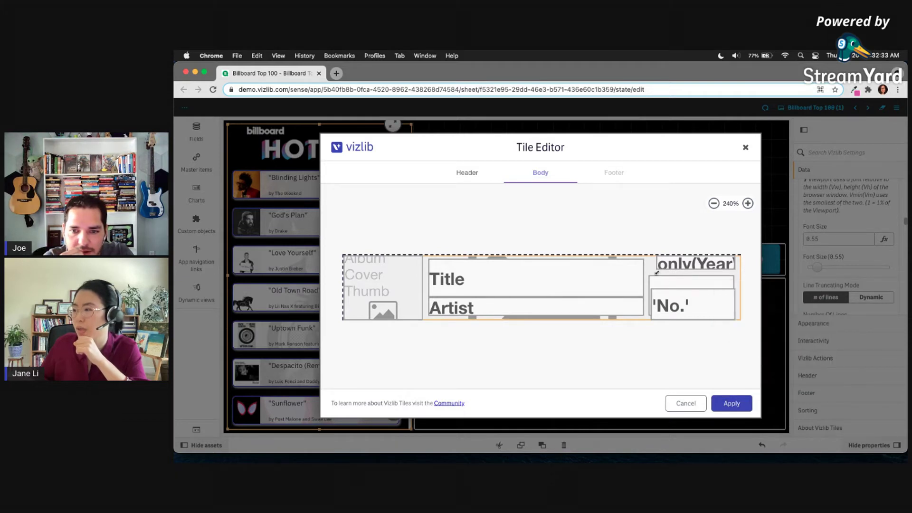
left_click(693, 279)
left_click_drag(705, 275, 693, 260)
left_click(735, 397)
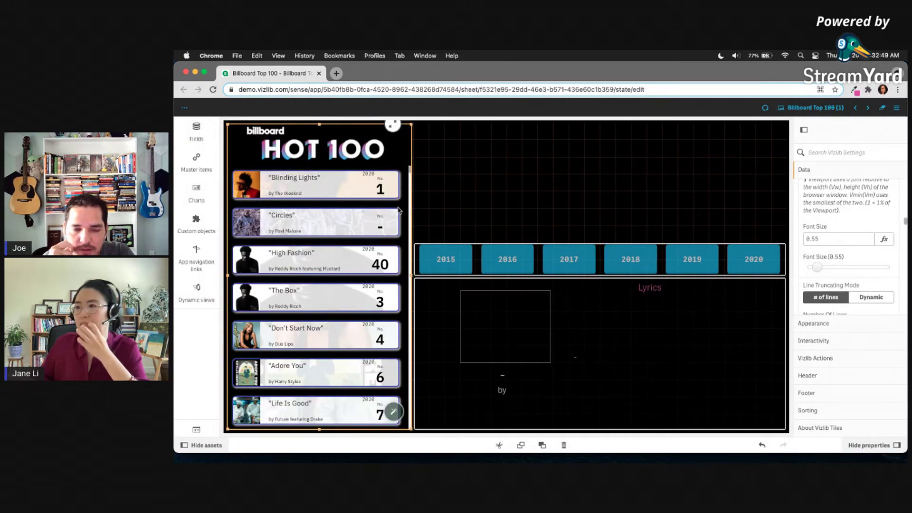
Center the year measure horizontally in the Hot 100 tiles and reapply the tile body layout
scroll(856, 231, "up", 10)
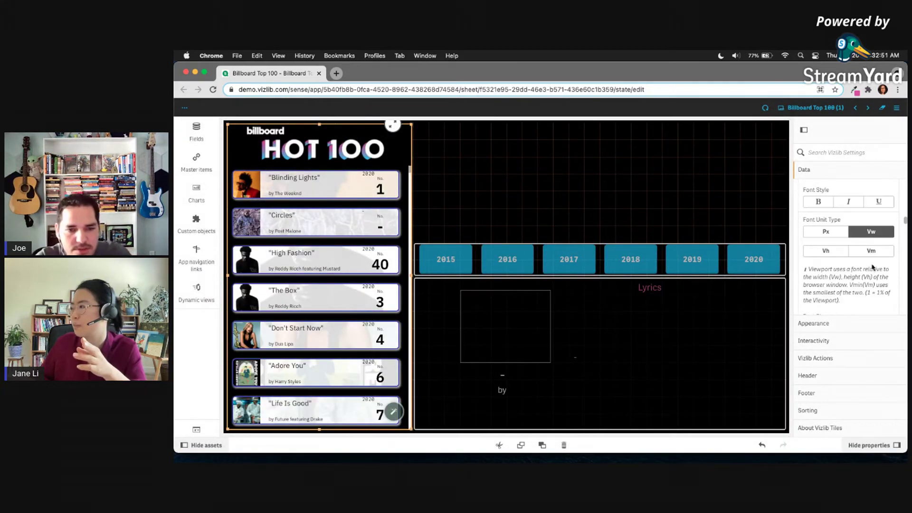
scroll(856, 232, "down", 5)
left_click(823, 275)
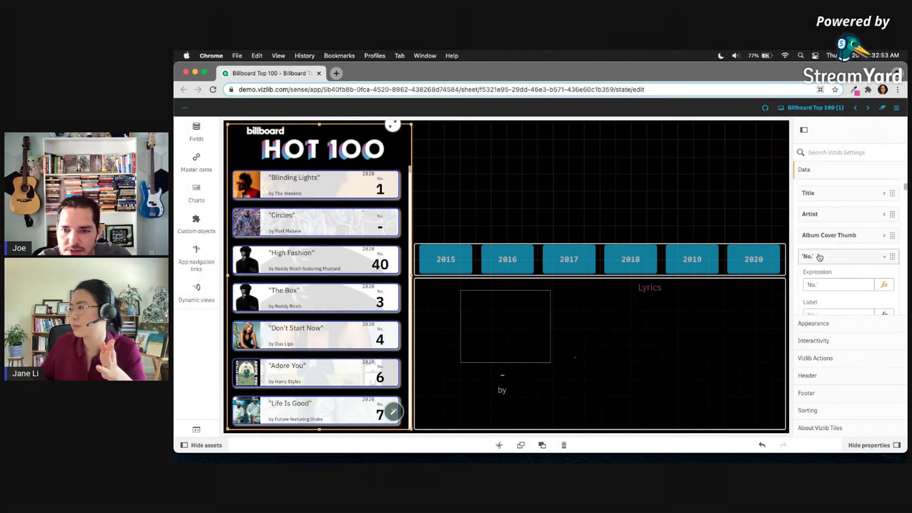
scroll(836, 256, "up", 4)
scroll(850, 247, "down", 2)
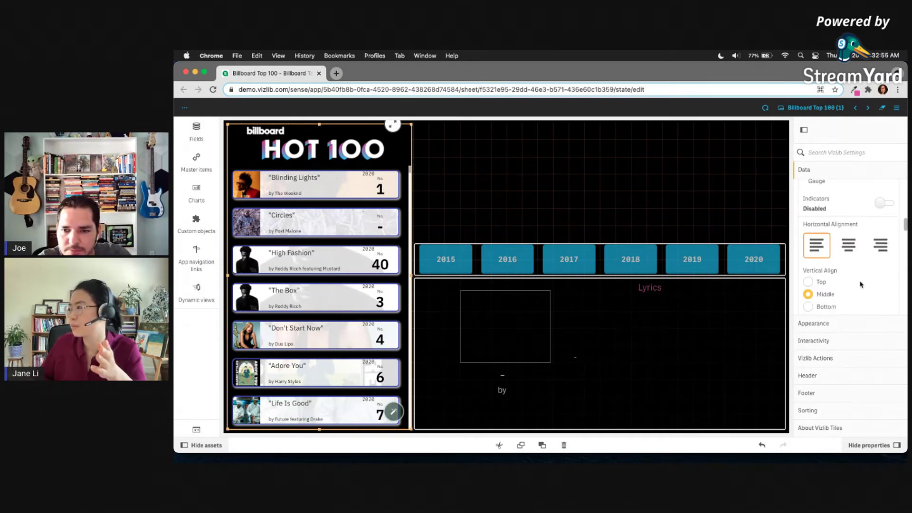
left_click(849, 245)
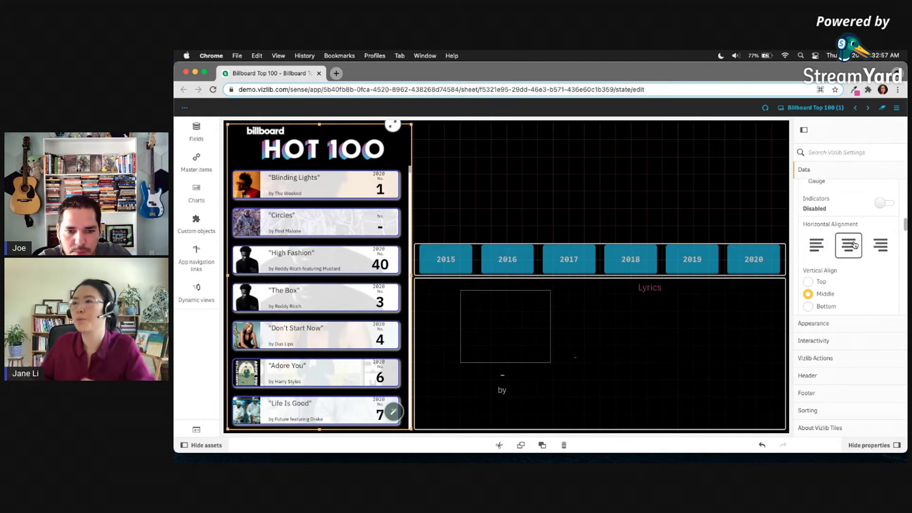
left_click(392, 411)
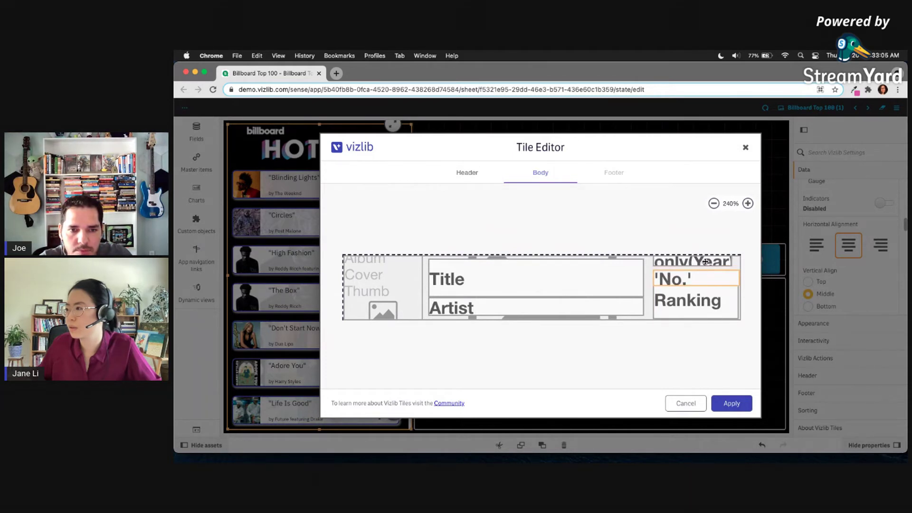
left_click(731, 404)
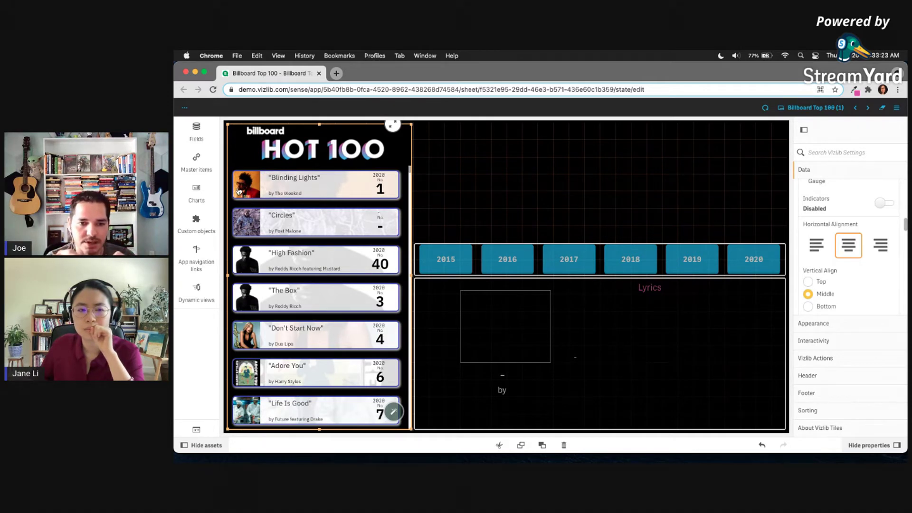
Review the full expression of the Album Background measure in the Hot 100 tiles without changing it
left_click(522, 333)
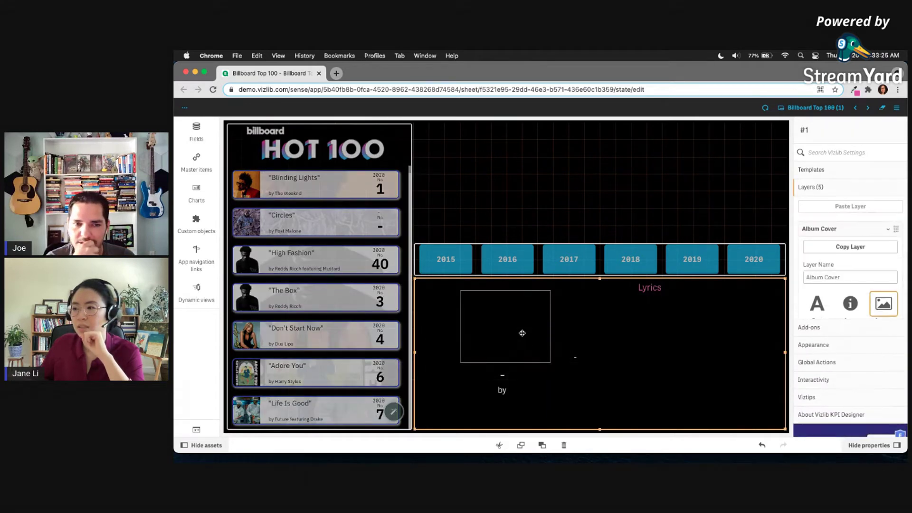
left_click(318, 195)
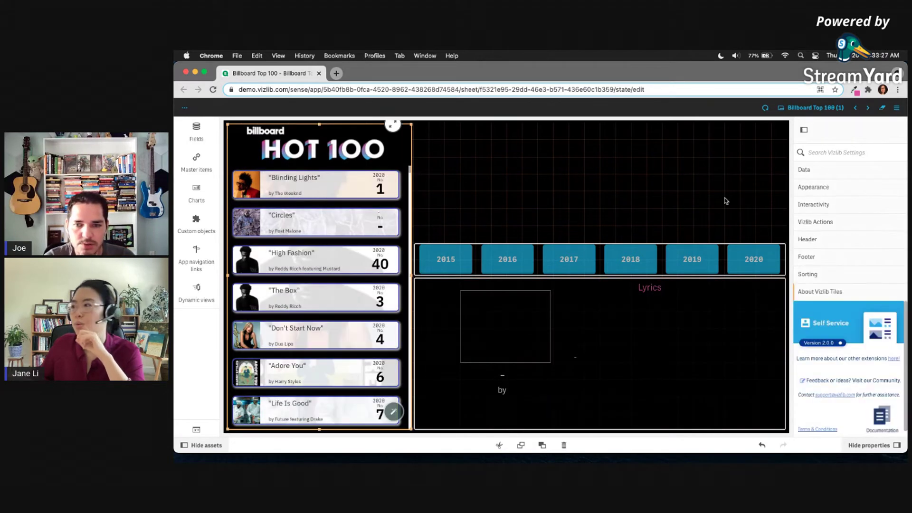
left_click(822, 178)
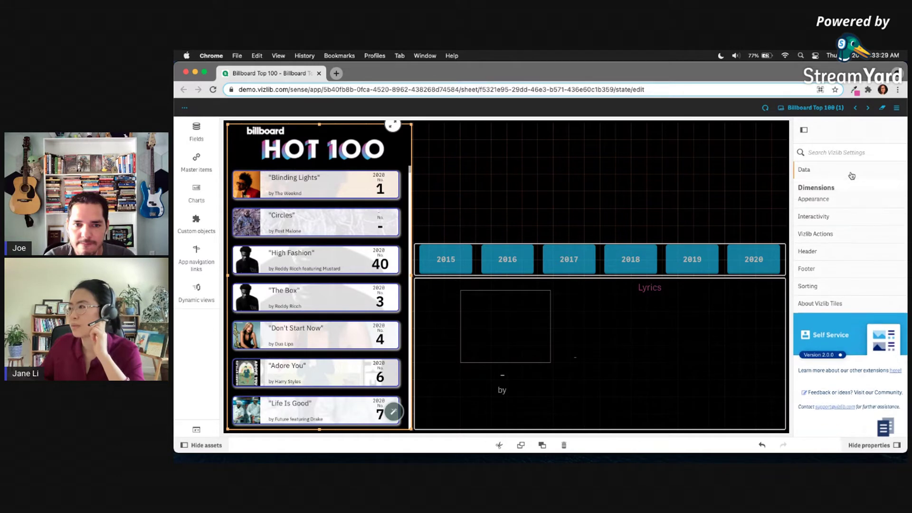
scroll(855, 259, "down", 1)
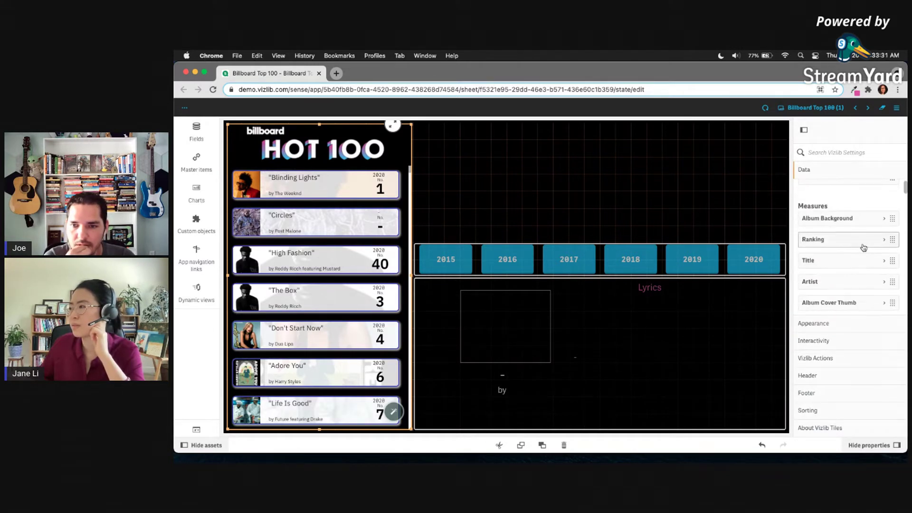
left_click(869, 226)
left_click(850, 246)
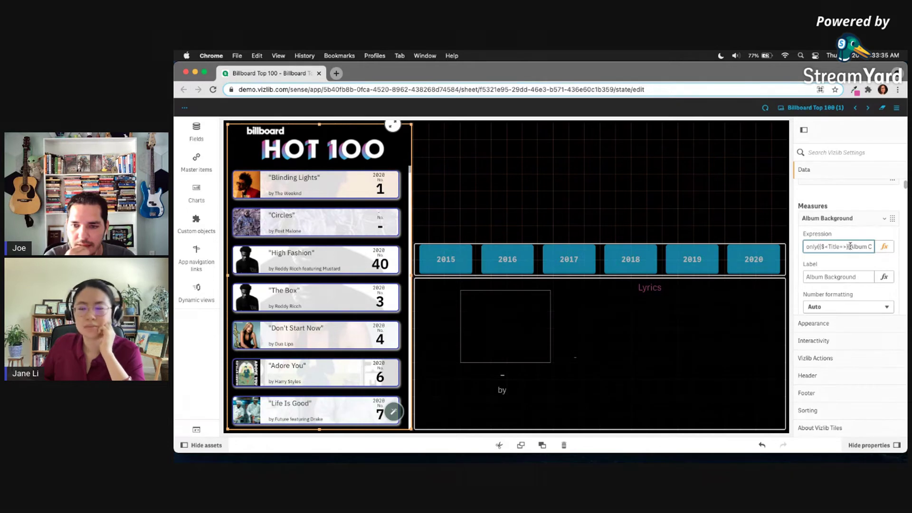
left_click(884, 243)
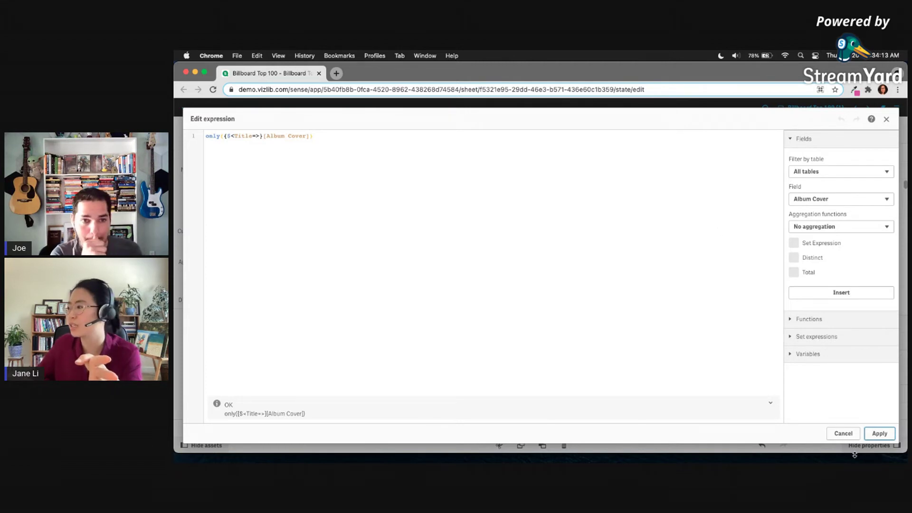
left_click(843, 434)
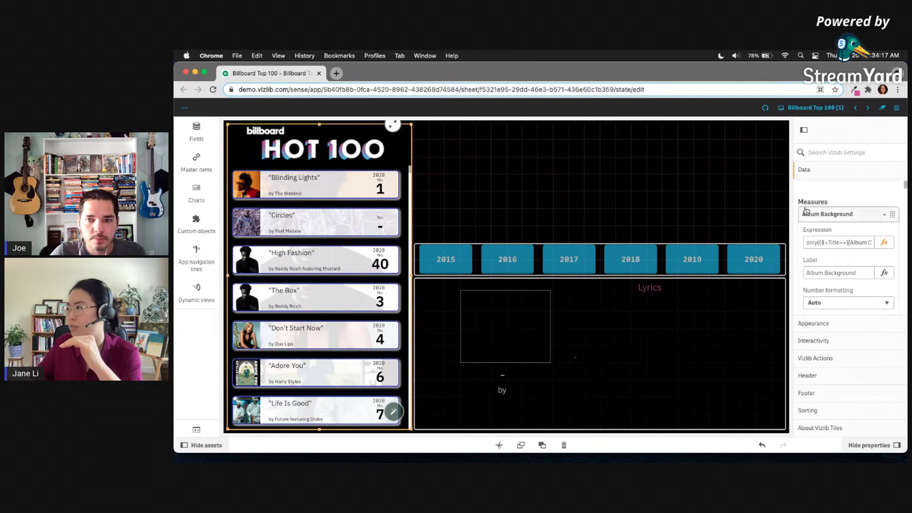
Duplicate the Billboard Top 100 (1) sheet and select the "Blinding Lights" tile in the copy
left_click(809, 109)
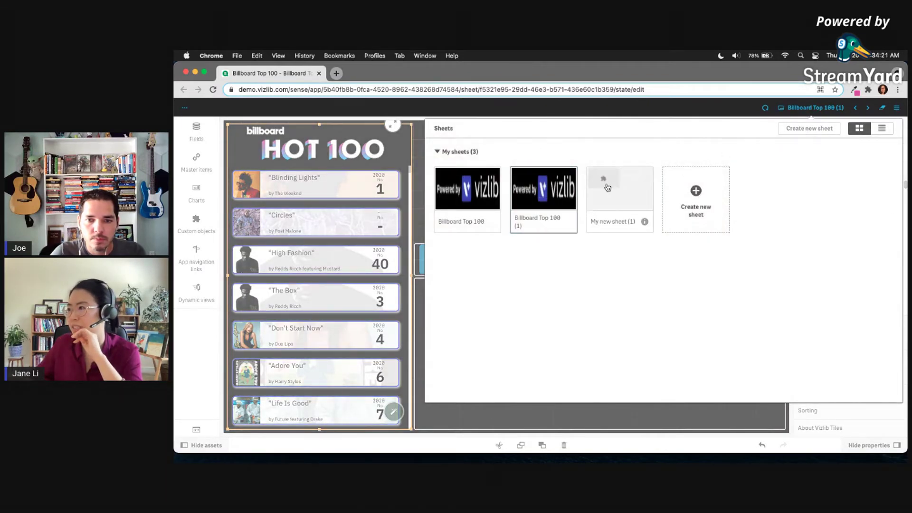
left_click(714, 195)
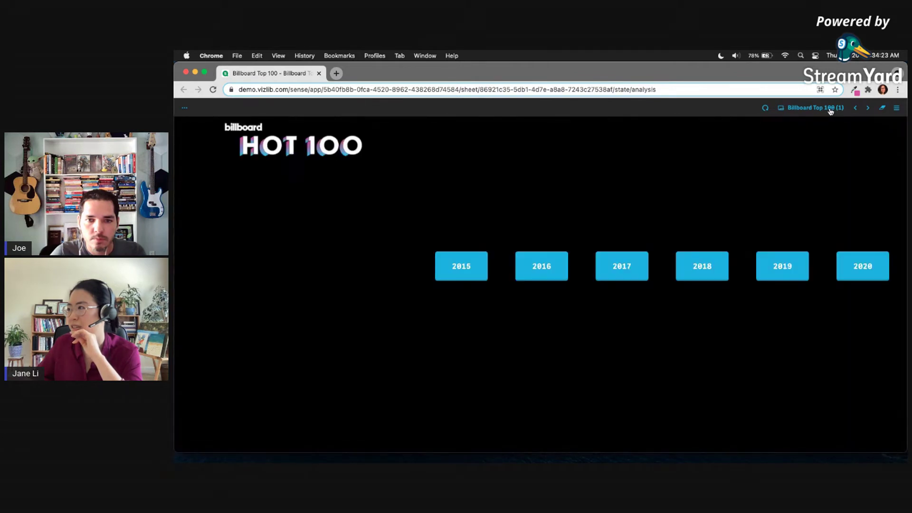
left_click(302, 194)
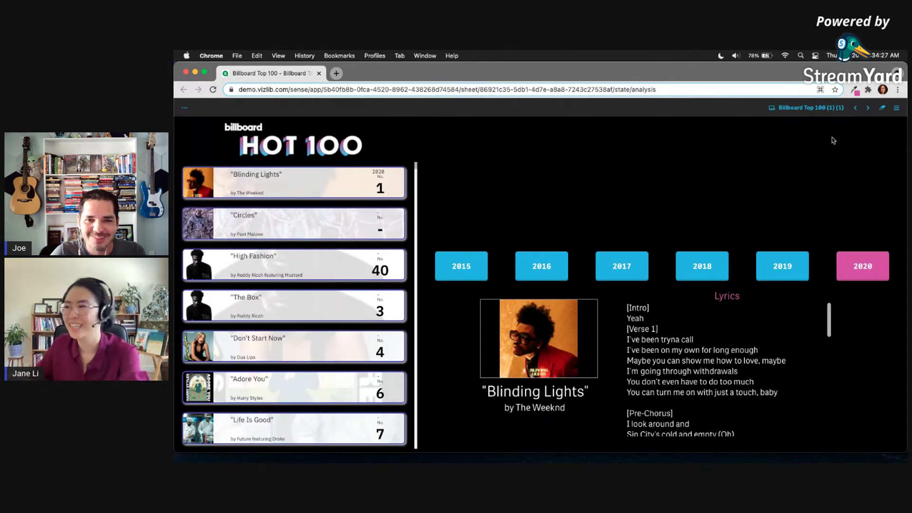
Remove the {$<Title=>} set expression from the tiles' Album Background measure, leaving only([Album Cover])
key("super+e")
left_click(372, 185)
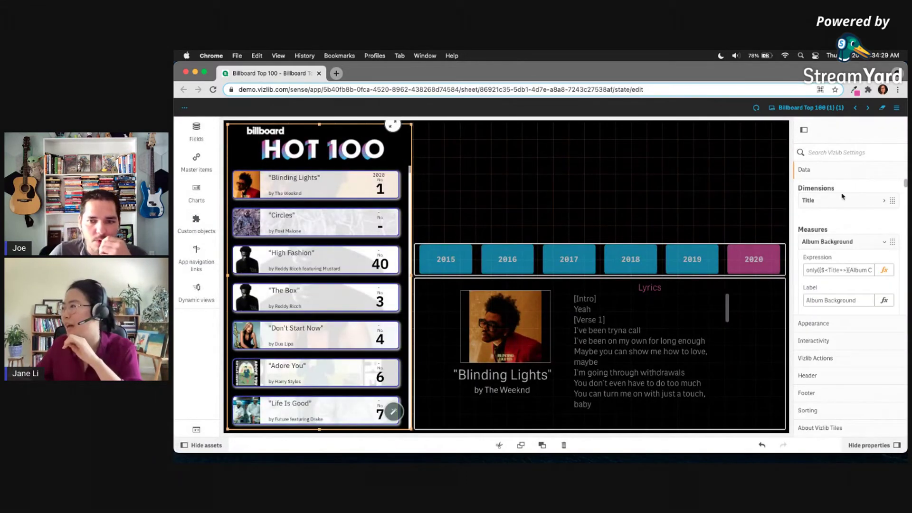
left_click(883, 270)
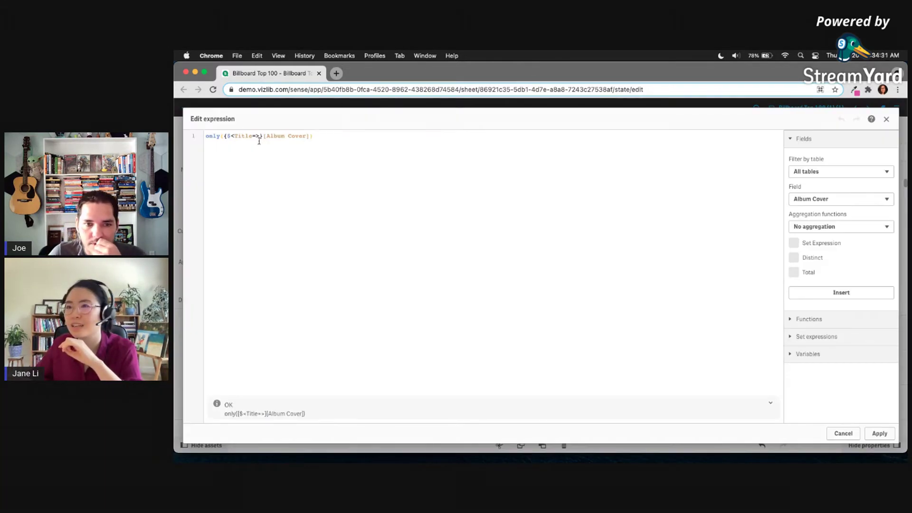
left_click_drag(262, 136, 217, 134)
type("(")
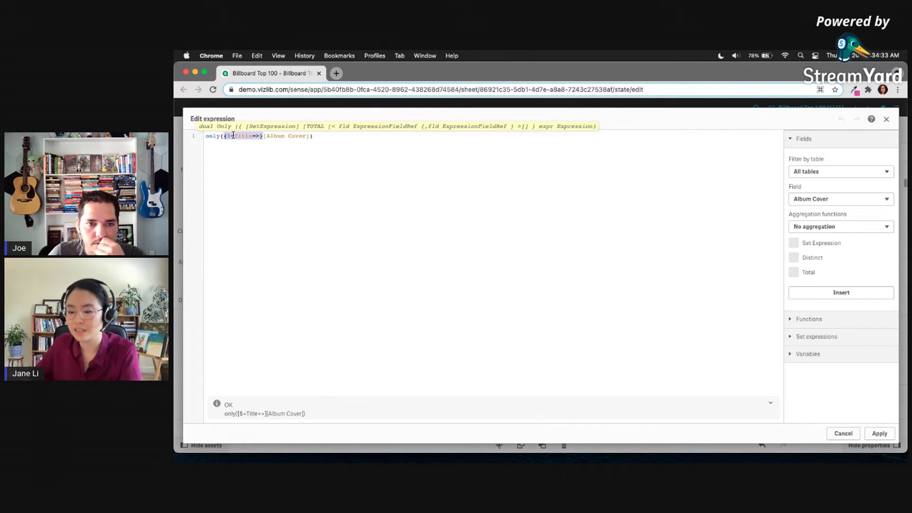
left_click(879, 433)
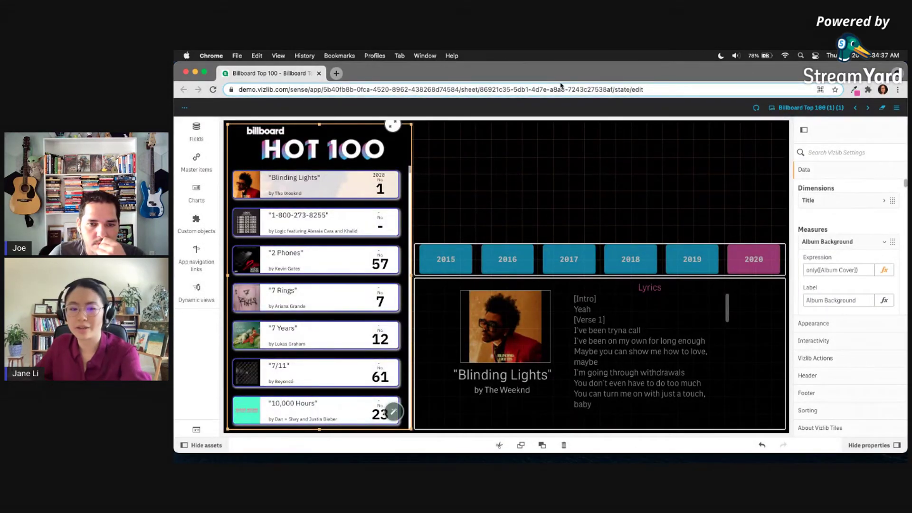
Test the tiles in analysis mode by clearing and reselecting the "Blinding Lights" song
key("super+e")
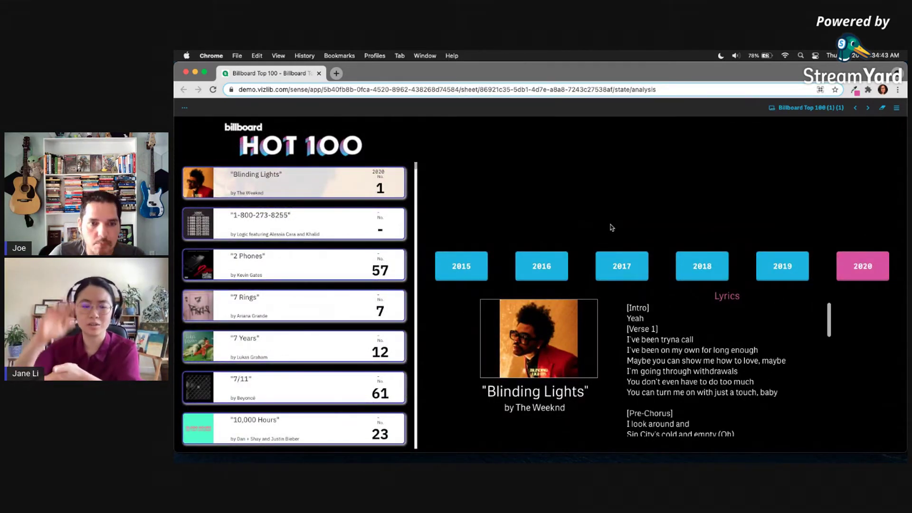
left_click(336, 180)
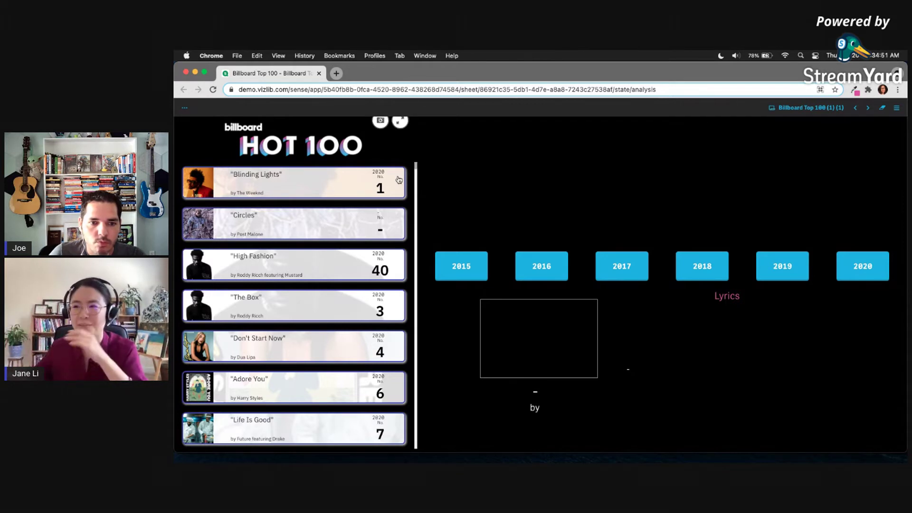
left_click(363, 192)
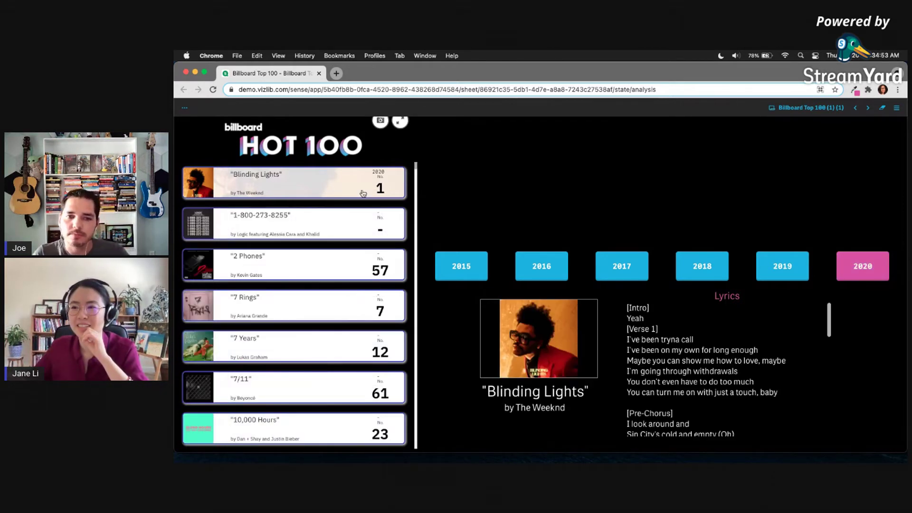
left_click(363, 194)
left_click(363, 193)
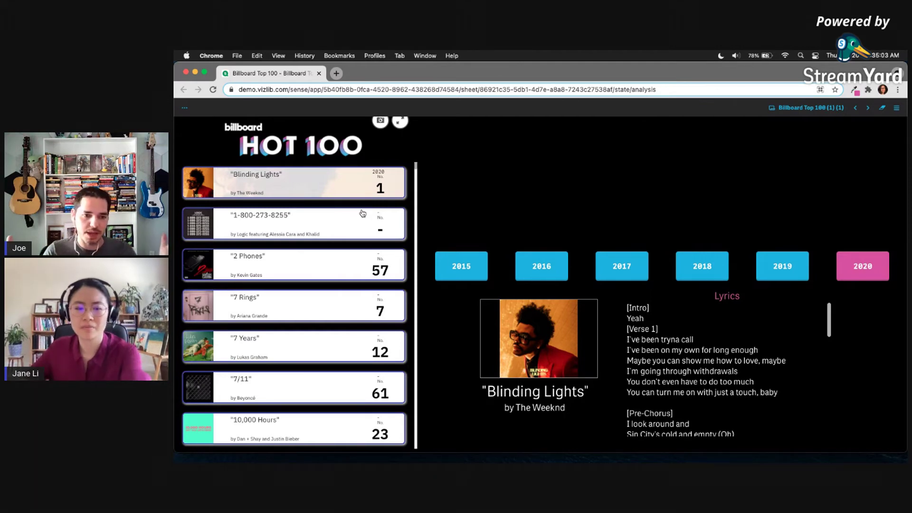
Remove the {$<Title=>} set expression from the tiles' Ranking measure so that it reads =only([No.])
key("super+e")
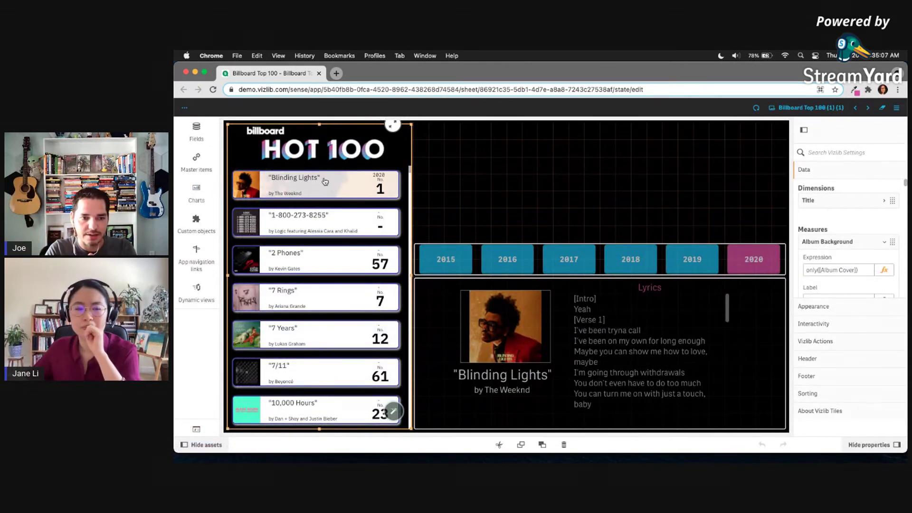
scroll(845, 266, "down", 5)
scroll(836, 204, "up", 2)
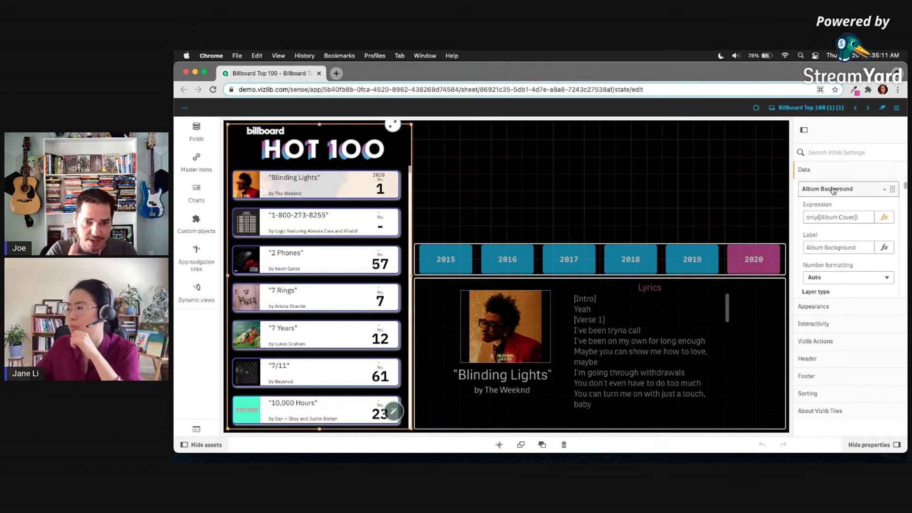
left_click(833, 189)
left_click(828, 210)
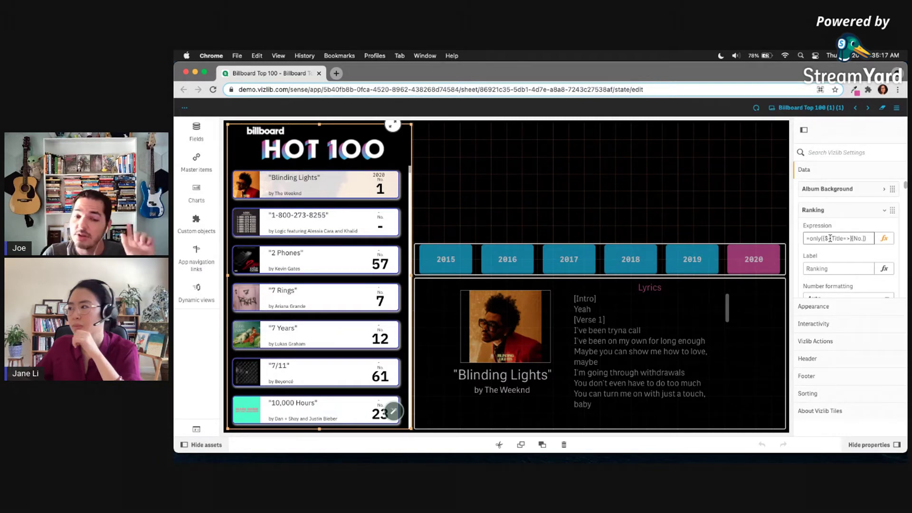
left_click(884, 239)
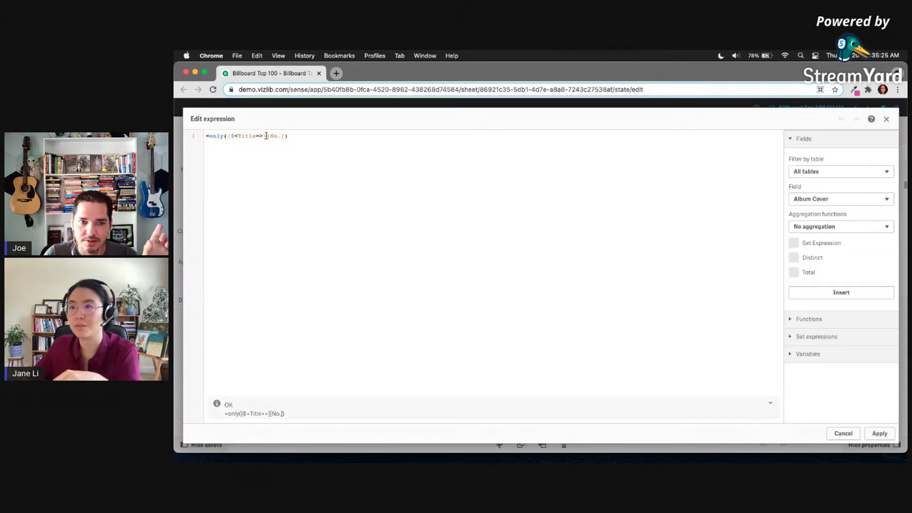
left_click_drag(266, 136, 230, 137)
key("BackSpace")
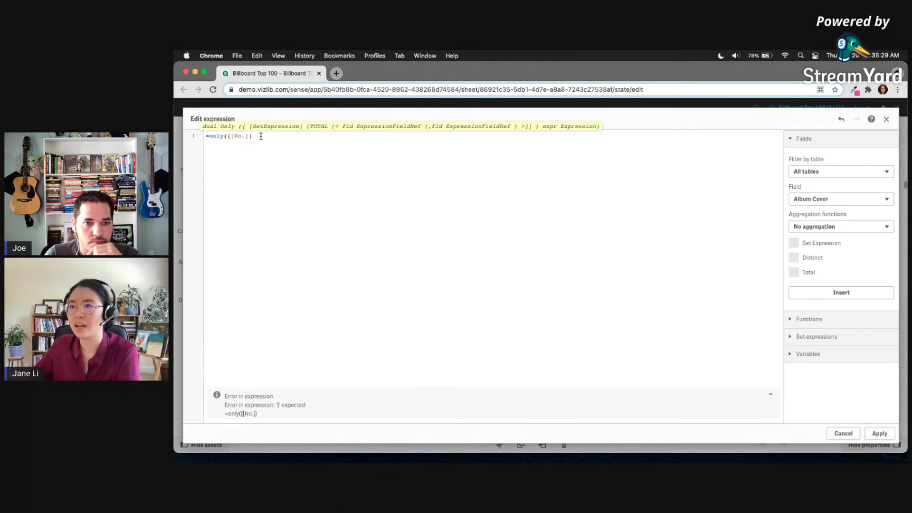
key("BackSpace")
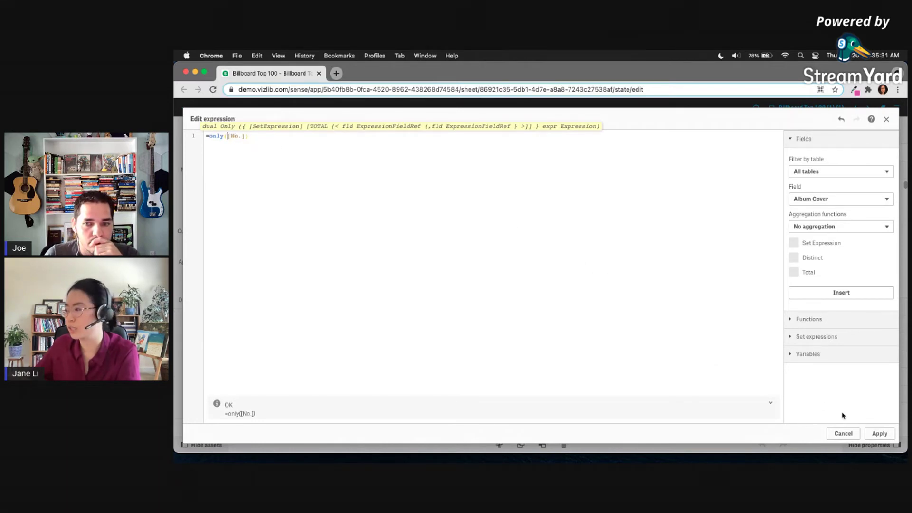
left_click(870, 431)
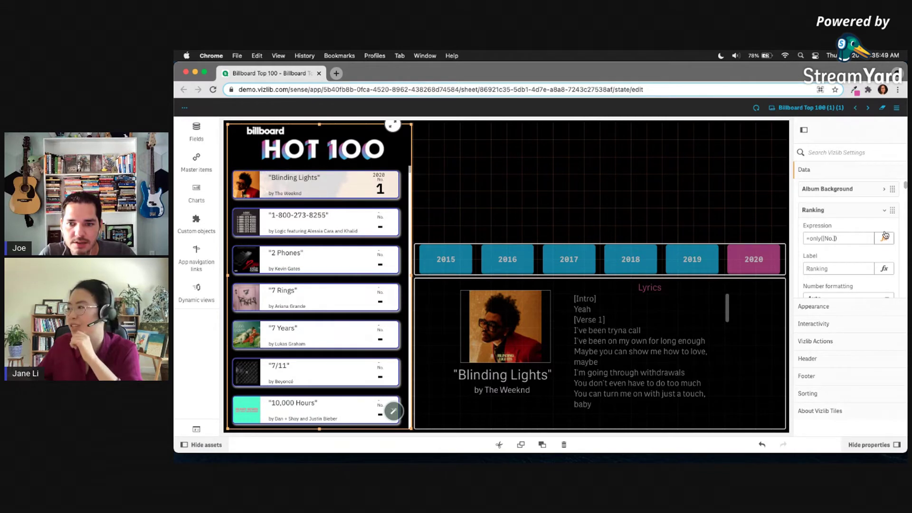
left_click(856, 189)
scroll(869, 214, "down", 5)
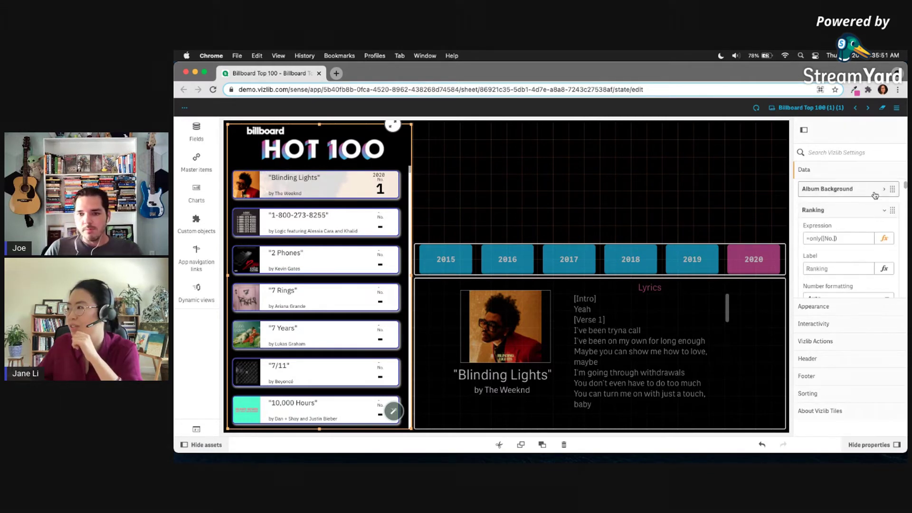
Inspect the expression of the tiles' Album Cover Thumb measure and close it without changes
scroll(877, 235, "down", 10)
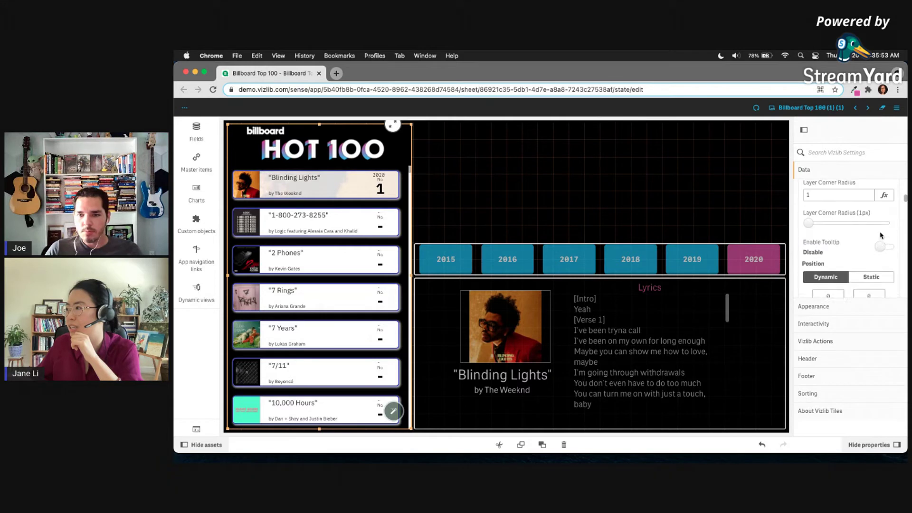
scroll(855, 238, "down", 10)
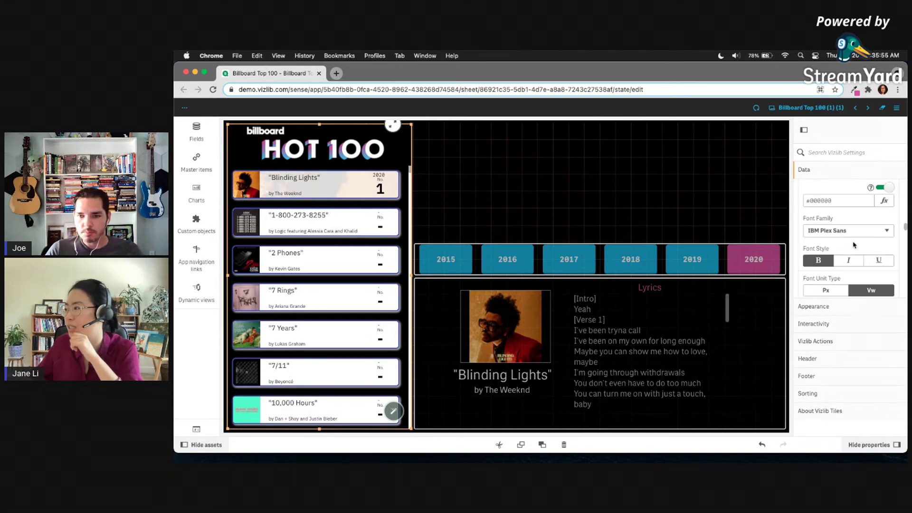
scroll(855, 232, "down", 2)
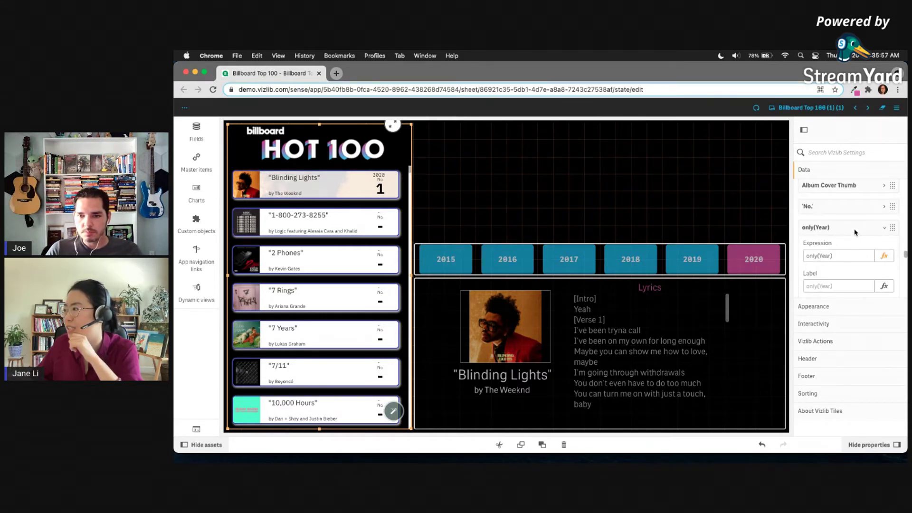
left_click(855, 196)
left_click(883, 230)
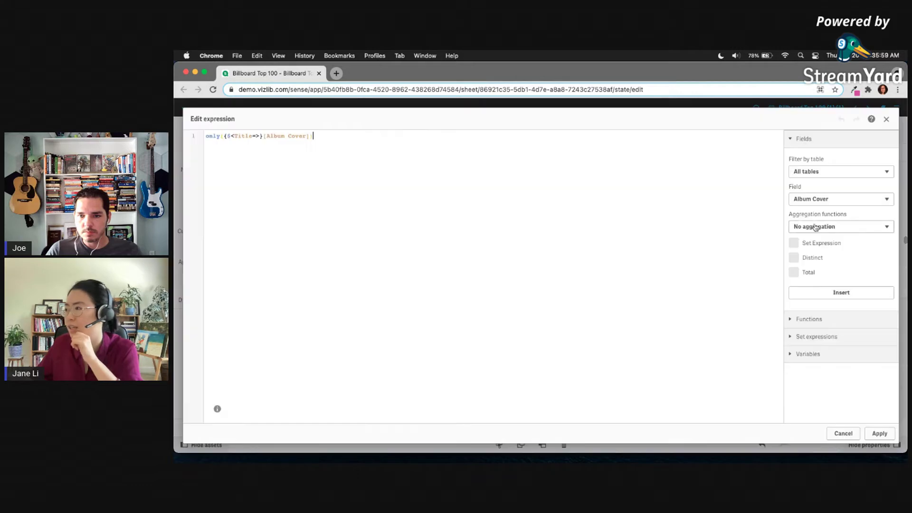
left_click(227, 136)
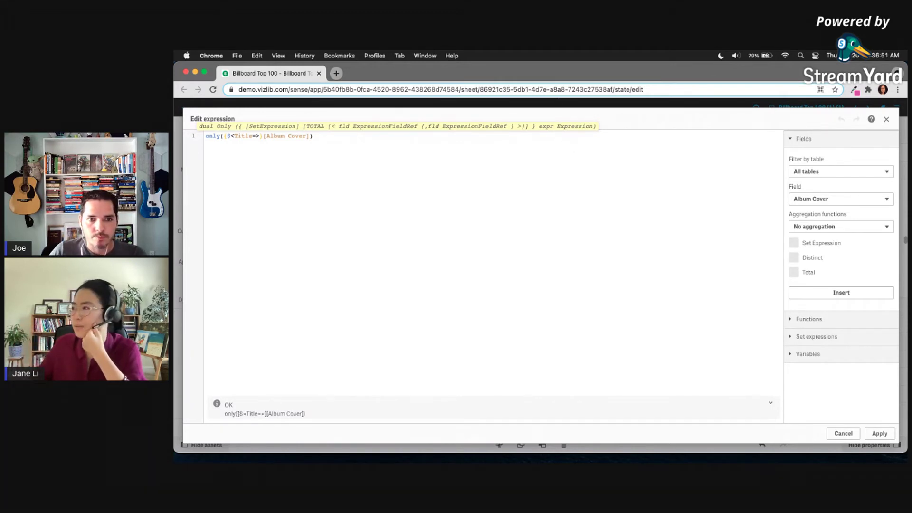
left_click(887, 119)
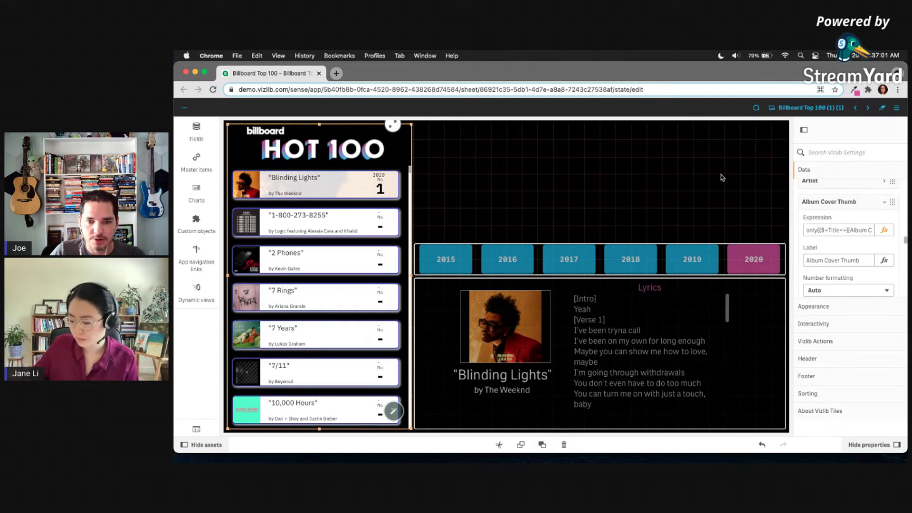
On the Billboard Top 100 (1) sheet, move the year buttons to the top edge and extend the lyrics panel up beneath them
left_click(868, 108)
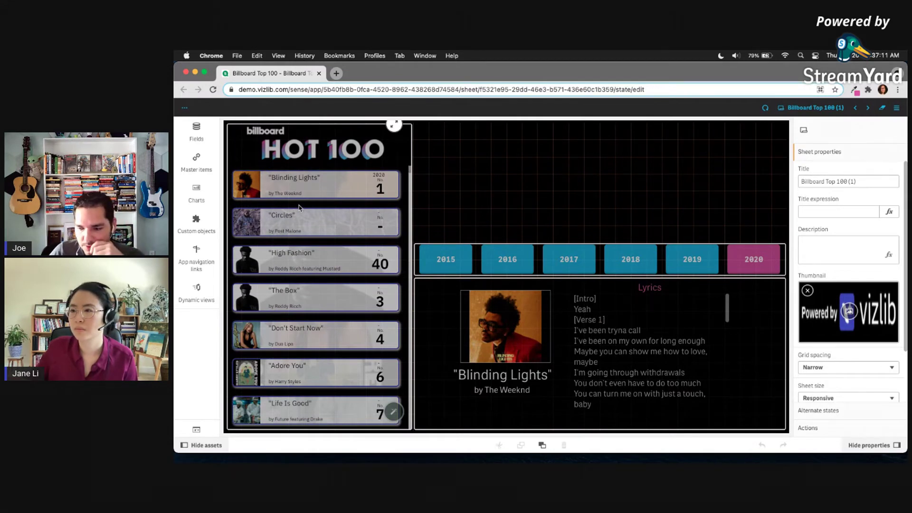
left_click(533, 247)
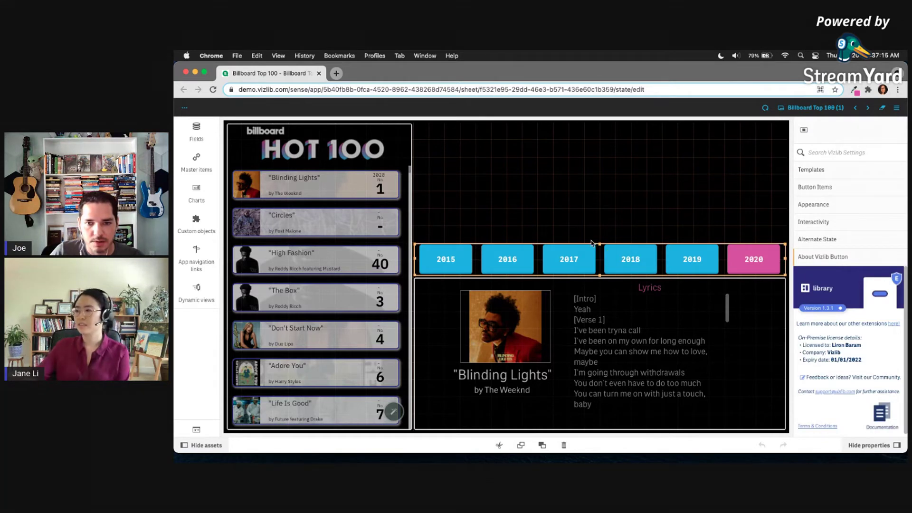
left_click_drag(600, 244, 601, 125)
left_click_drag(601, 274, 607, 170)
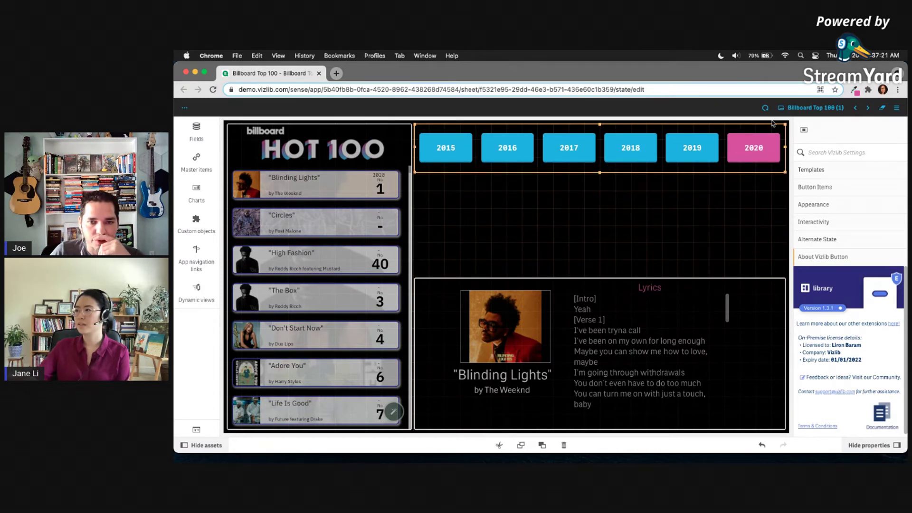
left_click(598, 283)
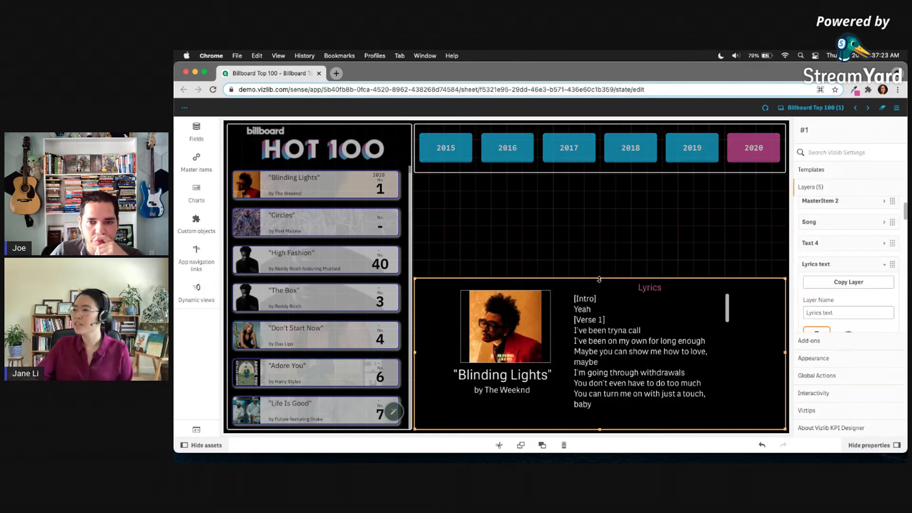
left_click_drag(597, 280, 602, 161)
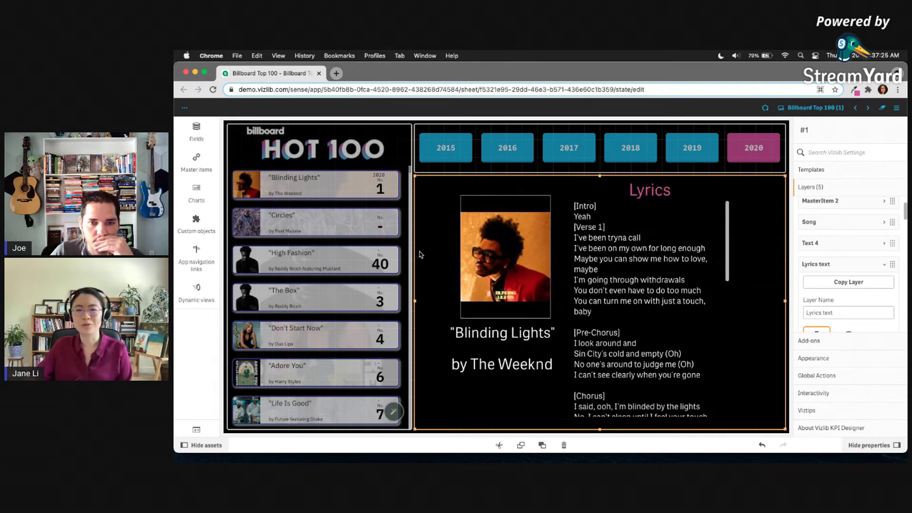
Test the sheet in analysis mode by selecting the year 2019 and the songs "Bad Guy" and "Sunflower"
key("super+e")
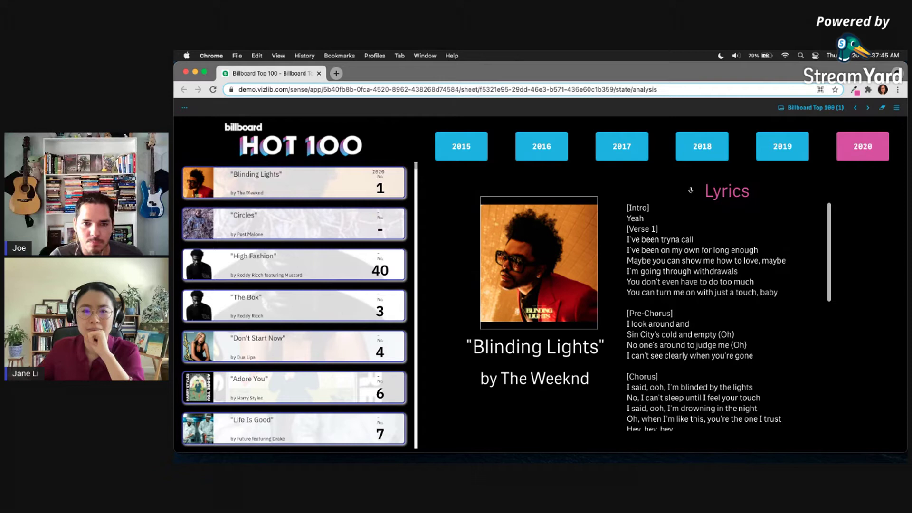
left_click(771, 139)
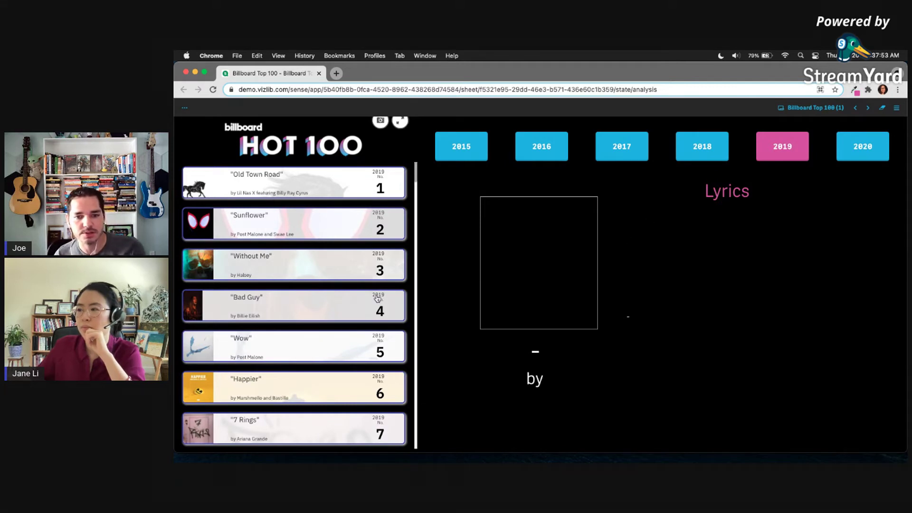
left_click(378, 298)
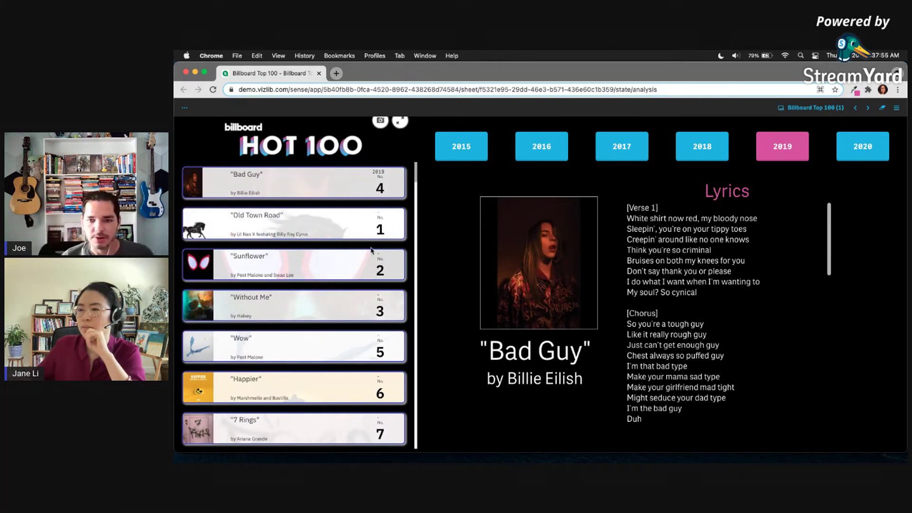
left_click(364, 269)
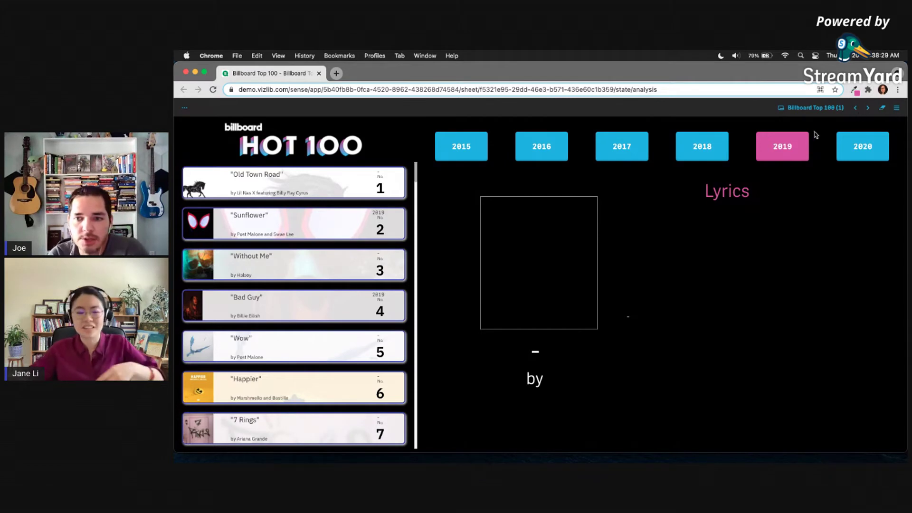
Return to editing and give the lyrics panel the calculation condition 0 with the displayed message "Please select a song"
key("super+e")
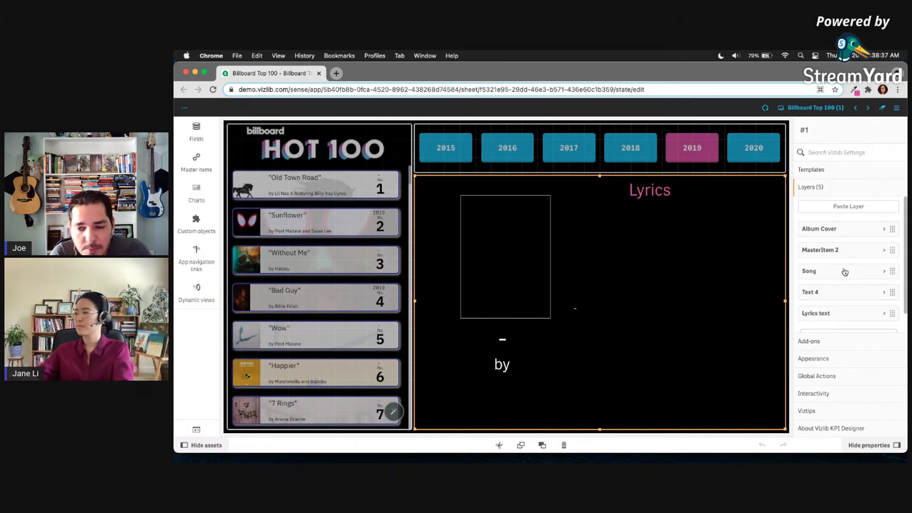
scroll(876, 300, "down", 2)
left_click(820, 341)
left_click(814, 222)
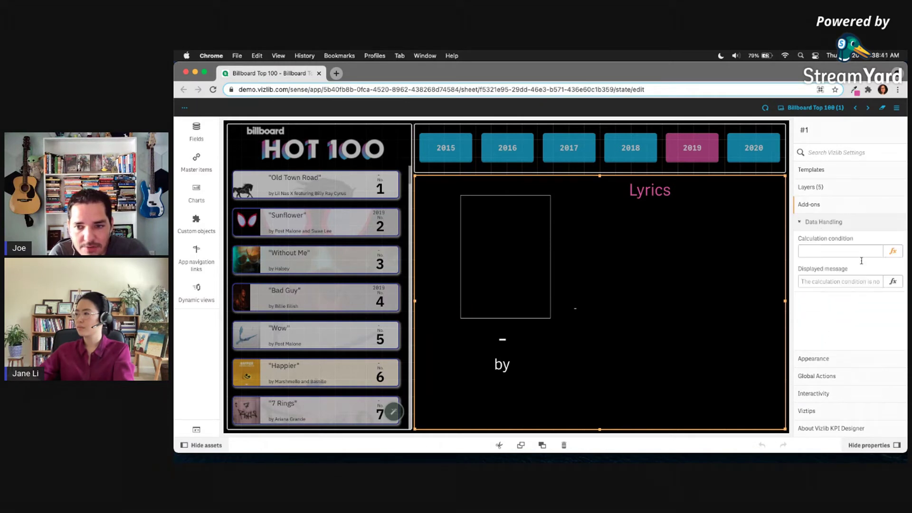
left_click(852, 250)
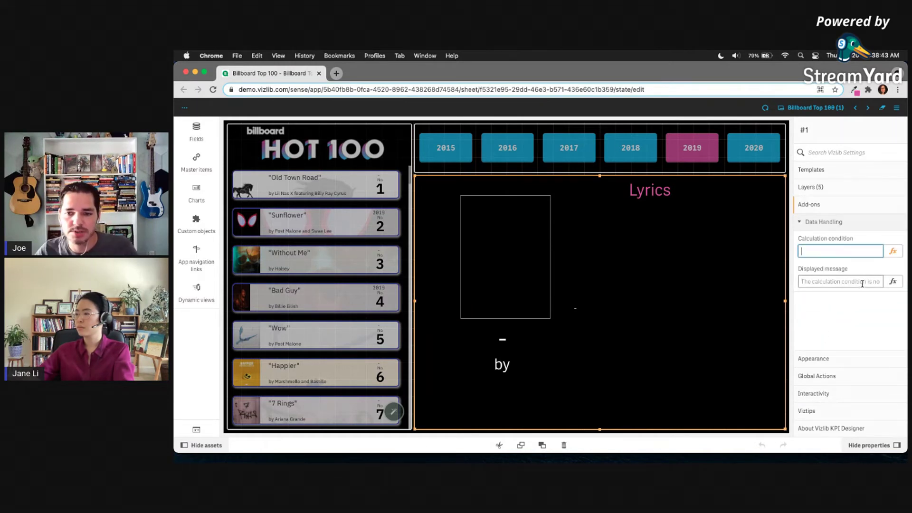
type("0")
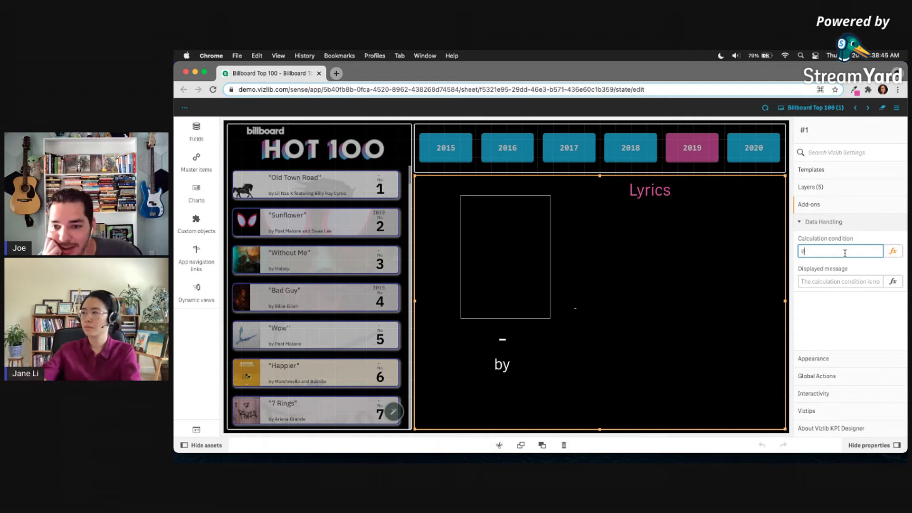
left_click(844, 279)
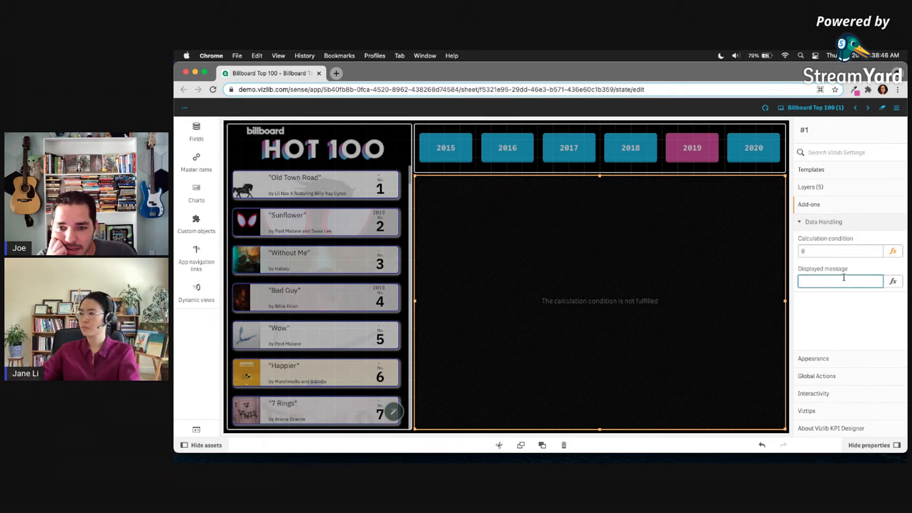
type("Please selec")
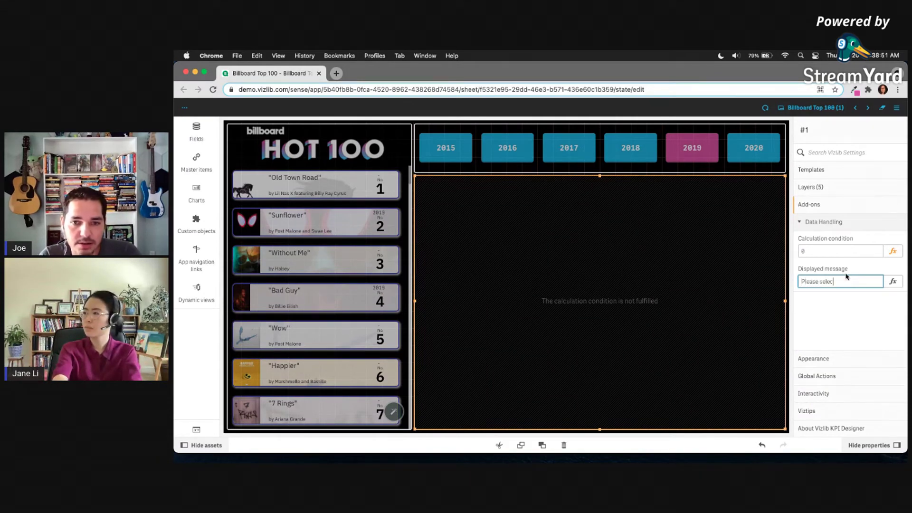
type("t a song")
left_click(850, 337)
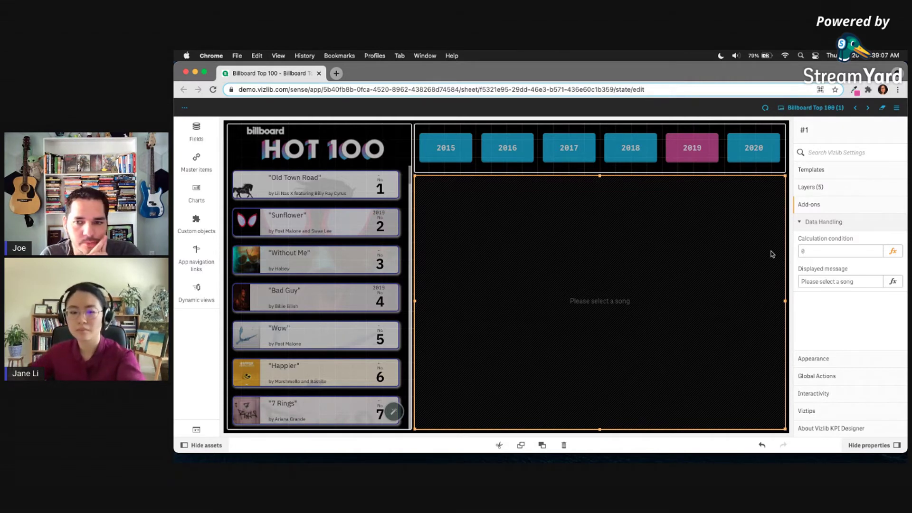
Replace the lyrics panel's calculation condition with the expression GetSelectedCount (Title)
double_click(853, 251)
left_click(902, 251)
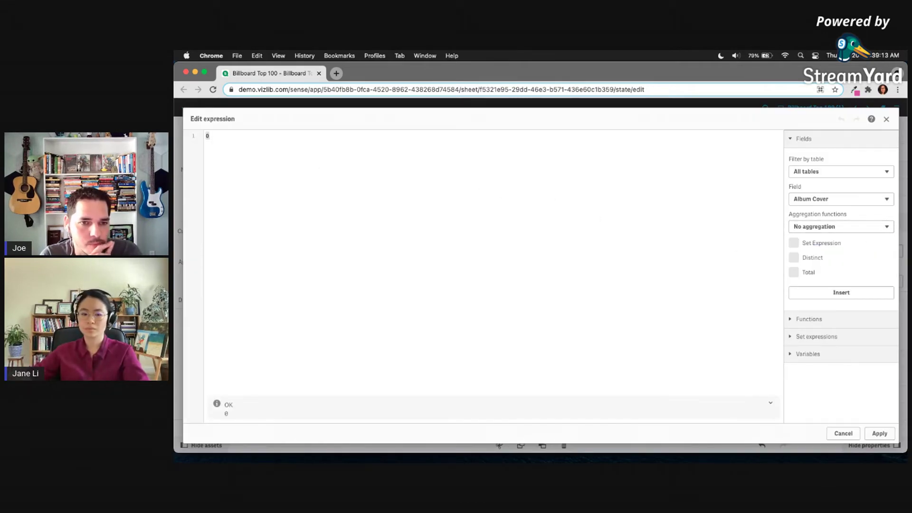
type("get")
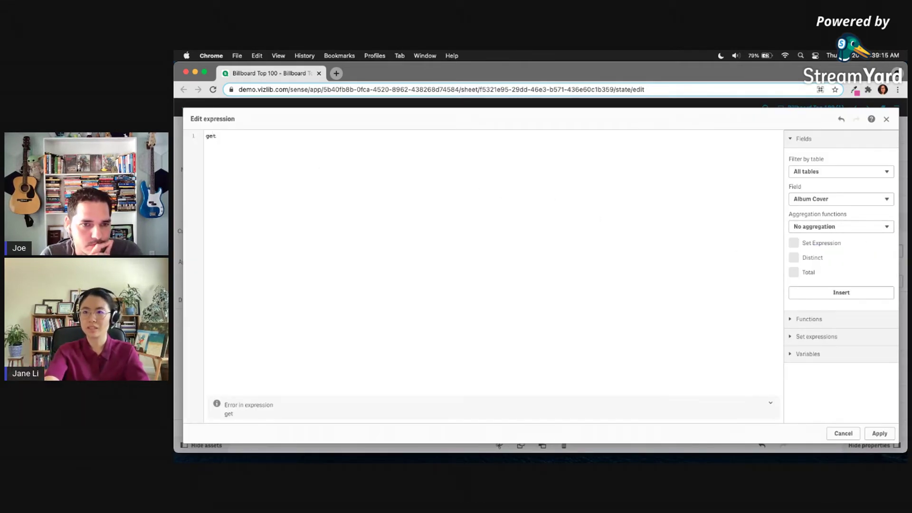
type("SelectedCount")
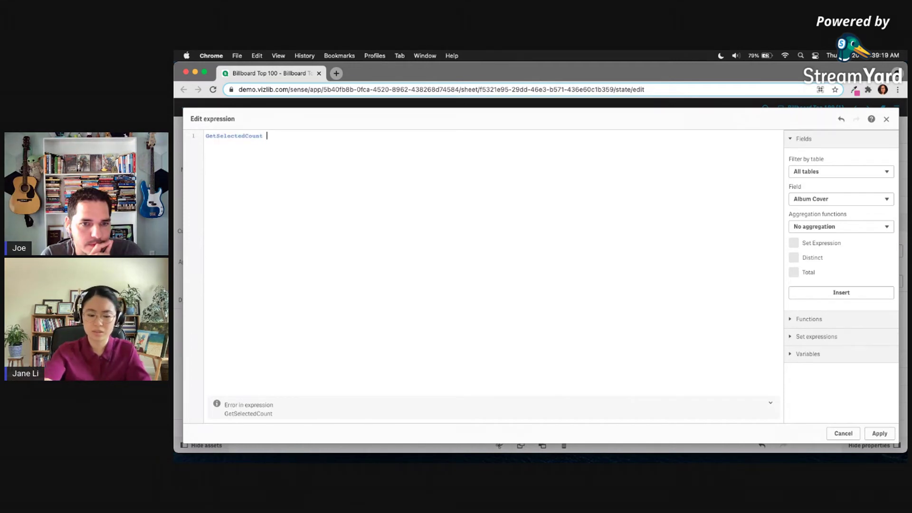
type(" Title")
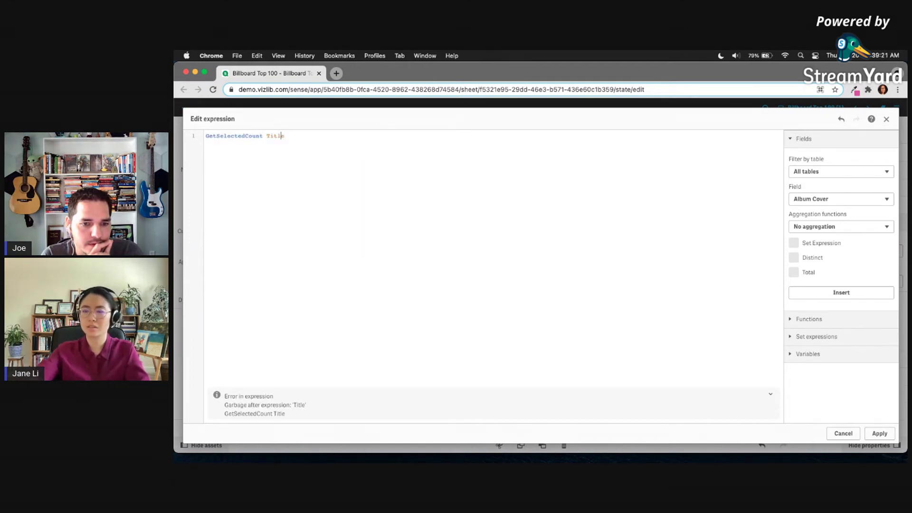
type("(")
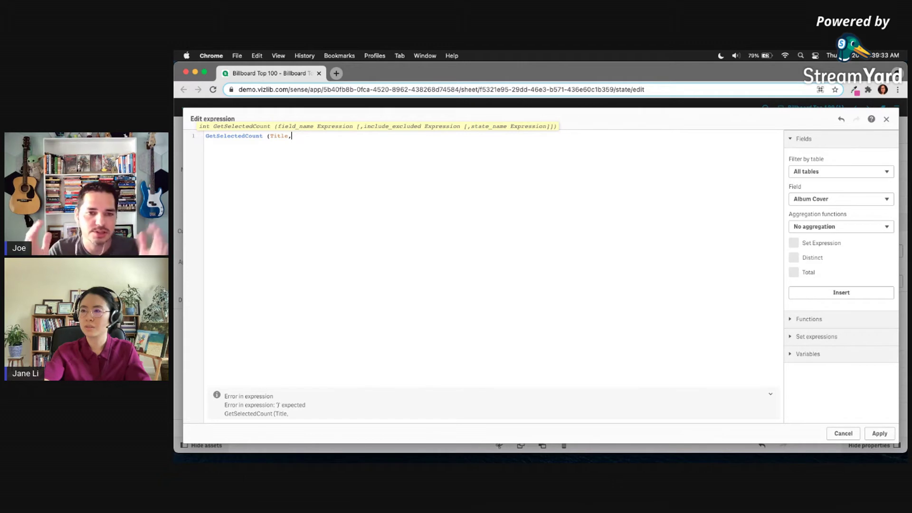
key("BackSpace")
type(")")
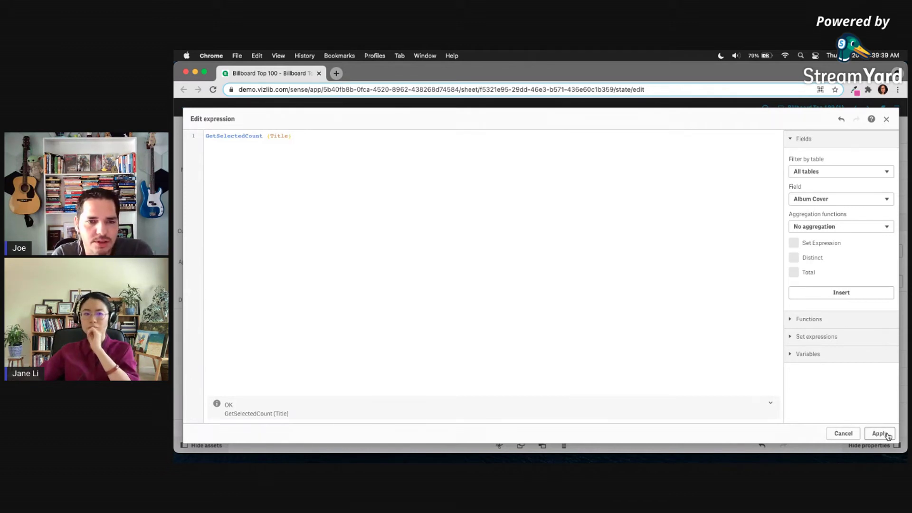
Rewrite the lyrics panel's calculation condition without the space, as GetSelectedCount(Title), and apply it
left_click(267, 134)
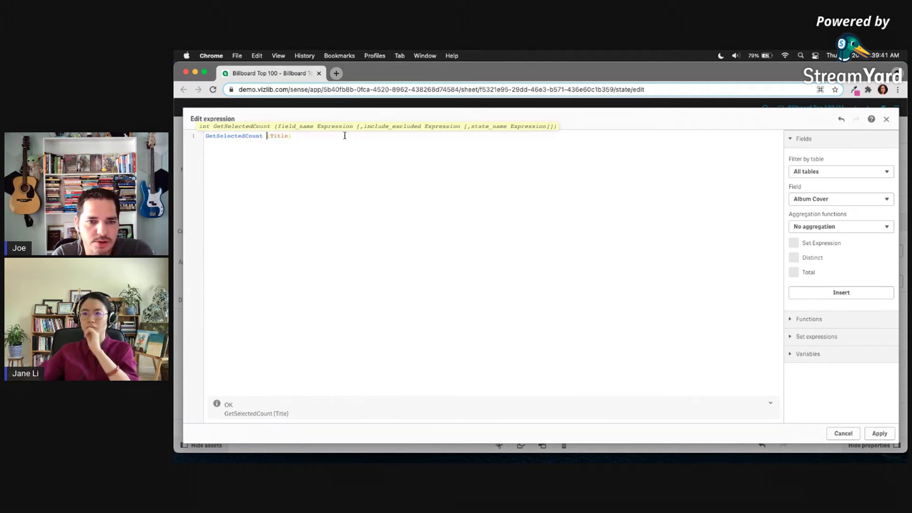
key("BackSpace")
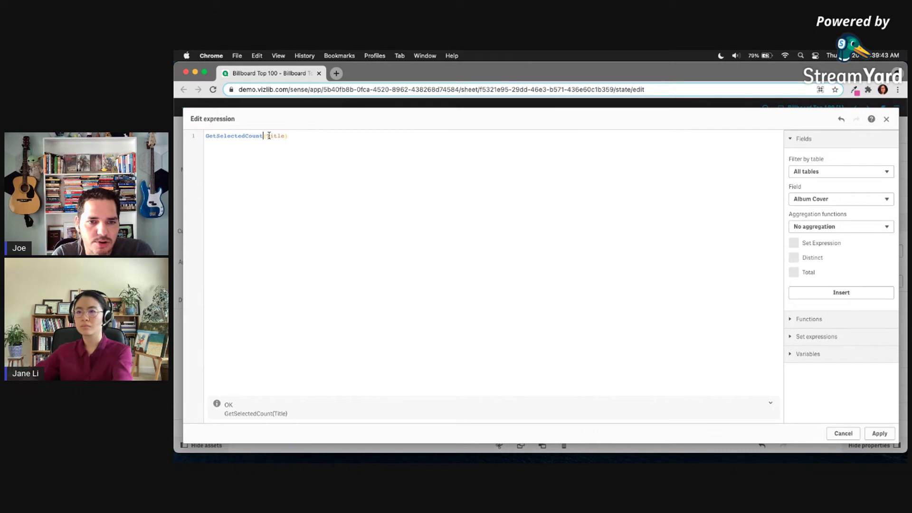
key("BackSpace")
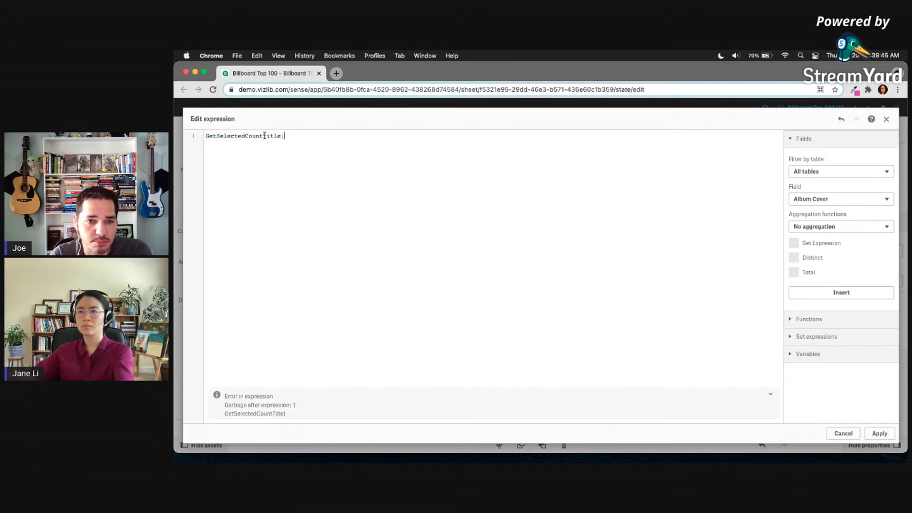
key("BackSpace")
key("BackSpace")
key("BackSpace")
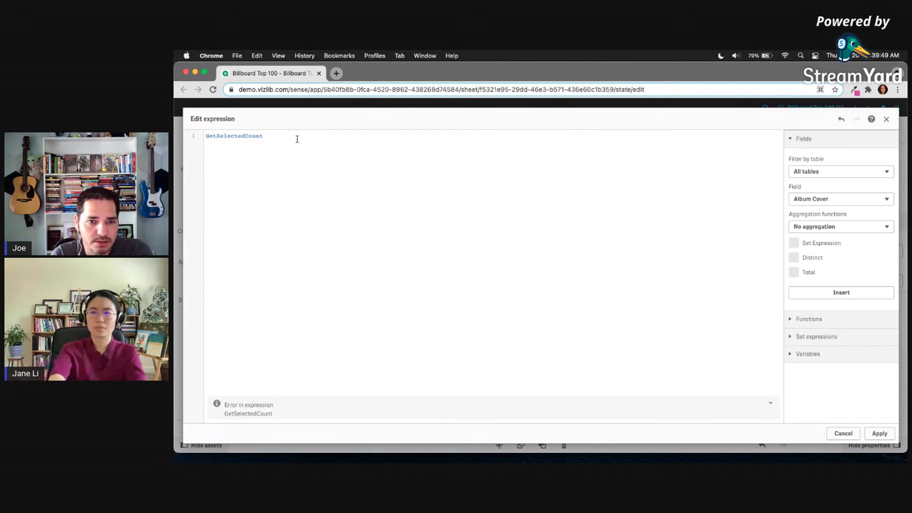
type("(tit")
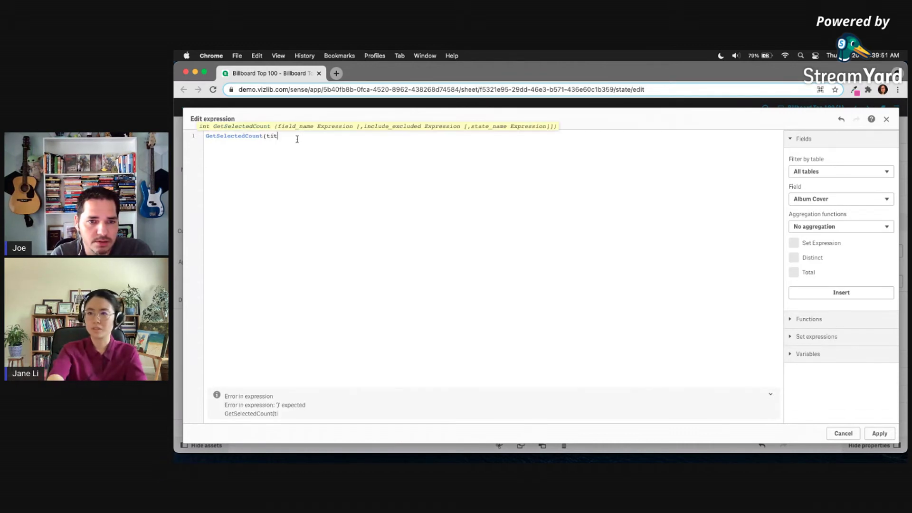
type("le")
key("Return")
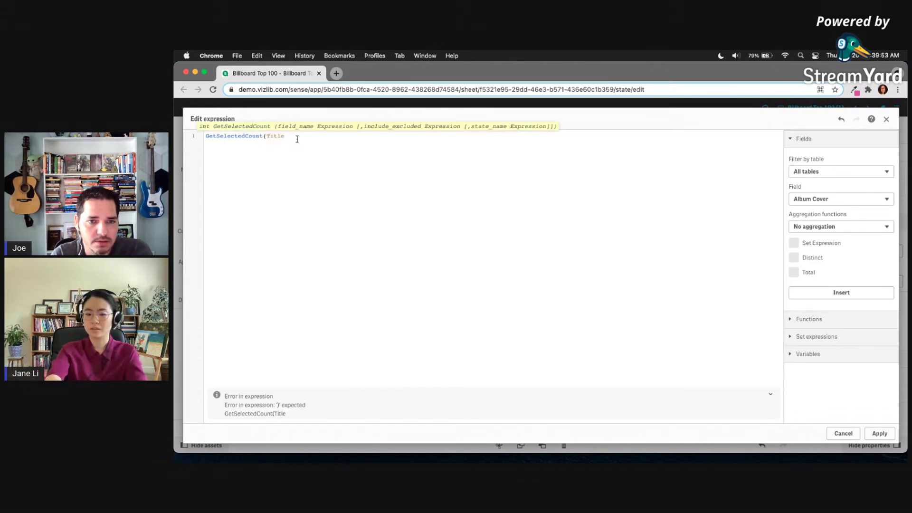
type("()")
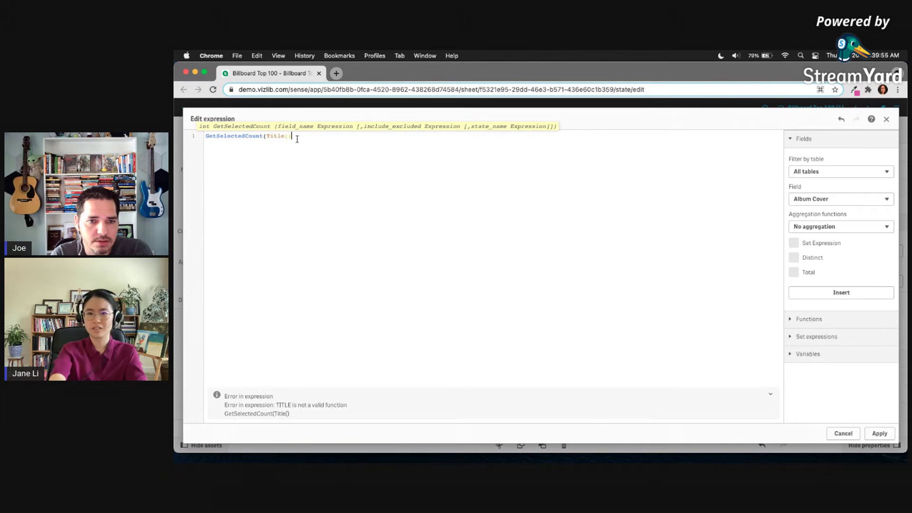
key("BackSpace")
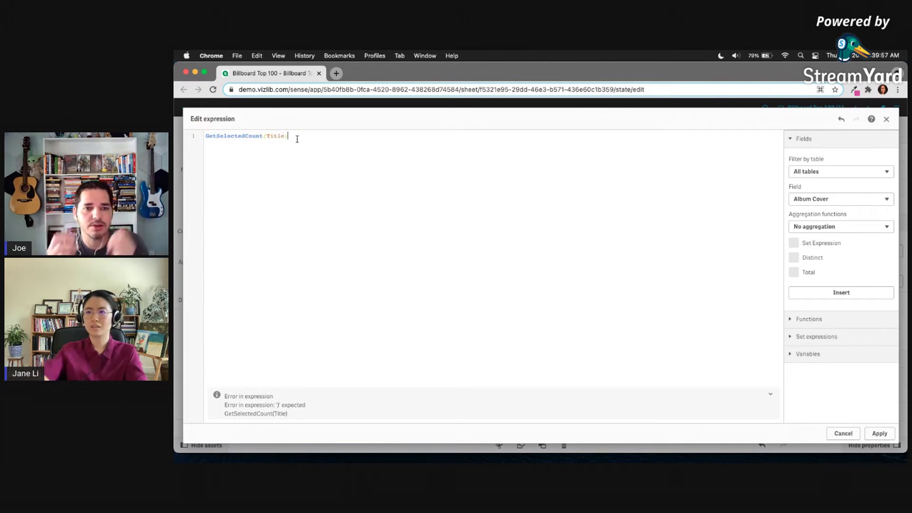
left_click(879, 433)
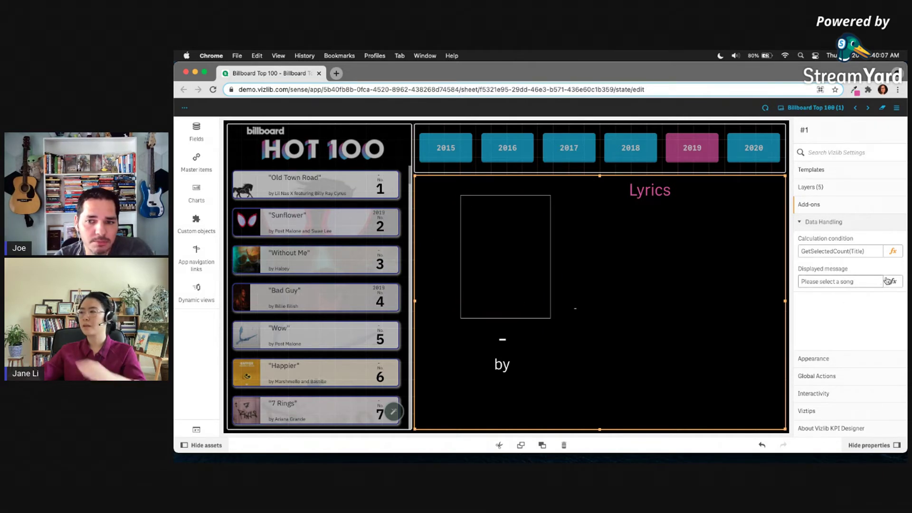
Wrap the lyrics panel's calculation condition in an if statement, if(GetSelectedCount(Title)=1,1,0), and apply it
left_click(893, 251)
double_click(206, 136)
left_click(206, 136)
type("if(")
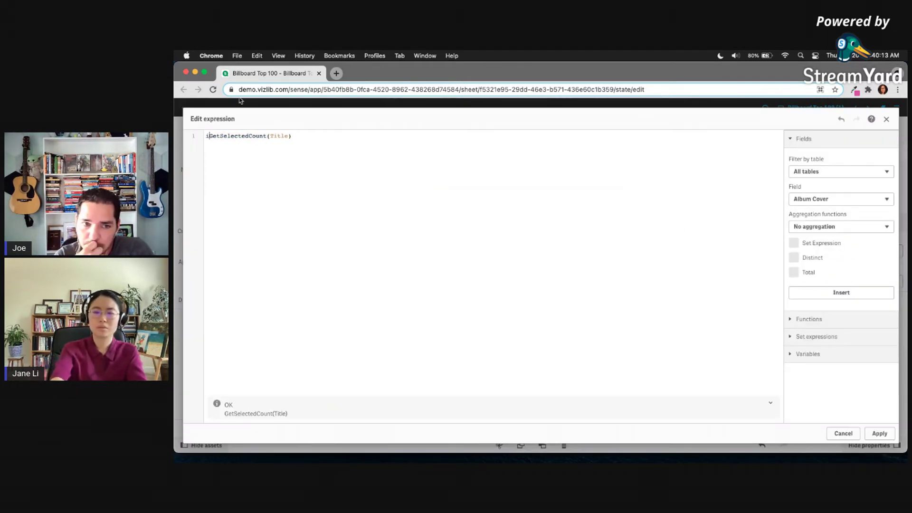
left_click(370, 154)
type(")")
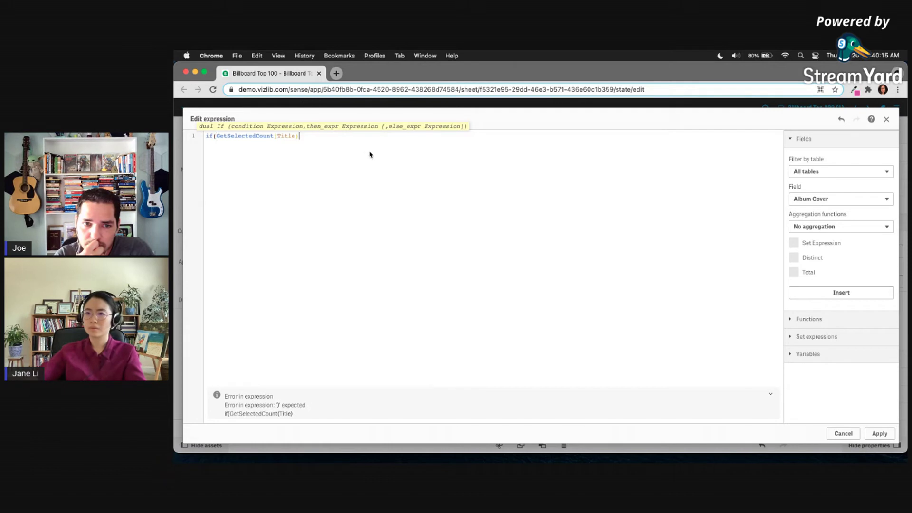
type(")")
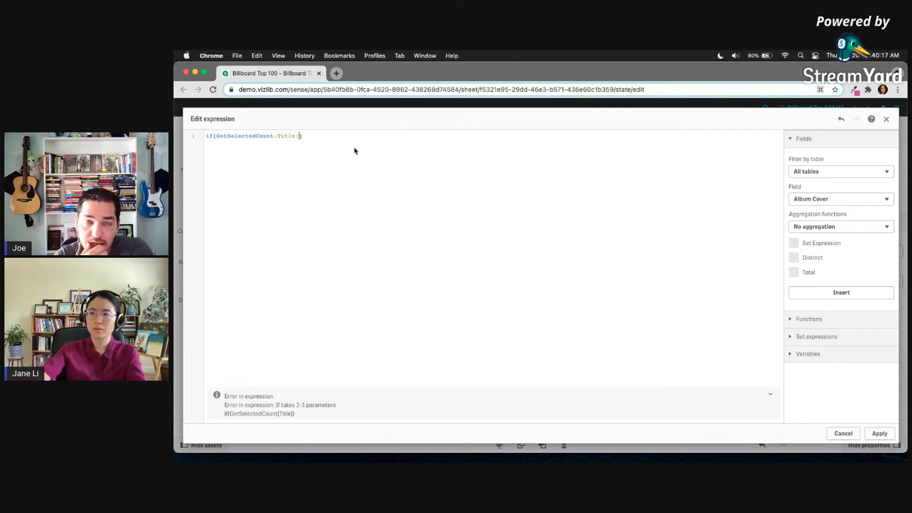
key("Left")
type("=1")
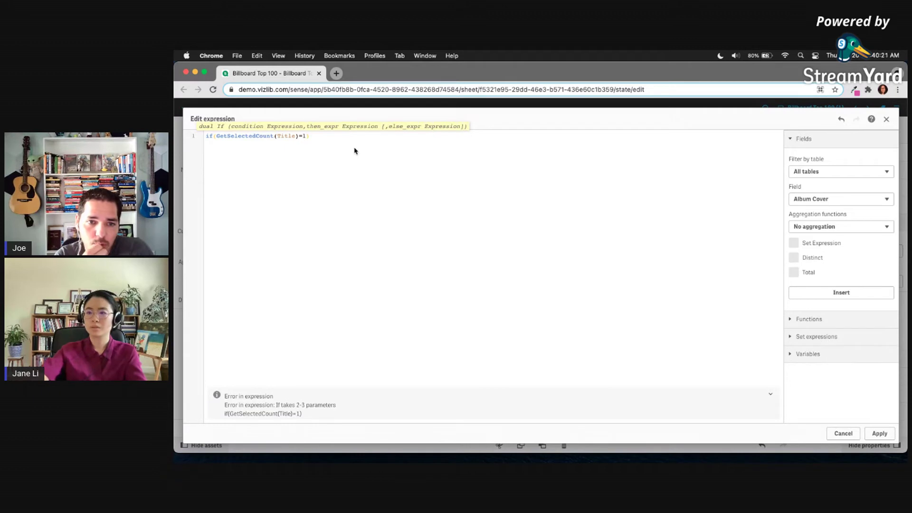
type(",1,0")
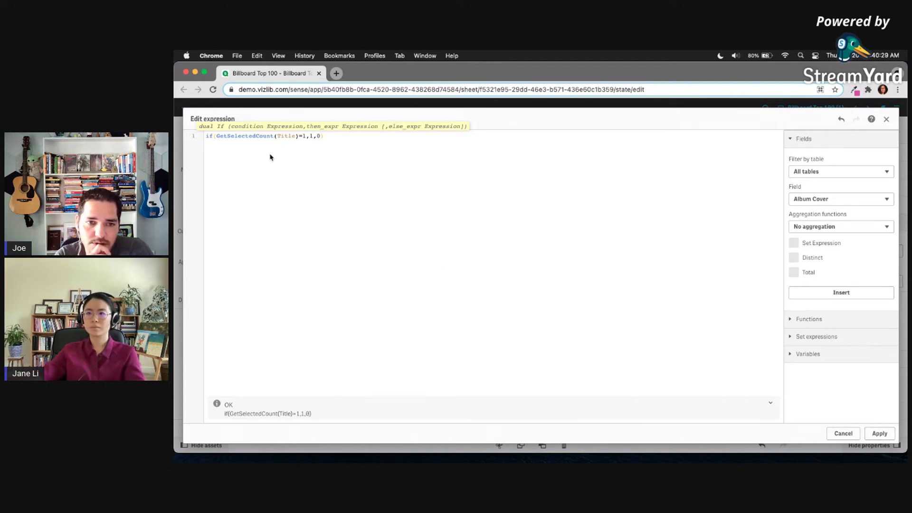
left_click(889, 437)
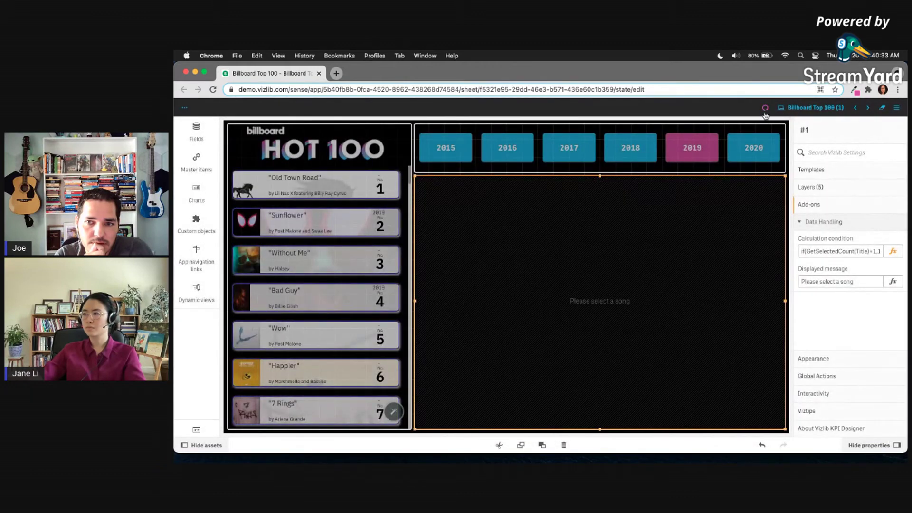
Test the lyrics panel in analysis mode by selecting 2018 and "God's Plan", and adding and removing "In My Feelings" from the selection
key("super+e")
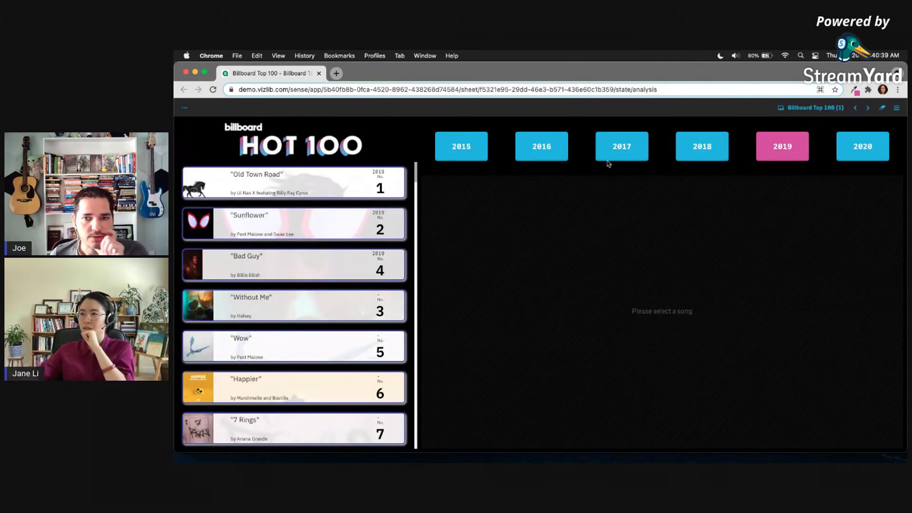
left_click(703, 150)
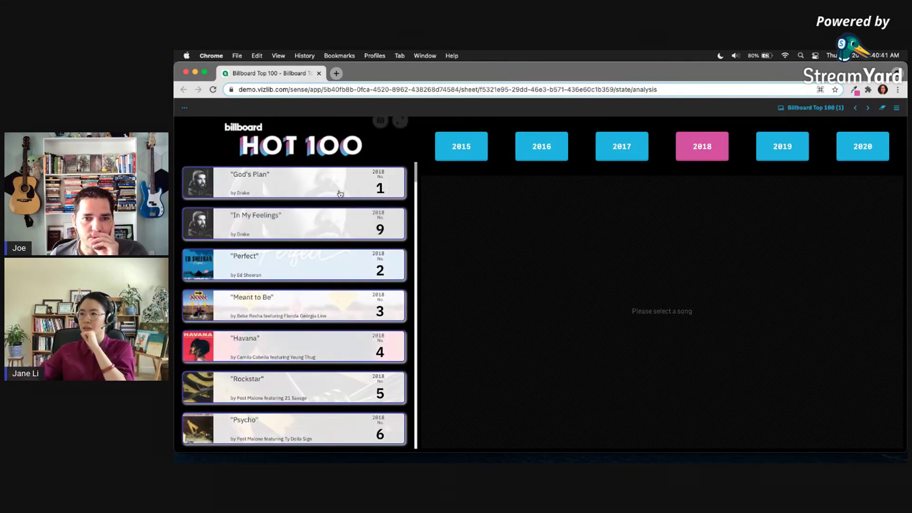
left_click(342, 188)
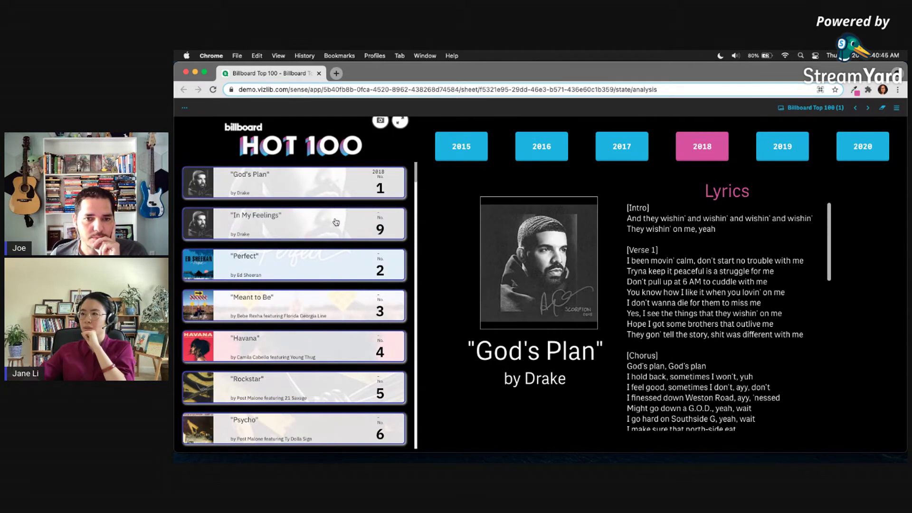
left_click(336, 222)
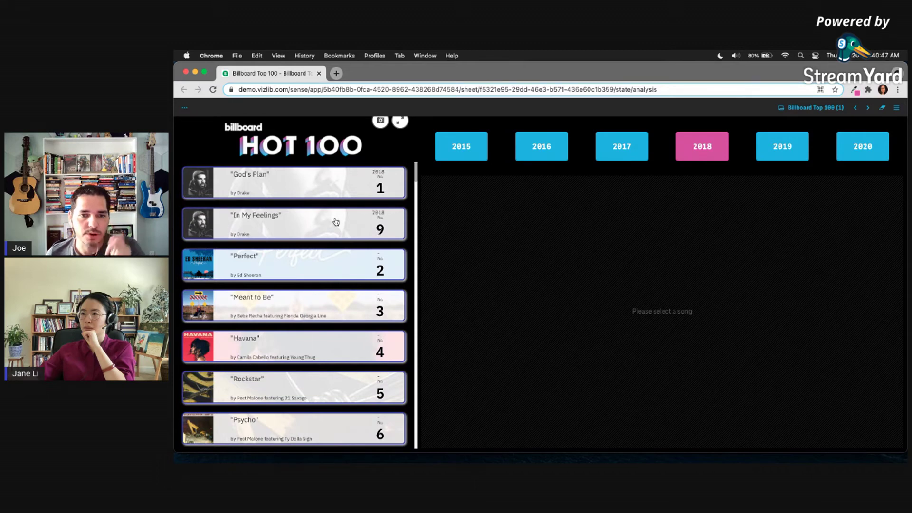
left_click(335, 222)
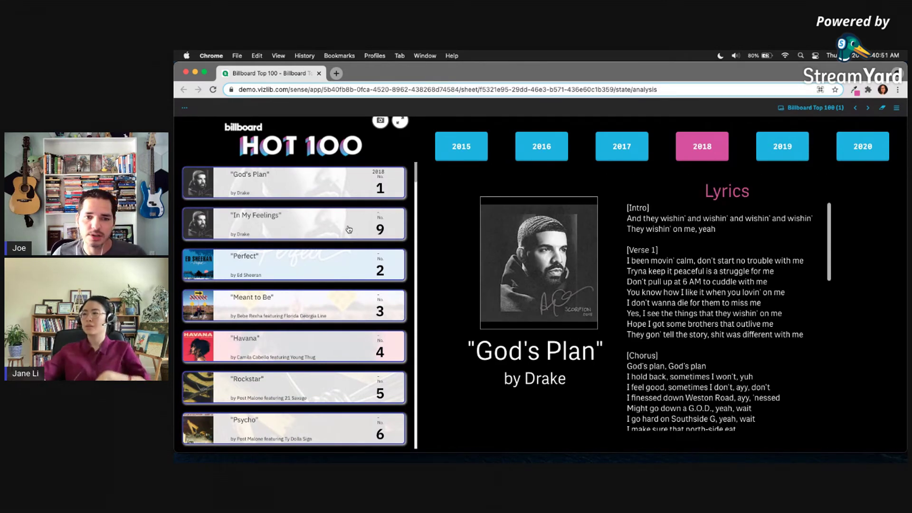
left_click(335, 222)
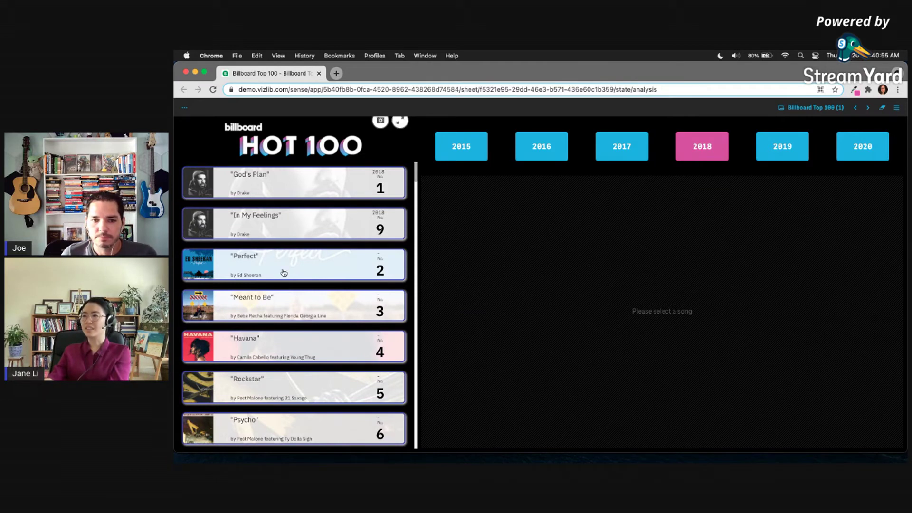
left_click(293, 196)
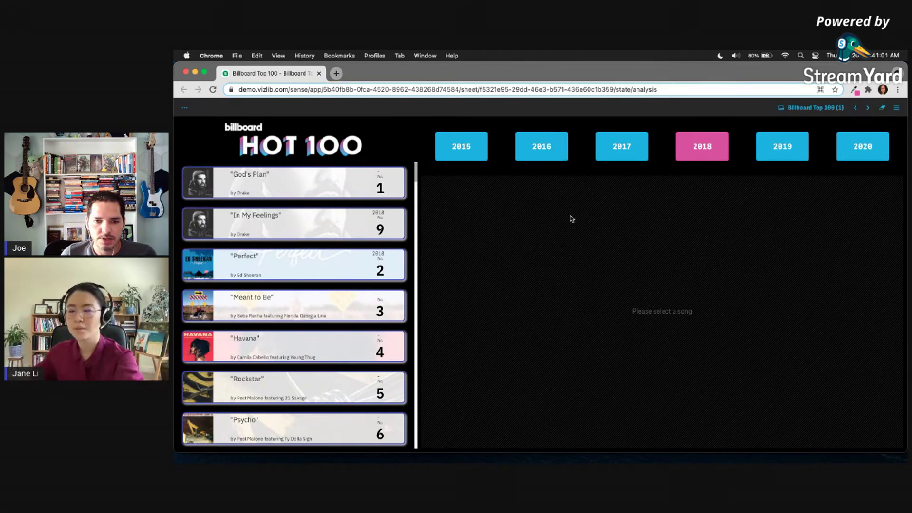
Switch the year selection to 2017 and return the sheet to editing
left_click(686, 152)
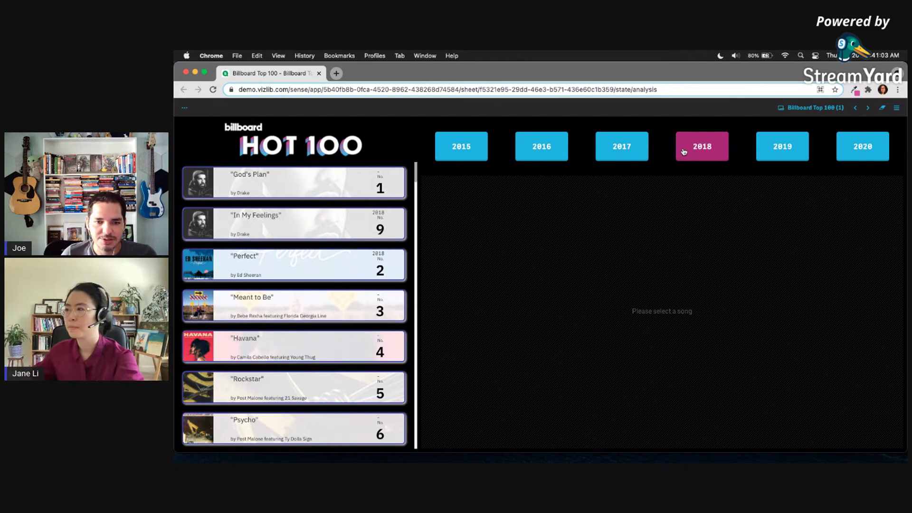
left_click(632, 155)
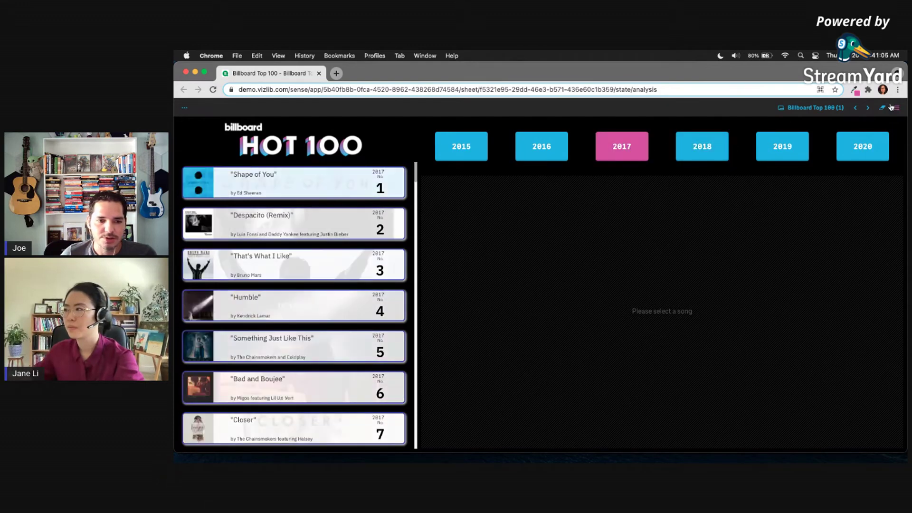
left_click(881, 108)
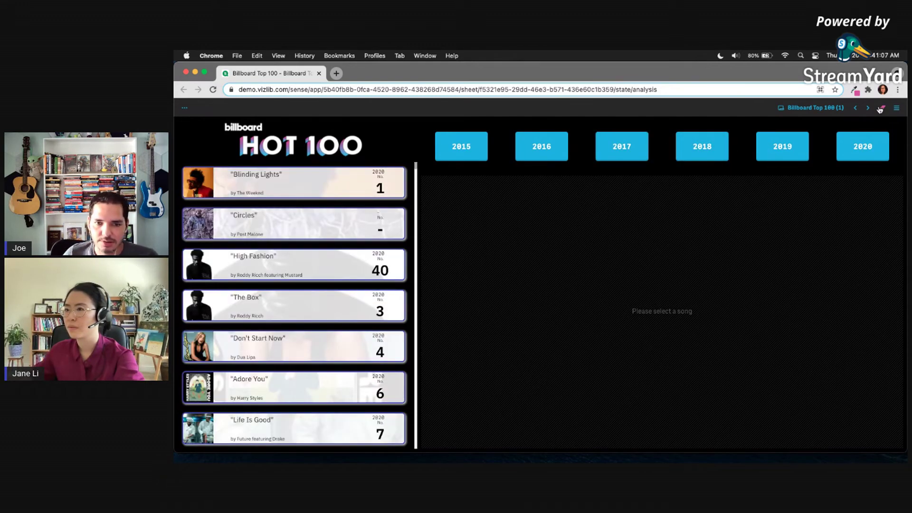
left_click(881, 109)
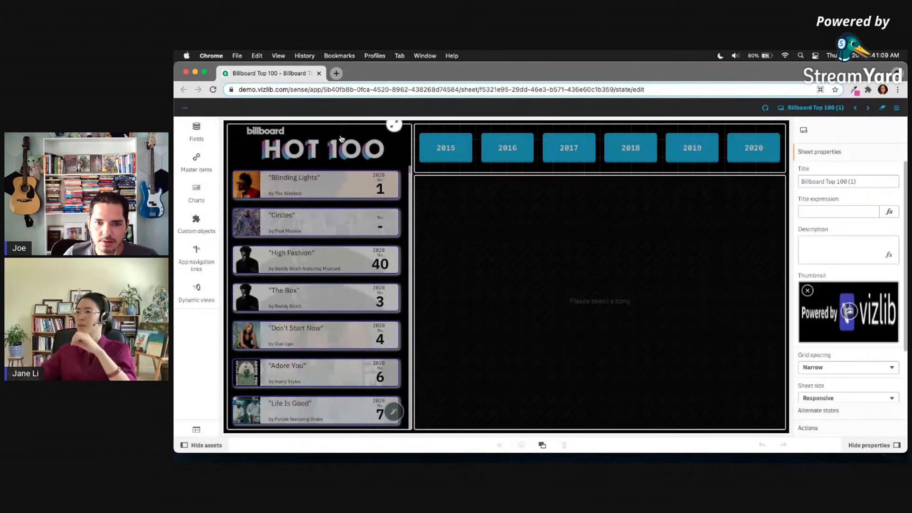
Open the Hot 100 tiles' data settings and inspect the Ranking and only(Year) measures
left_click(340, 135)
left_click(813, 189)
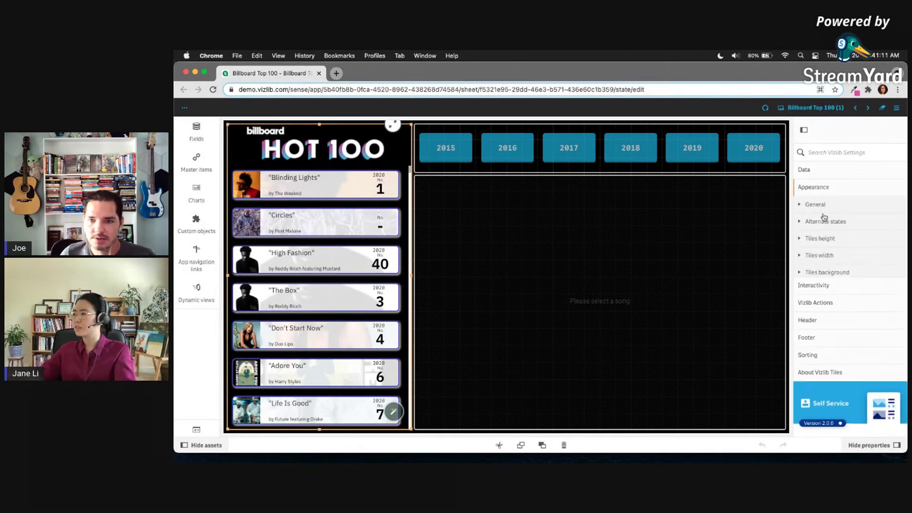
left_click(815, 170)
left_click(840, 231)
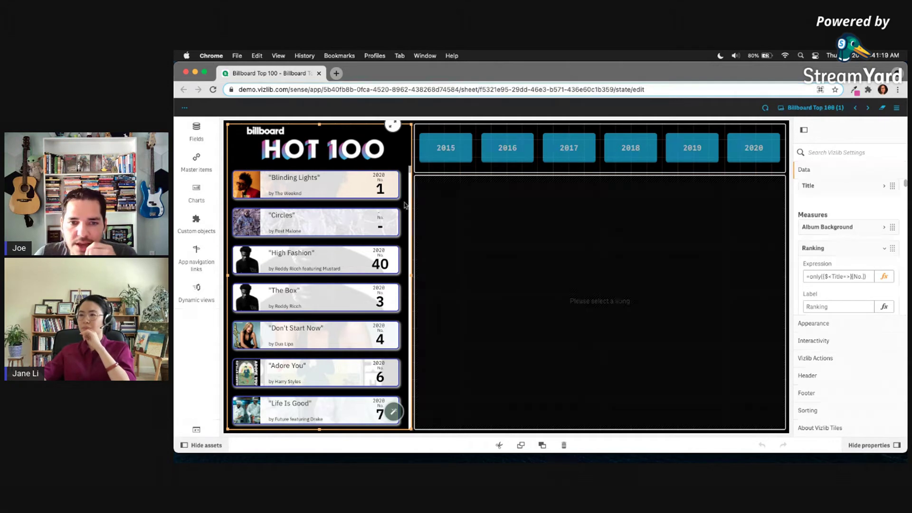
left_click(845, 248)
scroll(849, 248, "down", 3)
scroll(850, 247, "up", 1)
left_click(832, 230)
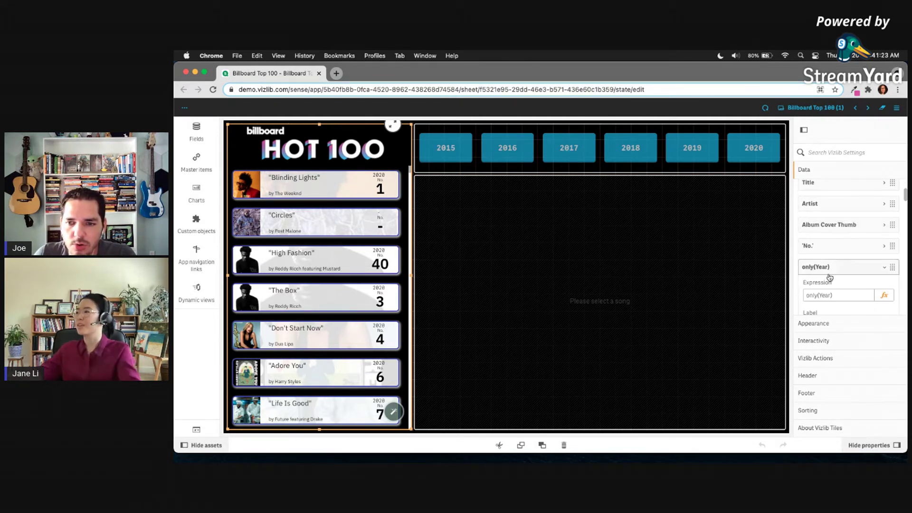
Copy the set expression part $<Title=>} from the Album Cover Thumb measure's expression
left_click(818, 294)
left_click(836, 251)
left_click(830, 225)
left_click_drag(849, 255, 827, 253)
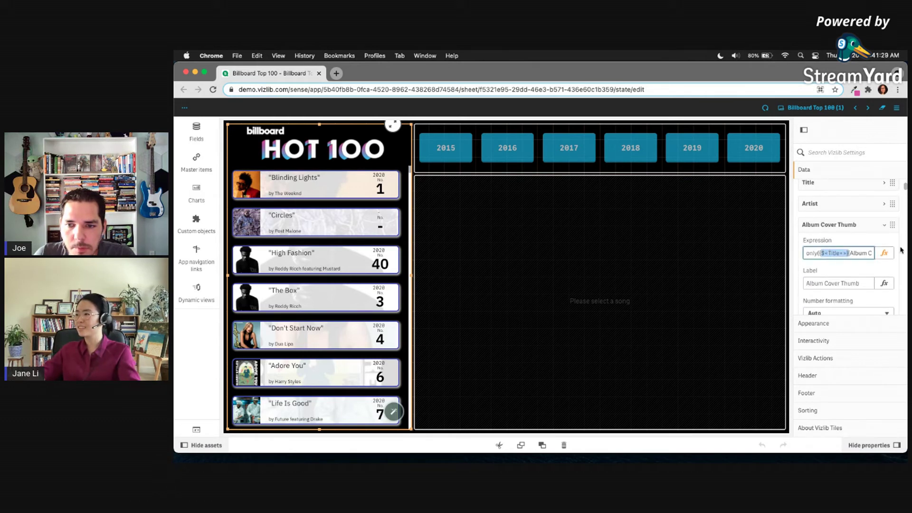
left_click(862, 234)
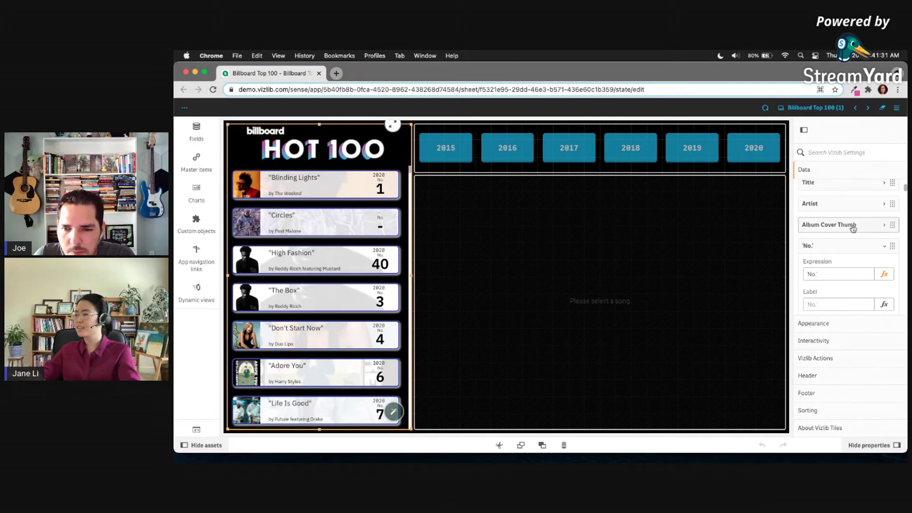
left_click(855, 229)
left_click(853, 234)
left_click(813, 279)
left_click(884, 274)
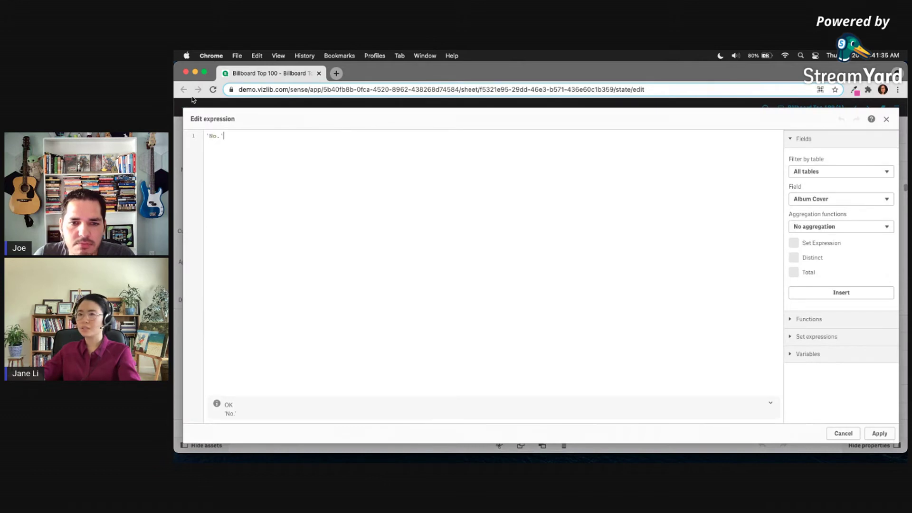
left_click(886, 120)
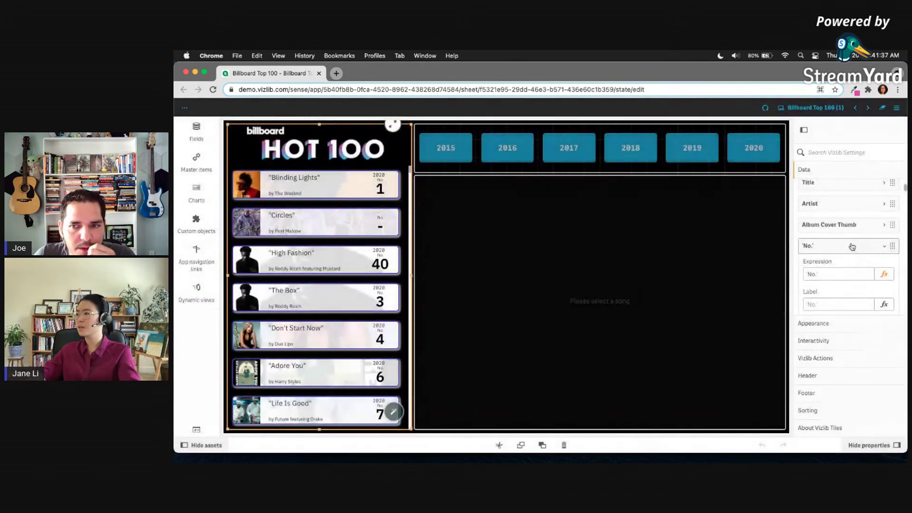
Change the only(Year) measure of the Hot 100 tiles to only({$<Title=>}Year) so it ignores title selections
left_click(851, 247)
left_click(883, 294)
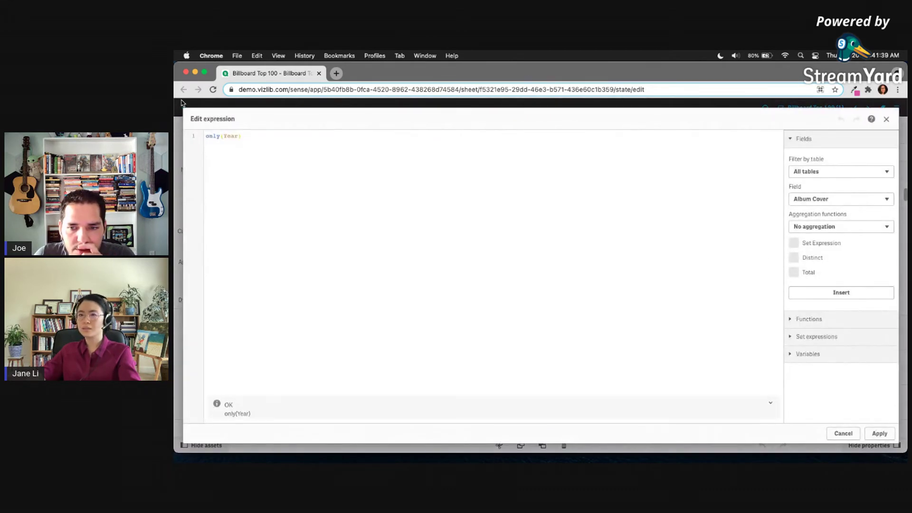
left_click(223, 136)
type("$<Title=>}")
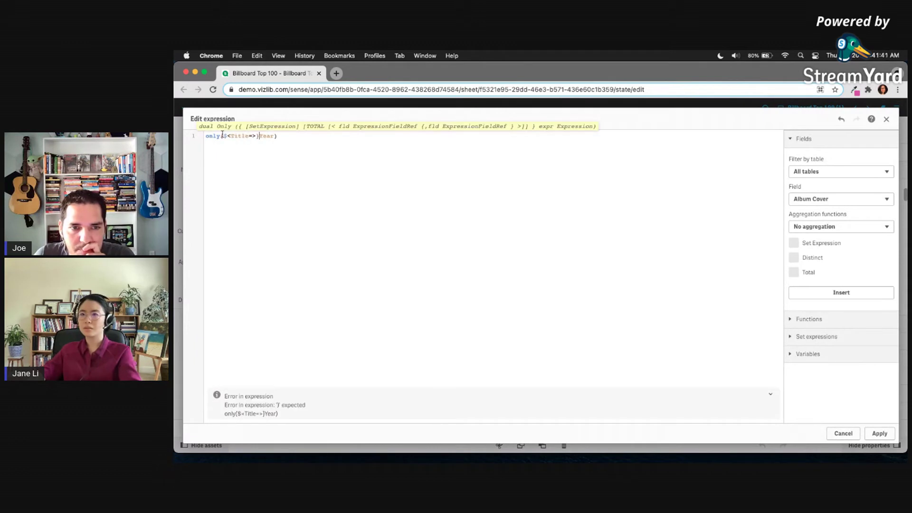
type("{")
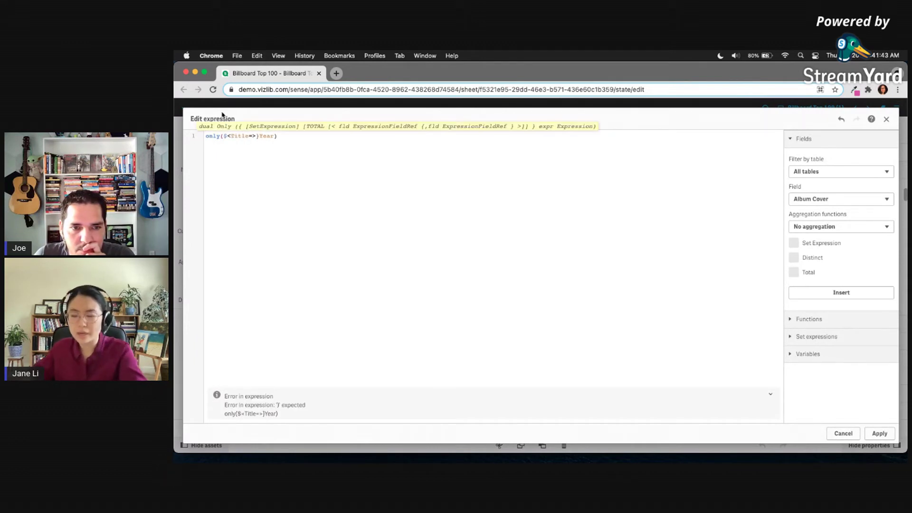
left_click(879, 434)
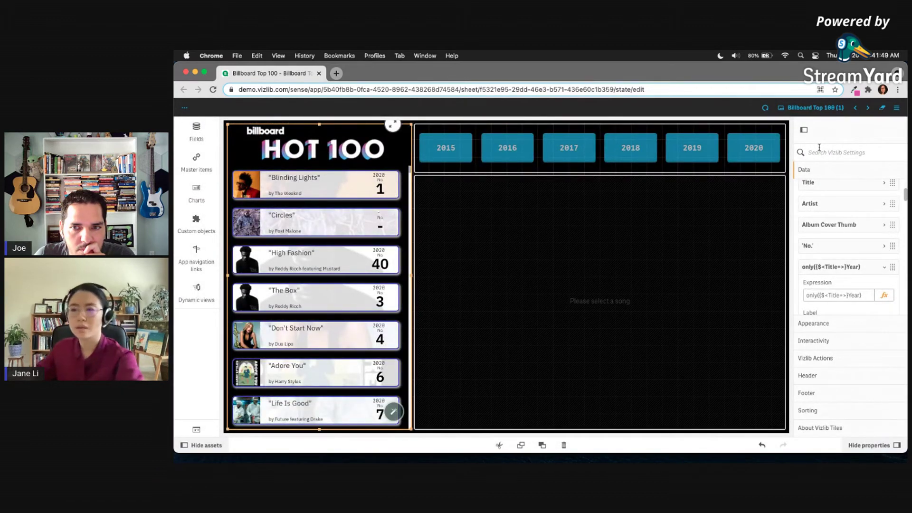
Test the tiles in analysis mode by selecting 2015 and the song "Uptown Funk"
left_click(883, 108)
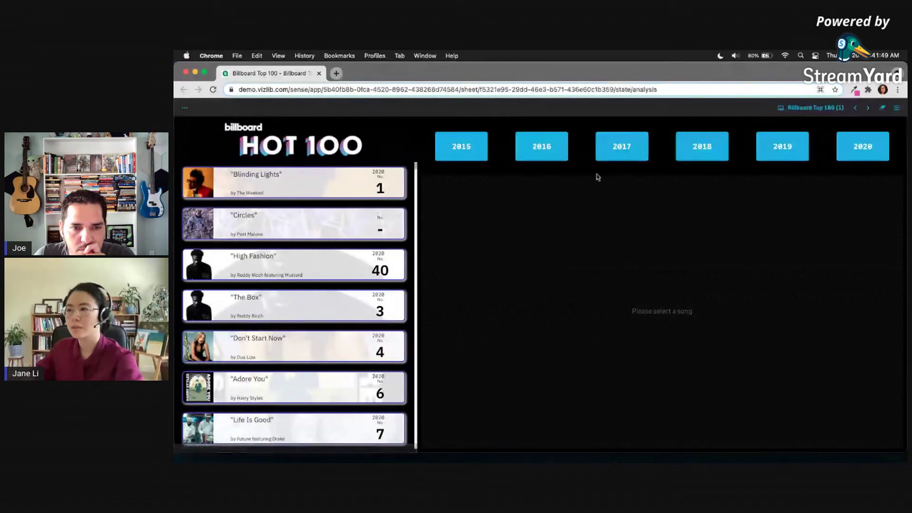
left_click(474, 151)
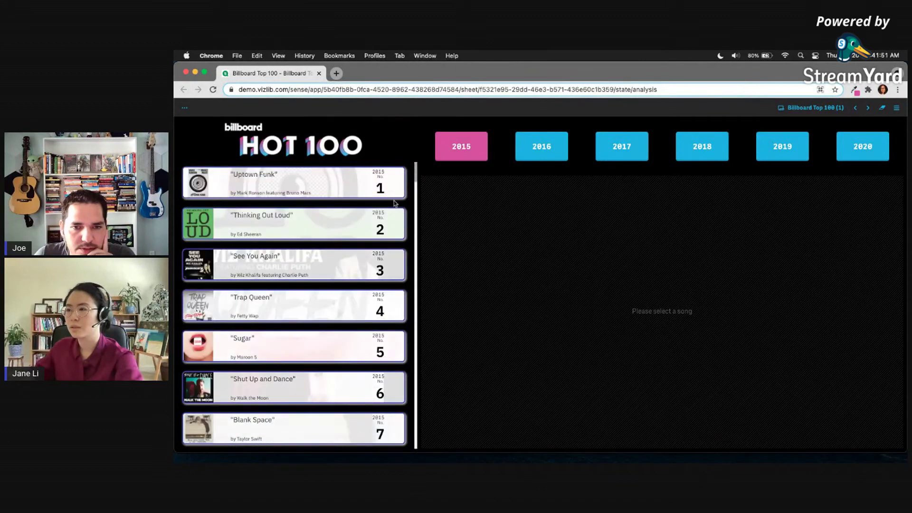
left_click(346, 181)
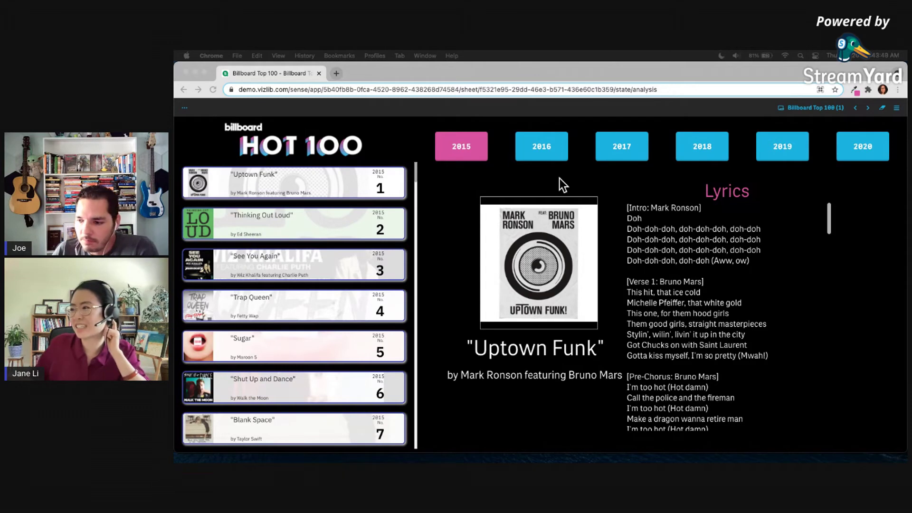
Return the sheet to editing and search the lyrics panel's Vizlib settings for "edit"
left_click(700, 253)
key("super+e")
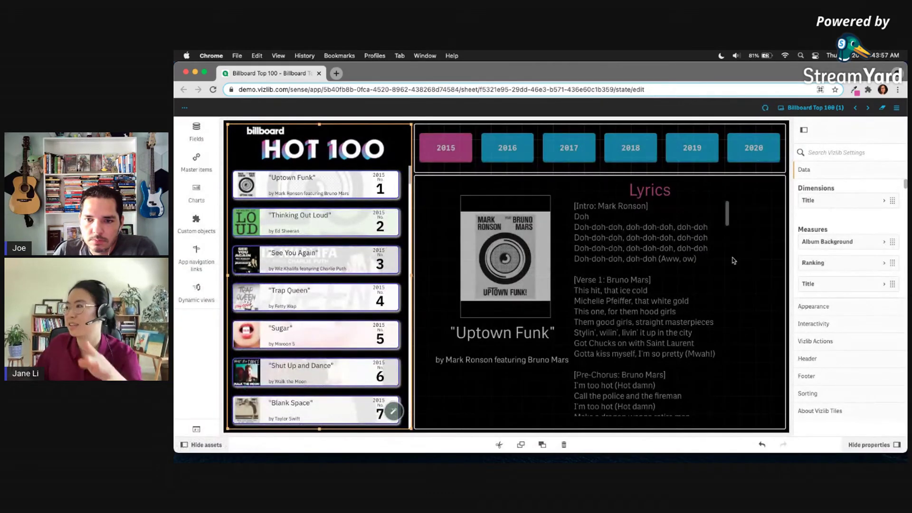
left_click(736, 261)
left_click(814, 222)
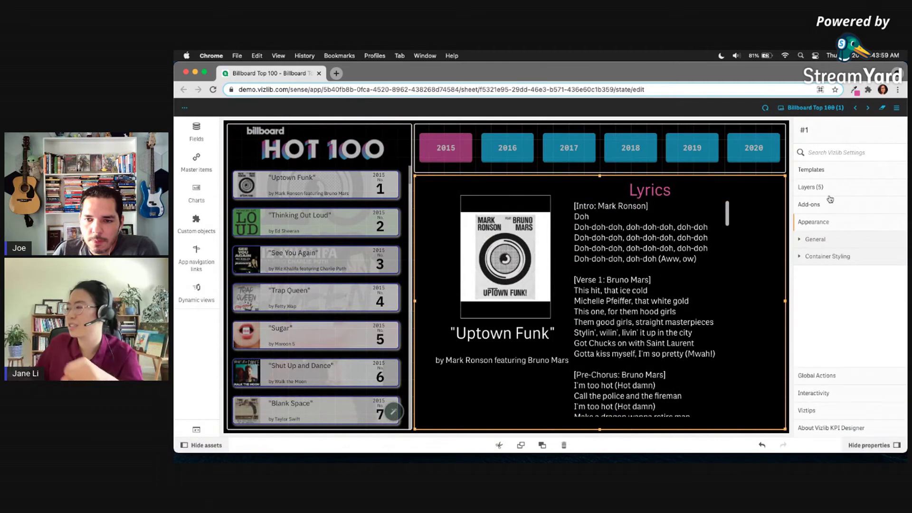
left_click(843, 242)
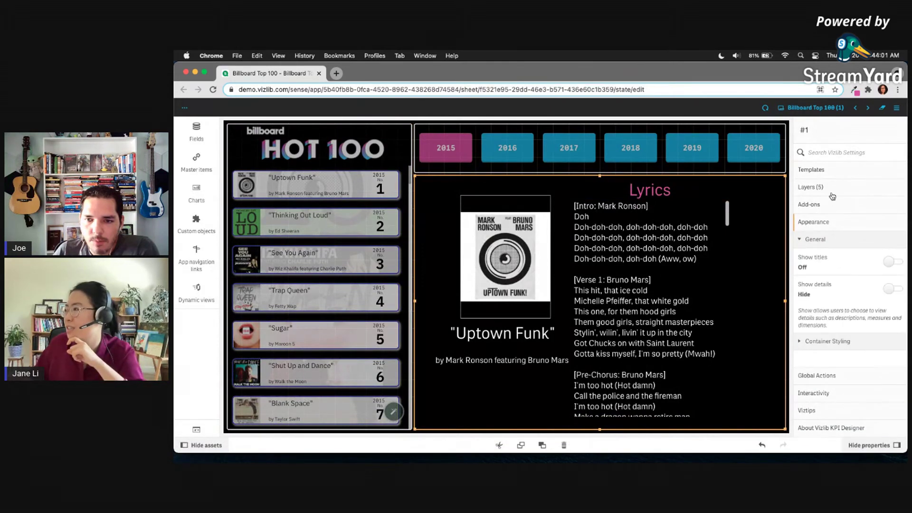
left_click(821, 153)
type("edit")
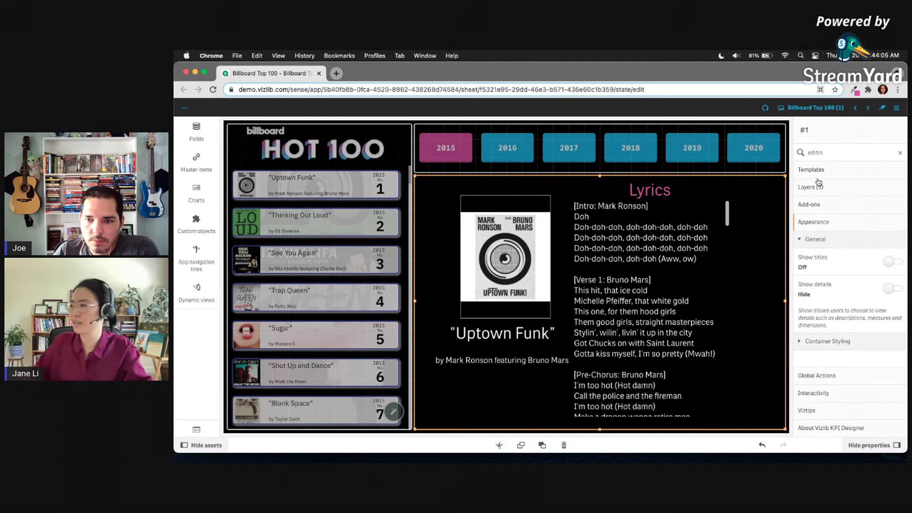
Examine the lyrics panel's Interactivity options, from Snapping and Design mode to the tooltip and icon settings
left_click(829, 393)
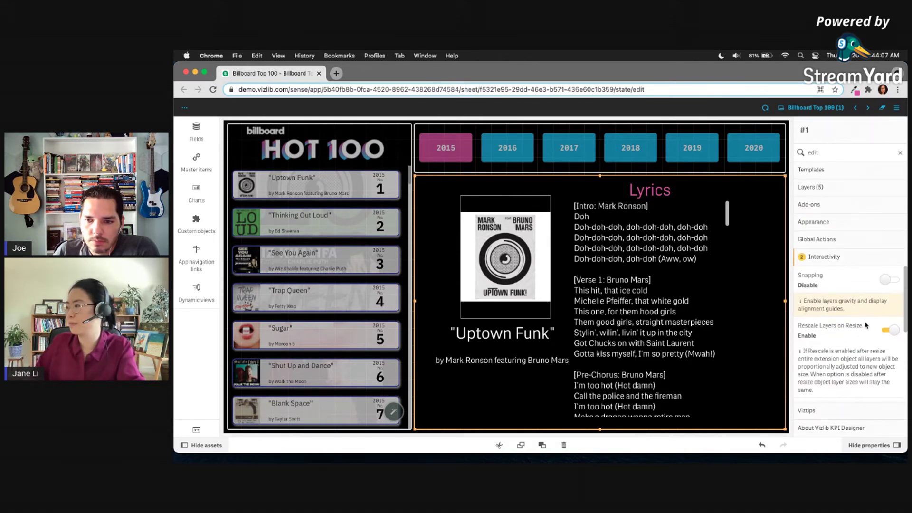
scroll(870, 330, "down", 5)
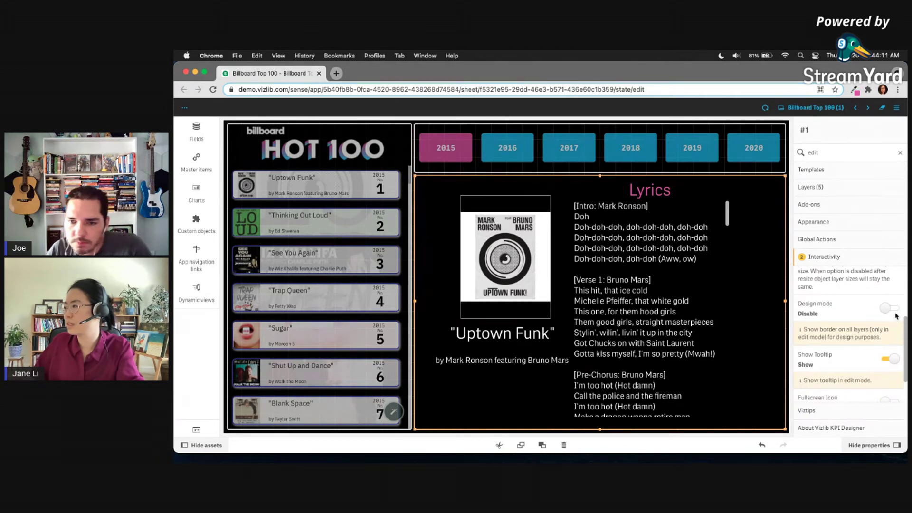
scroll(862, 354, "down", 1)
scroll(868, 325, "down", 1)
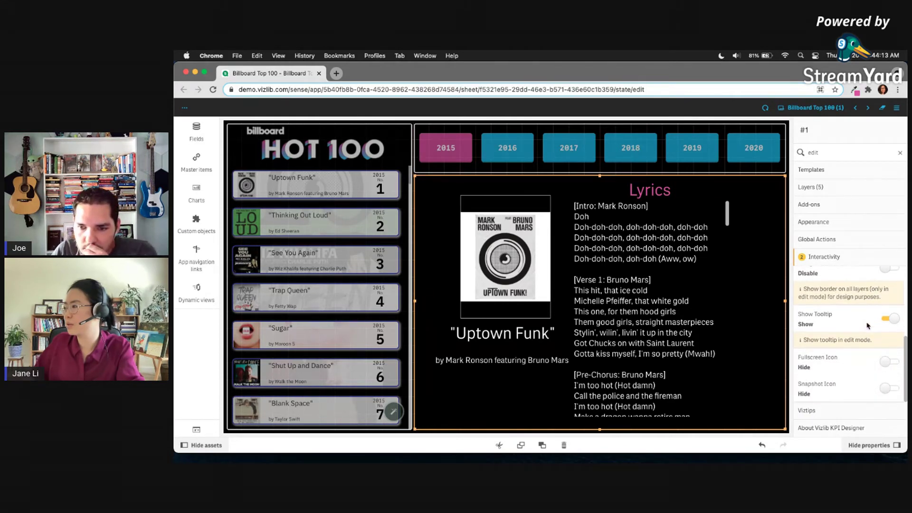
scroll(868, 326, "up", 7)
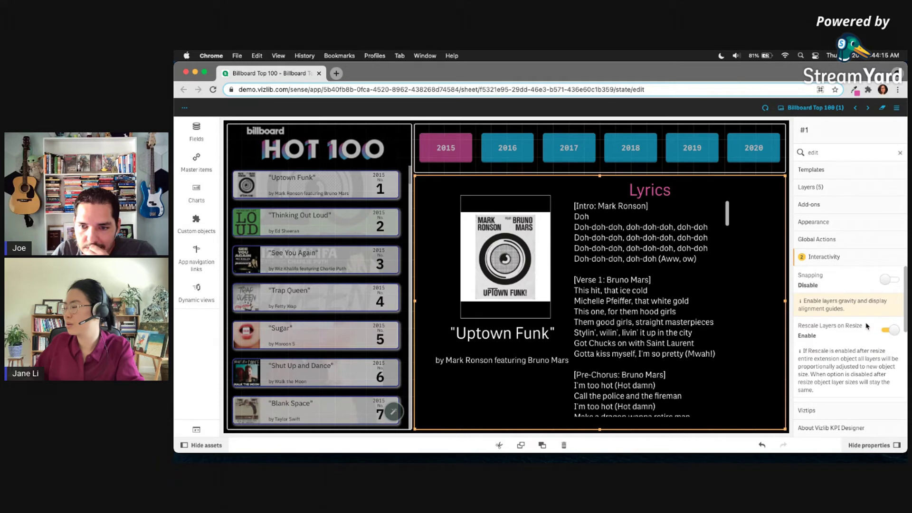
scroll(839, 324, "down", 6)
scroll(840, 324, "up", 3)
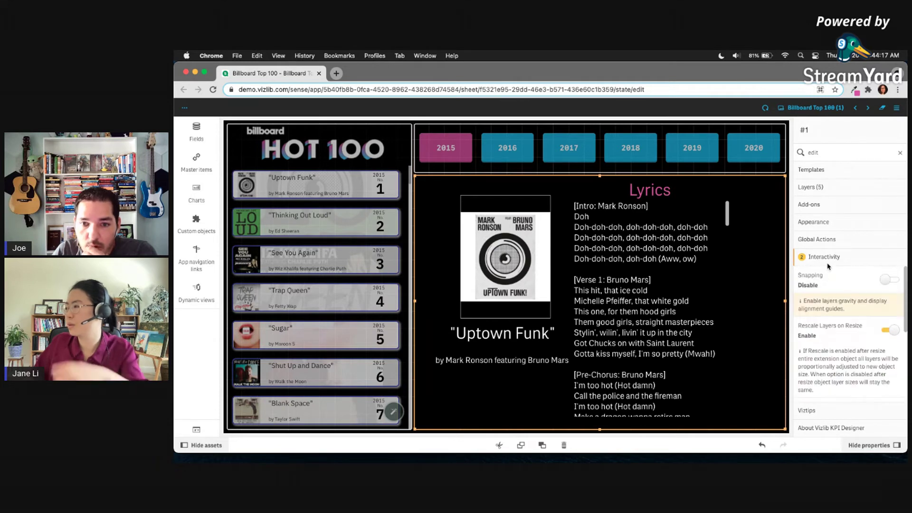
Inspect the MasterItem 2 layer of the lyrics panel, including its layer type and selected master item
left_click(627, 256)
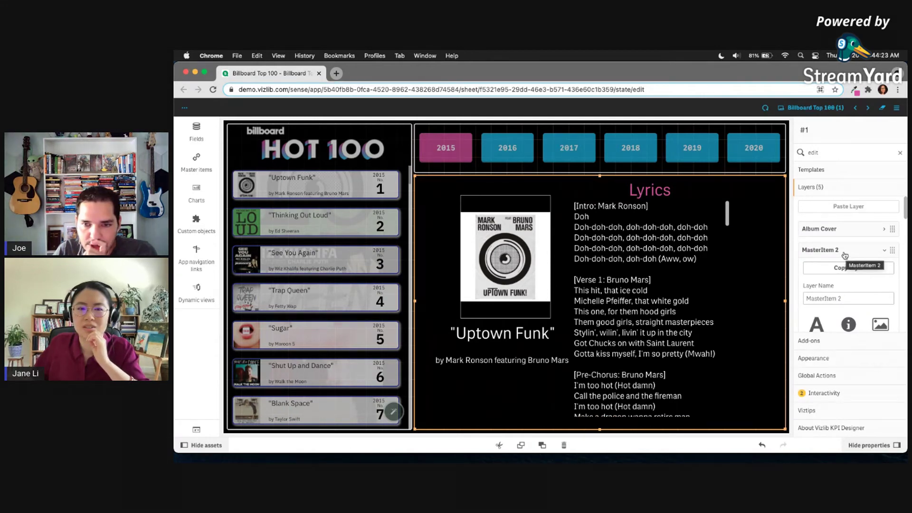
scroll(849, 261, "down", 3)
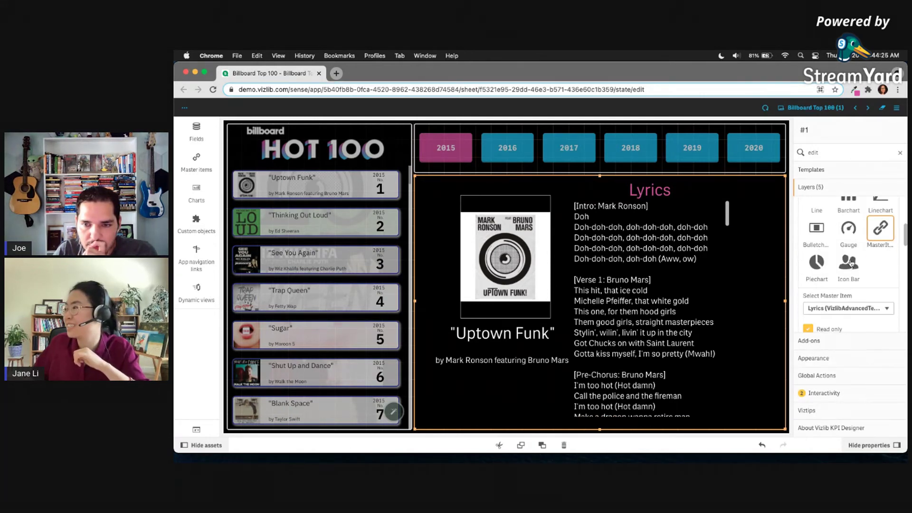
scroll(874, 278, "up", 3)
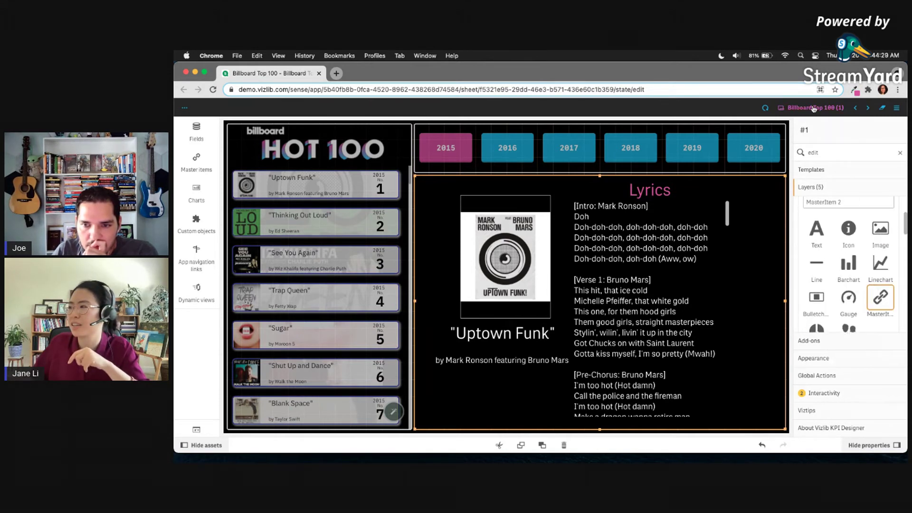
Go to the sheet My new sheet (1) and open its linked Lyrics master visualization for editing
left_click(857, 109)
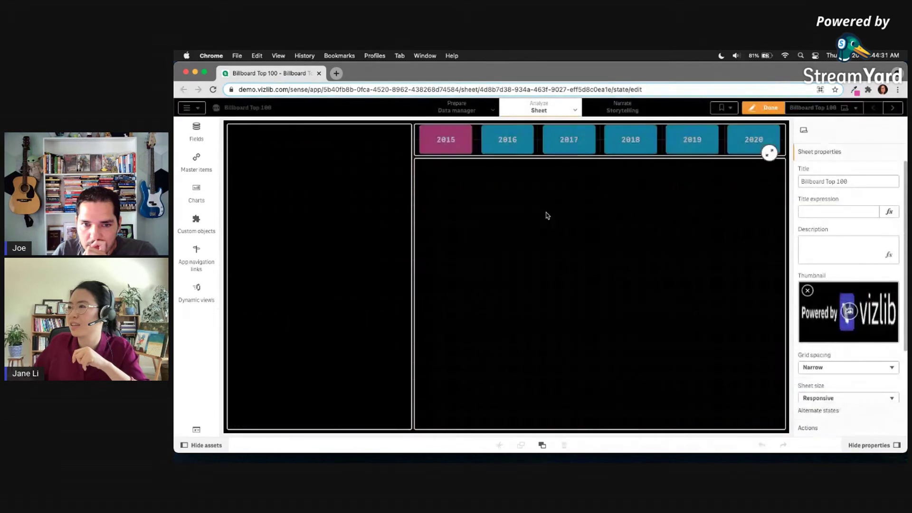
left_click(823, 112)
left_click(610, 203)
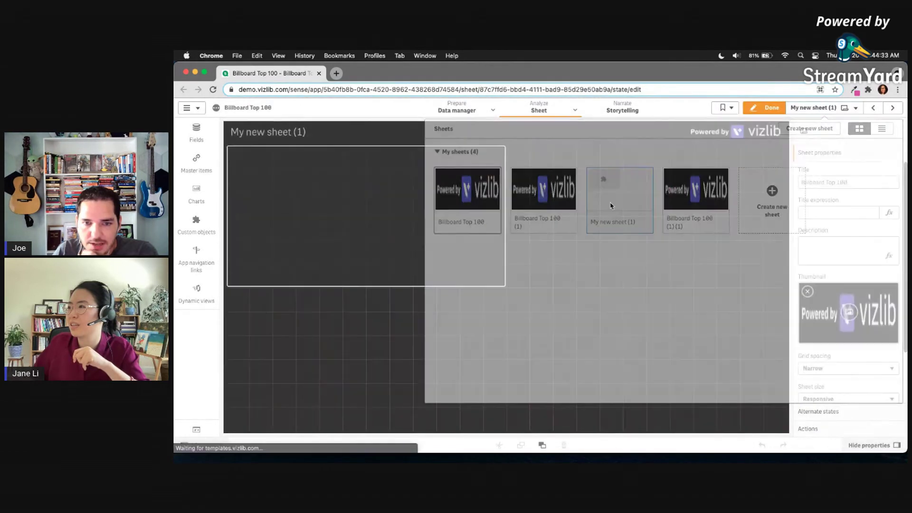
left_click(409, 217)
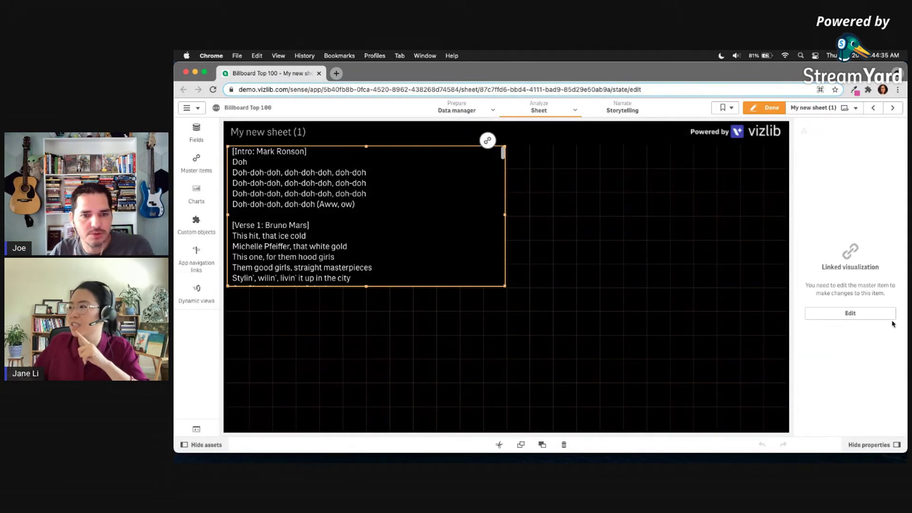
left_click(875, 316)
left_click(640, 300)
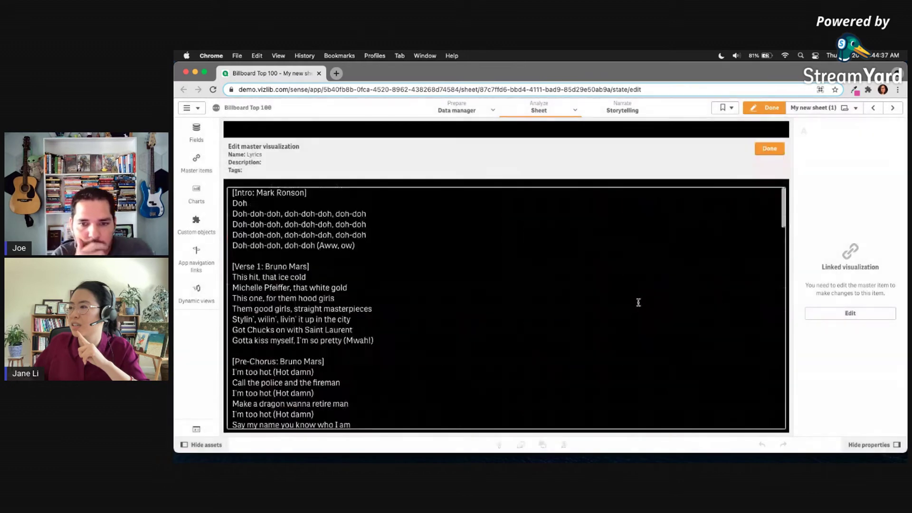
Review the Lyrics text object's Text, Show and Appearance settings, including its Layout and Border options
left_click(824, 192)
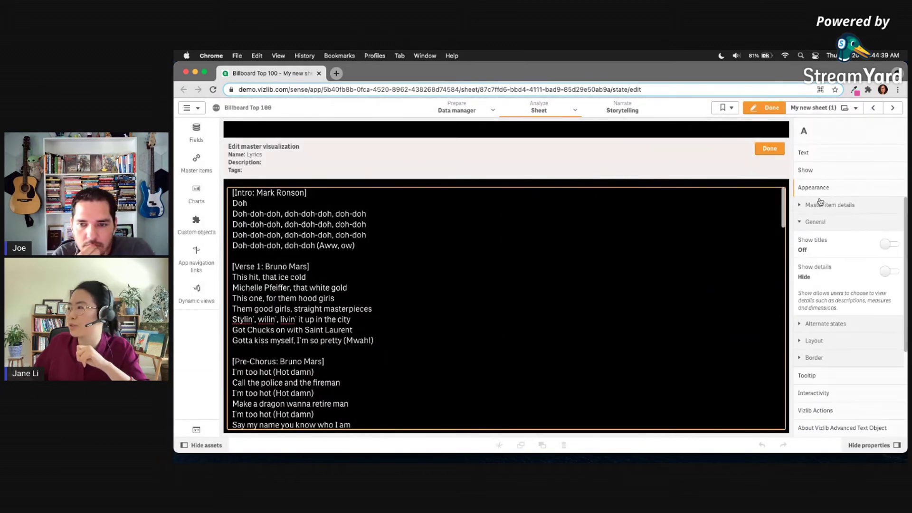
left_click(832, 153)
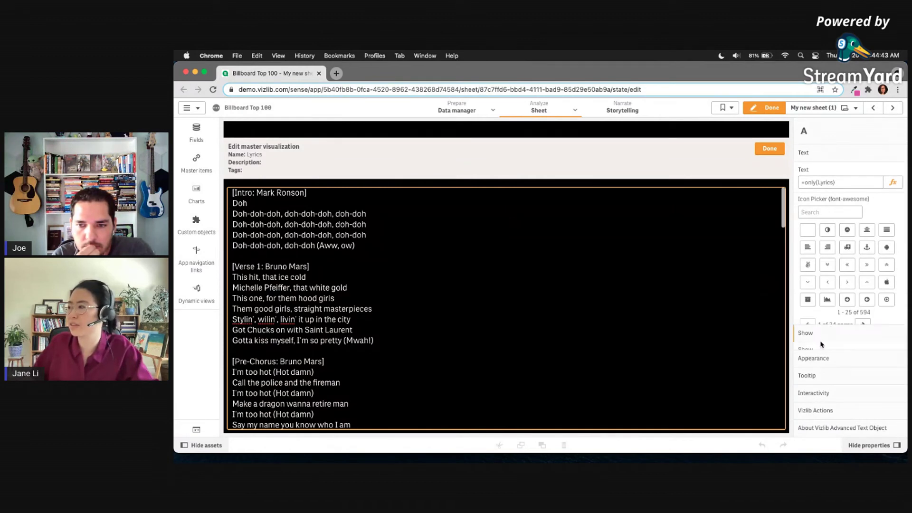
left_click(821, 342)
left_click(819, 359)
scroll(873, 287, "down", 1)
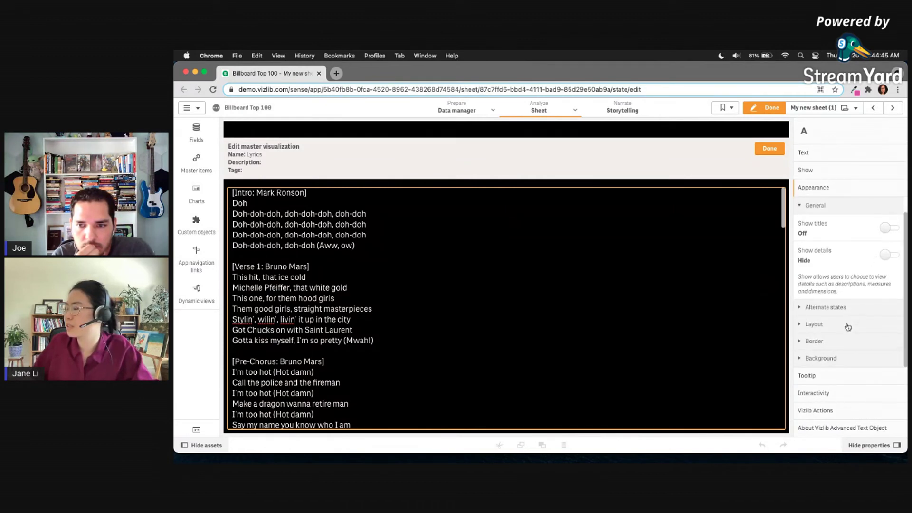
left_click(847, 326)
left_click(841, 346)
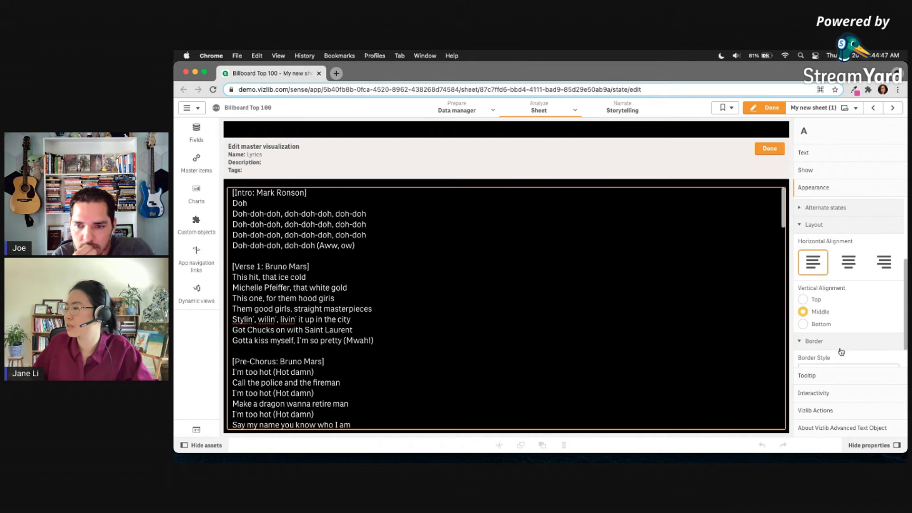
scroll(846, 338, "up", 3)
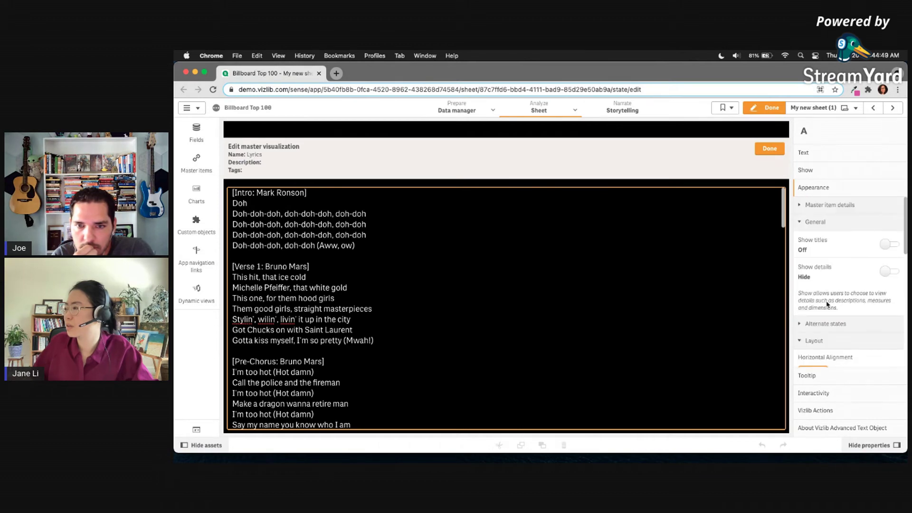
Check the Lyrics text object's Interactivity settings for smart editor, scrolling and text wrapping
left_click(813, 394)
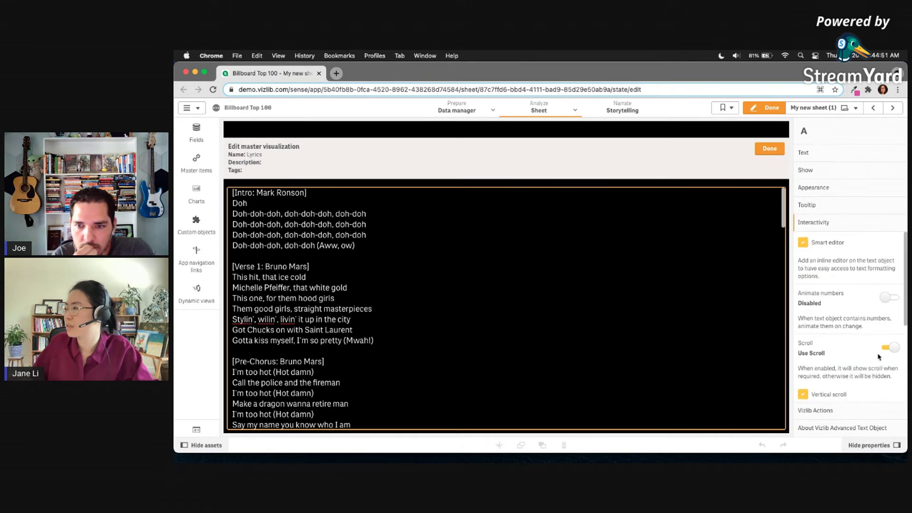
scroll(878, 357, "down", 1)
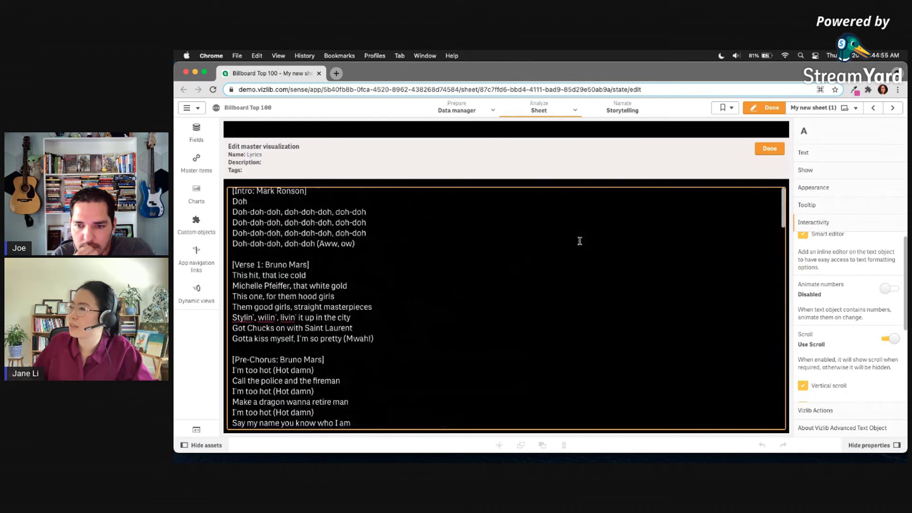
scroll(809, 352, "down", 5)
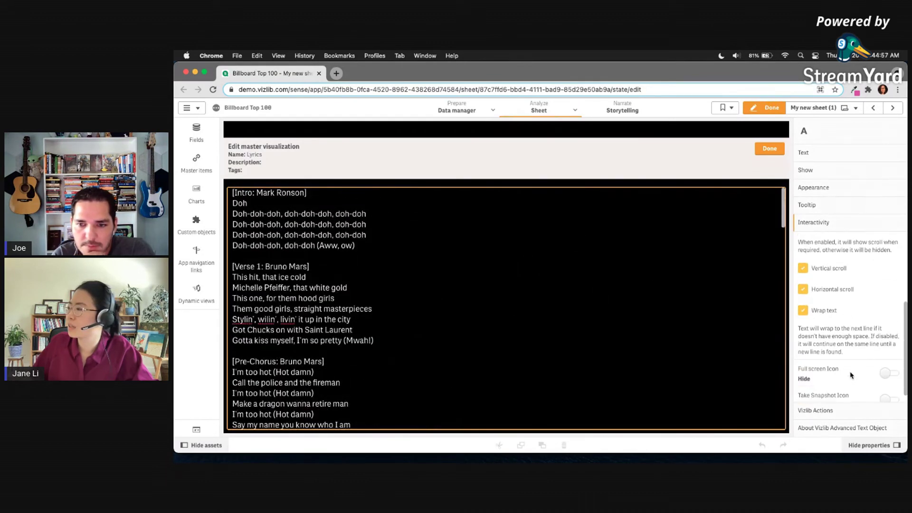
Go to the sheet Billboard Top 100 (1) and turn off Read only for the lyrics panel's MasterItem 2 layer
left_click(873, 108)
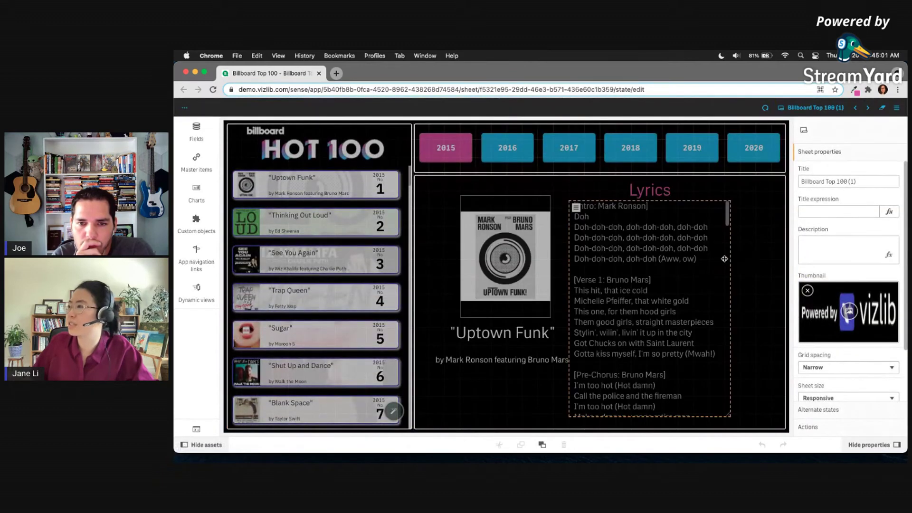
left_click(751, 249)
scroll(852, 285, "down", 5)
scroll(851, 283, "down", 5)
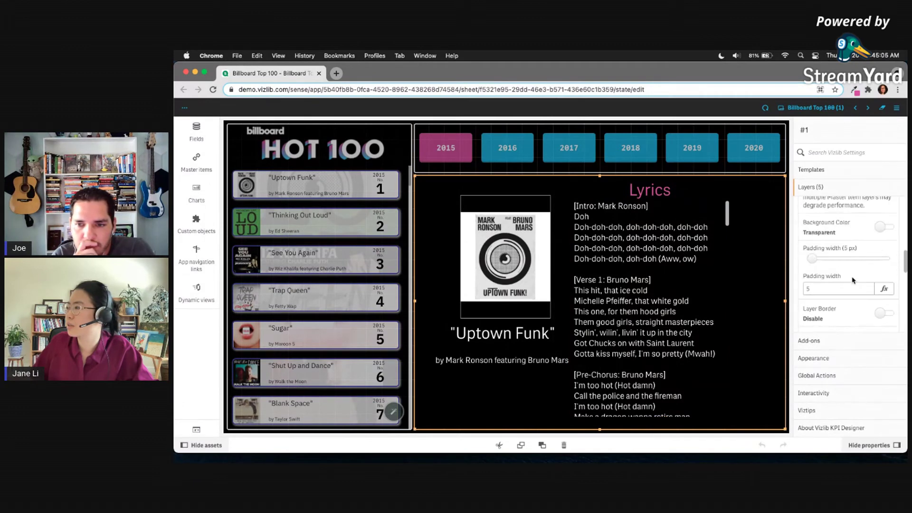
scroll(864, 278, "down", 4)
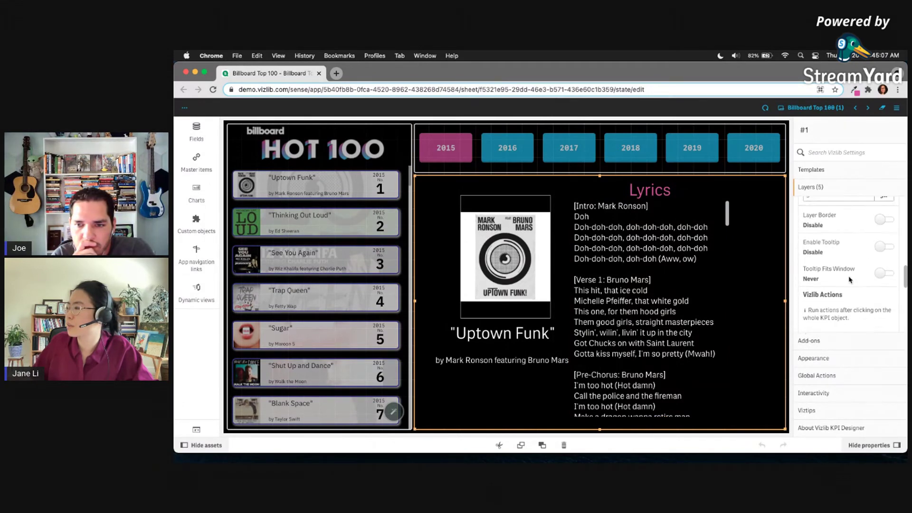
scroll(879, 292, "up", 10)
scroll(869, 282, "down", 6)
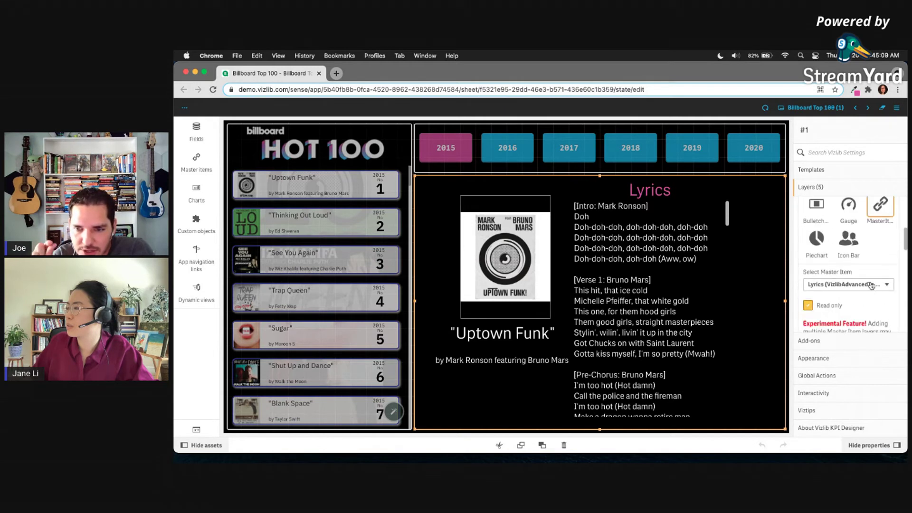
scroll(865, 279, "up", 3)
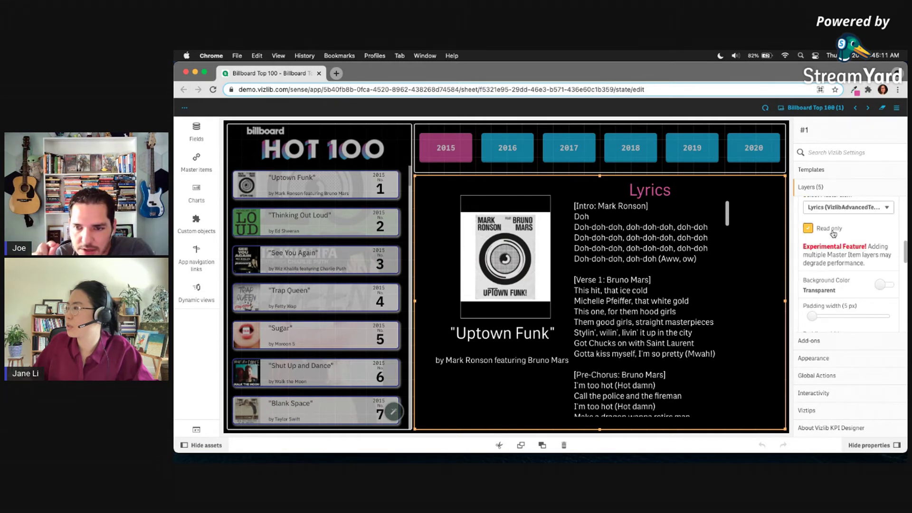
left_click(809, 230)
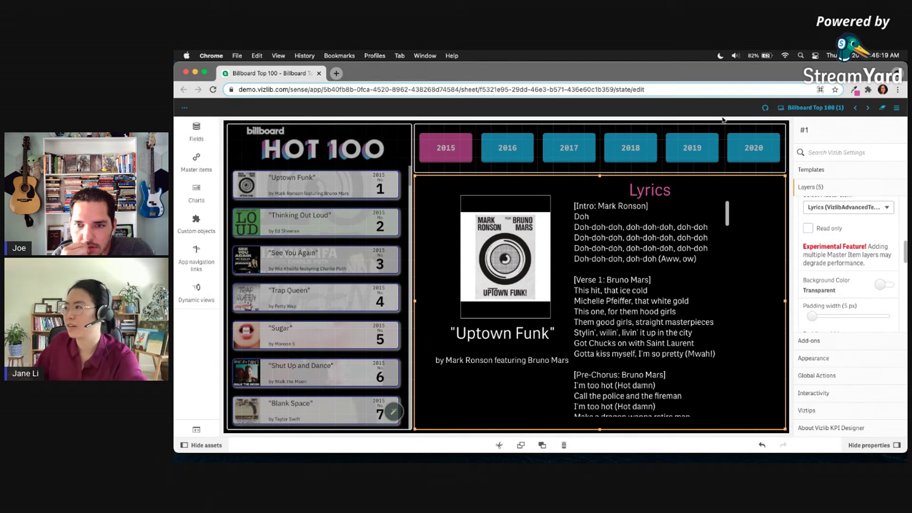
Leave edit mode and test scrolling through the lyrics of "Uptown Funk"
key("super+e")
scroll(714, 303, "down", 9)
scroll(714, 303, "up", 9)
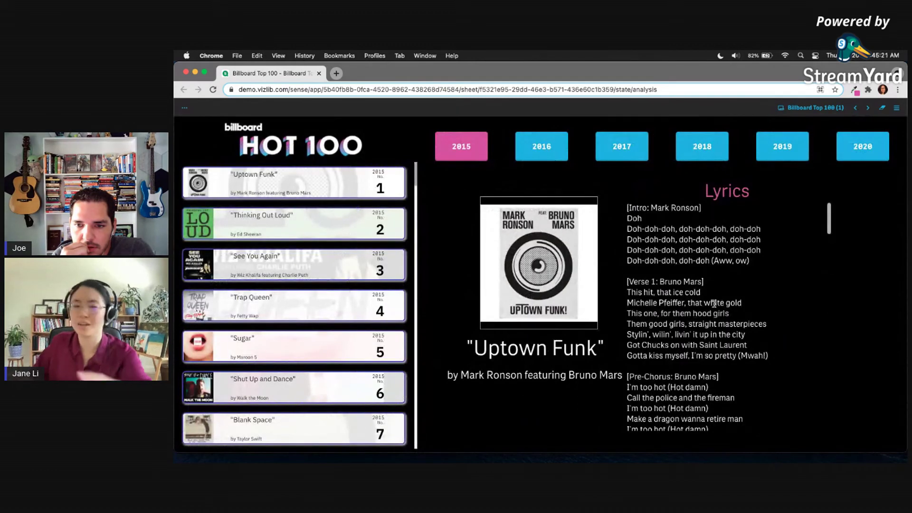
scroll(791, 303, "down", 15)
scroll(791, 302, "up", 15)
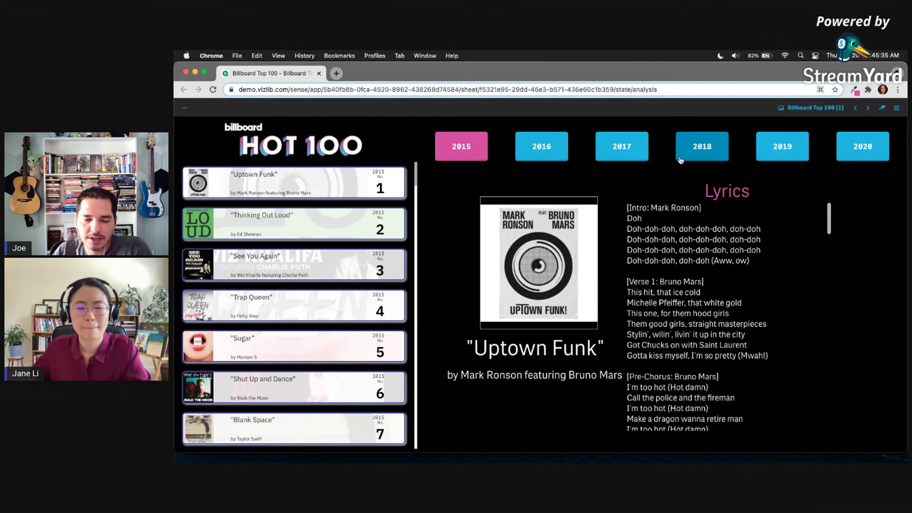
Return to edit mode, review the MasterItem 2 layer's settings in the lyrics panel and collapse it to the layer list
key("super+e")
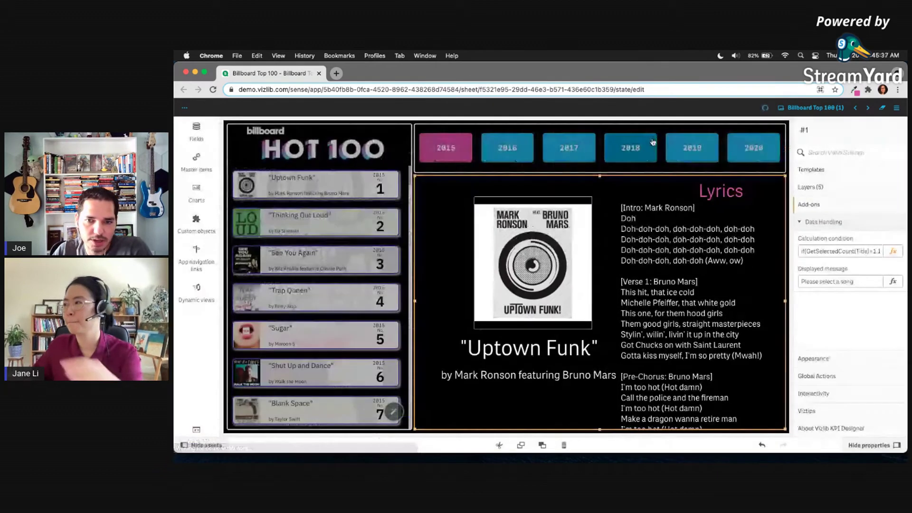
left_click(671, 232)
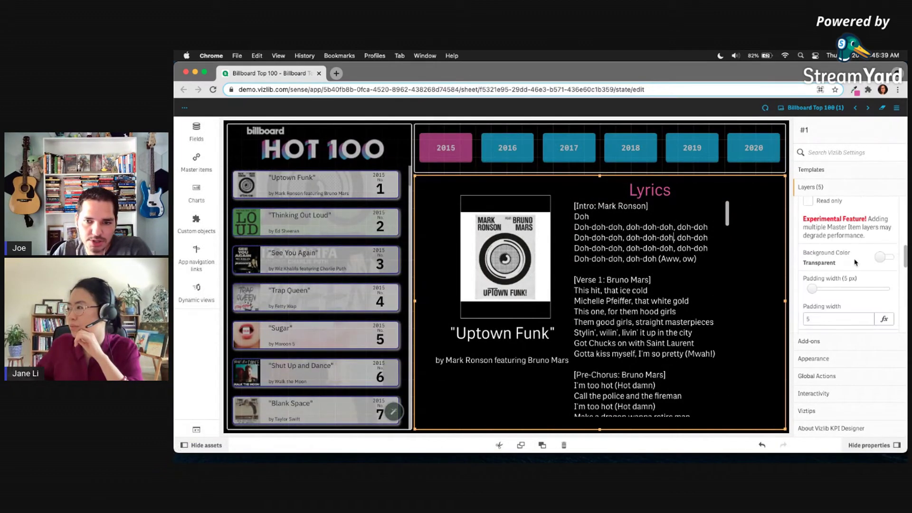
scroll(855, 262, "up", 1)
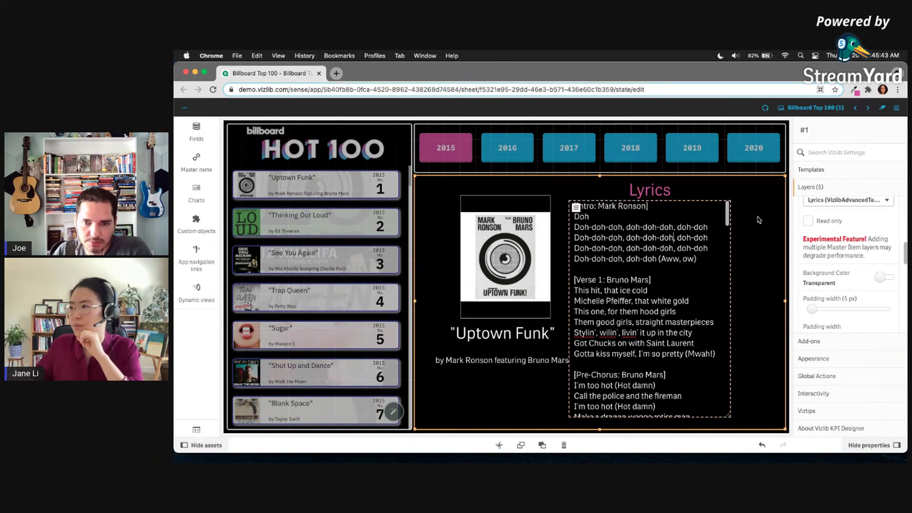
scroll(865, 237, "up", 3)
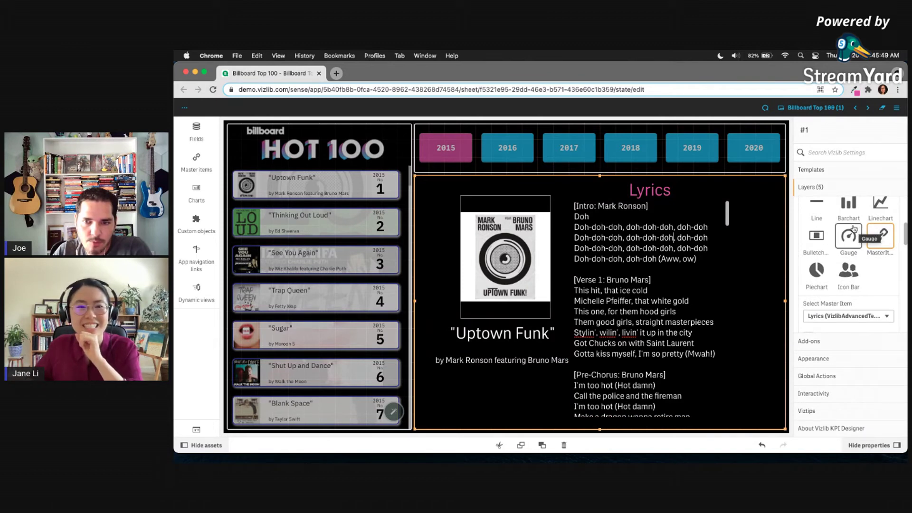
scroll(854, 233, "up", 3)
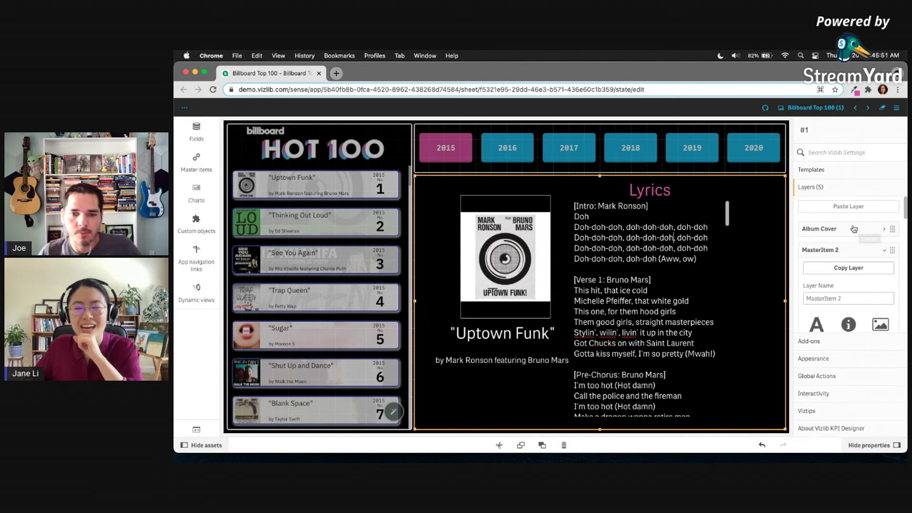
left_click(839, 252)
scroll(837, 261, "down", 1)
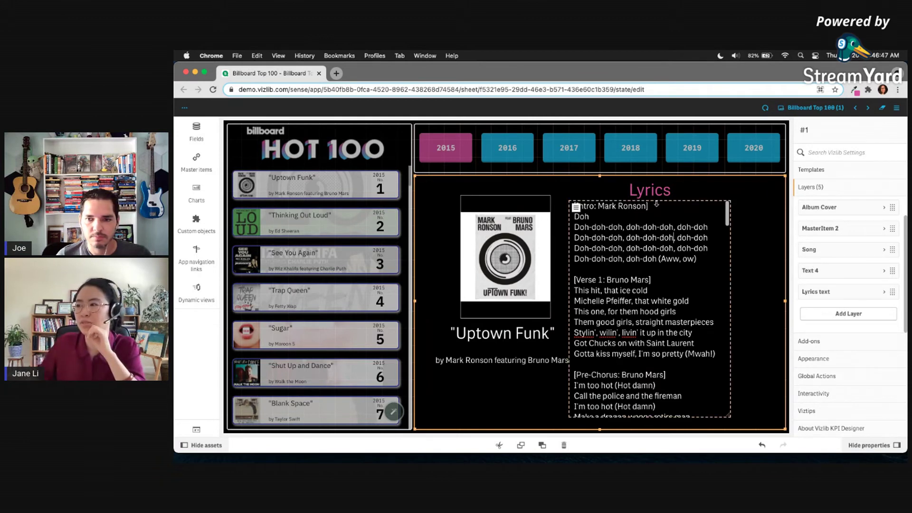
Move the Lyrics heading slightly upward so it sits clear of the lyrics text
mouse_move(659, 191)
left_mouse_down()
mouse_move(496, 342)
mouse_move(546, 235)
mouse_move(708, 198)
mouse_move(656, 191)
left_mouse_up()
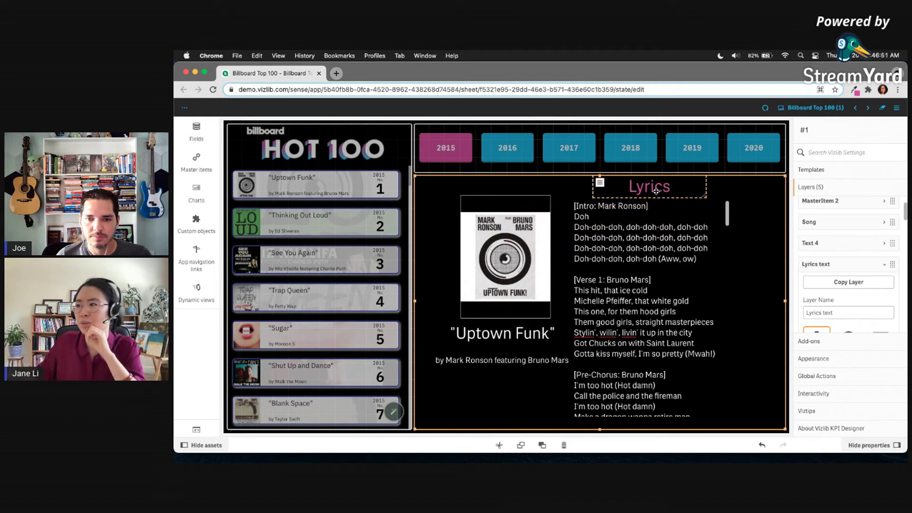
left_click(633, 222)
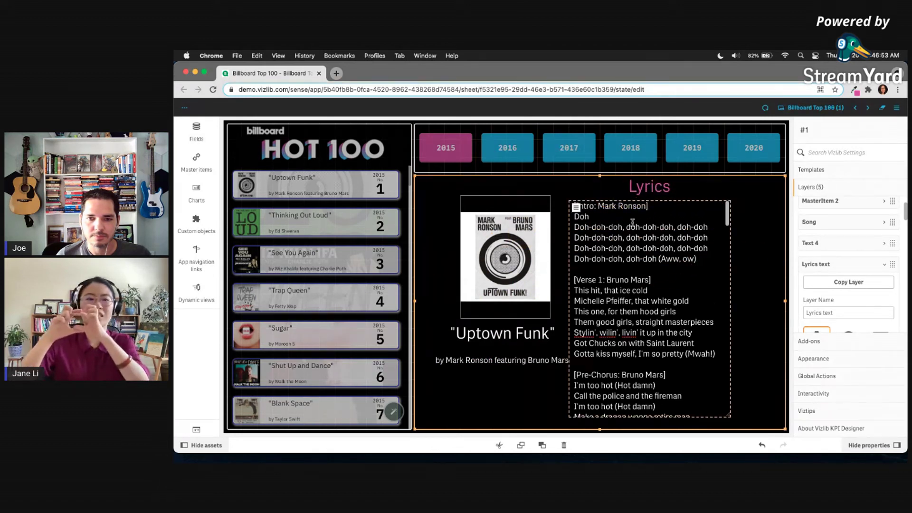
Shorten the song panel from its upper edge and restore it to its full height
left_click(598, 192)
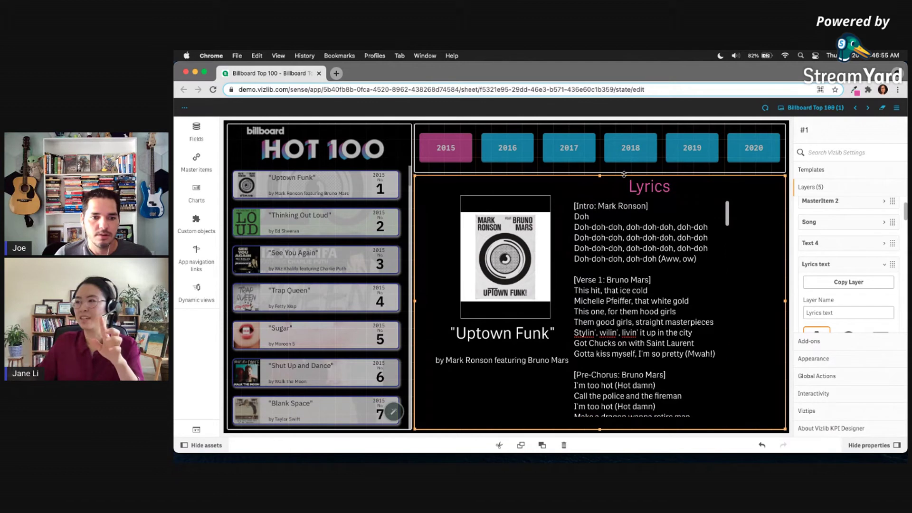
left_click_drag(599, 176, 599, 194)
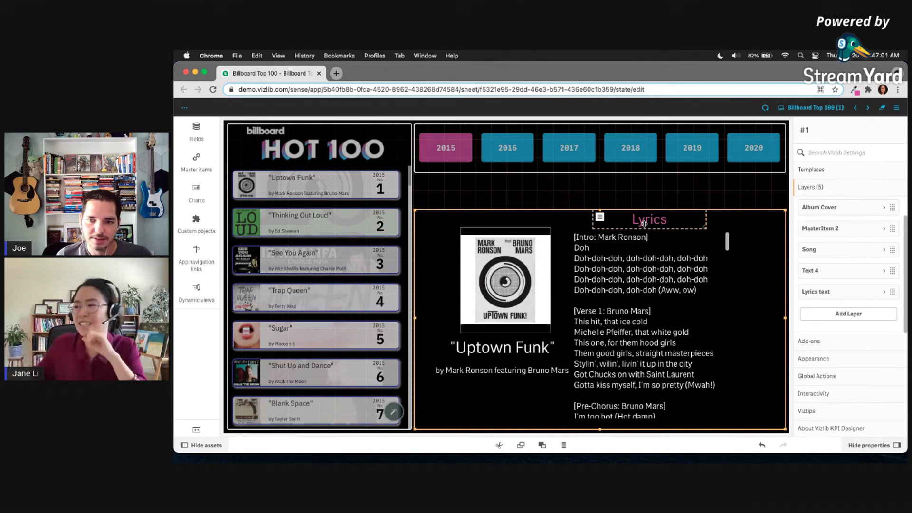
left_click_drag(608, 212, 602, 196)
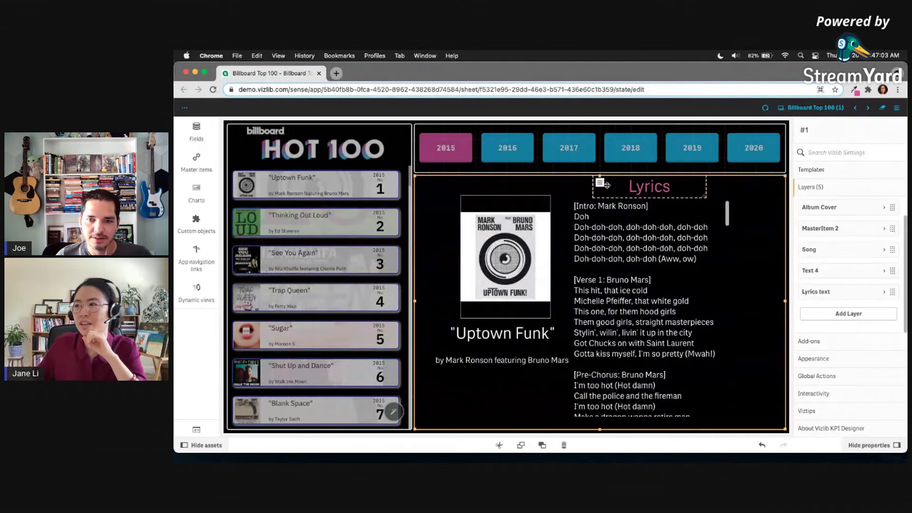
Try the Lyrics heading below the artist line and over the lyrics, returning it above the lyrics text each time
left_click_drag(663, 189, 547, 387)
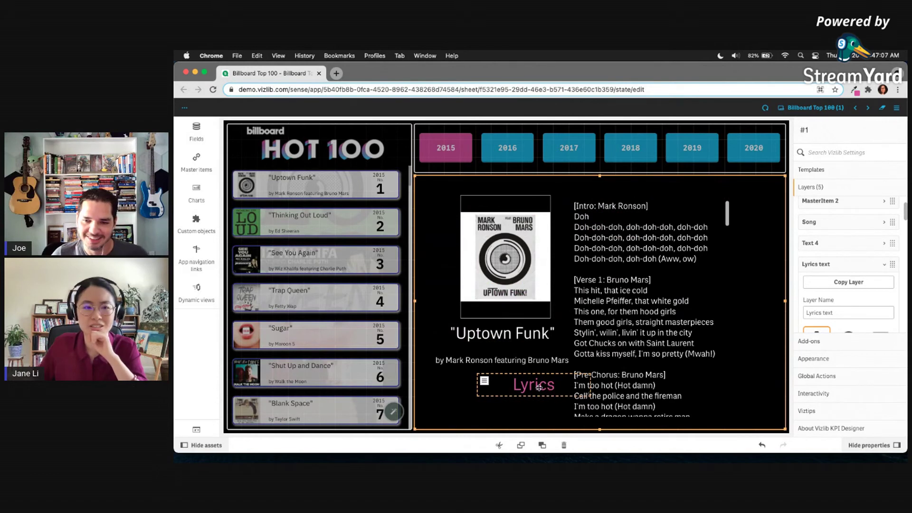
left_click_drag(611, 243, 655, 174)
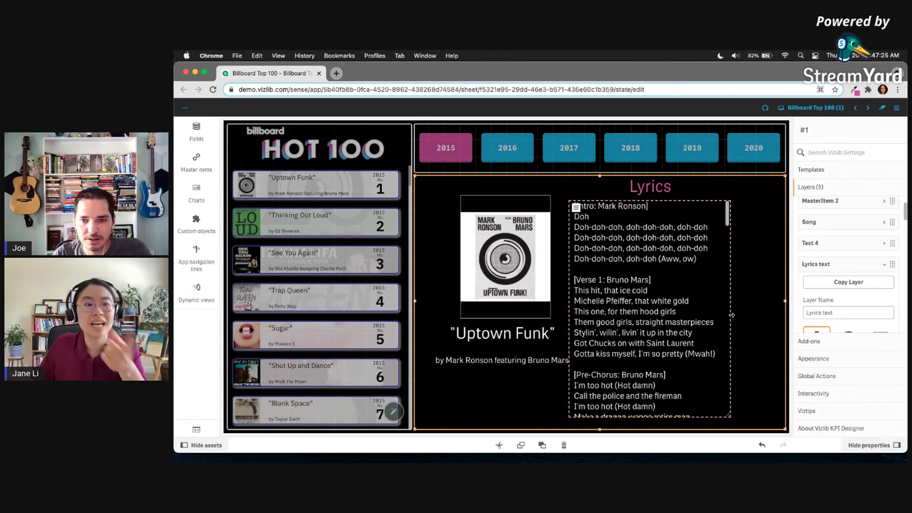
left_click(659, 198)
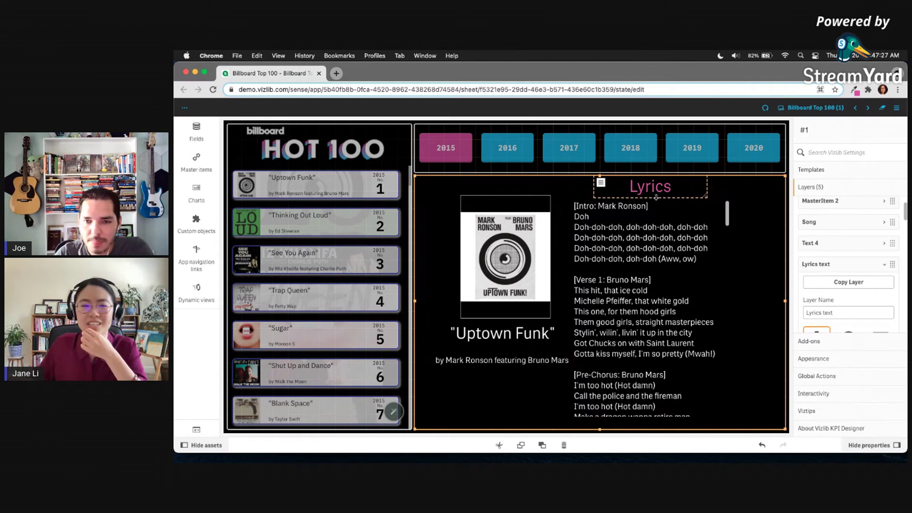
left_click_drag(656, 197, 640, 343)
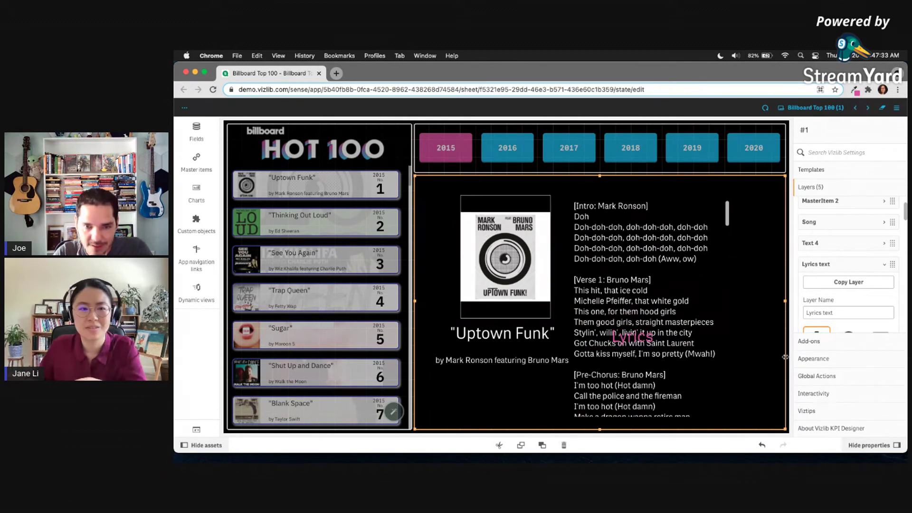
left_click_drag(633, 336, 657, 189)
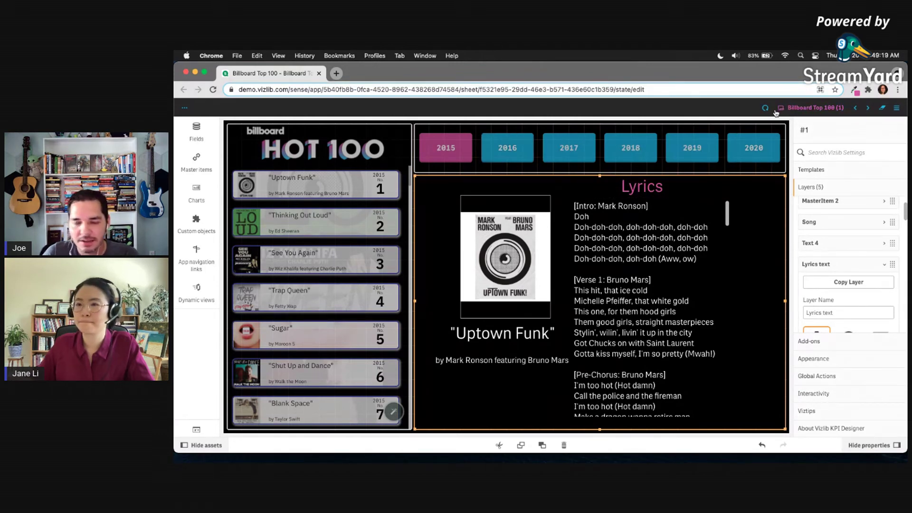
Leave edit mode, browse the 2015 song list and try choosing "Sugar"
key("ctrl+e")
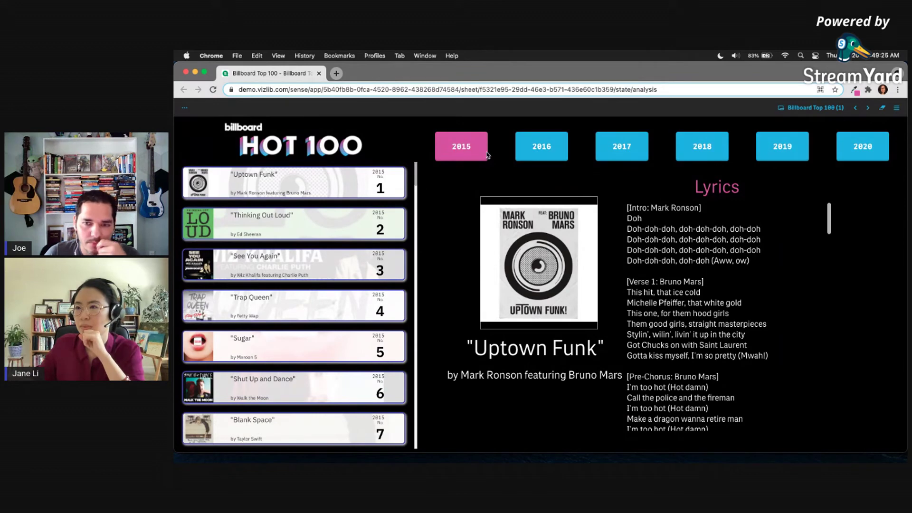
scroll(349, 319, "down", 4)
scroll(336, 285, "up", 4)
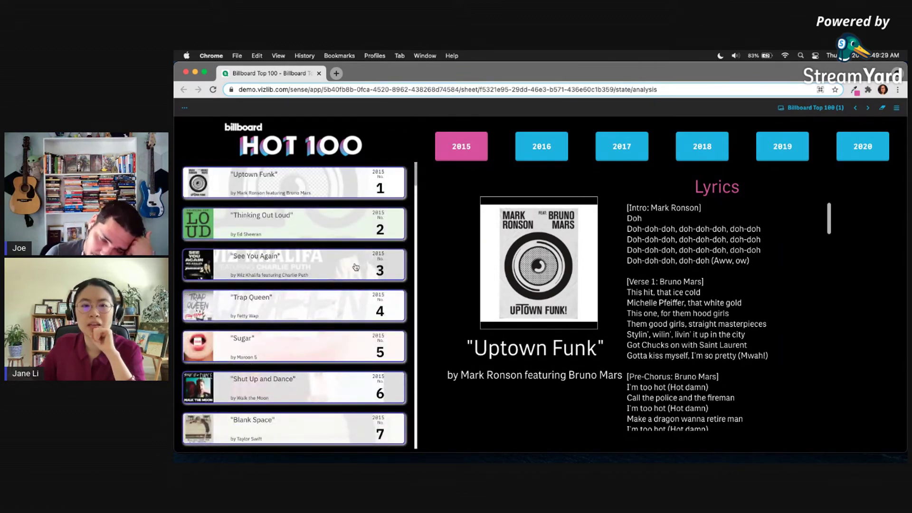
scroll(336, 283, "down", 3)
scroll(338, 284, "up", 3)
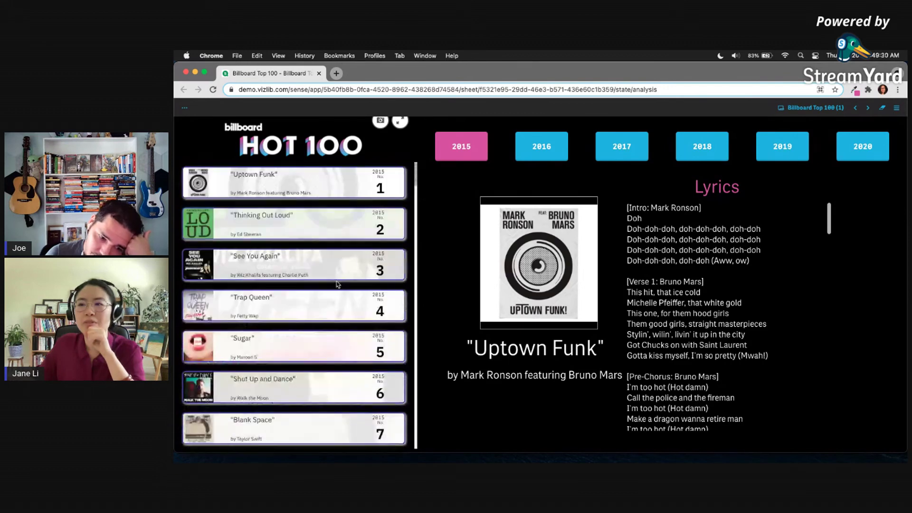
left_click(342, 351)
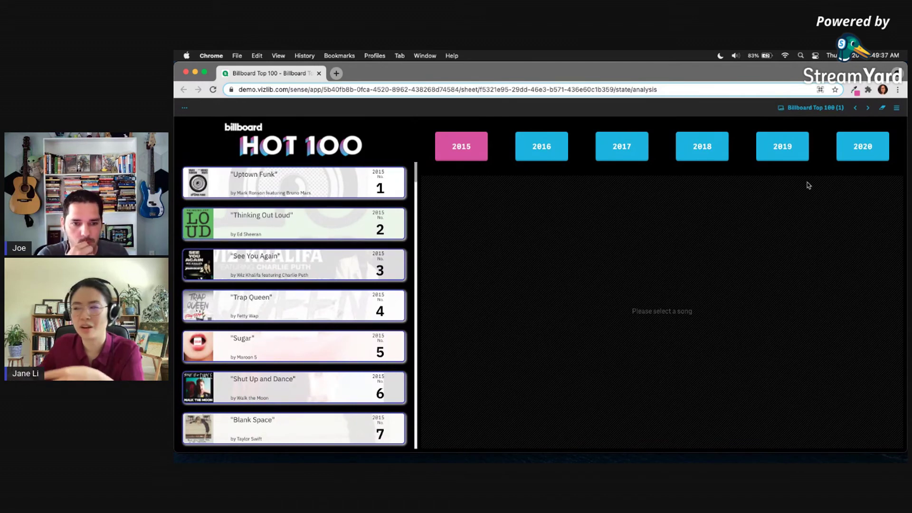
Return to edit mode and create a new sheet in the app
left_click(762, 110)
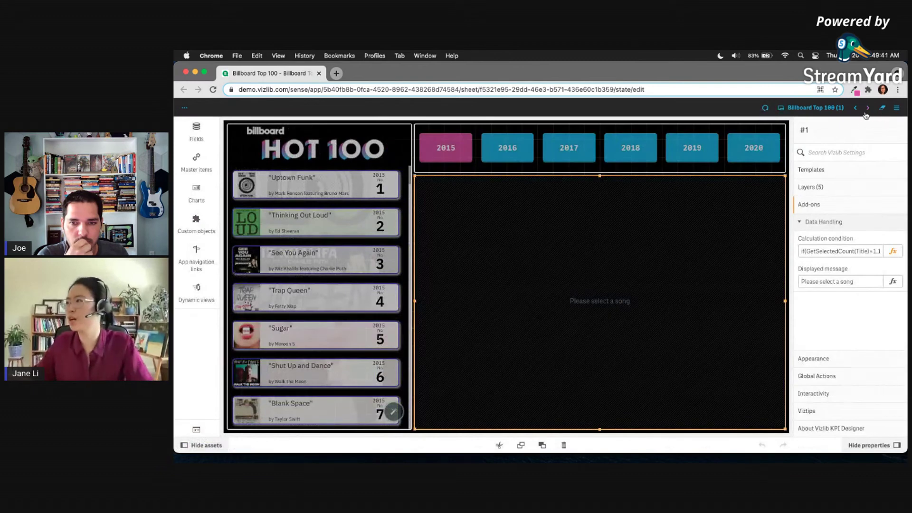
left_click(819, 109)
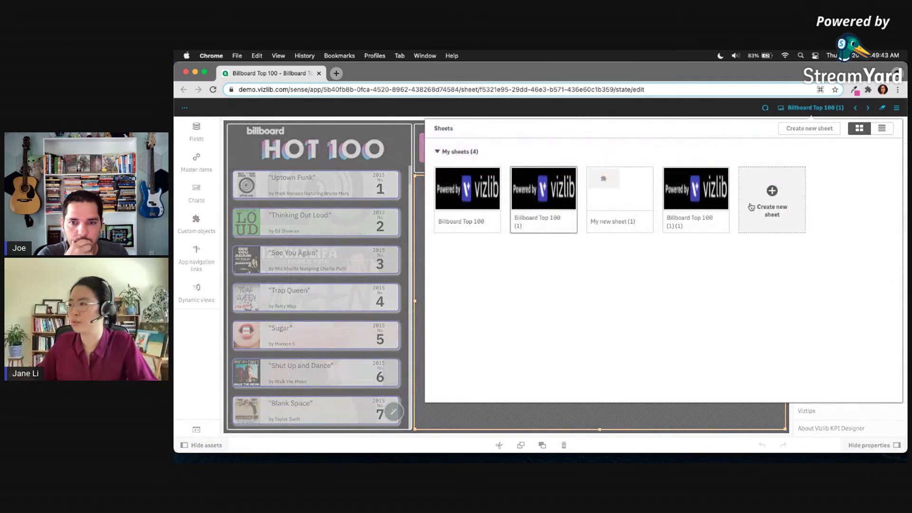
left_click(772, 200)
left_click(770, 192)
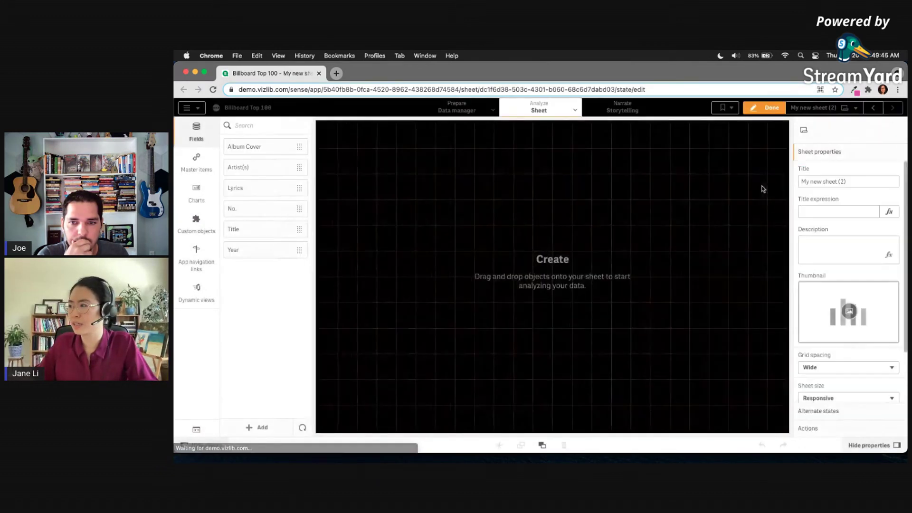
Add a Vizlib Writeback Table from Vizlib Collaboration to the new sheet and enlarge it to fill the whole grid
left_click(196, 224)
type("write")
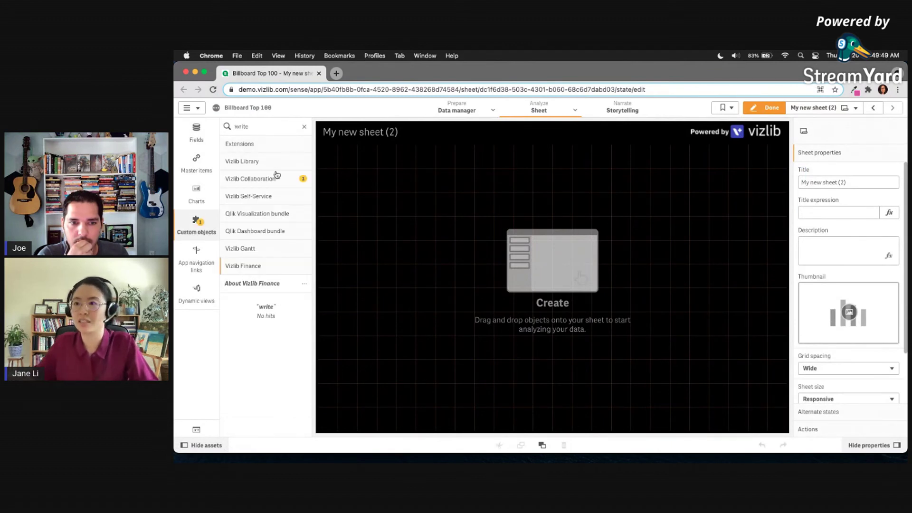
left_click(268, 179)
left_click_drag(259, 218, 489, 204)
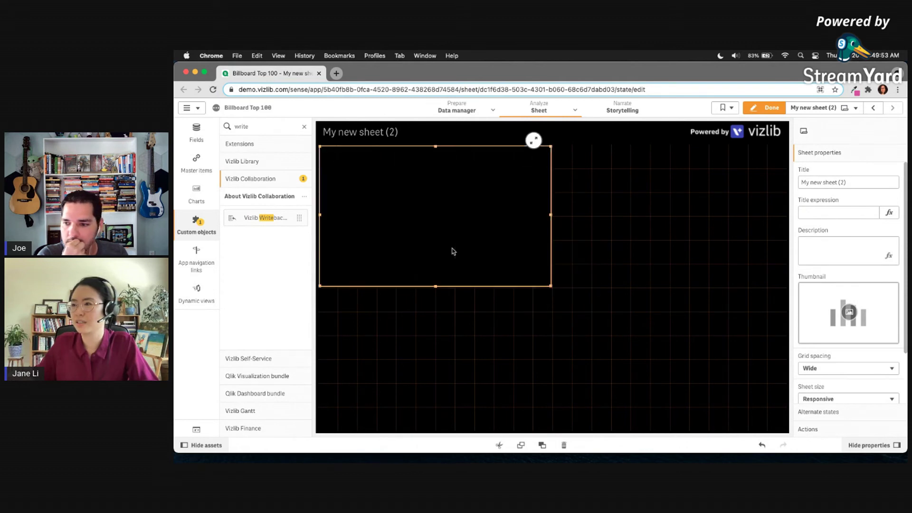
left_click_drag(552, 288, 786, 430)
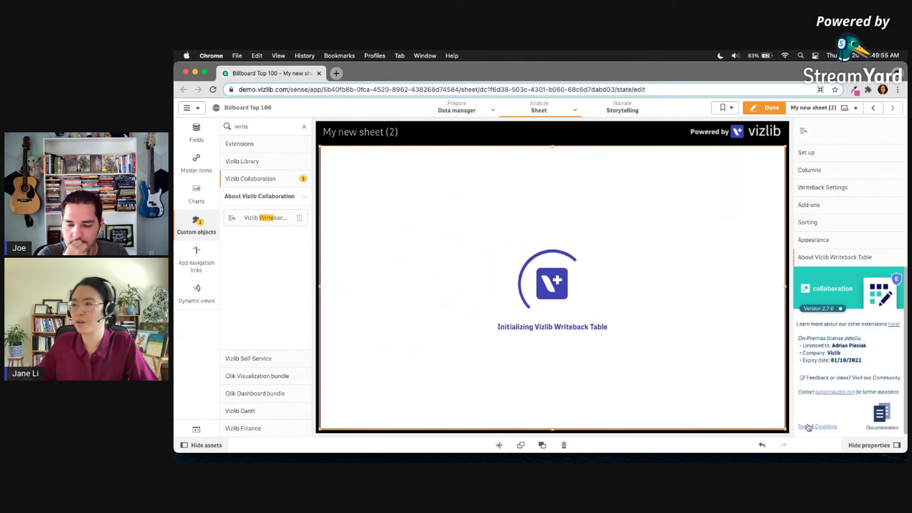
mouse_move(858, 462)
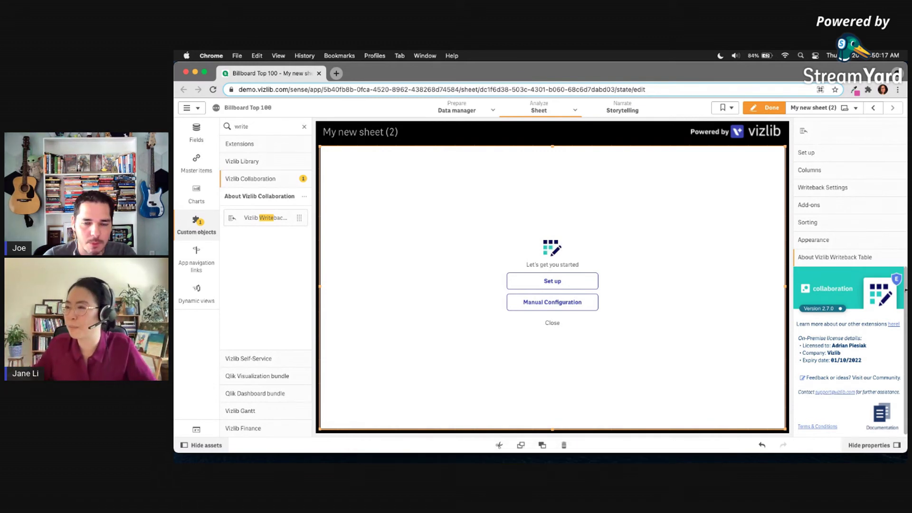
Start the Writeback Table set up and choose WritebackDemoData as the data connection for the QVD-CSV-TXT destination
left_click(553, 282)
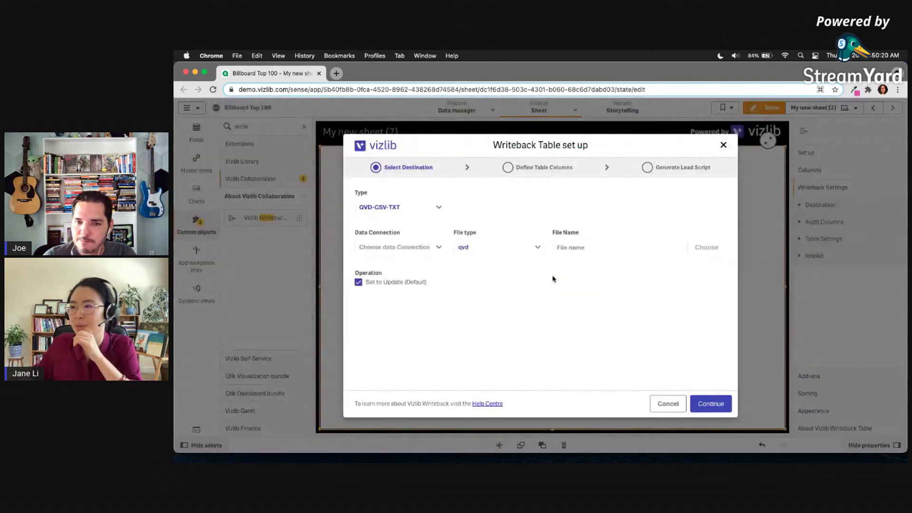
left_click(406, 249)
scroll(391, 263, "down", 3)
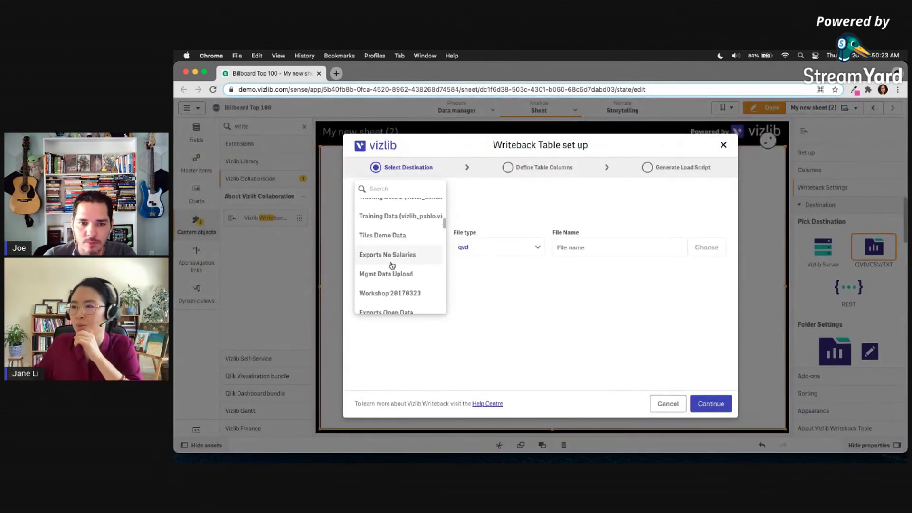
scroll(406, 232, "down", 5)
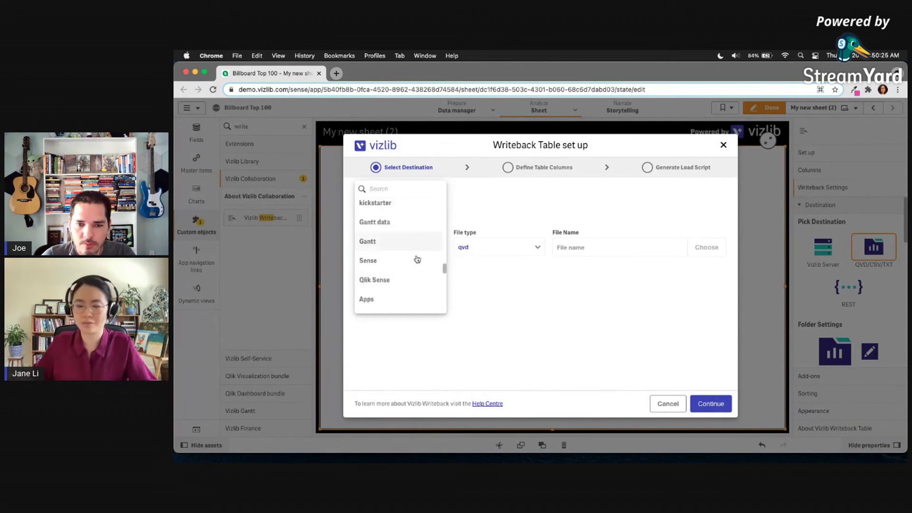
type("wrte")
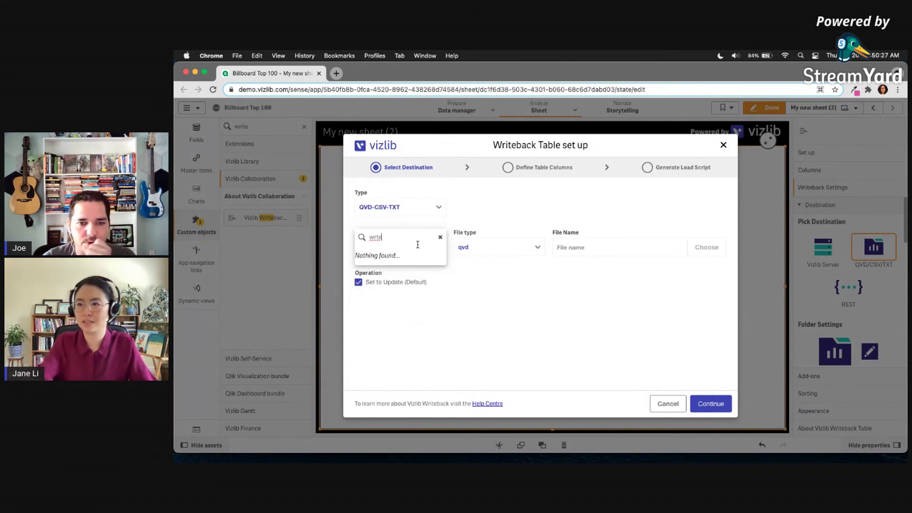
key("BackSpace")
key("BackSpace")
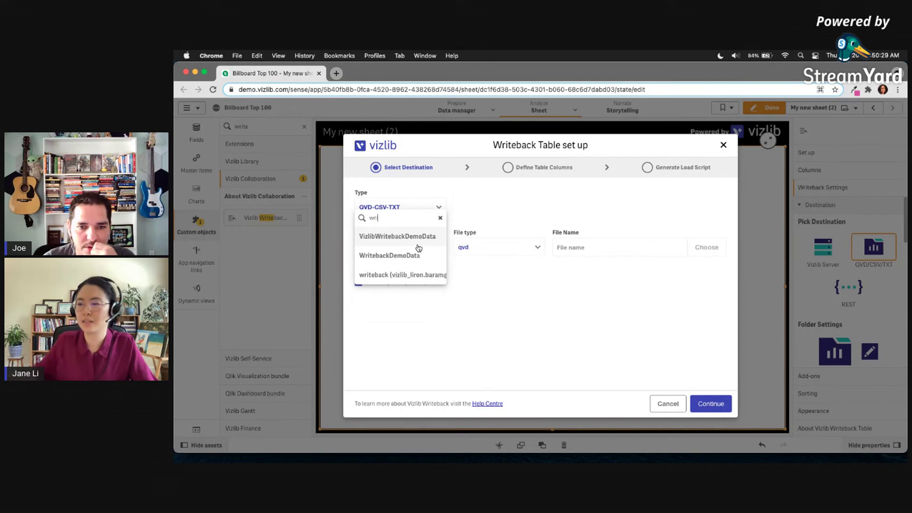
type("i")
left_click(388, 256)
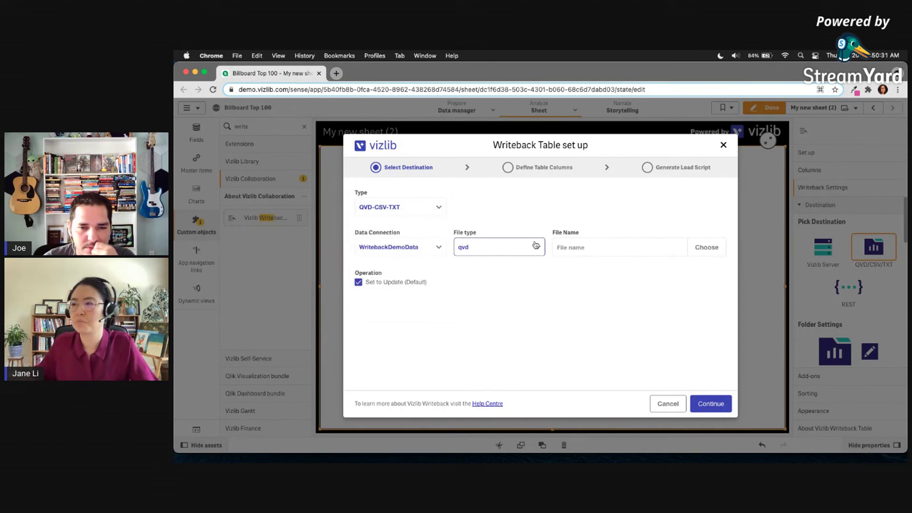
Name the destination qvd file Billboardhot100 and continue to defining the table columns
left_click(620, 254)
type("S")
key("BackSpace")
type("Billboard")
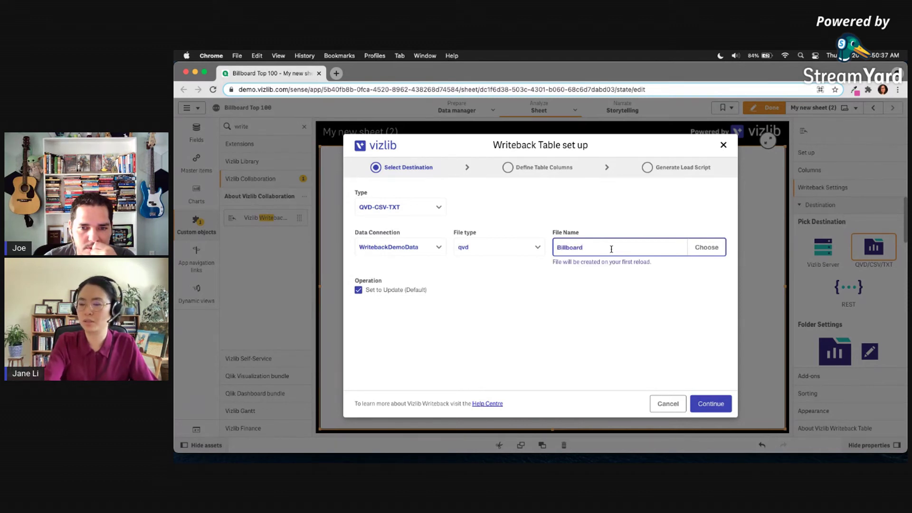
type("hot100")
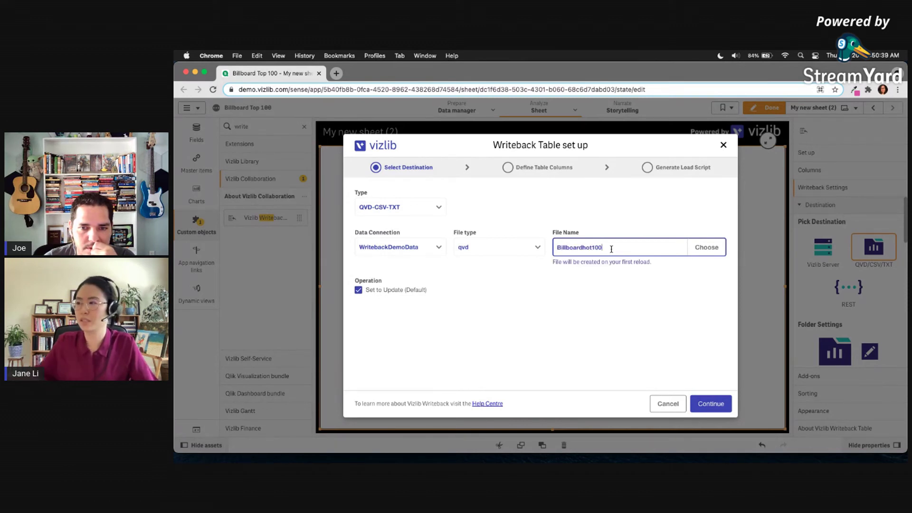
left_click(720, 406)
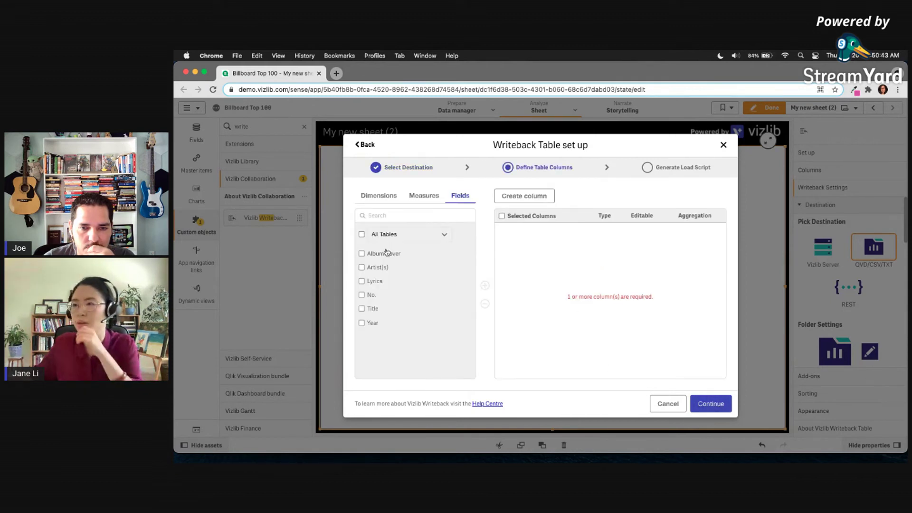
Add the Artist(s), Lyrics, Title and Year fields to the table's selected columns
left_click(361, 281)
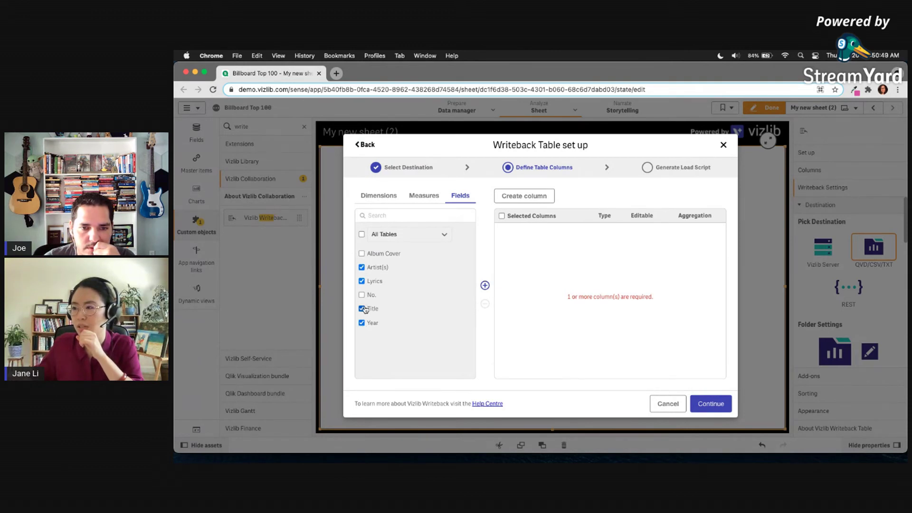
left_click(484, 285)
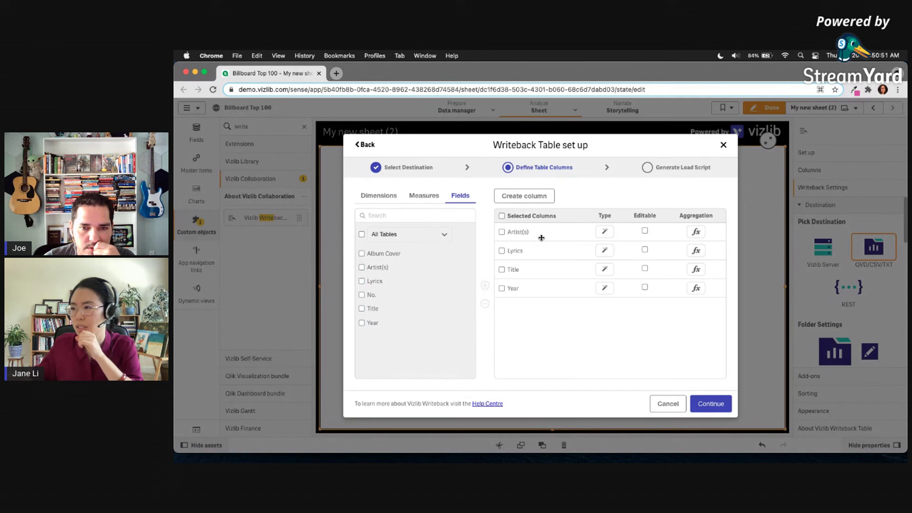
left_click_drag(537, 251, 515, 291)
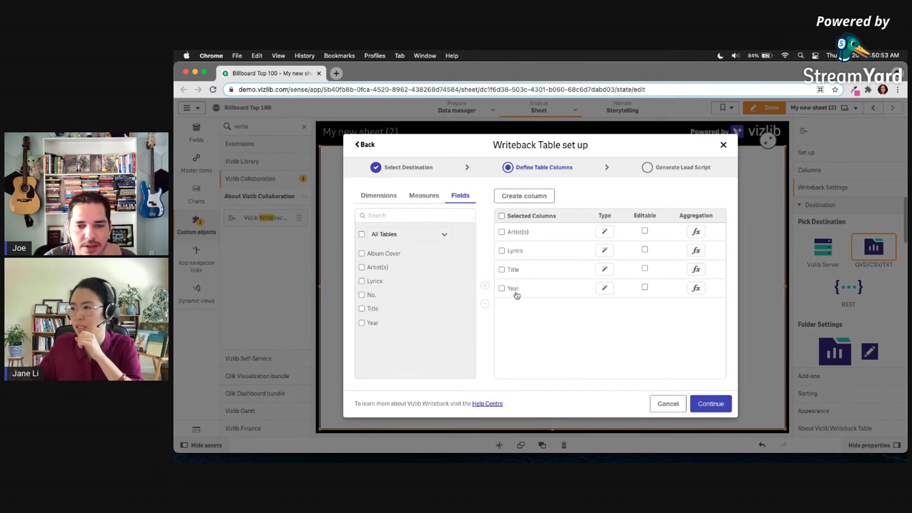
Add the No. field to the selected columns and make the Lyrics column editable
left_click(362, 254)
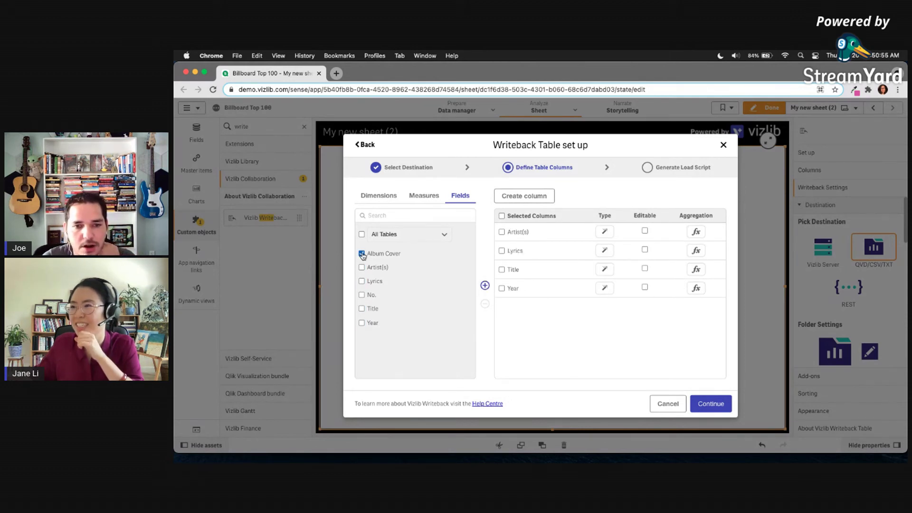
left_click(362, 253)
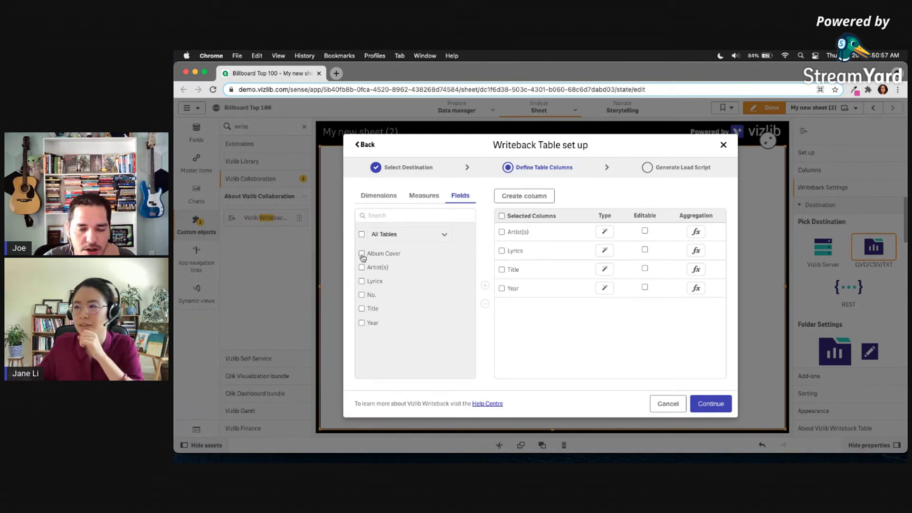
left_click(362, 296)
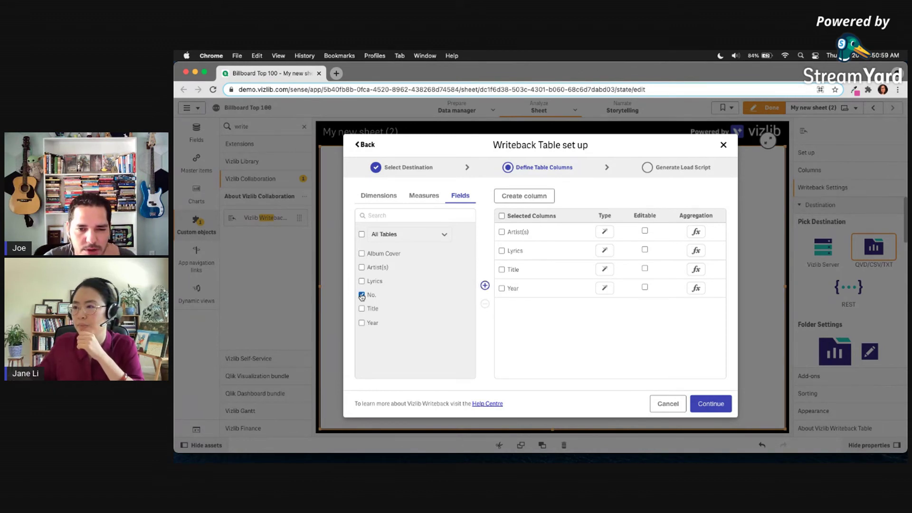
left_click(484, 287)
left_click_drag(541, 309, 550, 251)
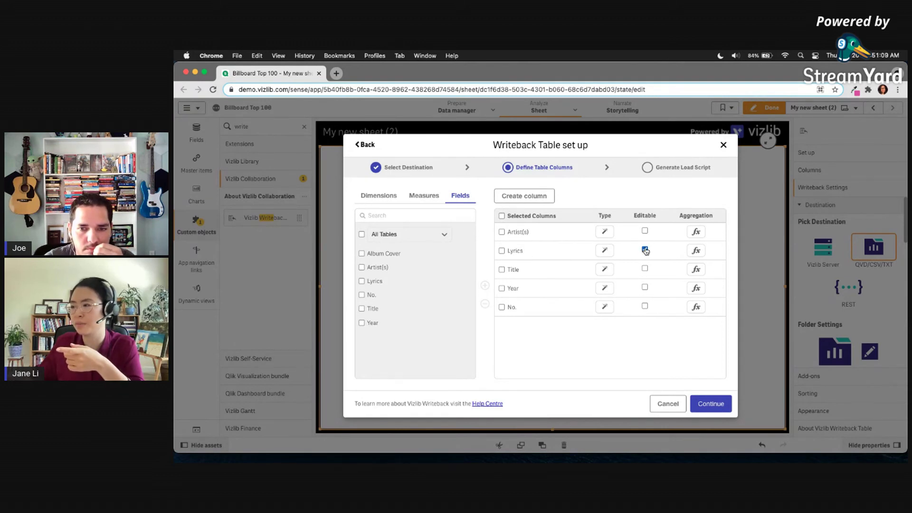
left_click_drag(546, 258, 570, 322)
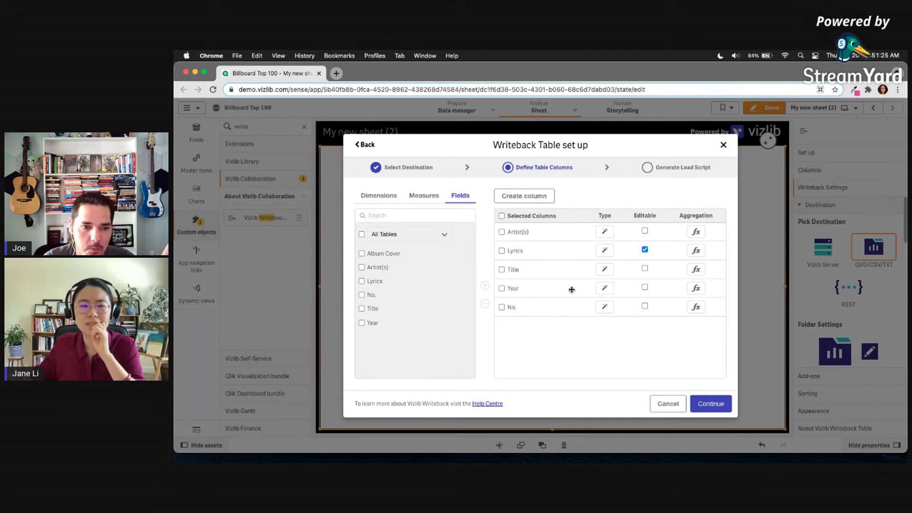
Try adding a Text/Text Area column to the selected columns and remove it again
left_click(536, 197)
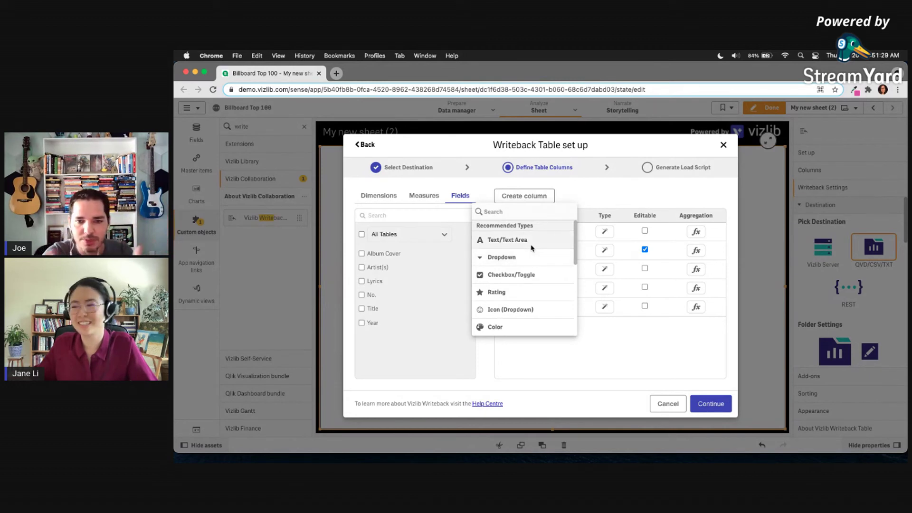
left_click(532, 246)
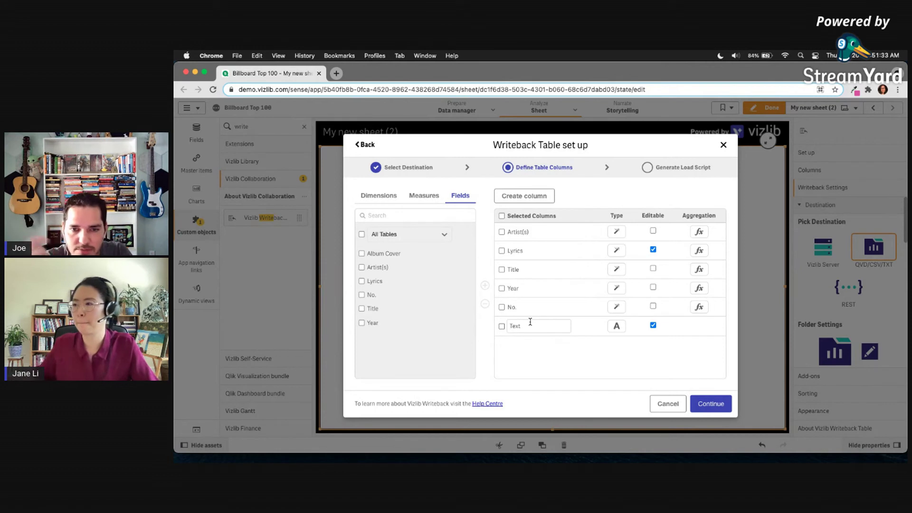
left_click(528, 195)
left_click(573, 377)
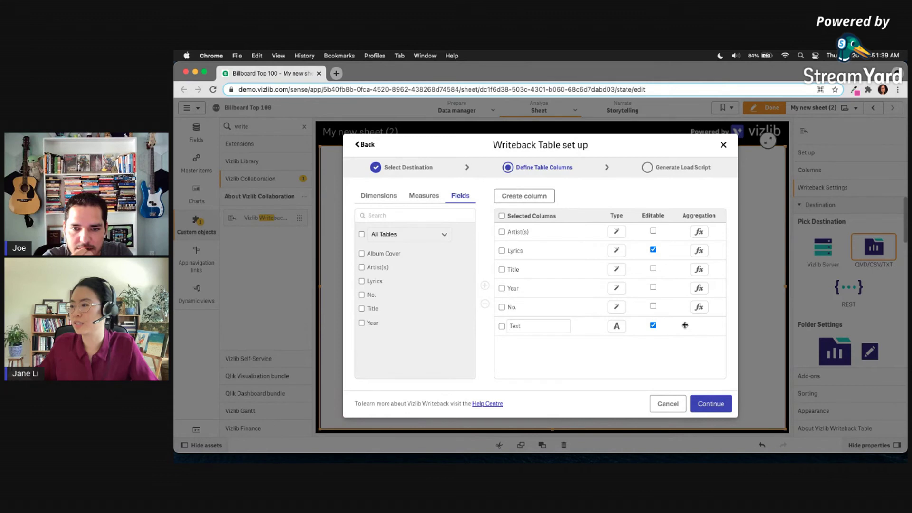
left_click(502, 326)
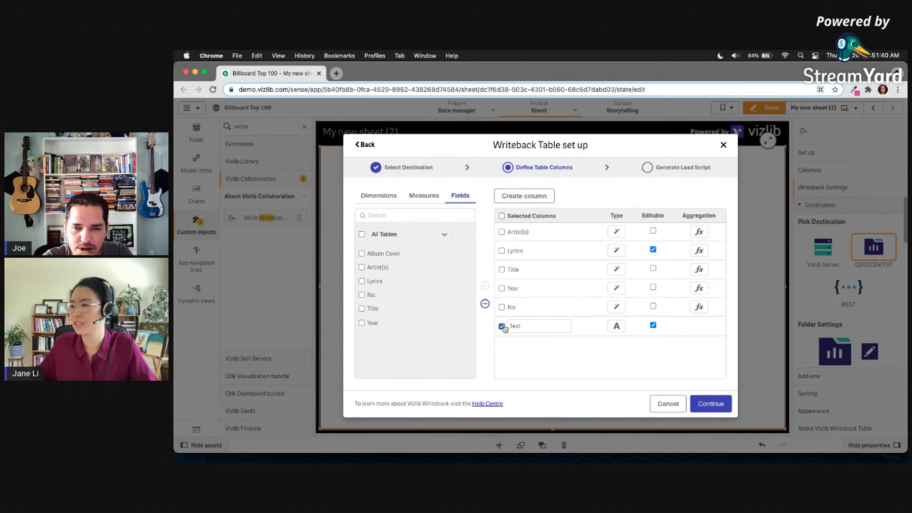
left_click(484, 304)
Create an editable Rating column and name it "J&J's ranking"
left_click(525, 196)
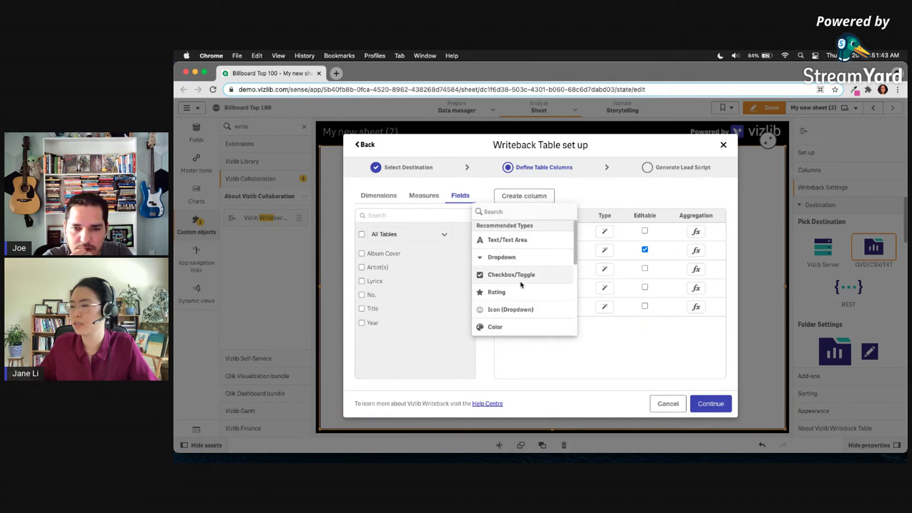
left_click(505, 292)
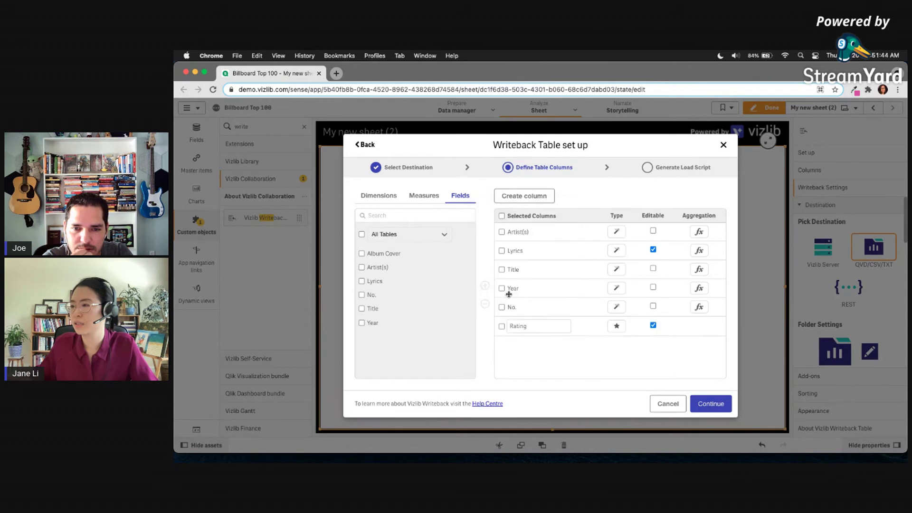
double_click(543, 326)
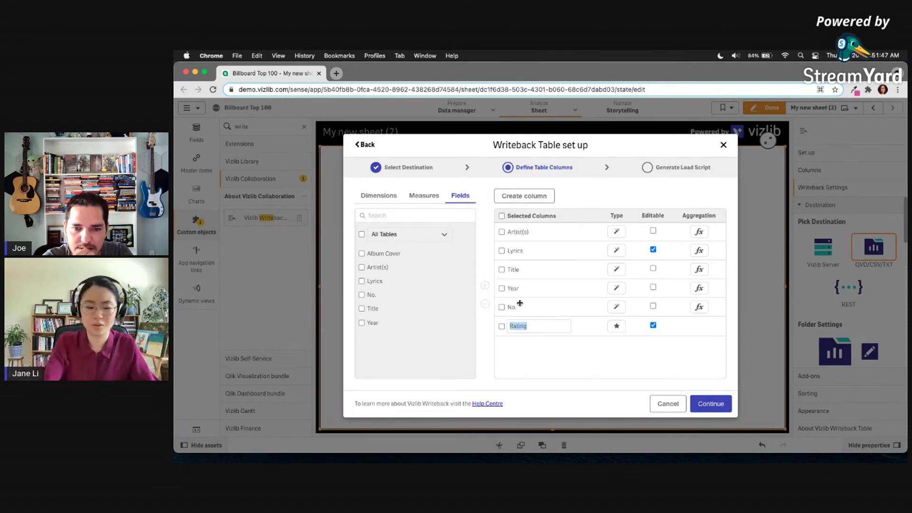
type("J")
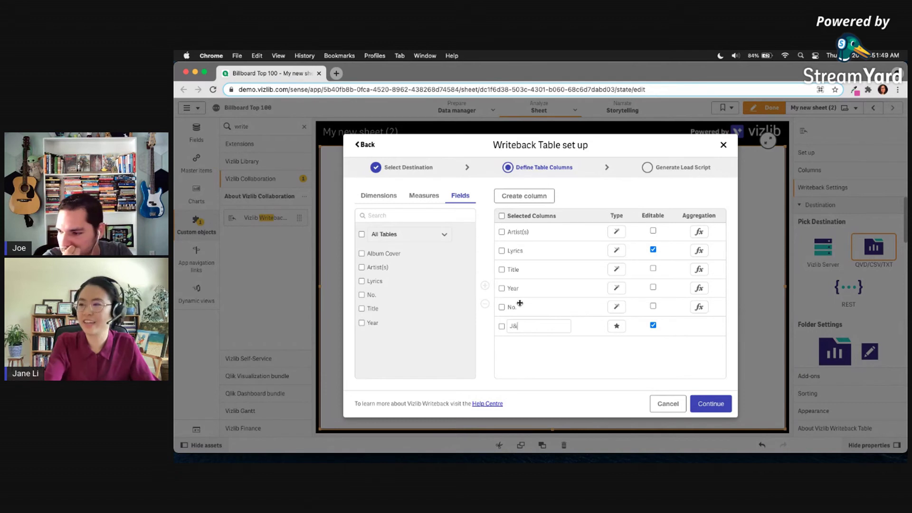
type("&J's ranking")
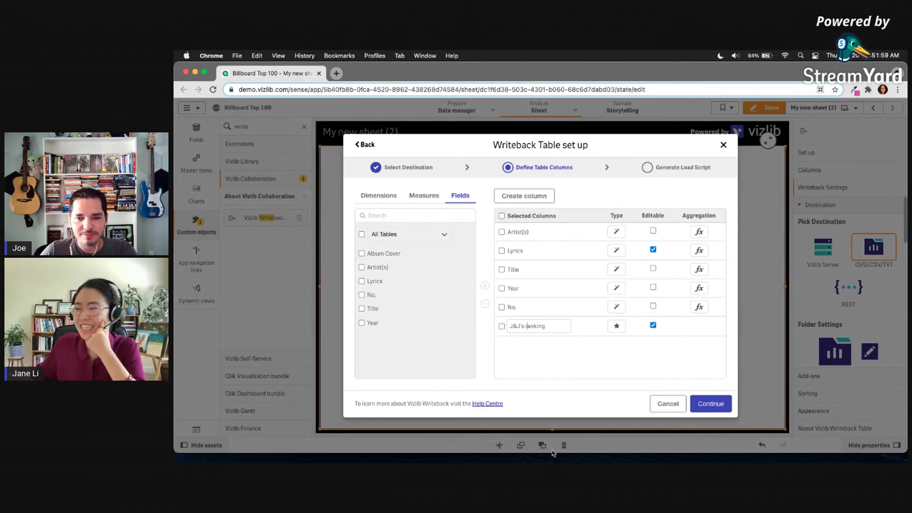
Save the Writeback Table set up with Billboardhot100 as the data table name and open the table's column settings
left_click(717, 409)
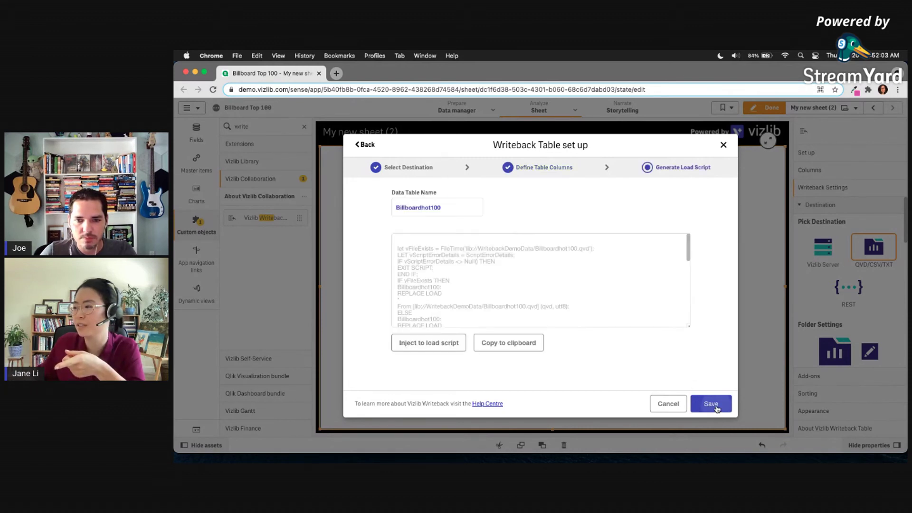
left_click(717, 408)
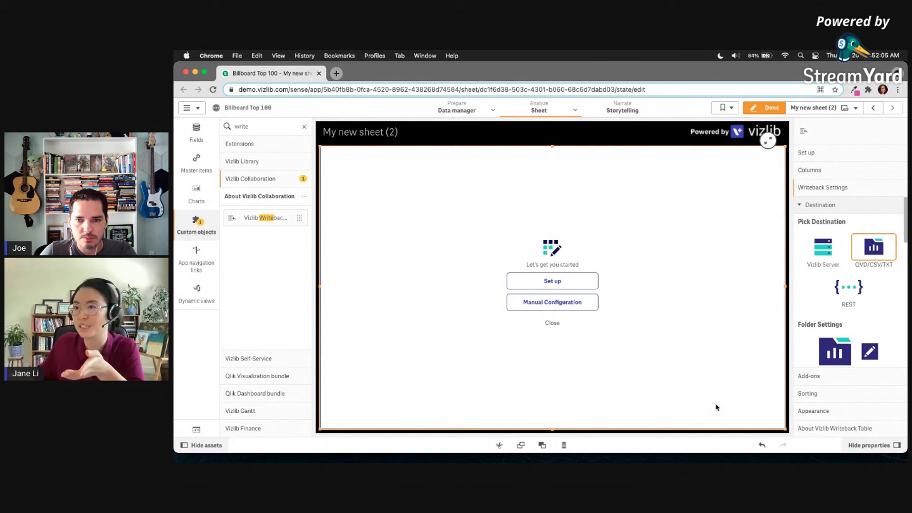
left_click(836, 173)
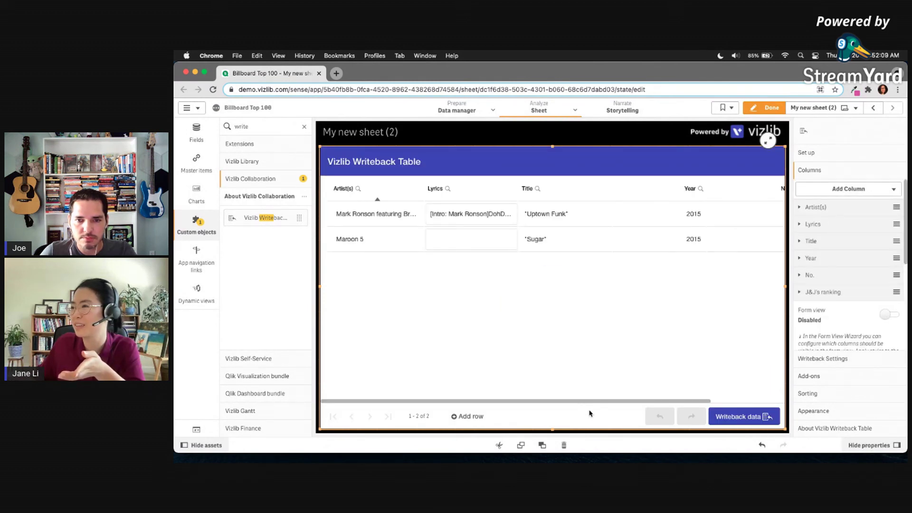
left_click_drag(595, 403, 557, 369)
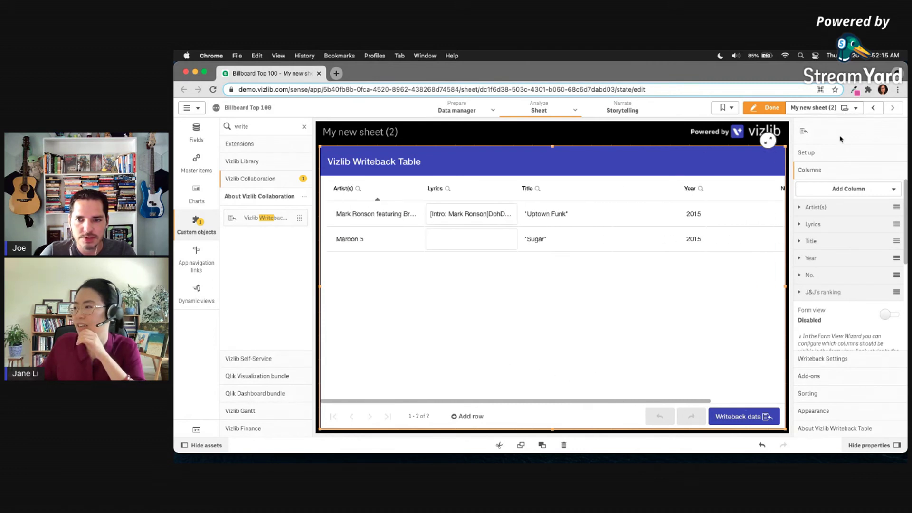
scroll(824, 230, "down", 3)
scroll(831, 255, "up", 3)
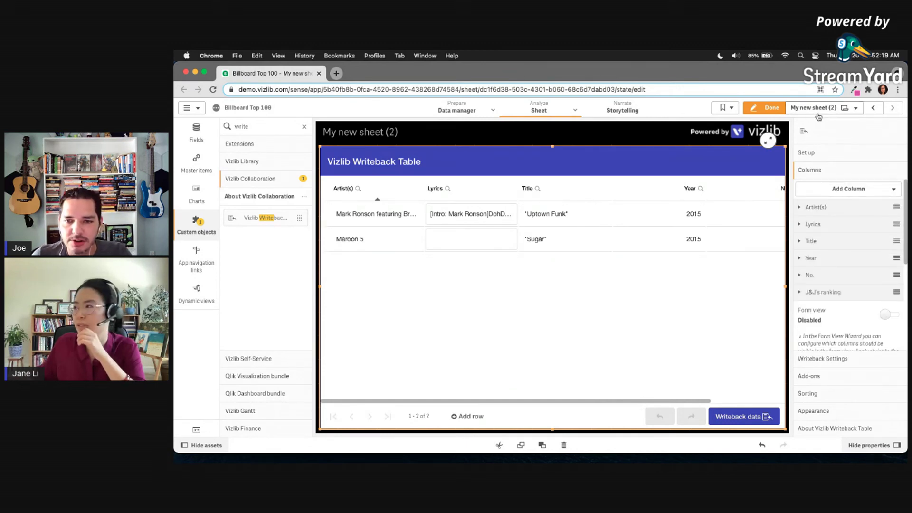
Clear the 2015 selection on the Billboard Top 100 dashboard sheet and return to the Writeback Table sheet in edit mode
left_click(200, 224)
left_click(873, 107)
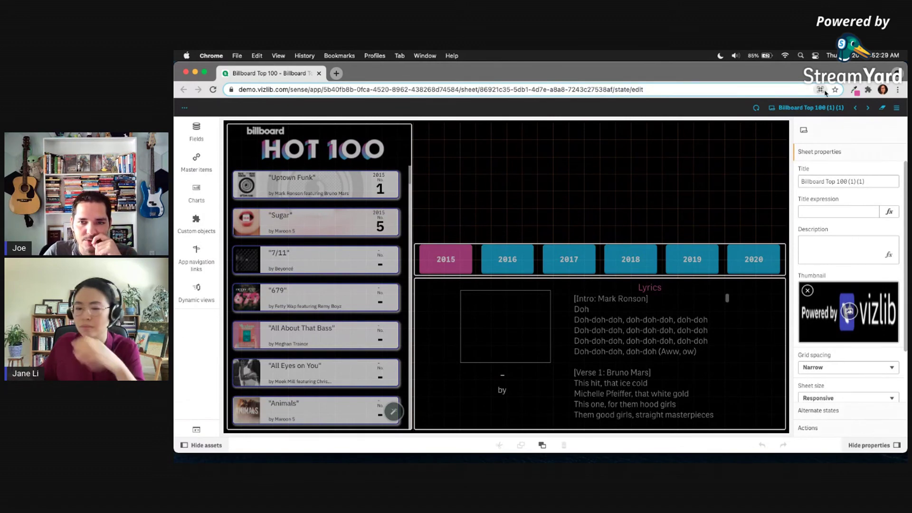
left_click(882, 107)
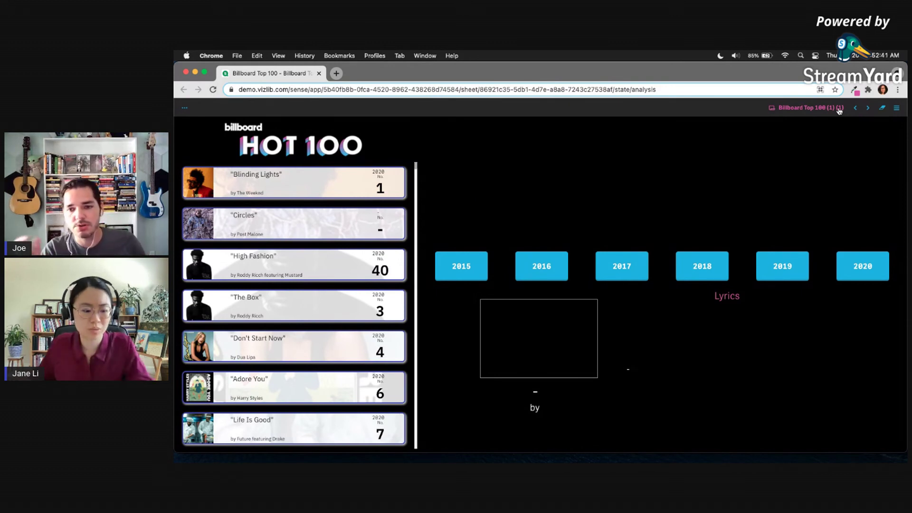
left_click(839, 109)
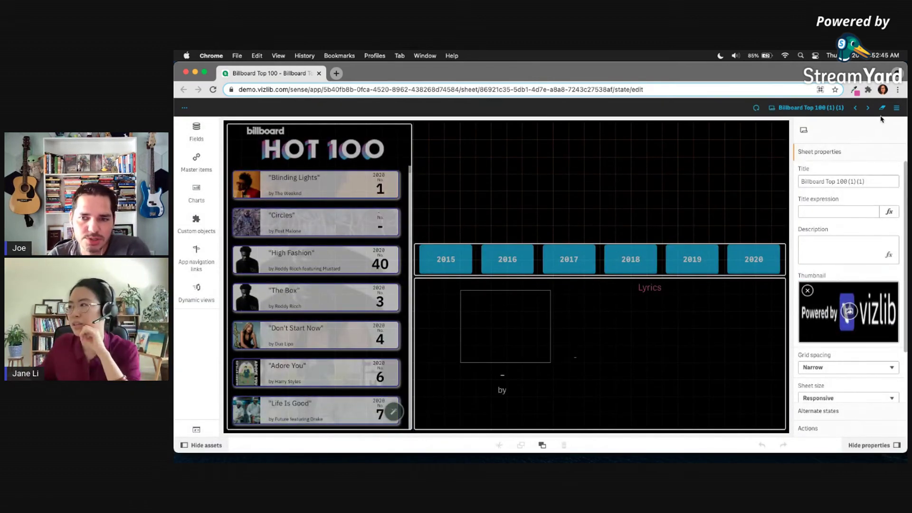
left_click(870, 109)
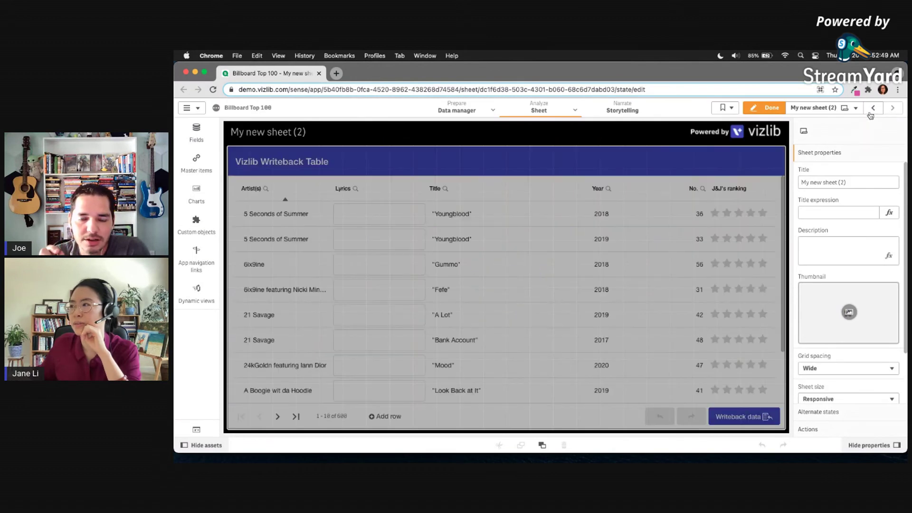
Lower the Vizlib Writeback Table's upper edge to free a strip of empty sheet above it
left_click(764, 108)
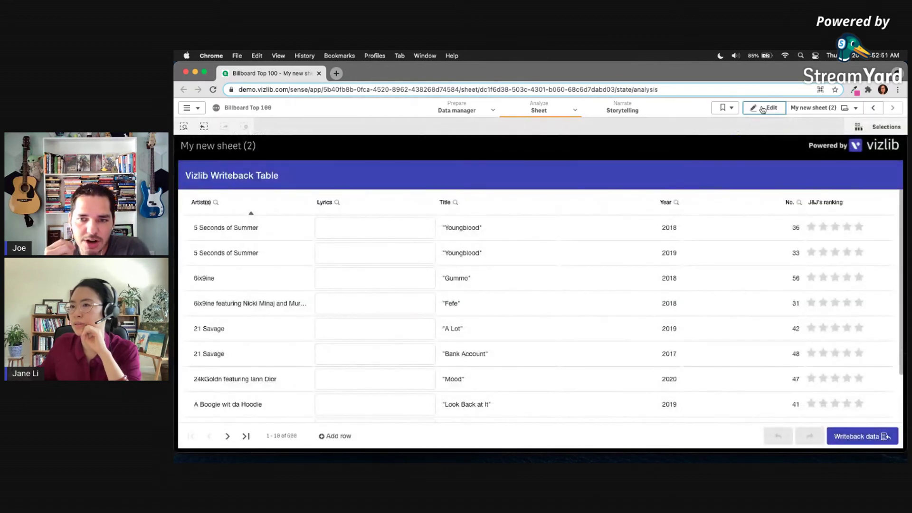
left_click(764, 109)
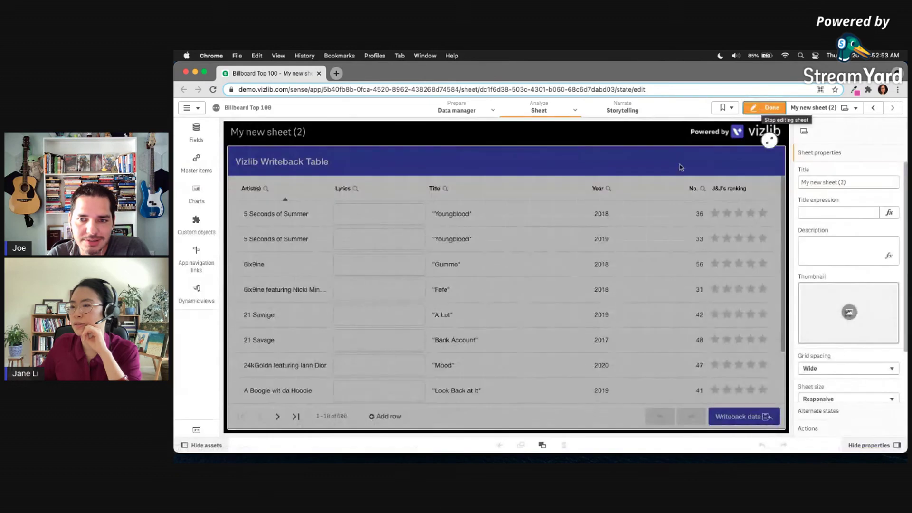
left_click(507, 233)
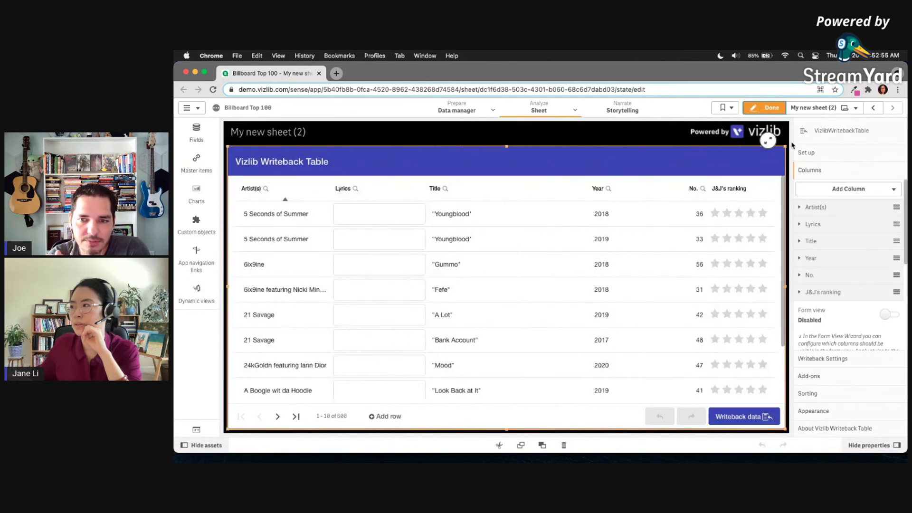
left_click_drag(508, 146, 458, 204)
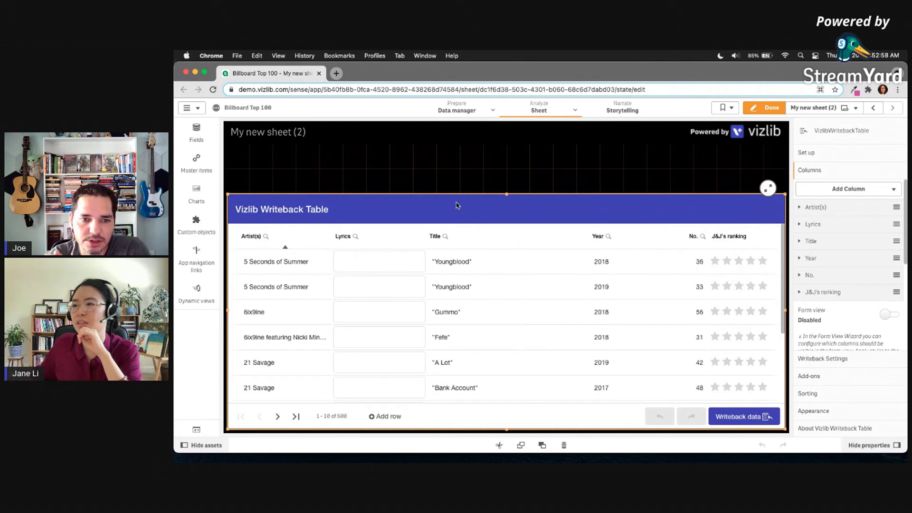
Search the custom objects for "sheet" and add a Vizlib Sheet Menu in the empty strip above the Writeback Table
left_click(201, 170)
left_click(203, 172)
left_click(202, 172)
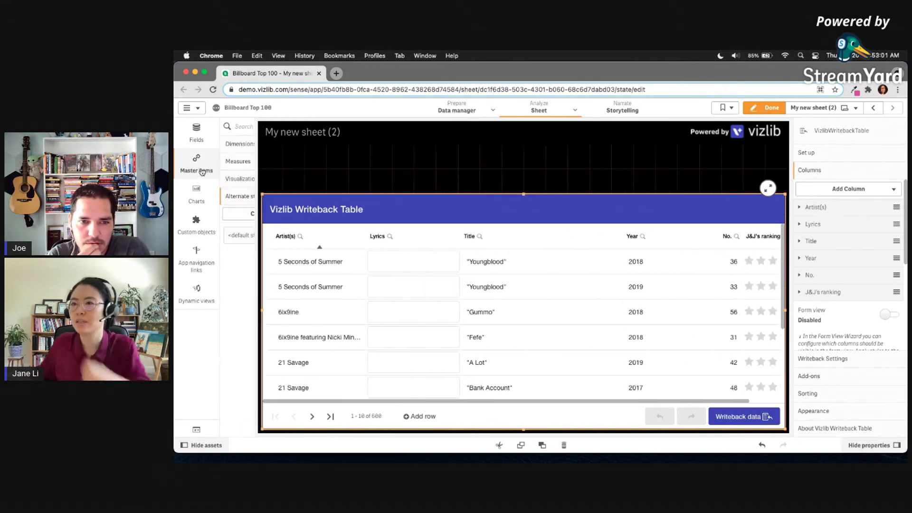
left_click(196, 224)
type("sheet")
left_click(285, 161)
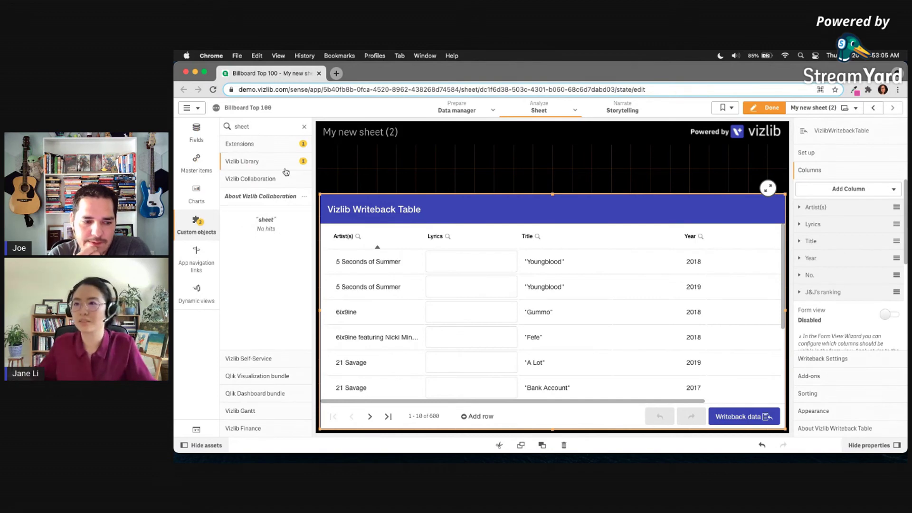
left_click_drag(266, 200, 385, 177)
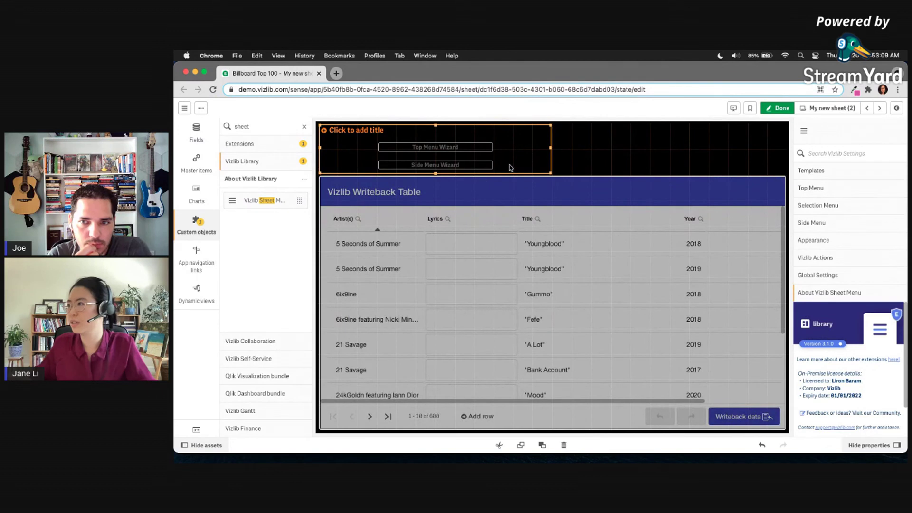
Check the new Sheet Menu's global settings and template options, and preview the sheet outside edit mode
left_click(856, 275)
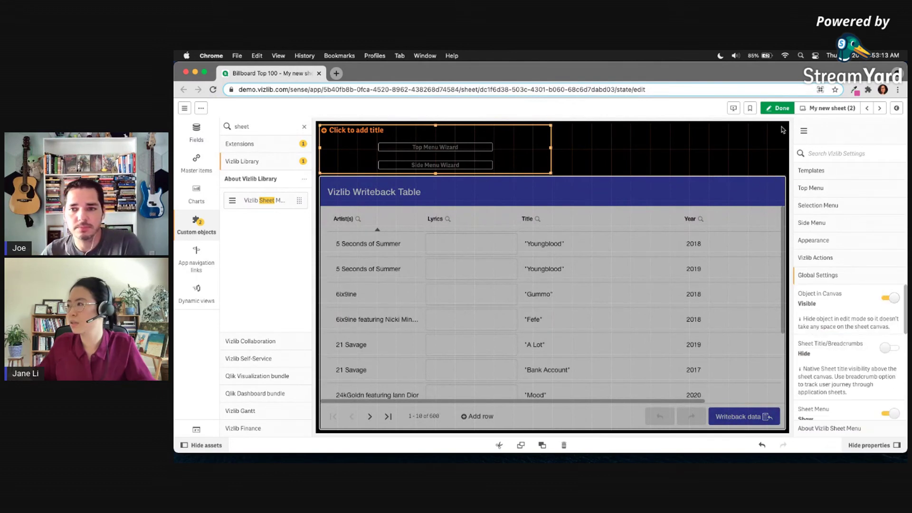
left_click(829, 171)
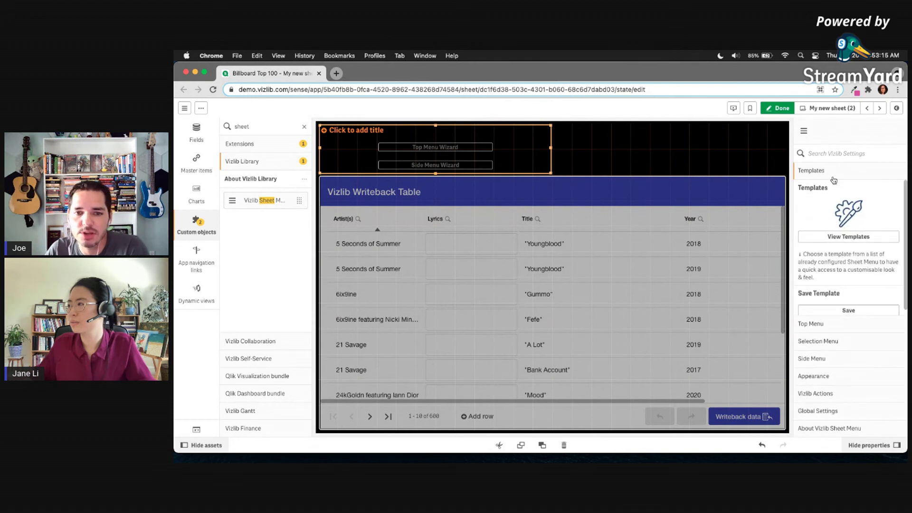
left_click(775, 108)
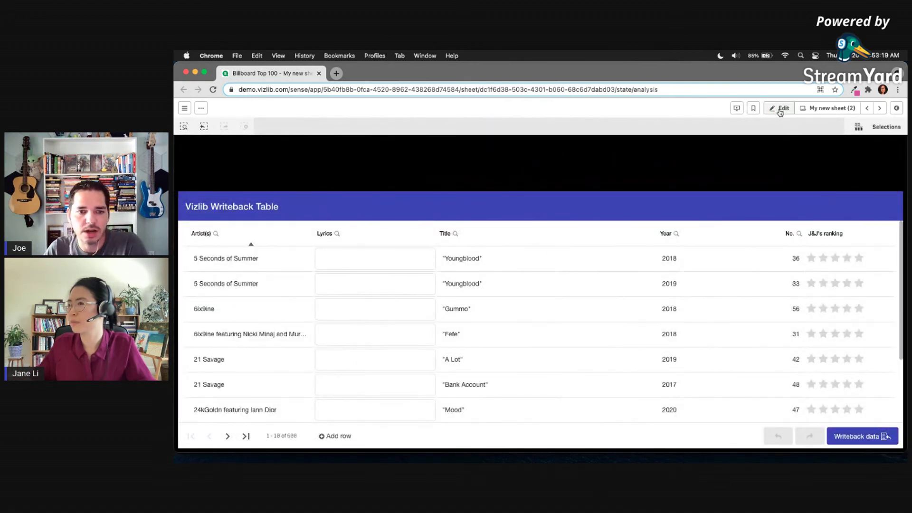
left_click(780, 110)
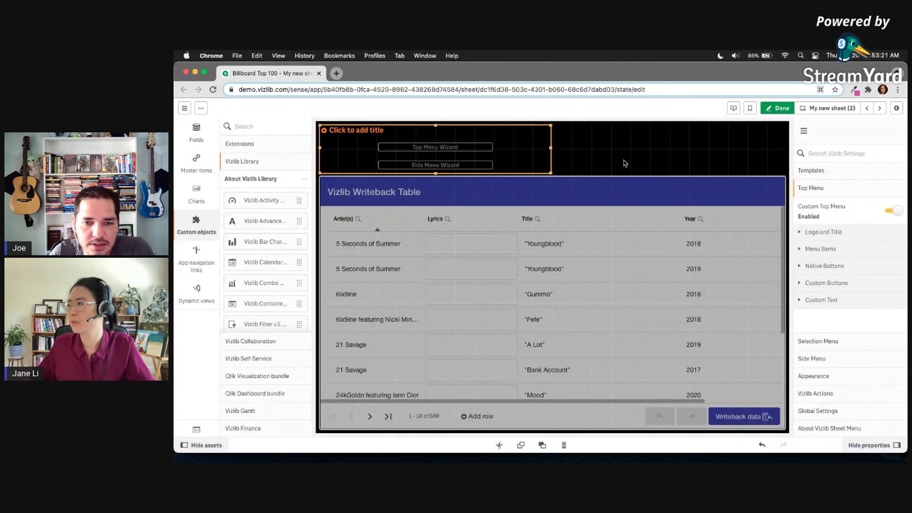
Save the Sheet Menu of the Billboard Top 100 dashboard sheet as a template titled "billboard"
left_click(856, 113)
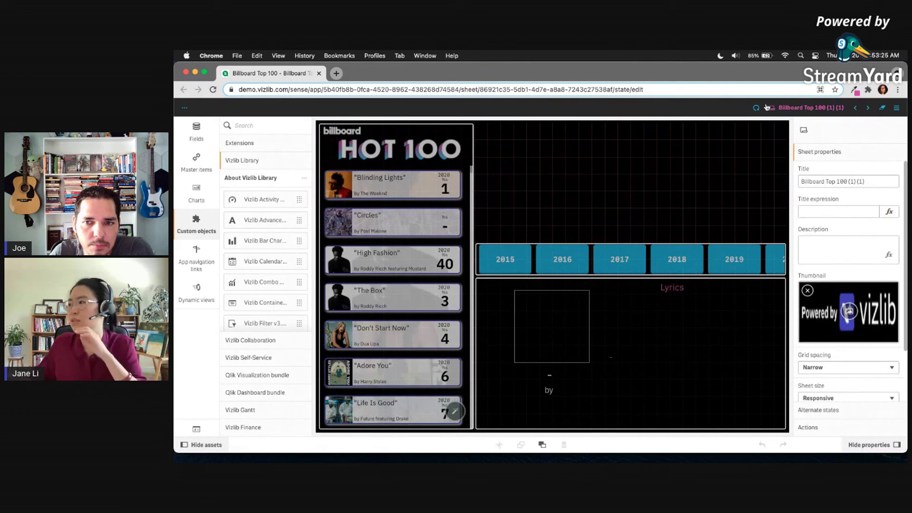
left_click(756, 109)
left_click(834, 177)
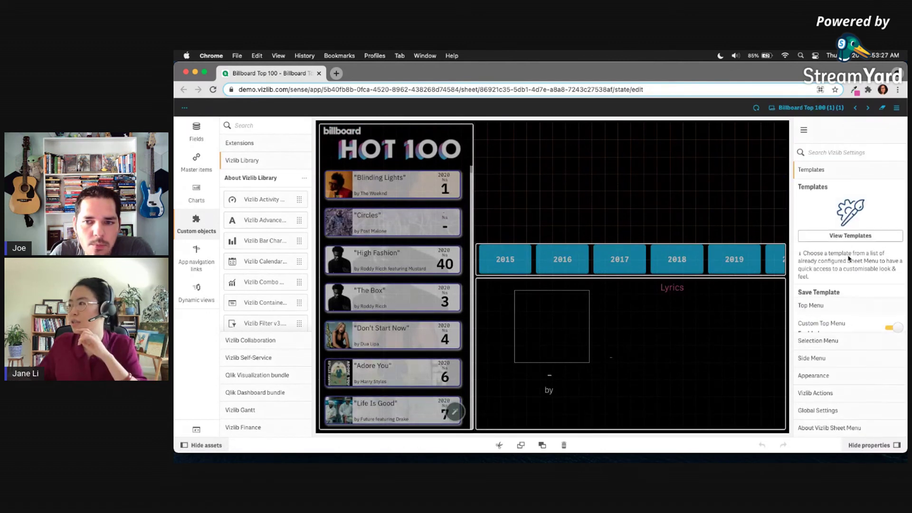
left_click(856, 305)
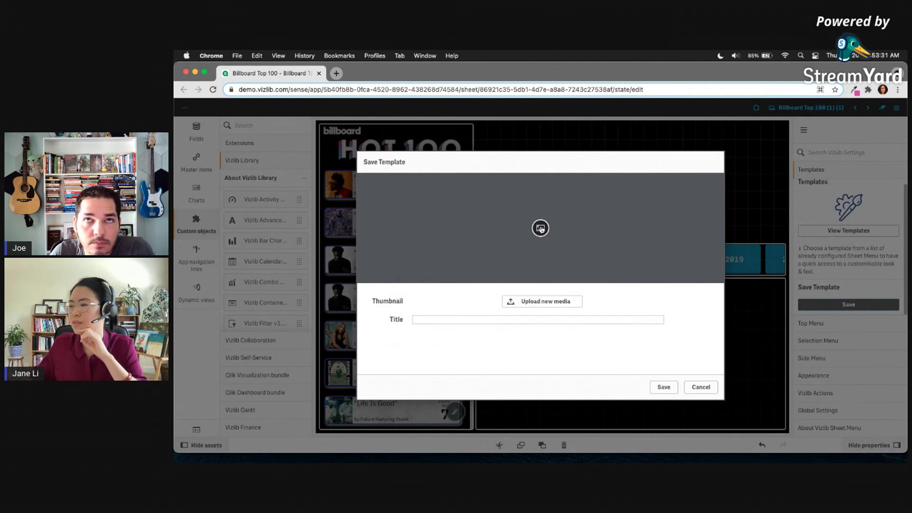
left_click(560, 322)
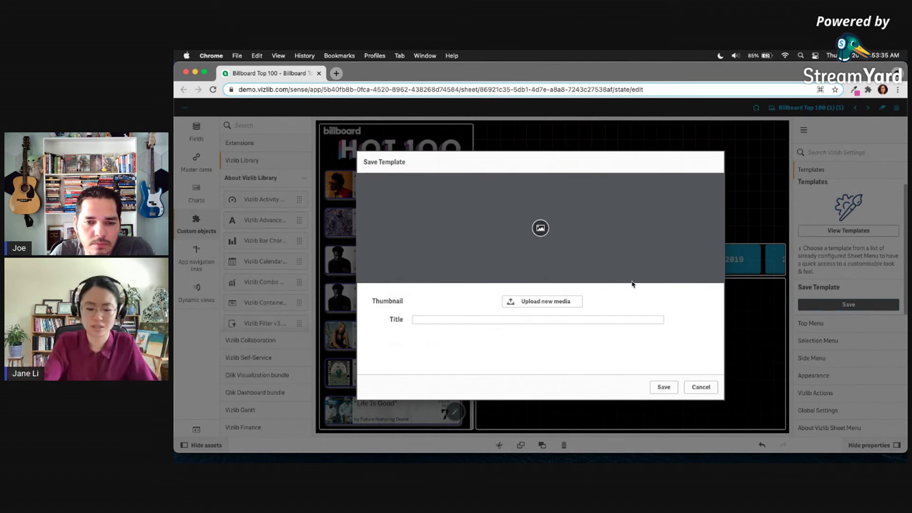
type("billboard")
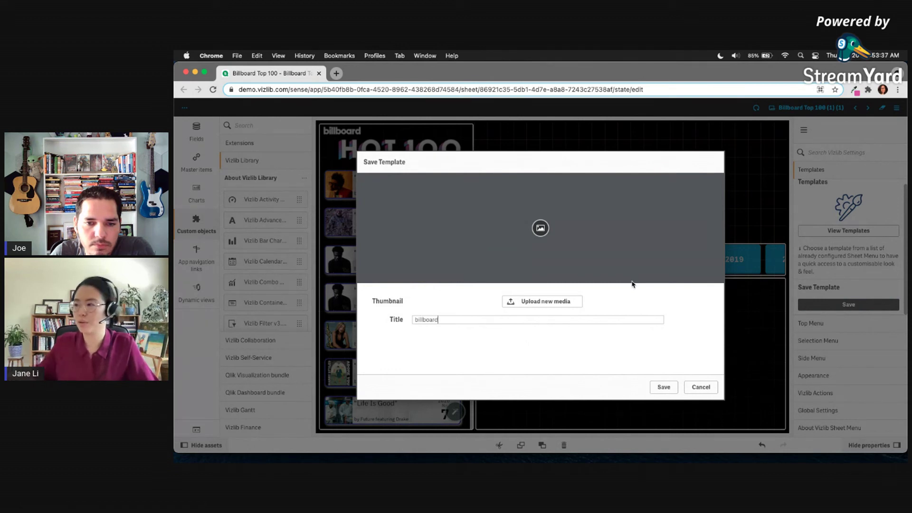
left_click(659, 387)
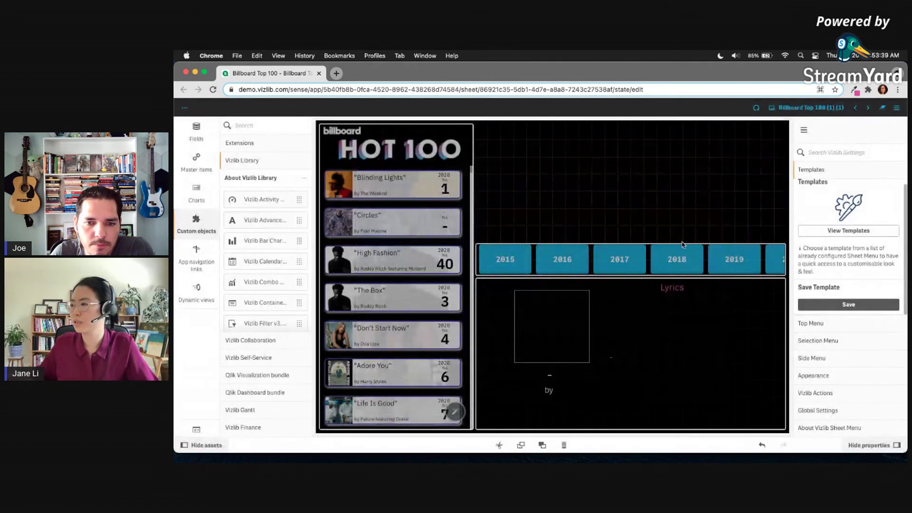
Apply the saved "billboard" template to the Sheet Menu on My new sheet (2)
left_click(869, 110)
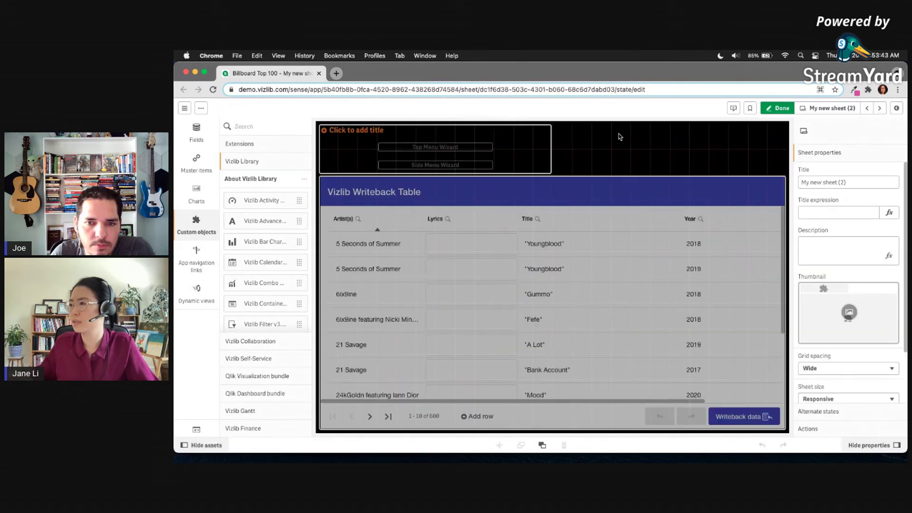
left_click(516, 150)
left_click(822, 172)
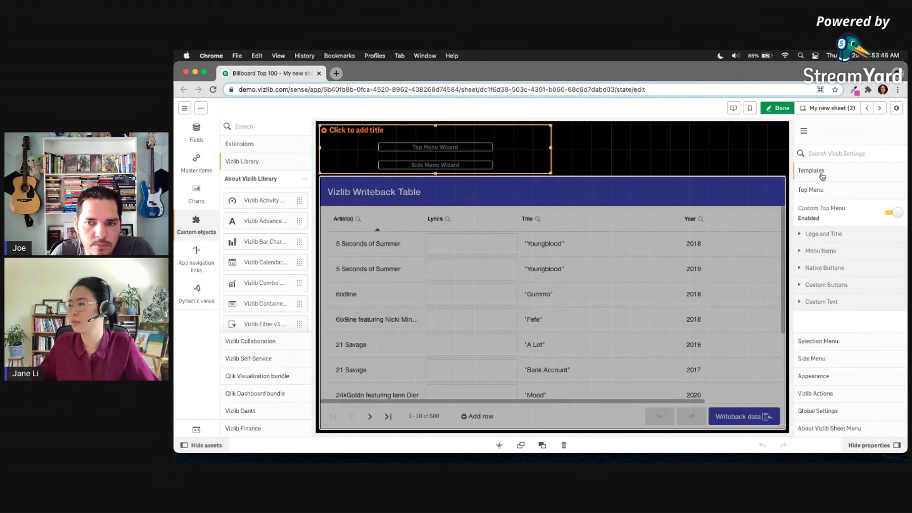
left_click(837, 236)
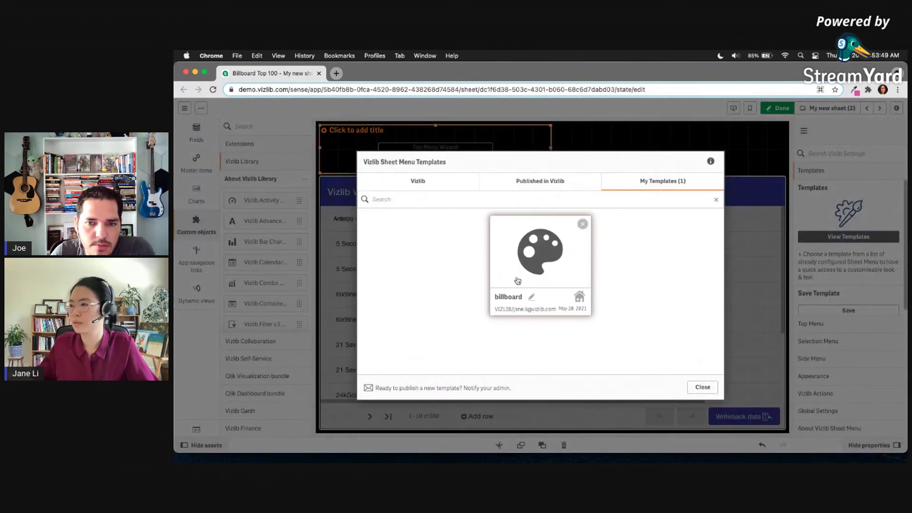
left_click(513, 282)
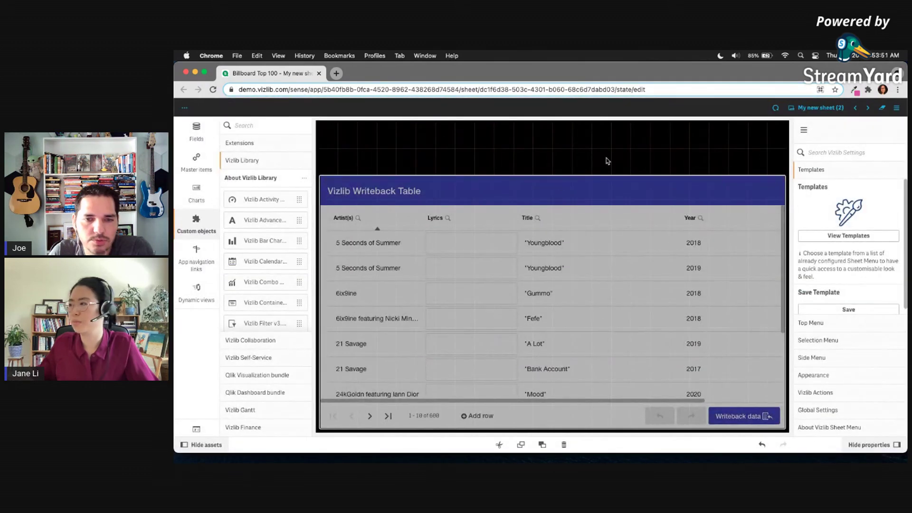
Resize the Writeback Table to leave only a narrow strip above it and apply its changed sorting with the latest Year first
left_click(633, 210)
left_click_drag(553, 176, 552, 125)
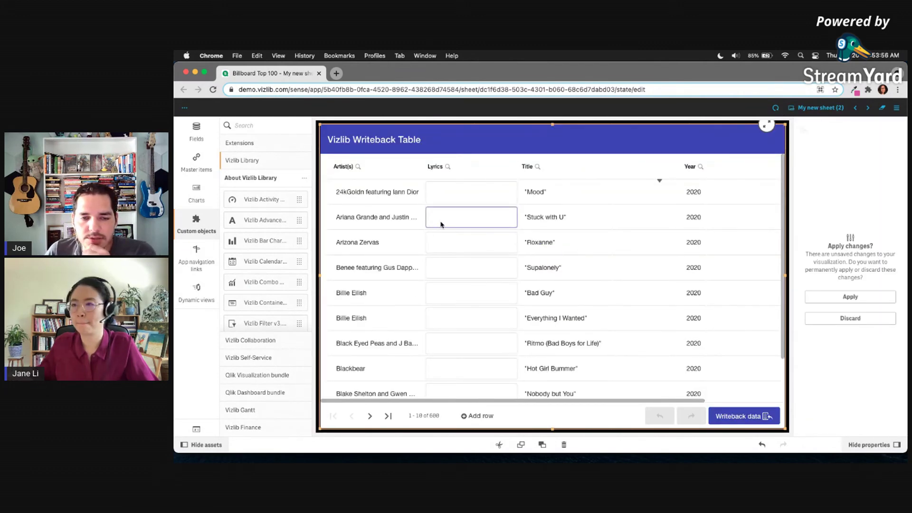
left_click(205, 221)
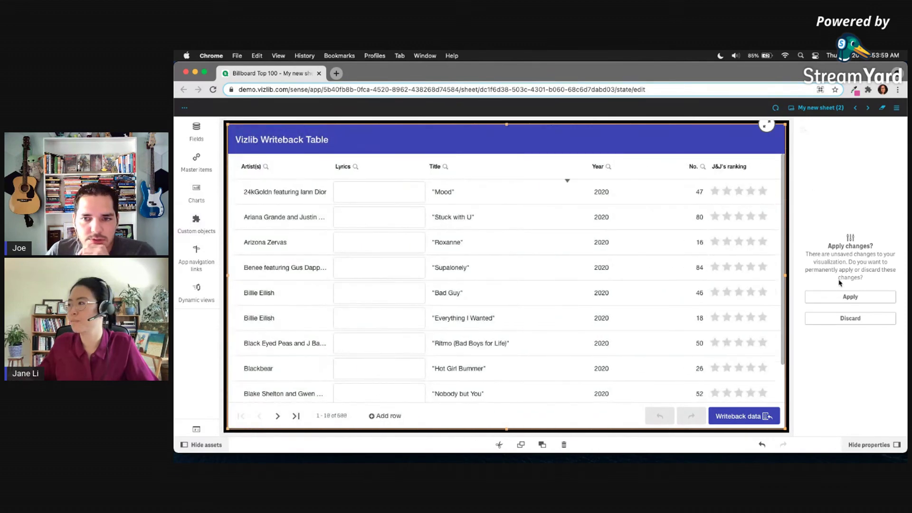
left_click(851, 298)
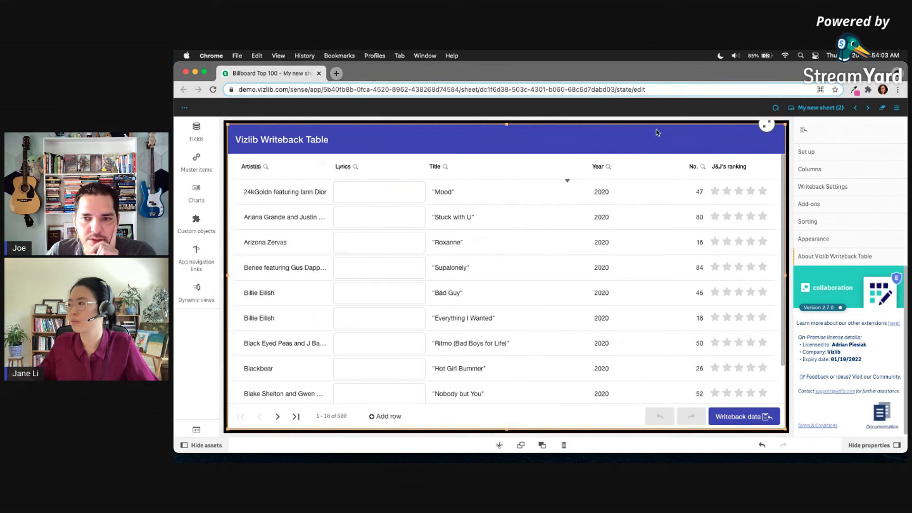
left_click_drag(507, 125, 505, 151)
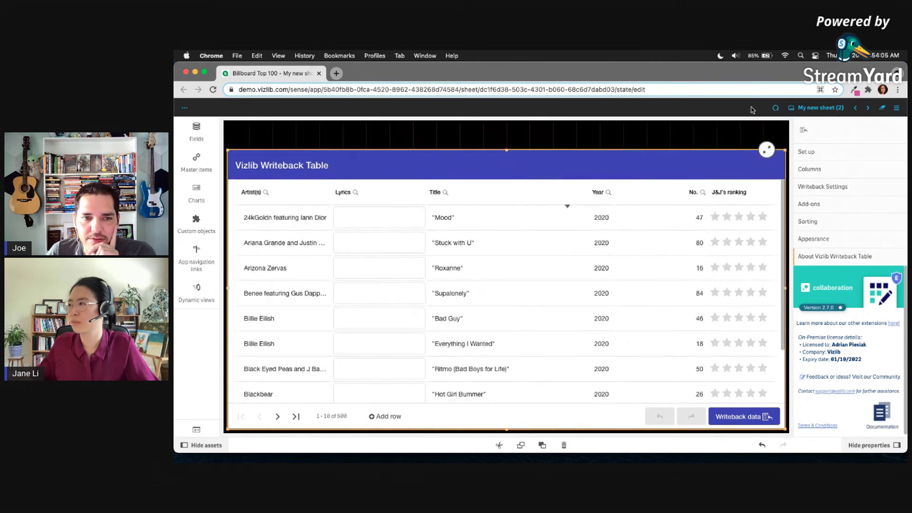
Review the Sheet Menu's native and custom button settings and set its selection panel to Show
left_click(781, 116)
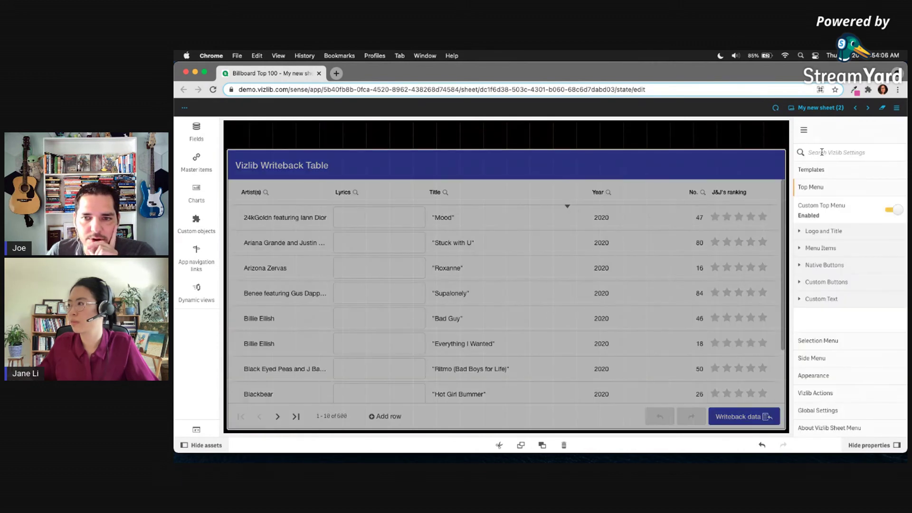
left_click(835, 272)
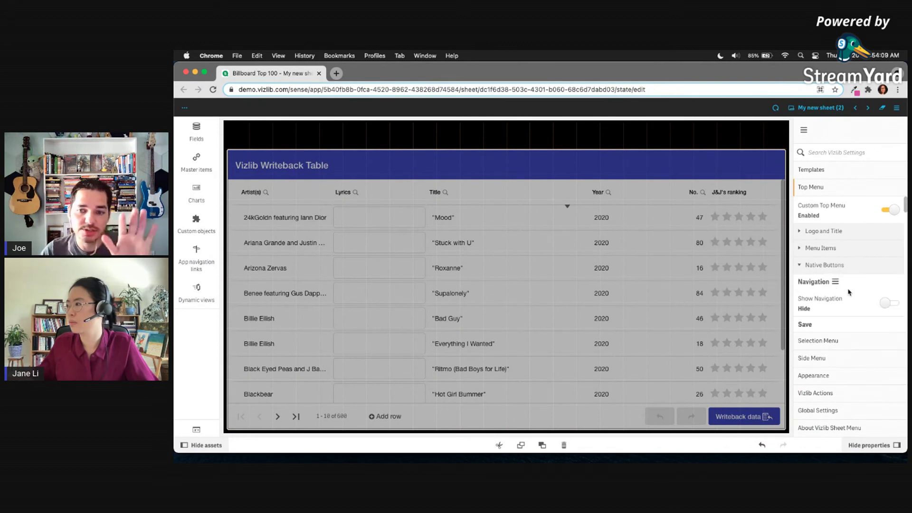
scroll(852, 285, "down", 3)
scroll(853, 281, "down", 5)
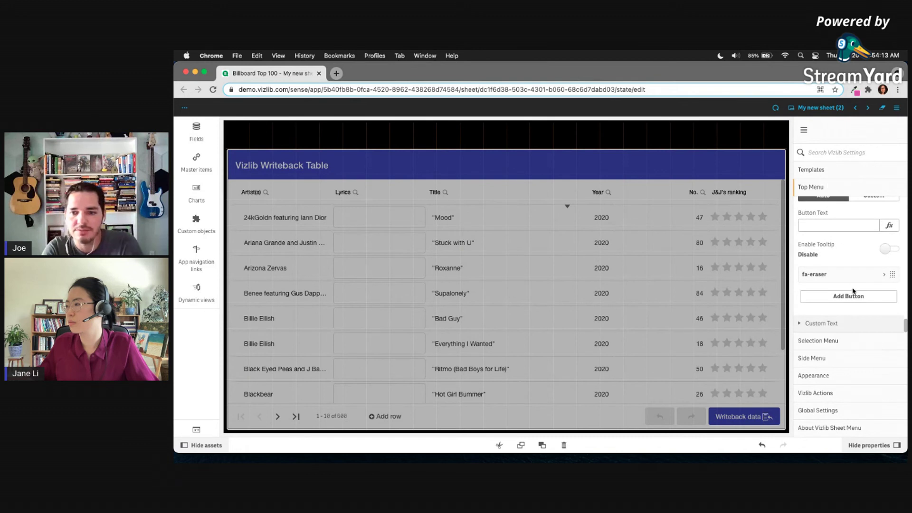
left_click(836, 340)
left_click(894, 228)
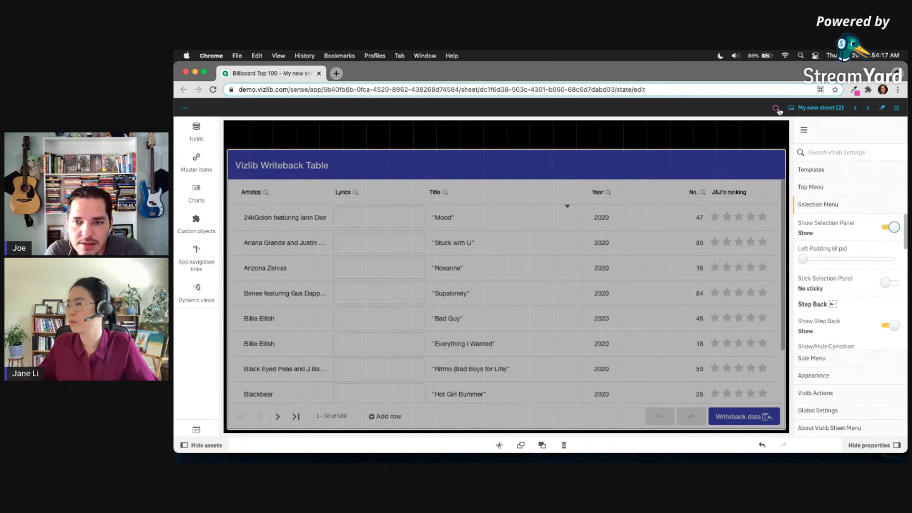
Return to the Billboard Top 100 dashboard sheet, leave edit mode and filter the song list to 2018
left_click(563, 256)
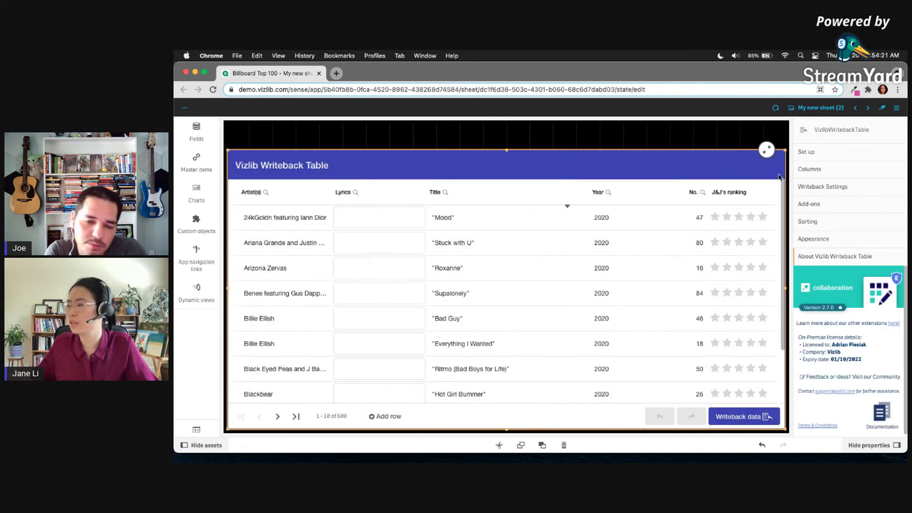
scroll(603, 306, "down", 3)
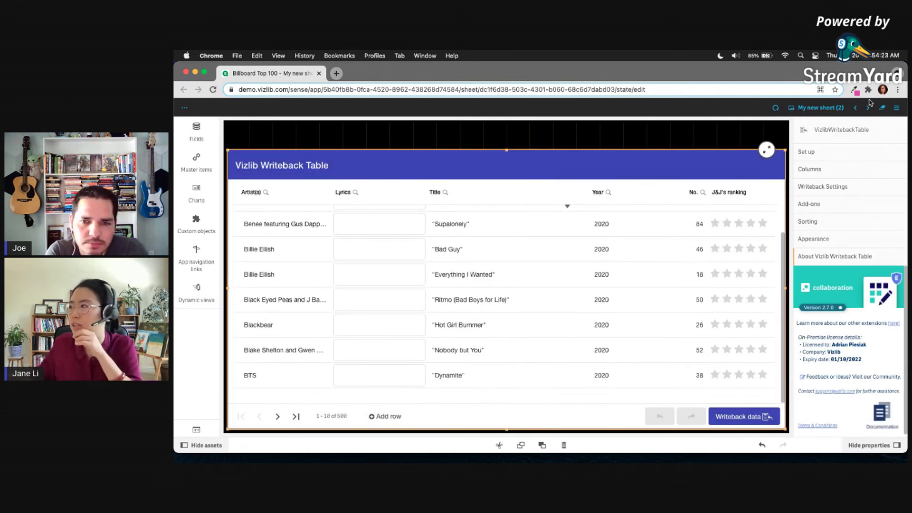
left_click(856, 109)
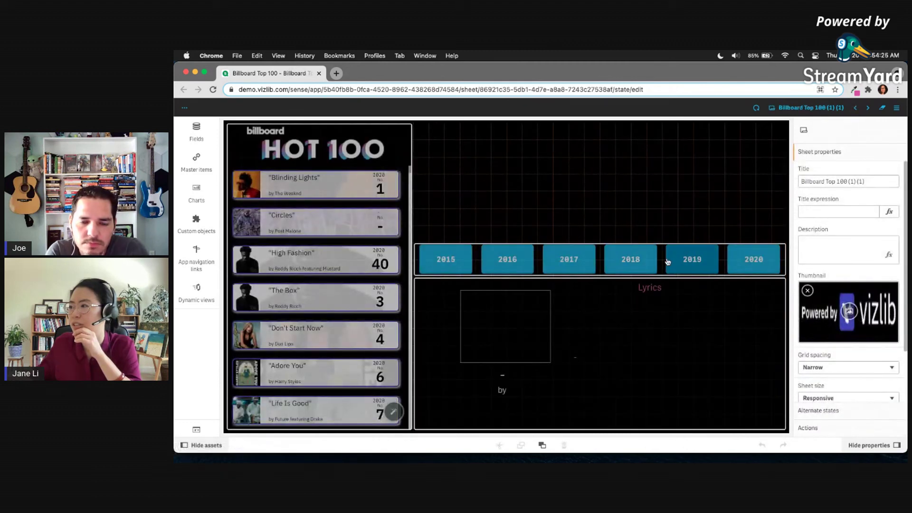
left_click(741, 115)
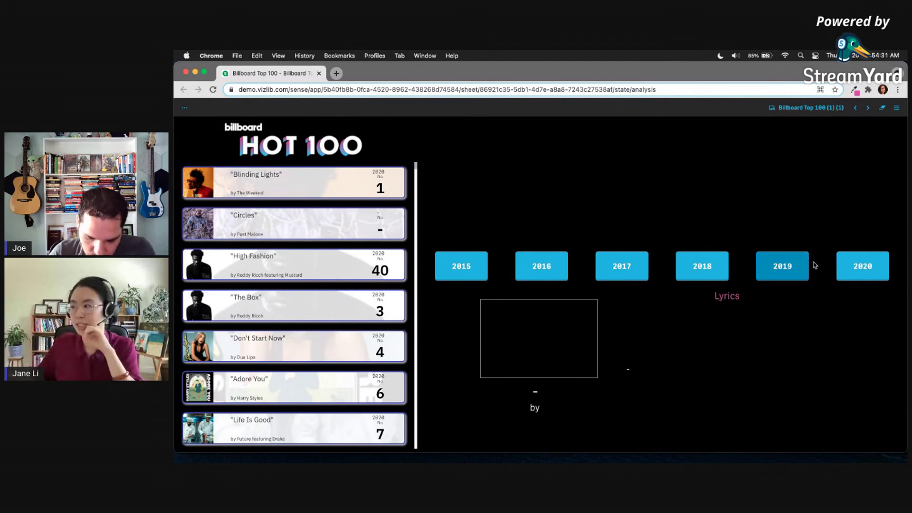
left_click(706, 269)
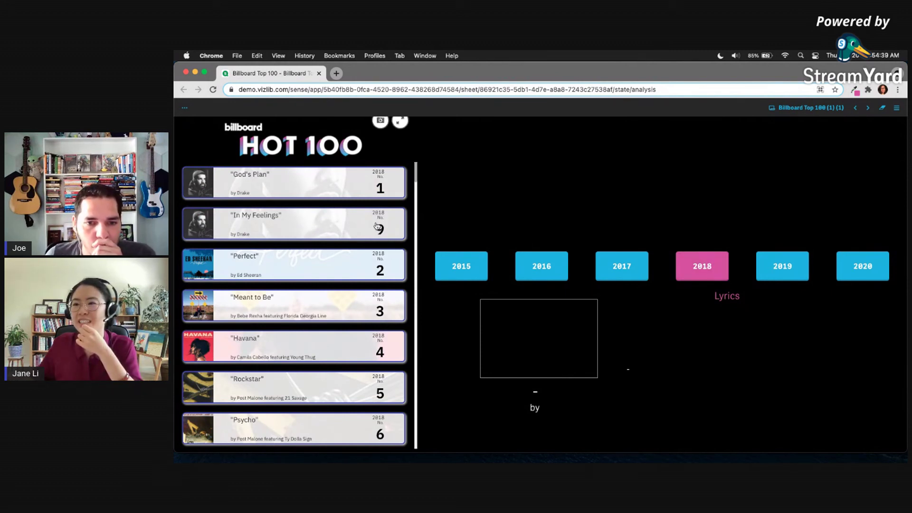
scroll(376, 247, "down", 5)
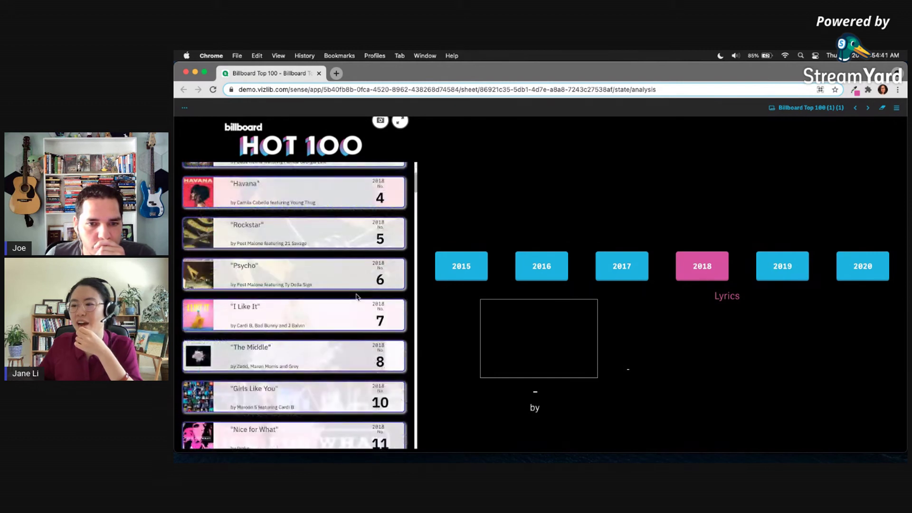
Try selecting "In My Feelings" and the 2016 filter in the song list, clearing the selections again
scroll(285, 378, "up", 5)
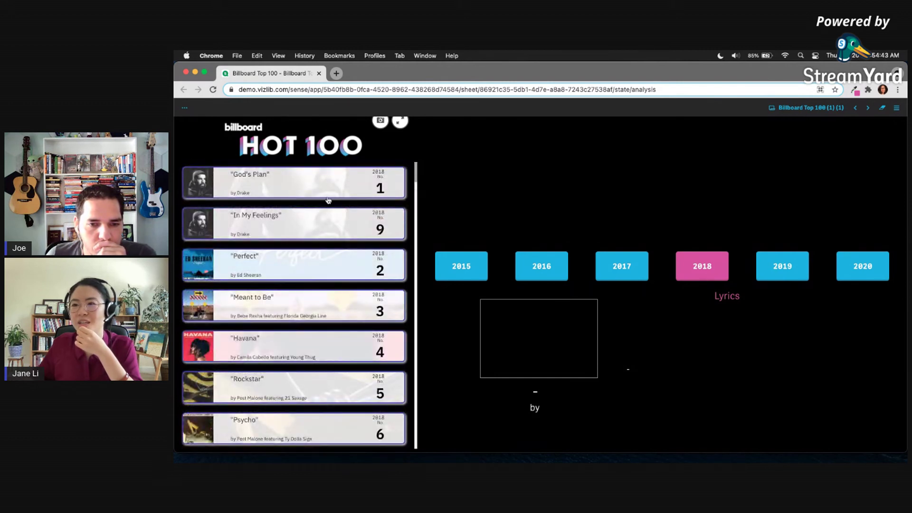
left_click(389, 224)
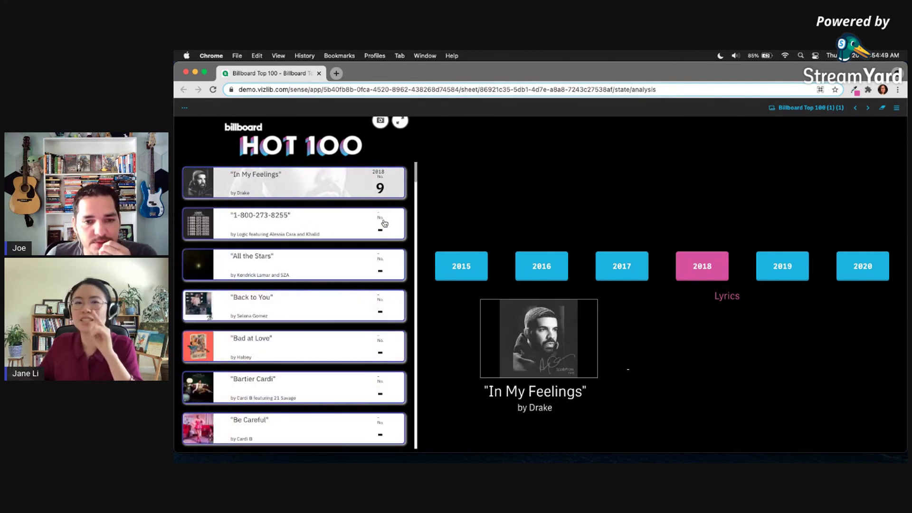
left_click(539, 270)
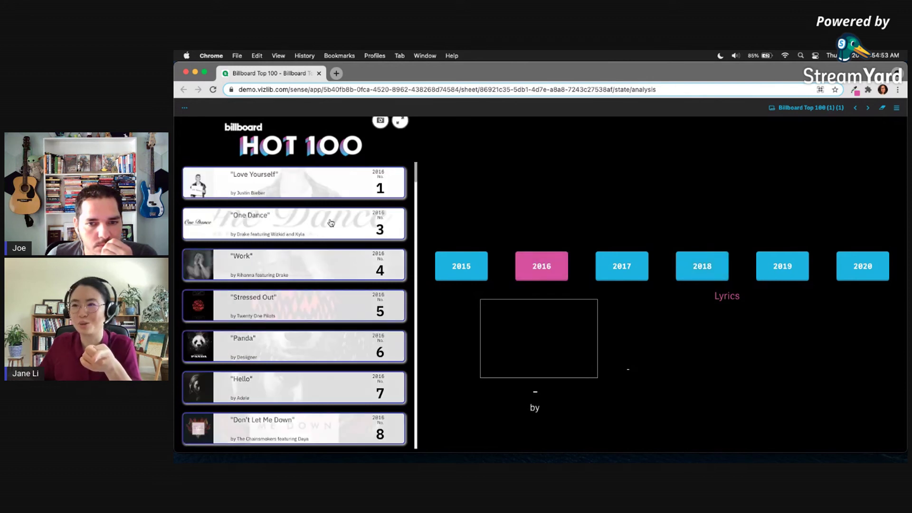
left_click(883, 108)
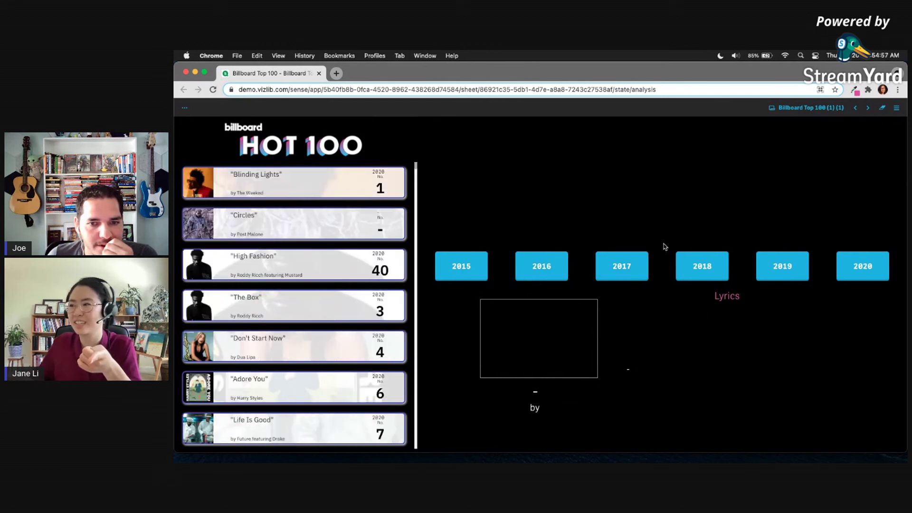
Filter the song list to 2018, select "Rockstar" and open the Writeback Table sheet
left_click(696, 265)
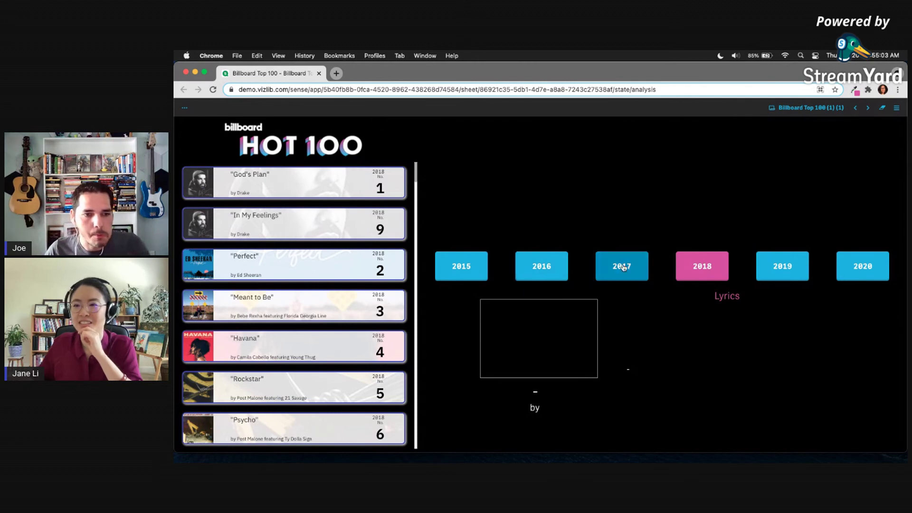
scroll(296, 271, "down", 1)
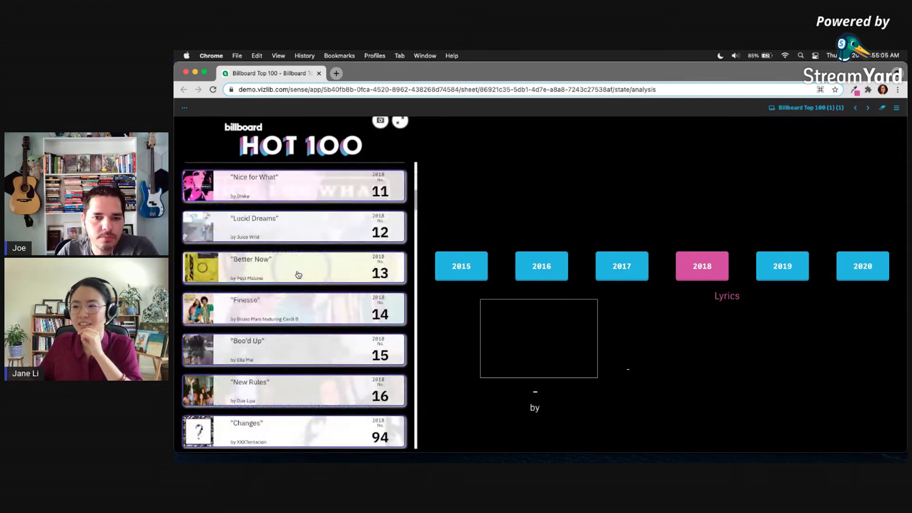
scroll(311, 271, "down", 5)
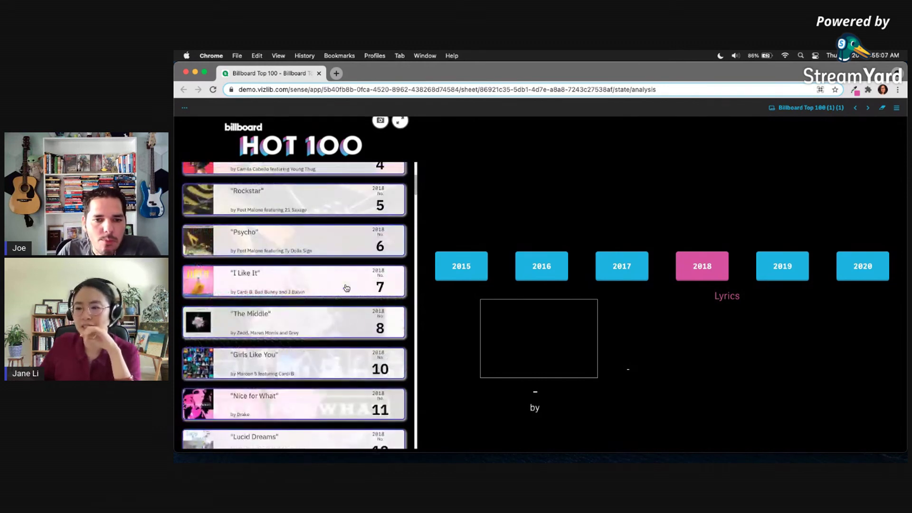
scroll(364, 332, "up", 5)
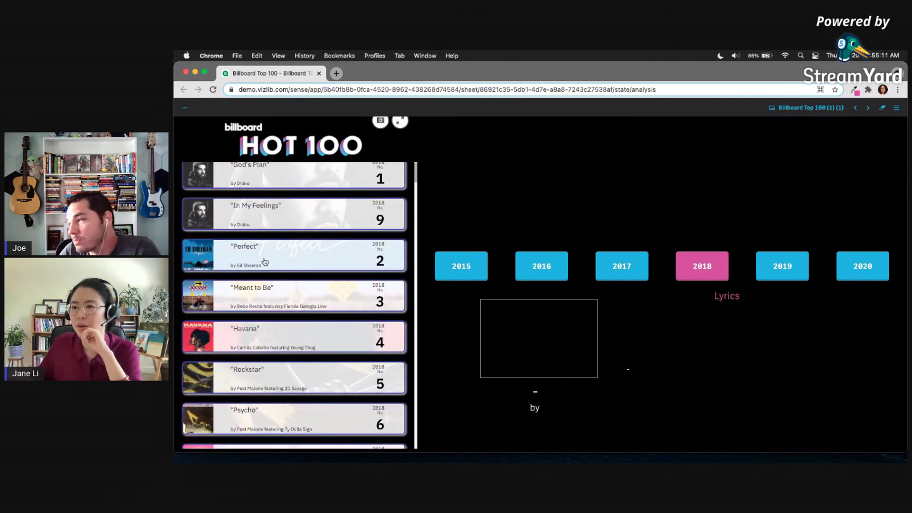
scroll(290, 294, "down", 2)
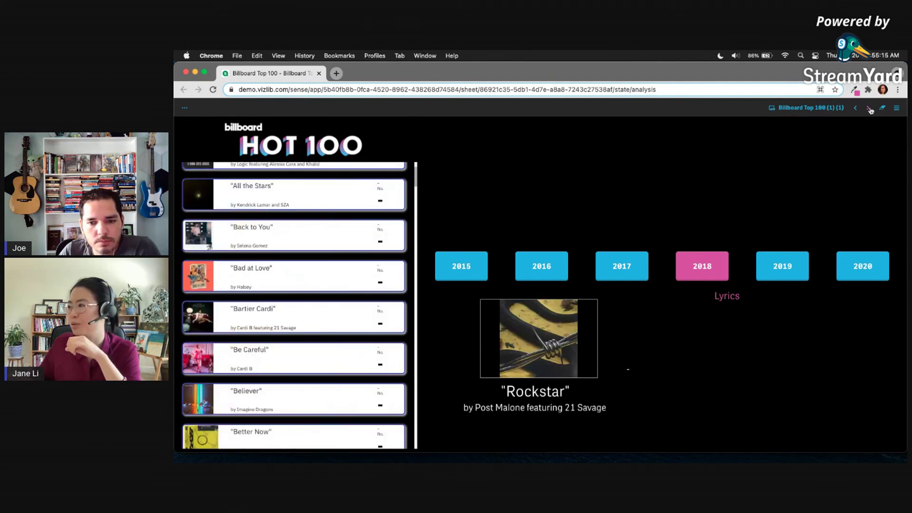
left_click(869, 108)
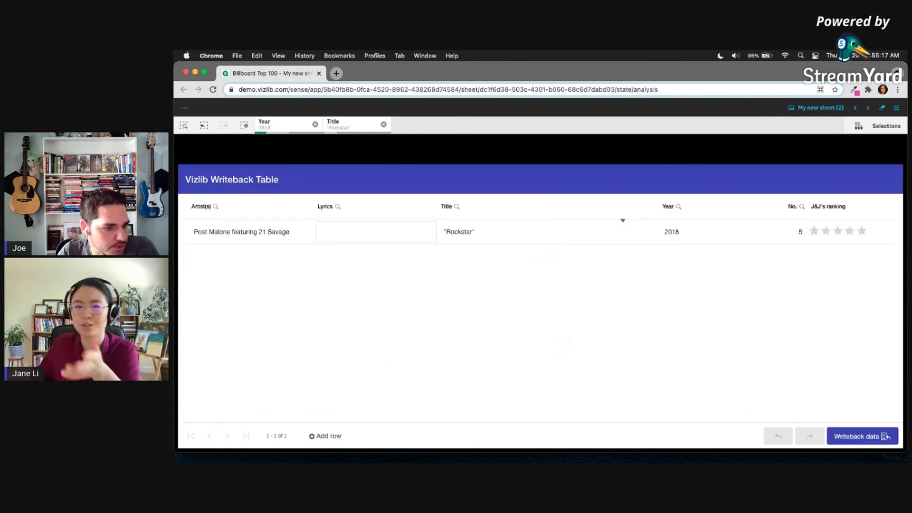
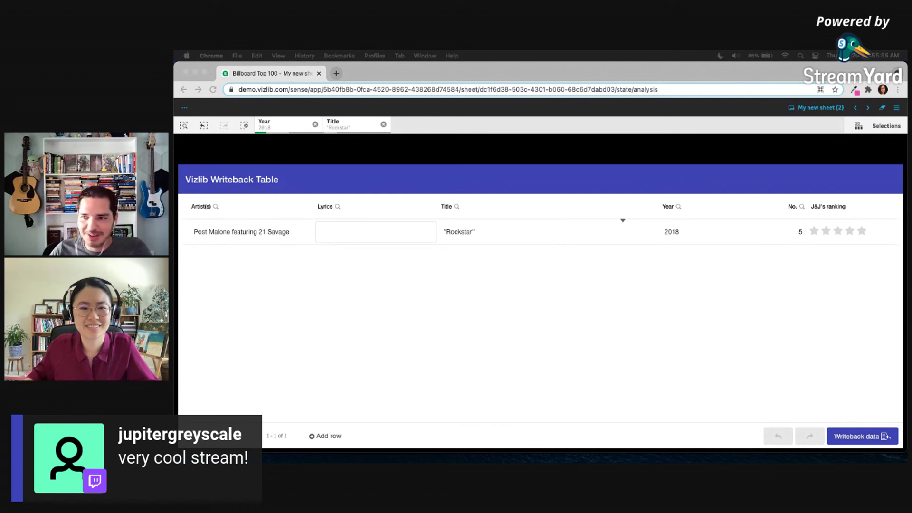
Look up the Post Malone "Rockstar" lyrics on Genius in a new browser tab and copy the full text
left_click(379, 230)
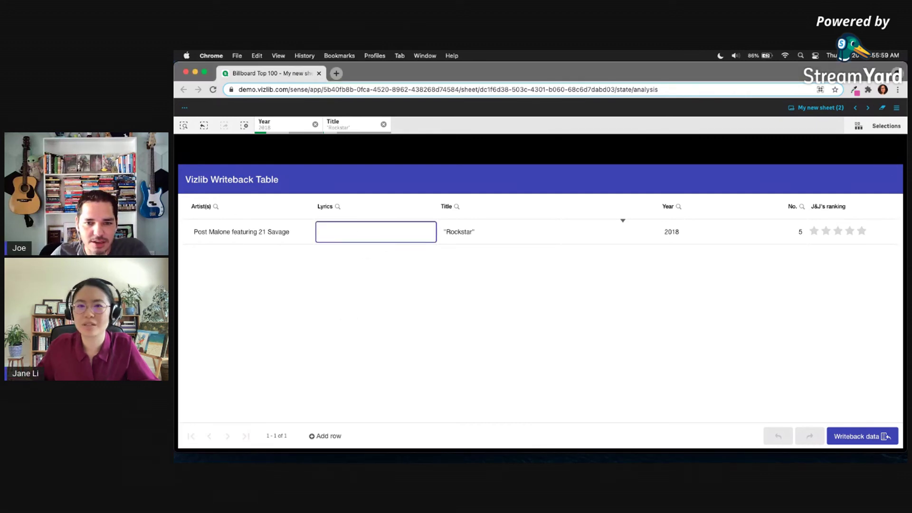
left_click_drag(427, 90, 449, 77)
left_click(603, 346)
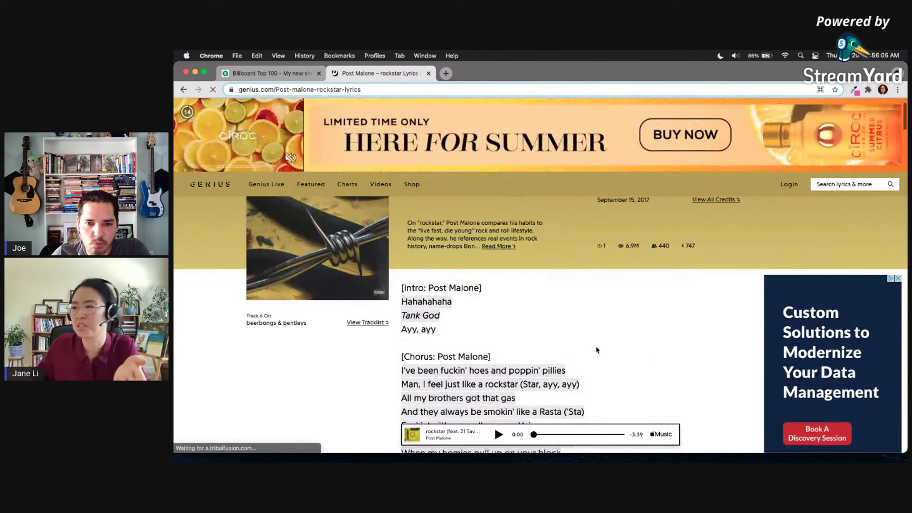
scroll(625, 339, "down", 10)
scroll(625, 333, "down", 10)
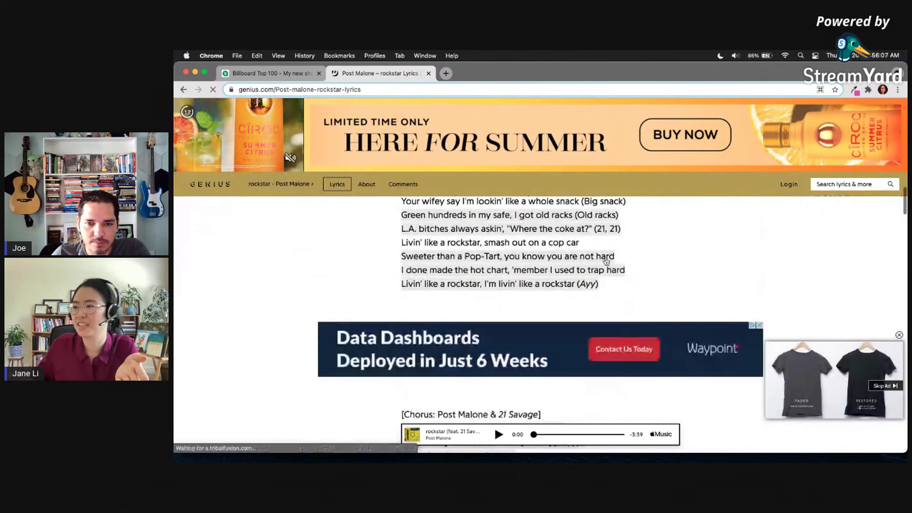
scroll(593, 285, "down", 5)
scroll(570, 283, "up", 3)
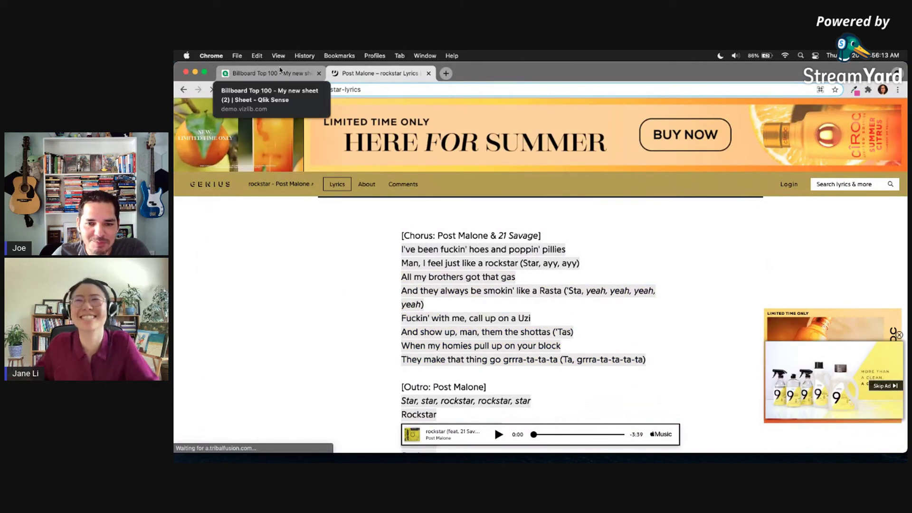
Paste the copied lyrics into the Lyrics cell of the "Rockstar" row and look through the table rows
left_click(277, 72)
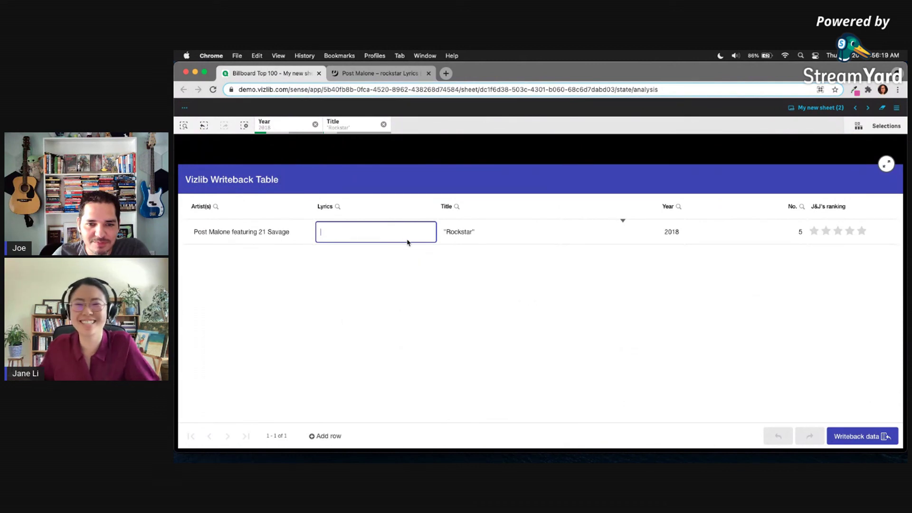
key("super+v")
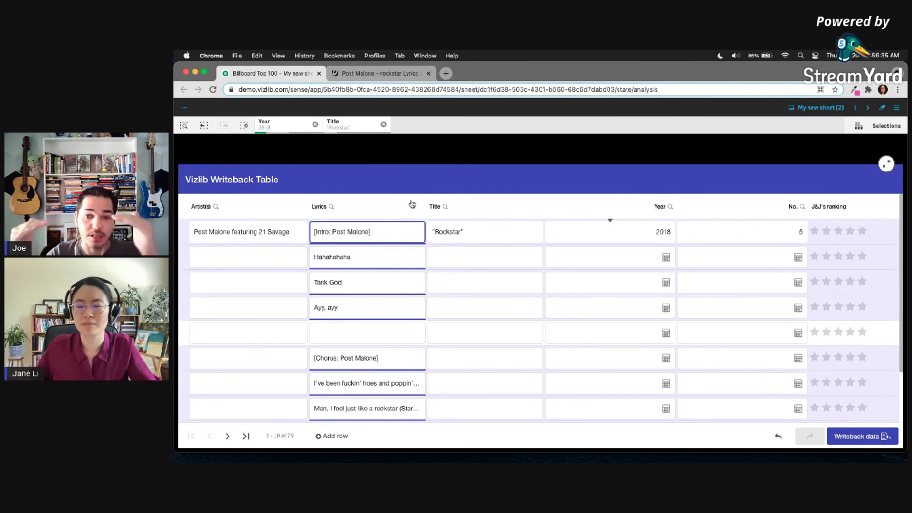
triple_click(393, 234)
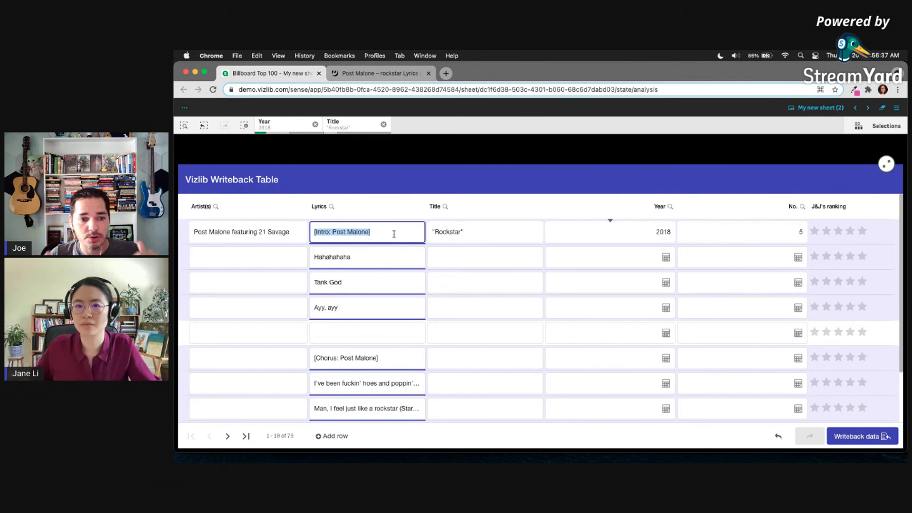
left_click(394, 234)
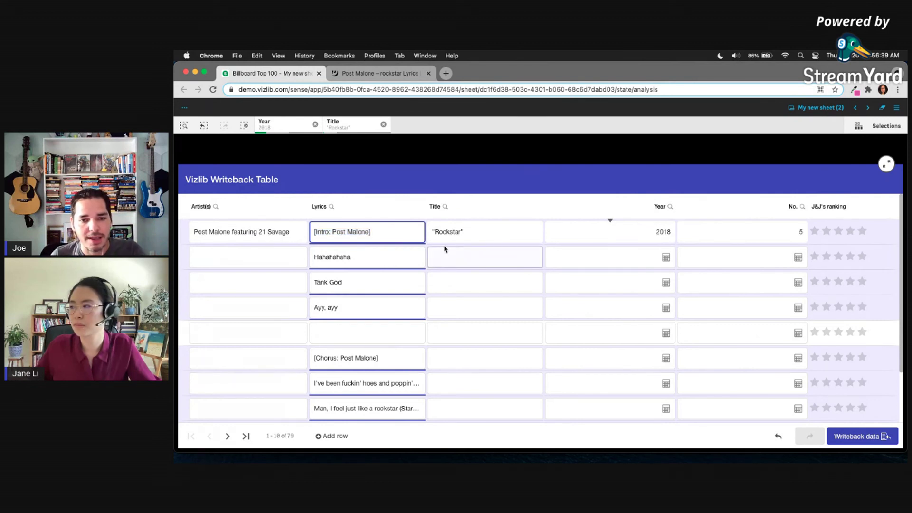
scroll(444, 247, "down", 2)
scroll(444, 247, "down", 1)
scroll(444, 246, "up", 3)
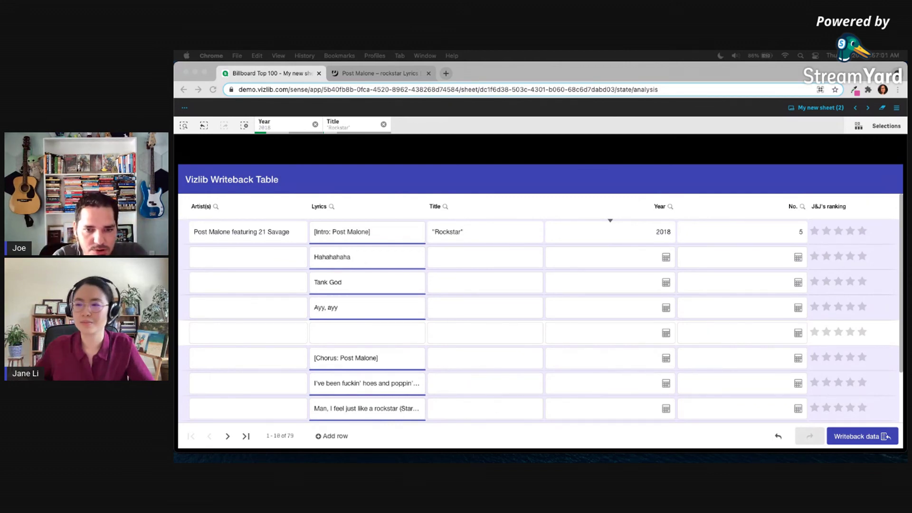
Go back from the Genius page to the lyrics search results and undo the pasted lyrics in the Writeback Table
left_click(377, 73)
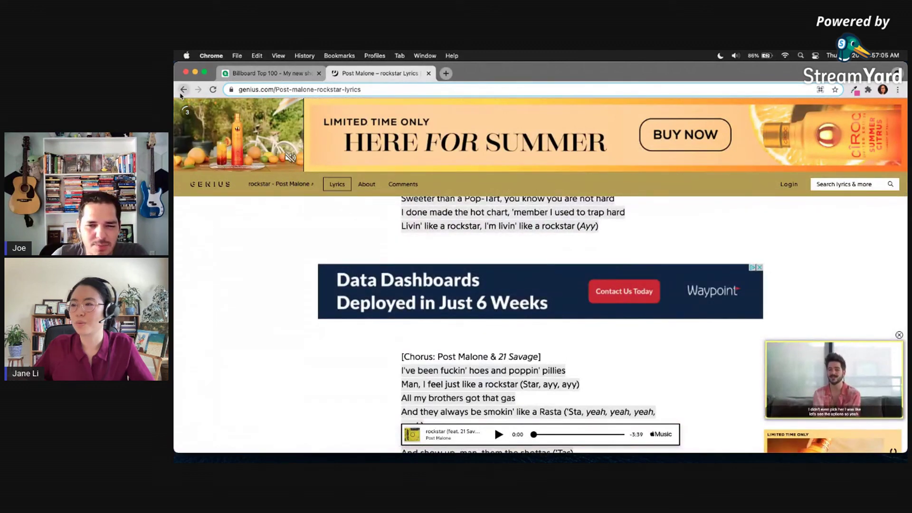
left_click(183, 90)
scroll(474, 242, "up", 15)
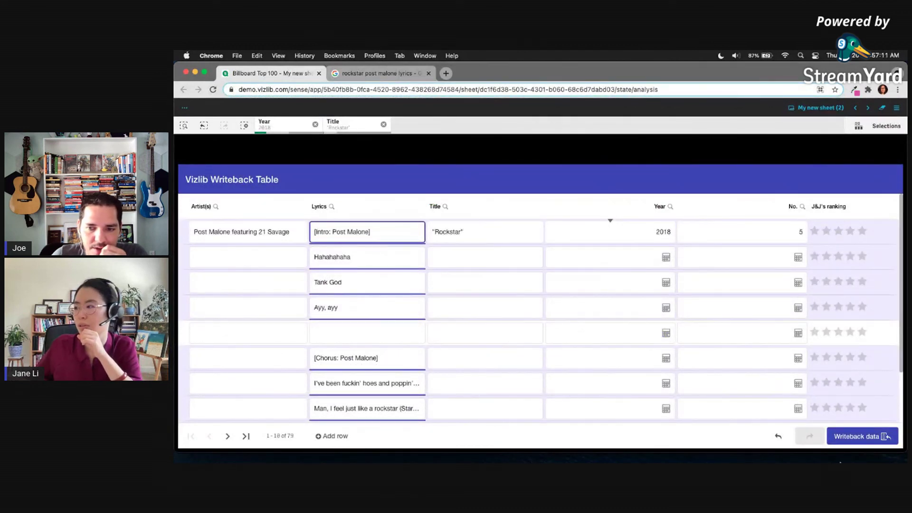
left_click(778, 437)
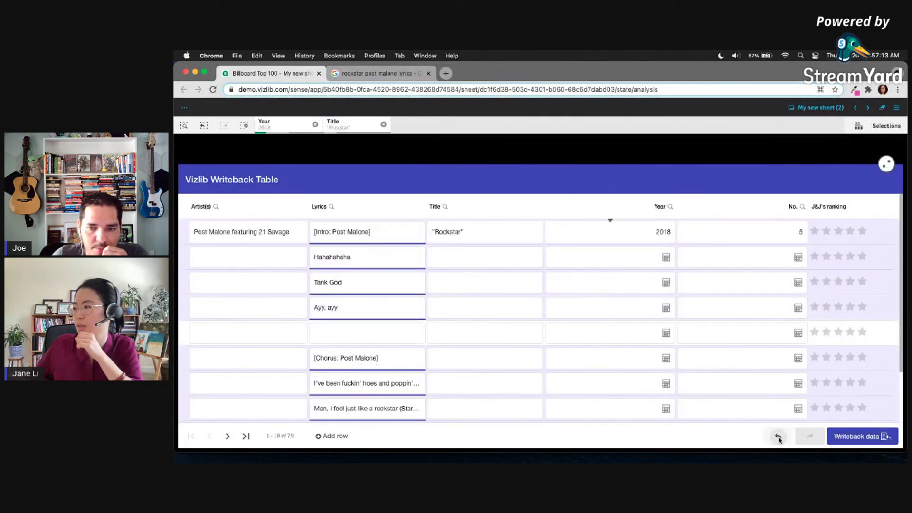
Rate "Rockstar" four stars in J&J's ranking and write the data back, creating the Billboardhot100.qvd file, and repeat the rating and writeback once
left_click(838, 233)
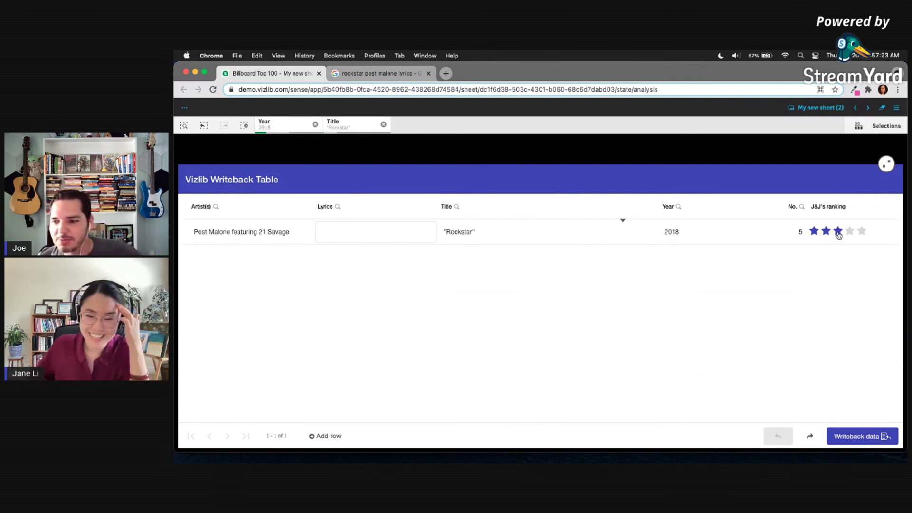
left_click(851, 233)
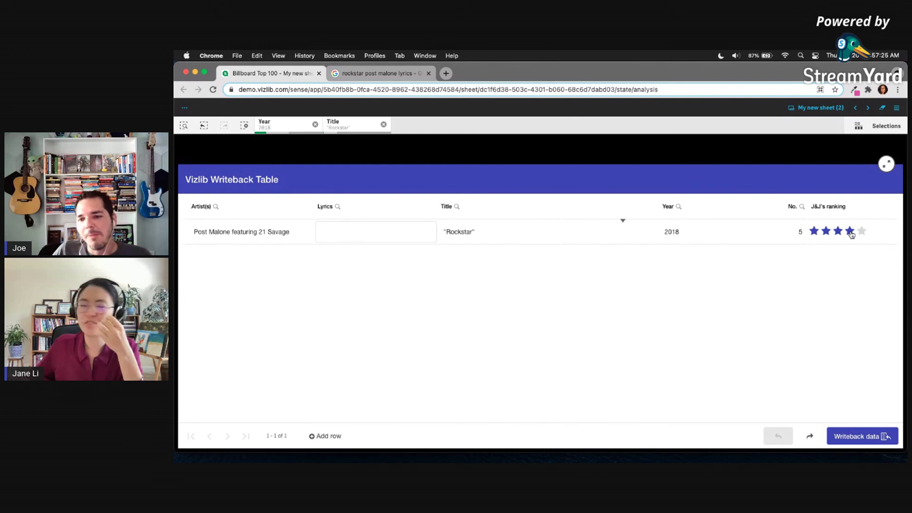
left_click(850, 232)
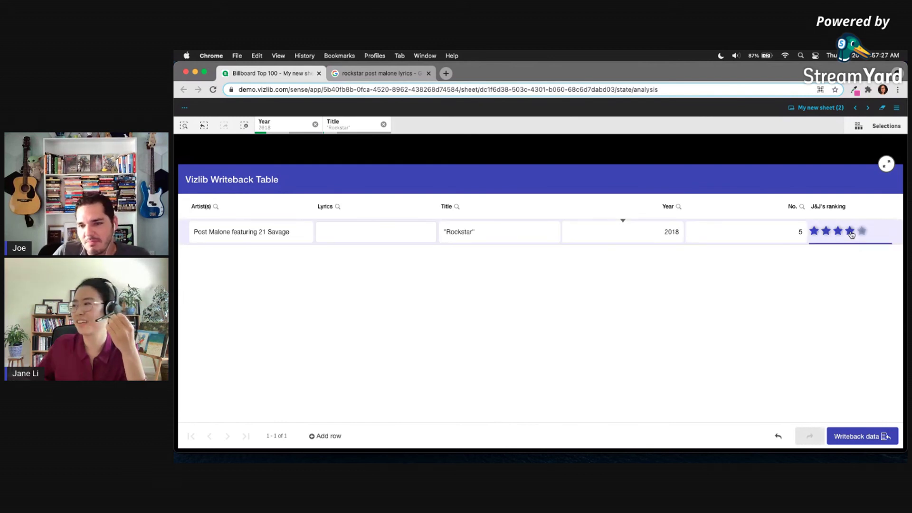
left_click(864, 441)
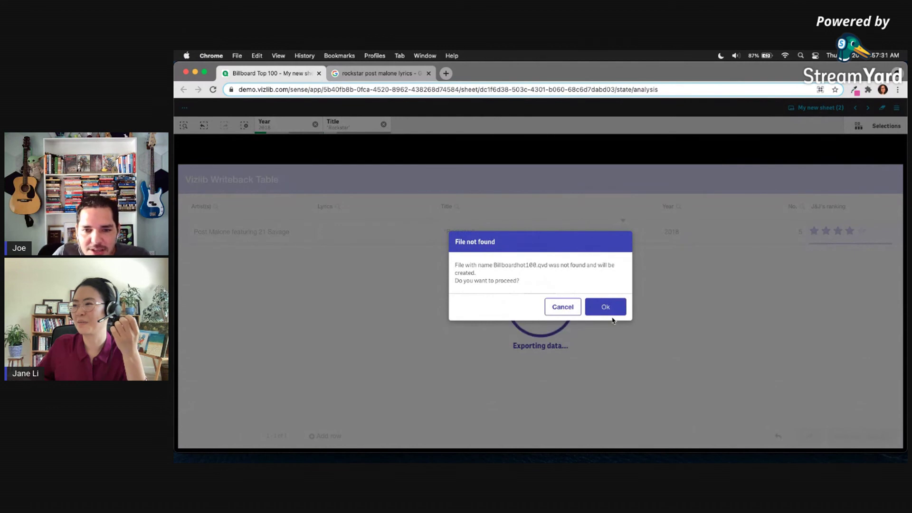
left_click(605, 308)
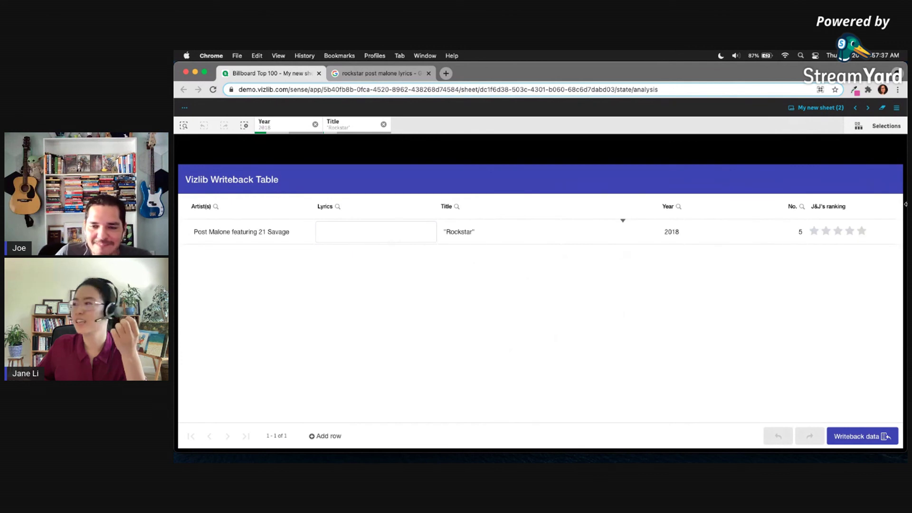
left_click(851, 239)
left_click(860, 437)
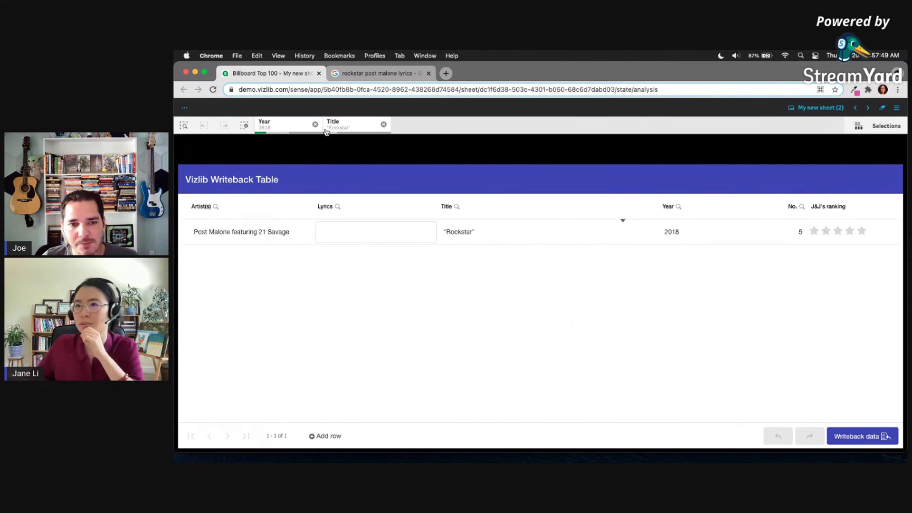
Check the Sheet Menu's app details, side menu and sheet list, closing each one again
left_click(184, 107)
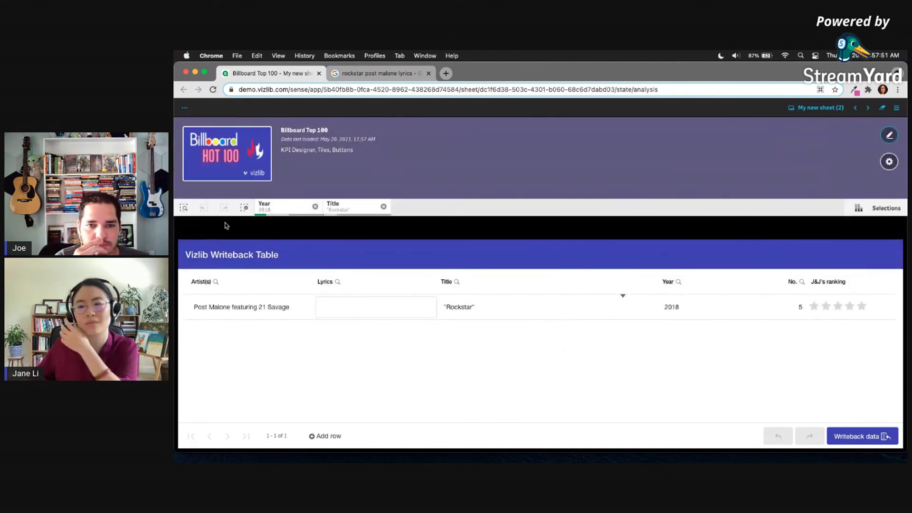
left_click(185, 108)
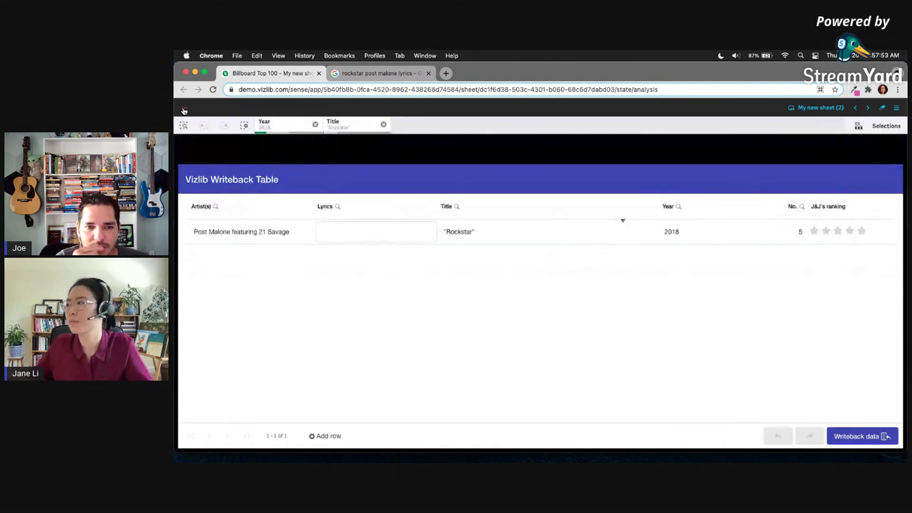
left_click(897, 108)
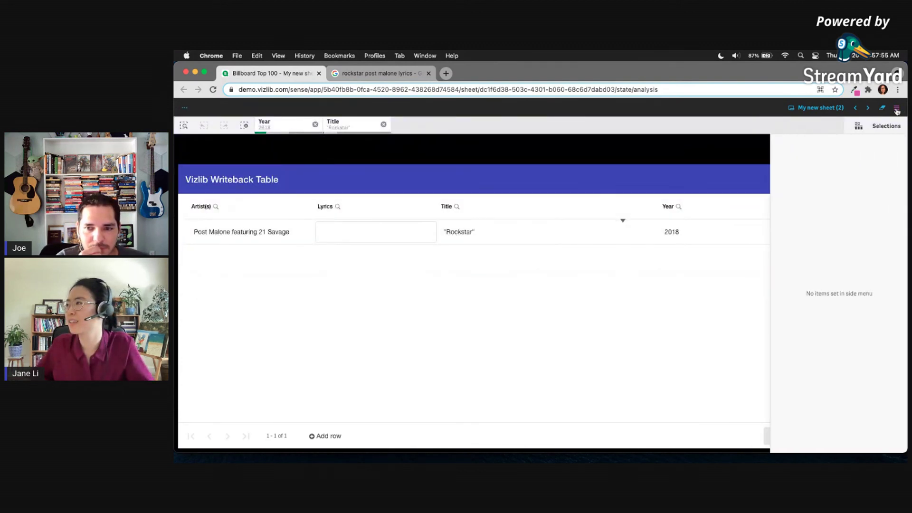
left_click(896, 108)
left_click(791, 109)
left_click(792, 108)
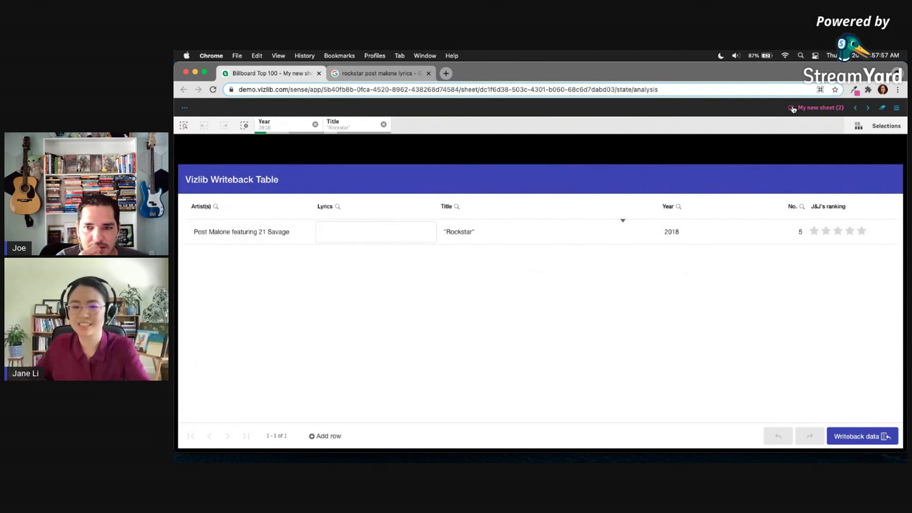
In the Sheet Menu's global settings, set Native Buttons in Edit Mode to Show All and finish editing the sheet
left_click(882, 108)
left_click(426, 309)
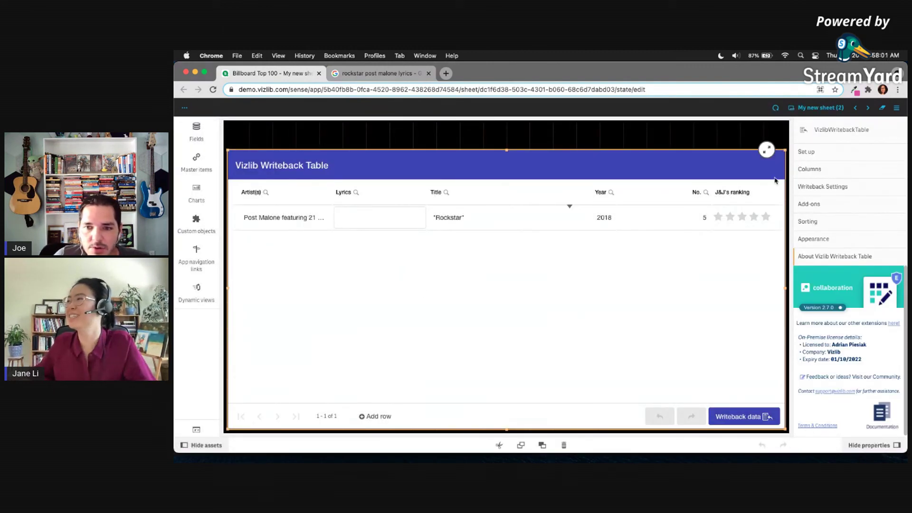
left_click(772, 111)
scroll(859, 285, "down", 5)
scroll(867, 281, "up", 5)
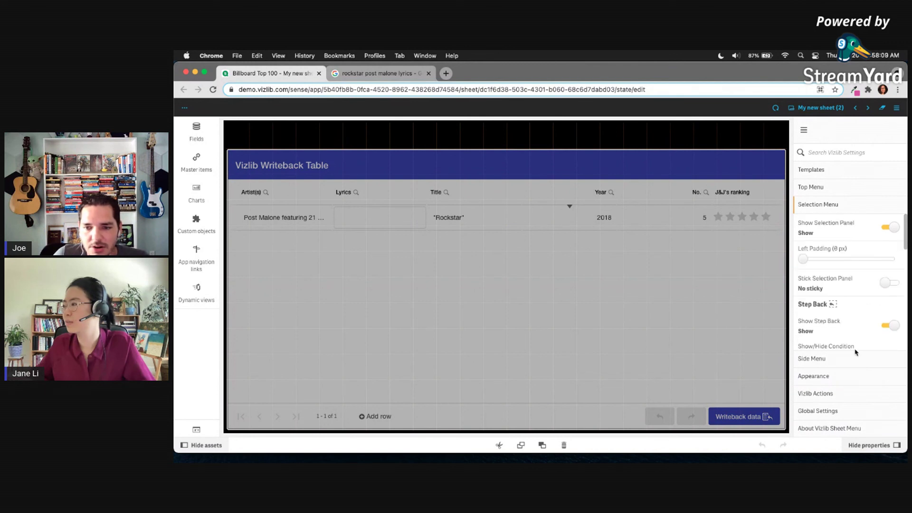
left_click(849, 411)
scroll(867, 343, "down", 5)
scroll(861, 390, "down", 3)
scroll(874, 303, "up", 1)
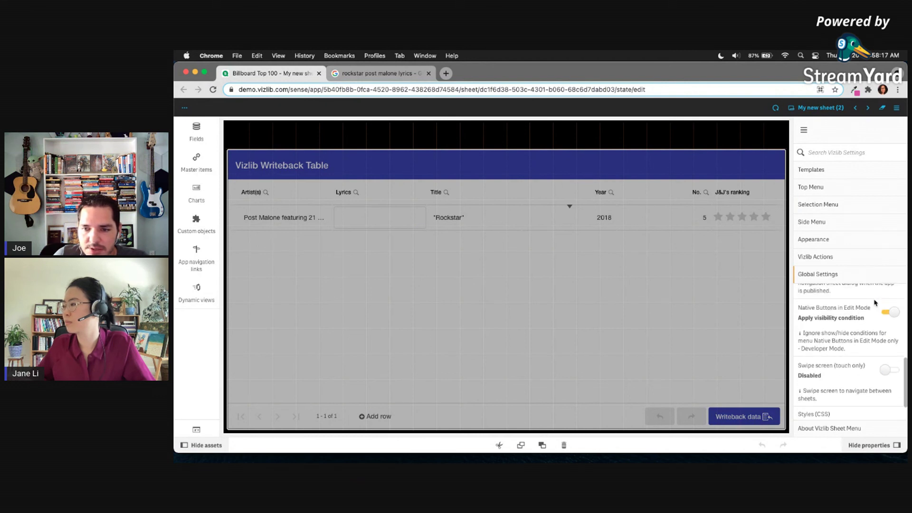
left_click(886, 315)
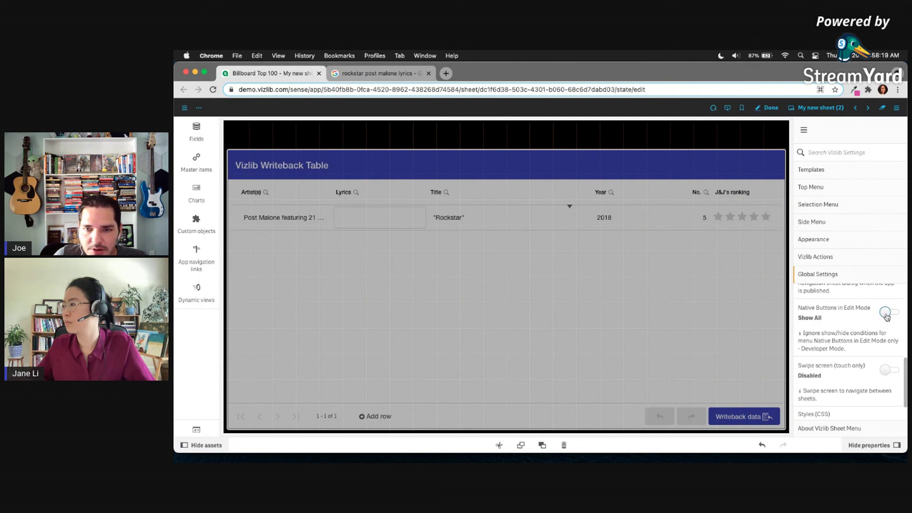
left_click(769, 108)
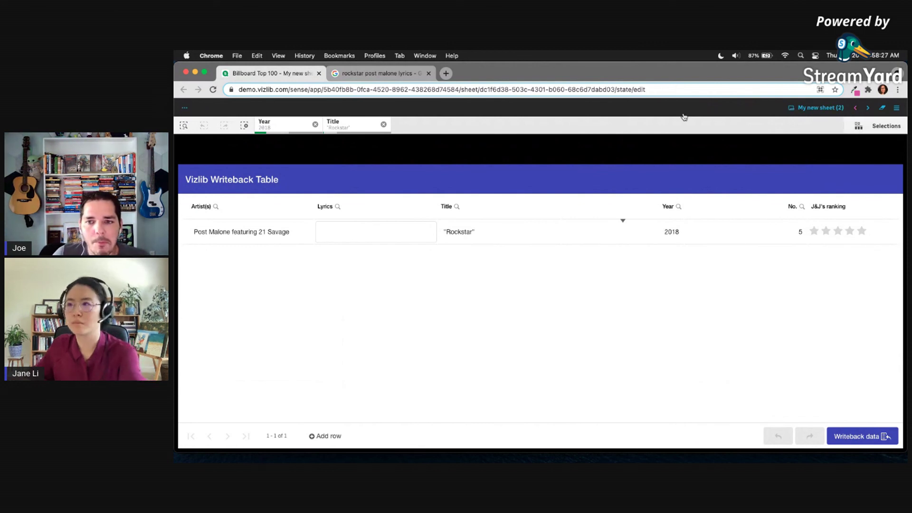
Open the Data load editor and look through the Main section and both auto-generated script sections
key("super+e")
left_click(185, 108)
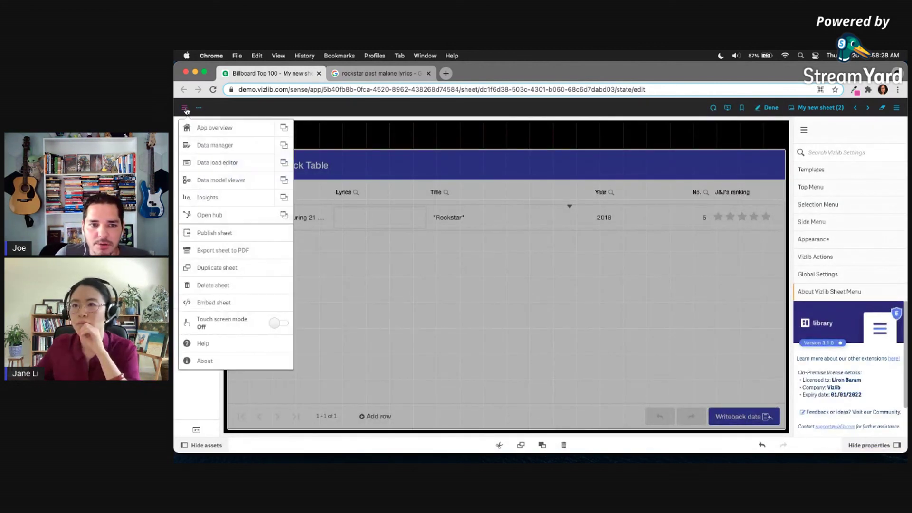
left_click(230, 170)
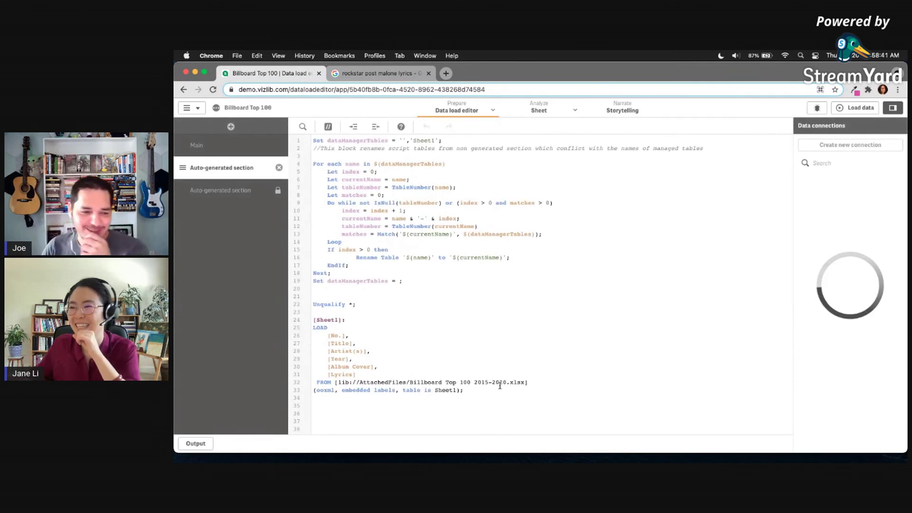
left_click(471, 371)
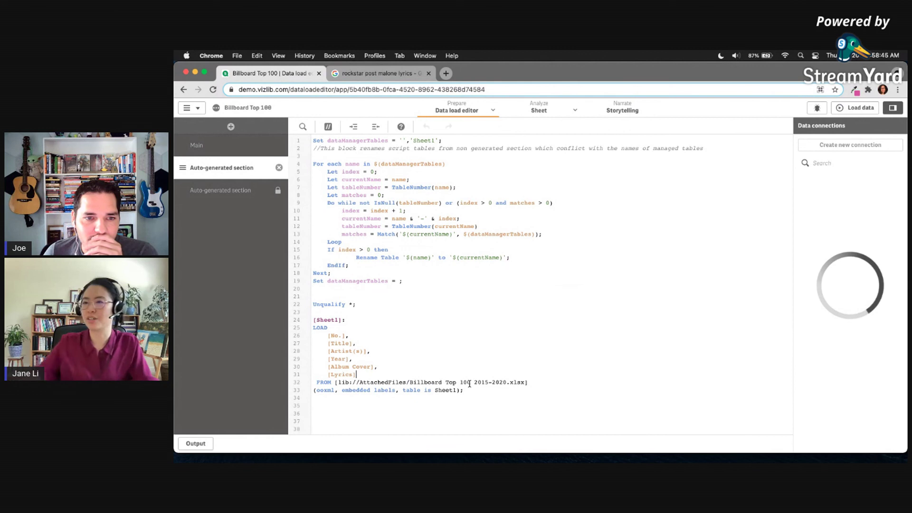
left_click(227, 196)
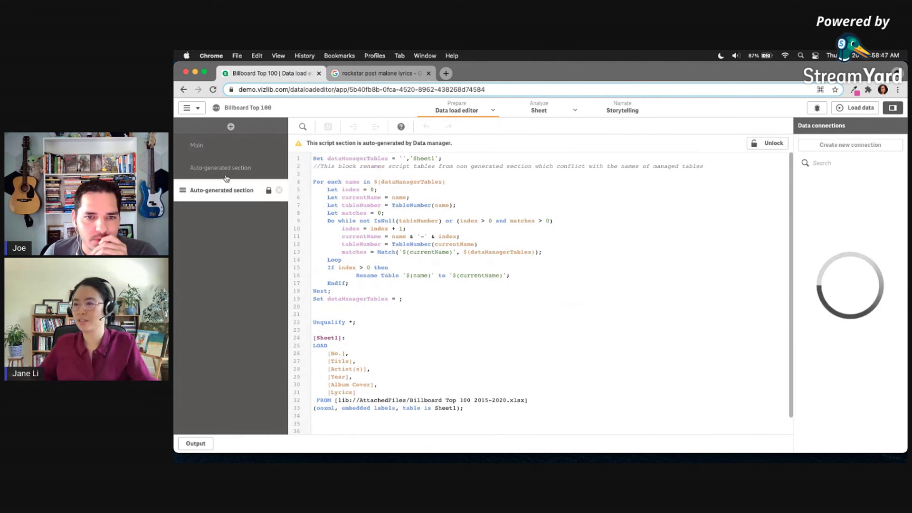
left_click(228, 170)
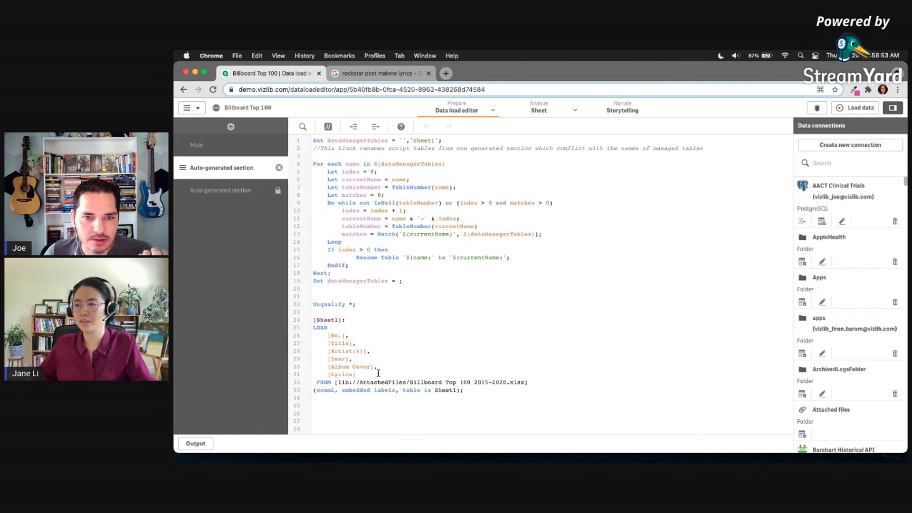
left_click(218, 190)
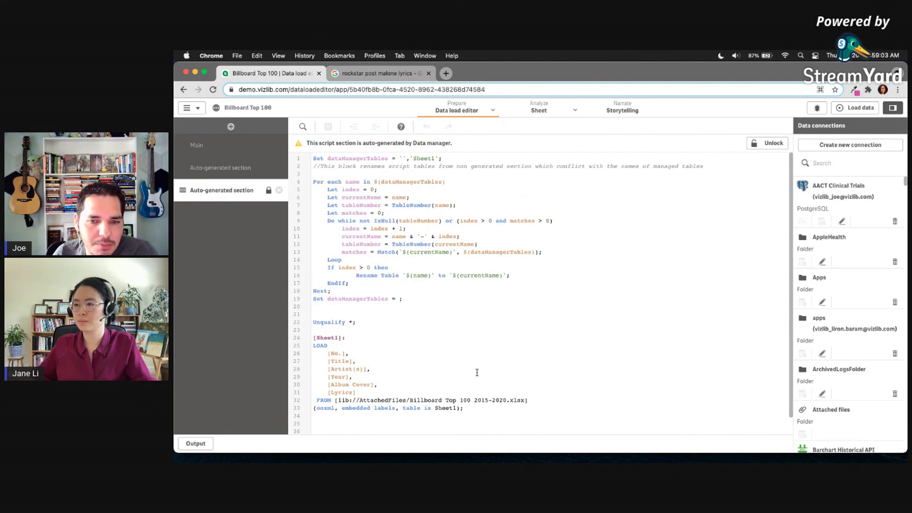
left_click(234, 149)
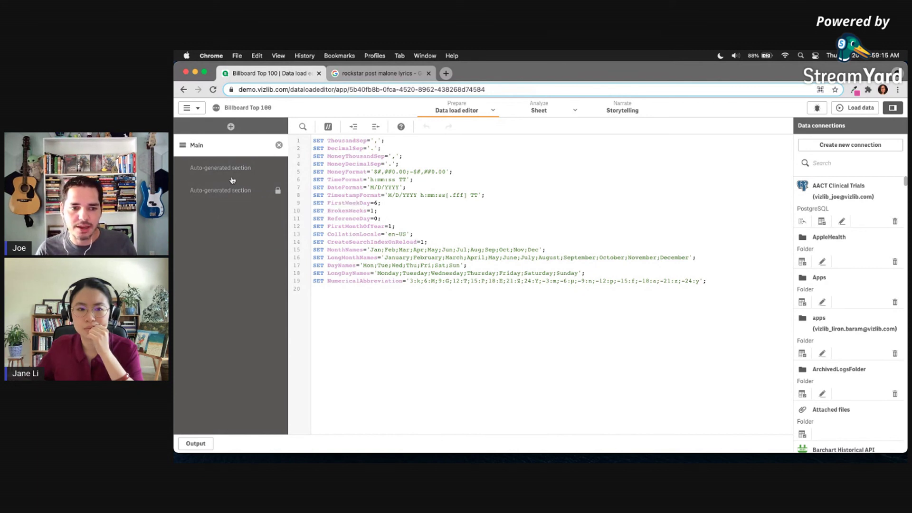
left_click(233, 180)
Return to My new sheet (2) in edit mode and open the Writeback Table set up at its table column definitions
left_click(575, 112)
left_click(540, 109)
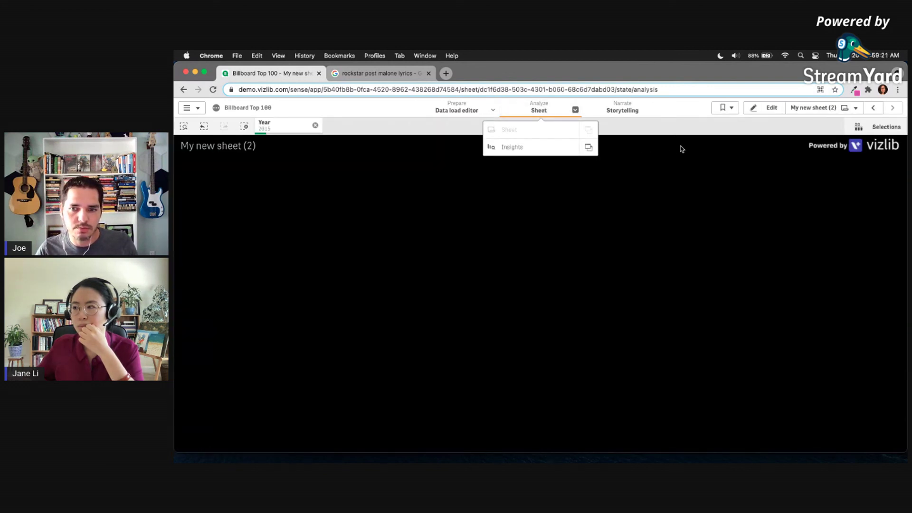
left_click(808, 108)
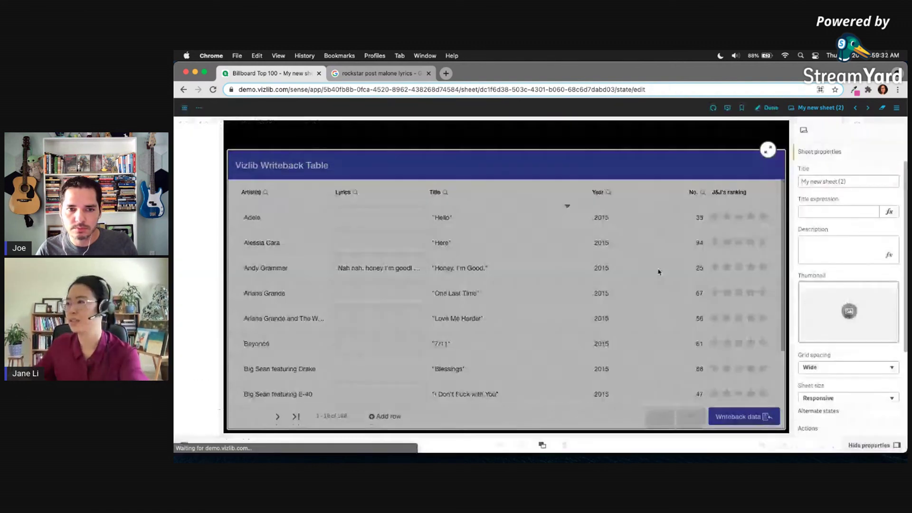
left_click(766, 283)
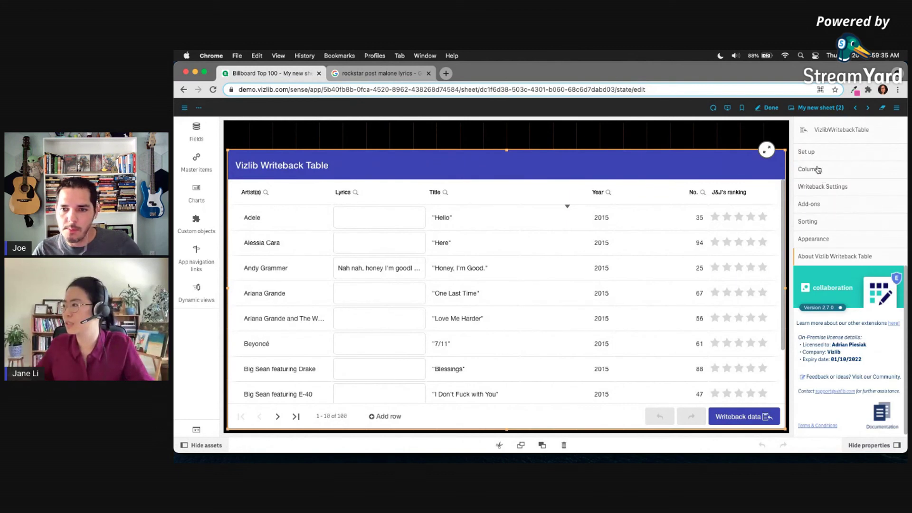
left_click(812, 152)
left_click(831, 177)
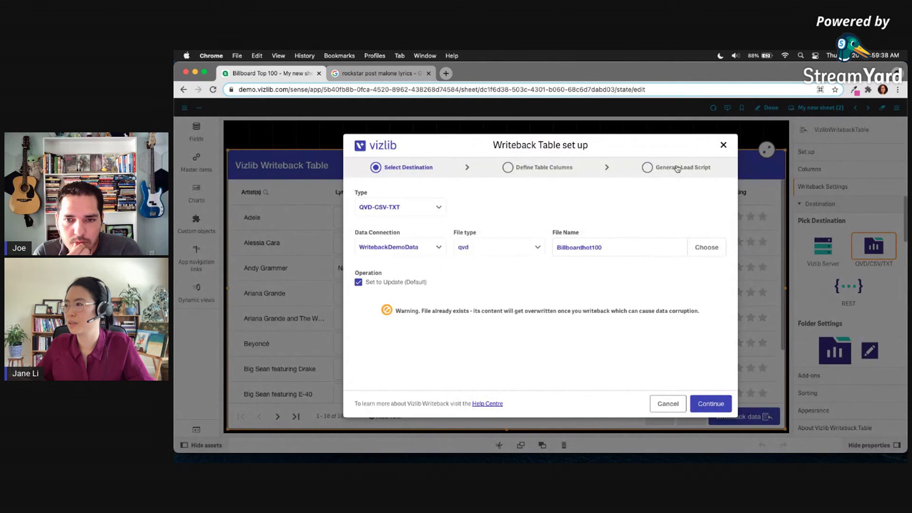
left_click(677, 169)
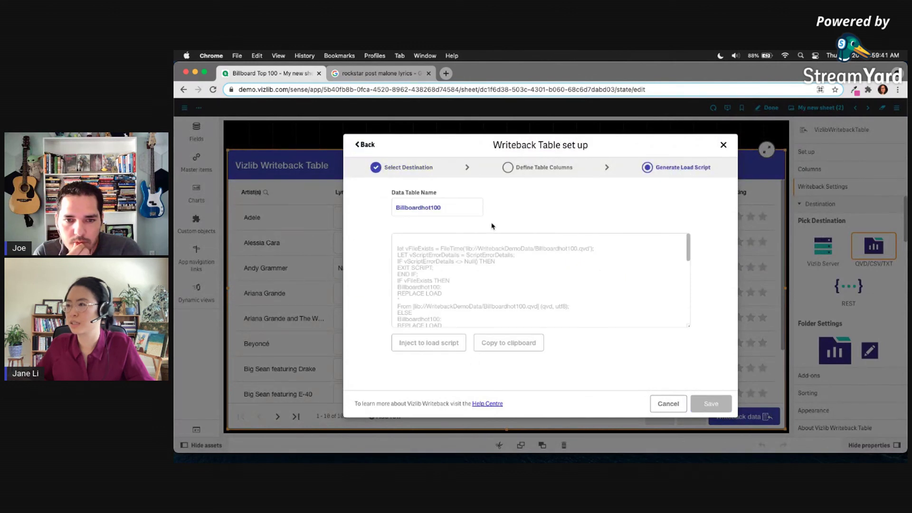
left_click(524, 171)
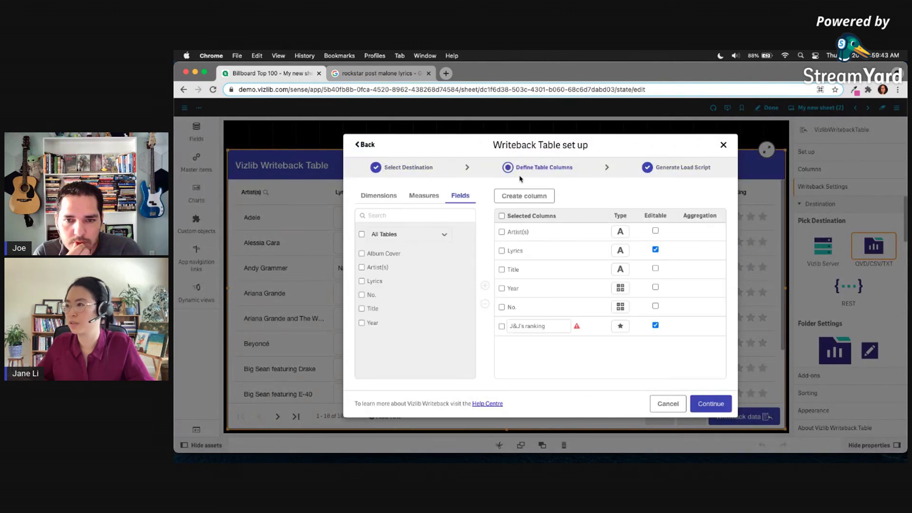
Rename the "J&J's ranking" column to "Rating" in the selected columns
left_click(576, 328)
left_click(577, 329)
left_click_drag(566, 326, 383, 331)
double_click(530, 327)
triple_click(530, 327)
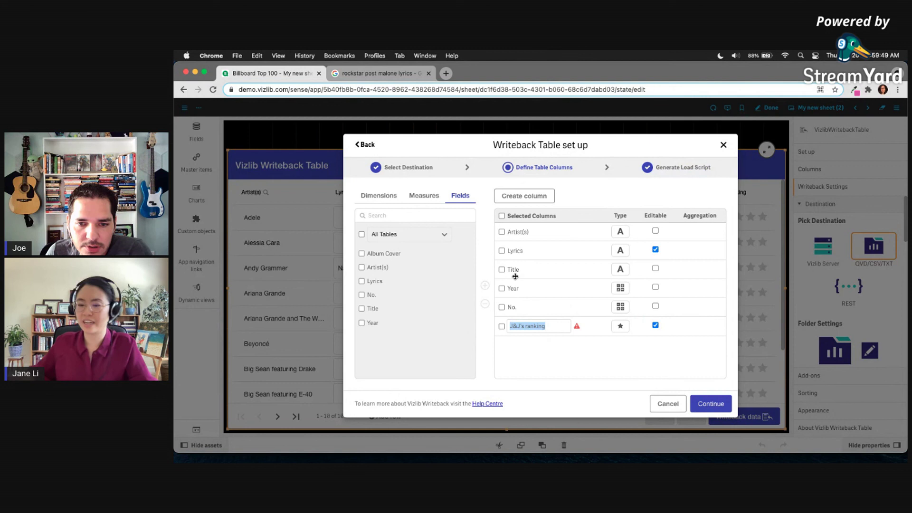
type("Rating")
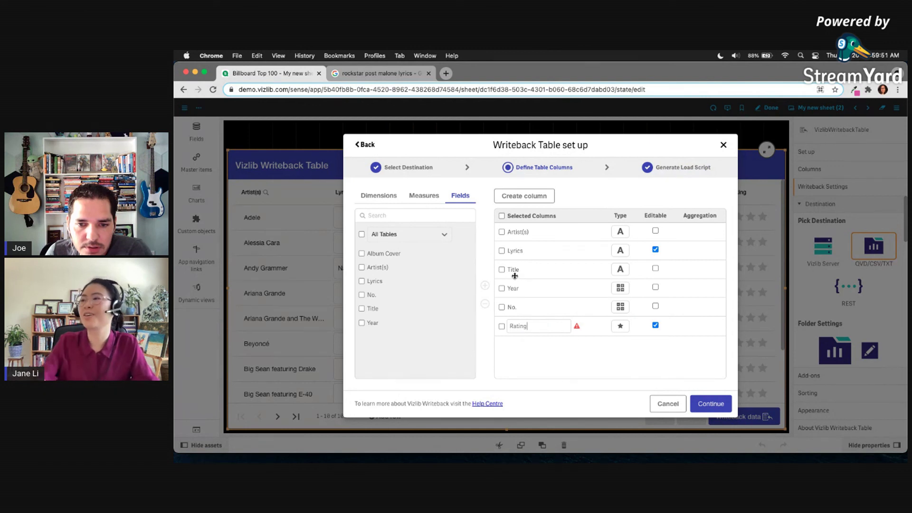
Inject the Billboardhot100 table script into the load script, save the Writeback Table set up and finish editing the sheet
left_click(709, 410)
left_click(435, 349)
left_click(711, 404)
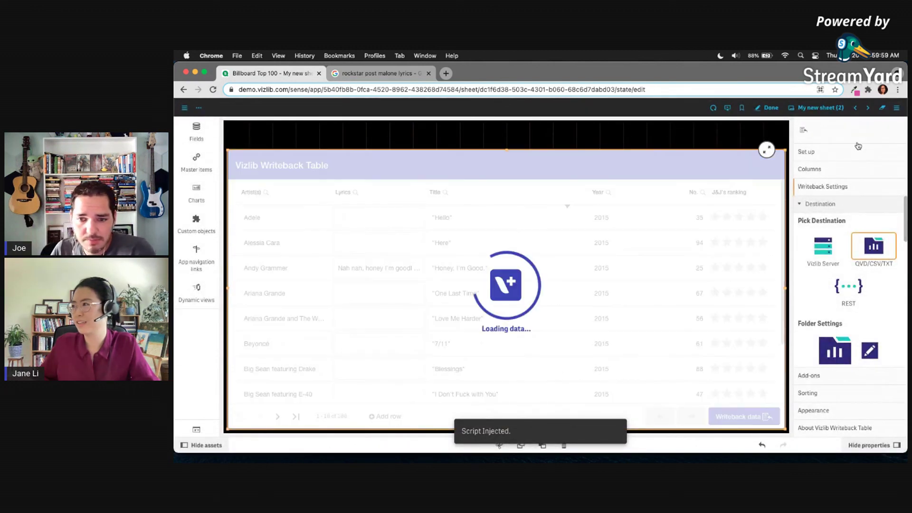
left_click(768, 109)
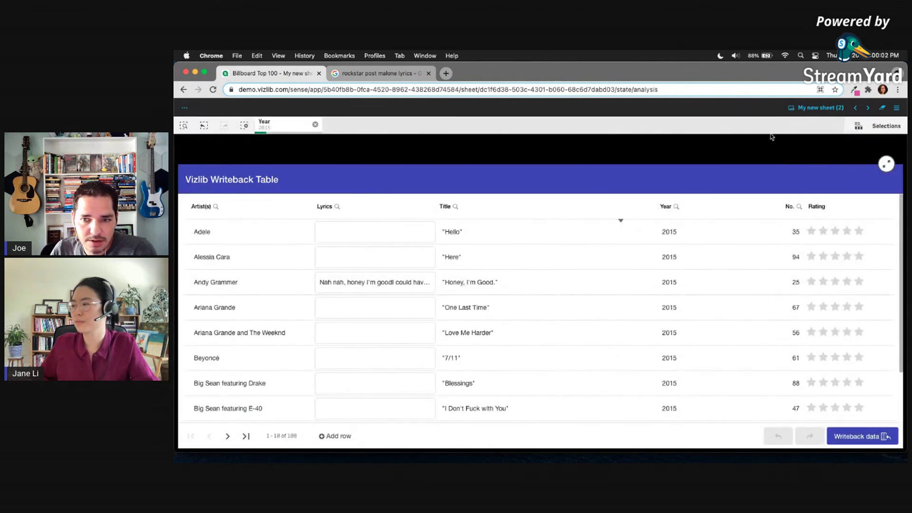
Rate "Honey, I'm Good." five stars and write the data back, accepting the mismatch between table and destination fields
left_click(860, 282)
left_click(860, 282)
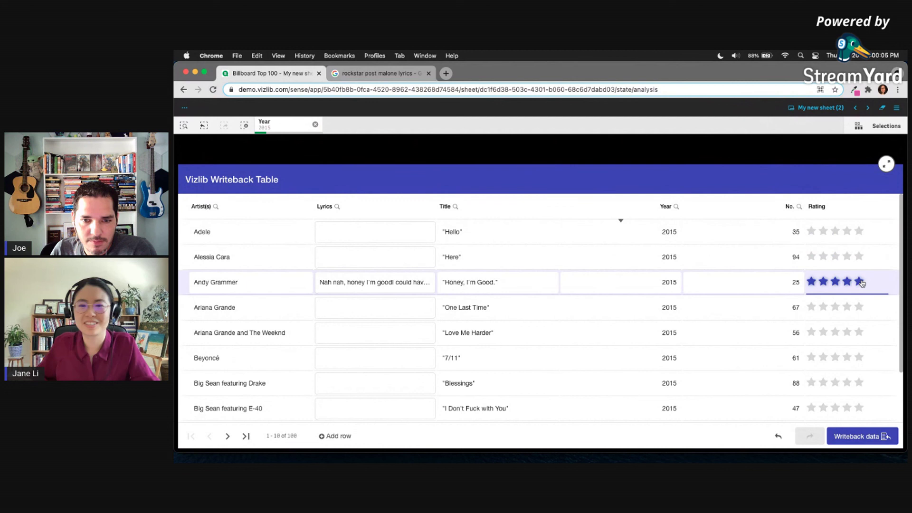
left_click(860, 437)
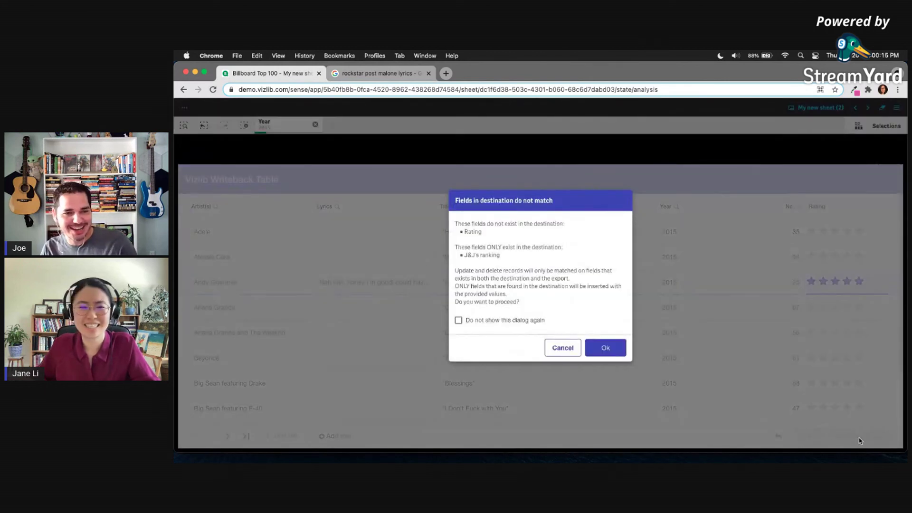
left_click(615, 347)
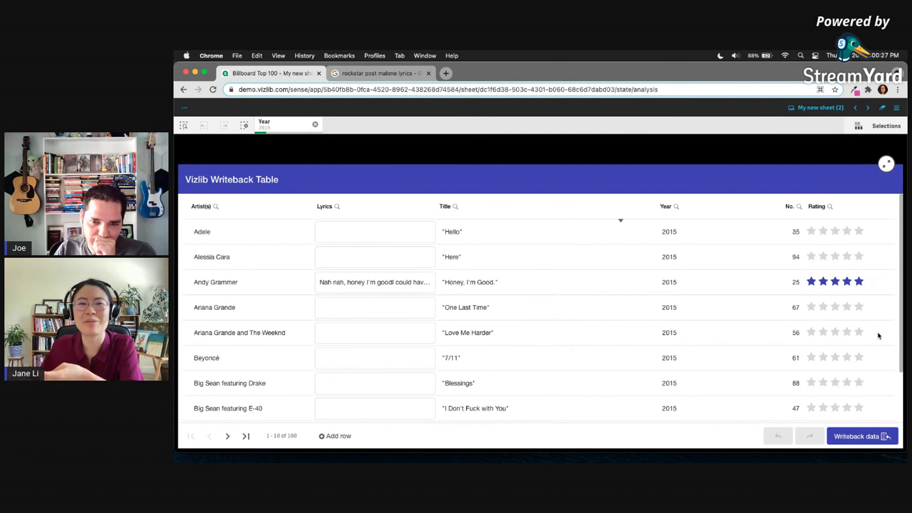
Look through the ratings on the first page of the Writeback Table and go to its second page
left_click(833, 334)
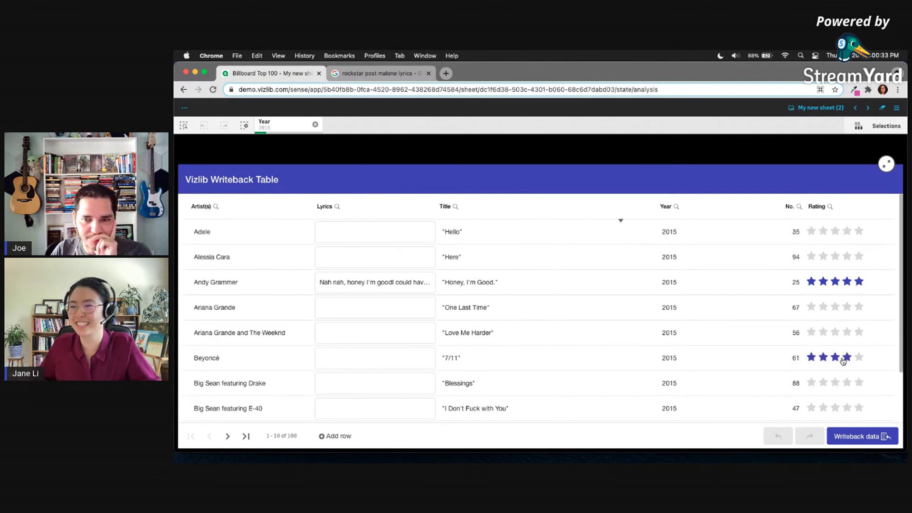
scroll(777, 376, "down", 2)
scroll(779, 365, "down", 2)
scroll(769, 370, "up", 3)
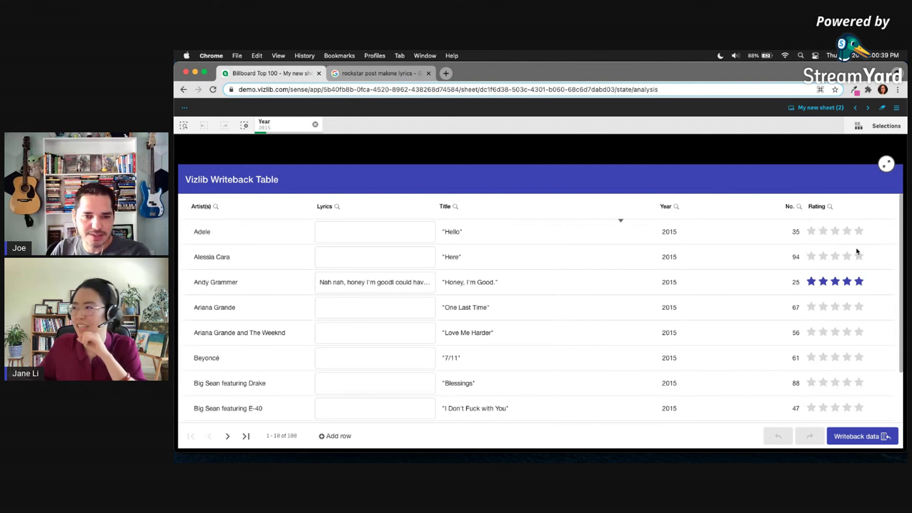
left_click(229, 438)
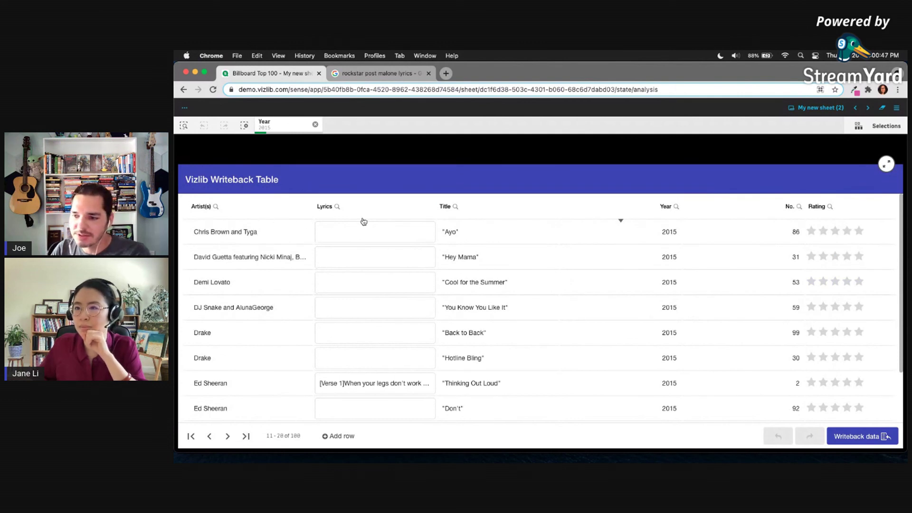
Search the Artist(s) column for "post", "muse" and "link", clearing the search text after each one
left_click(215, 206)
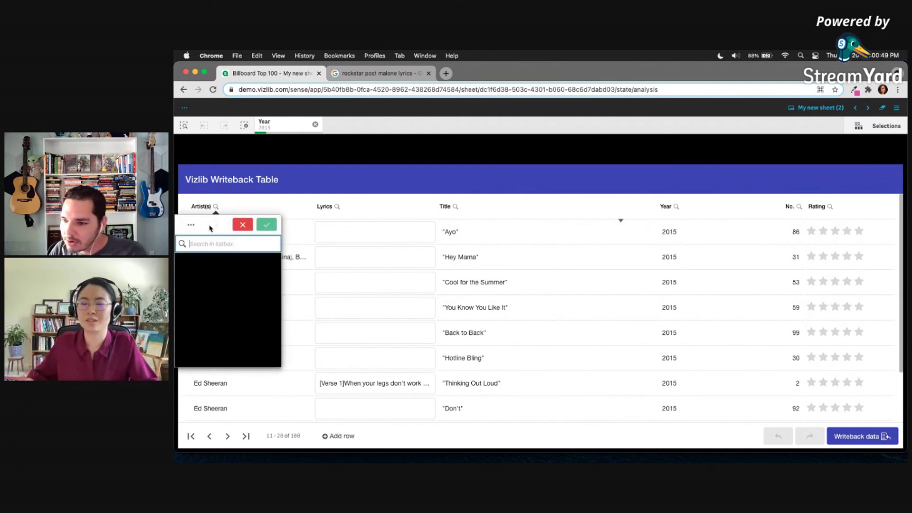
type("post")
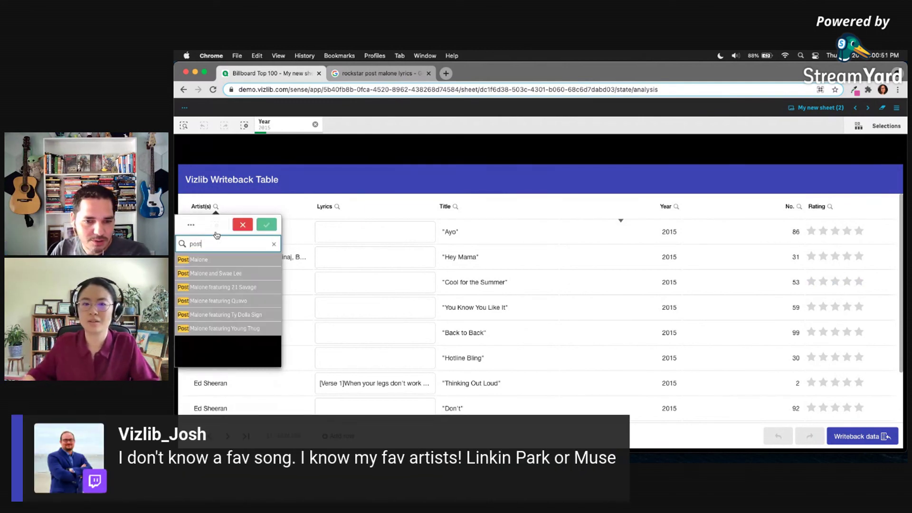
double_click(217, 243)
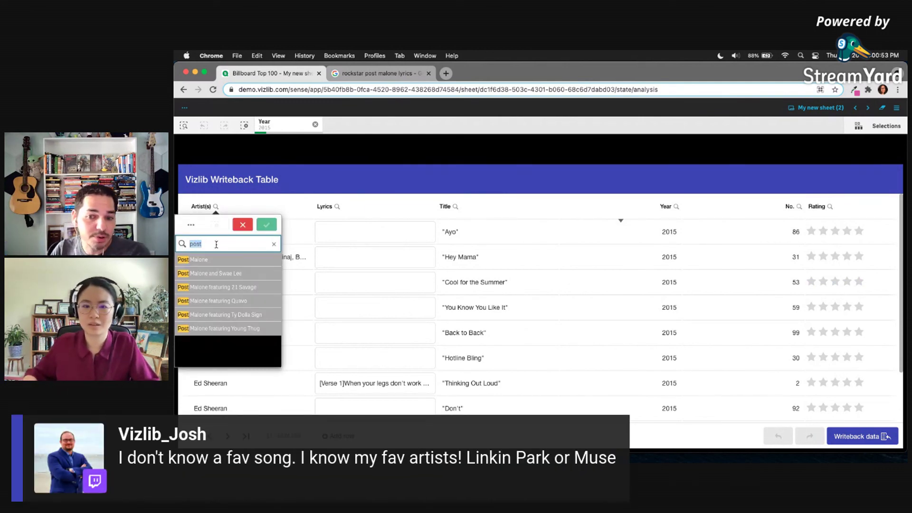
type("muse")
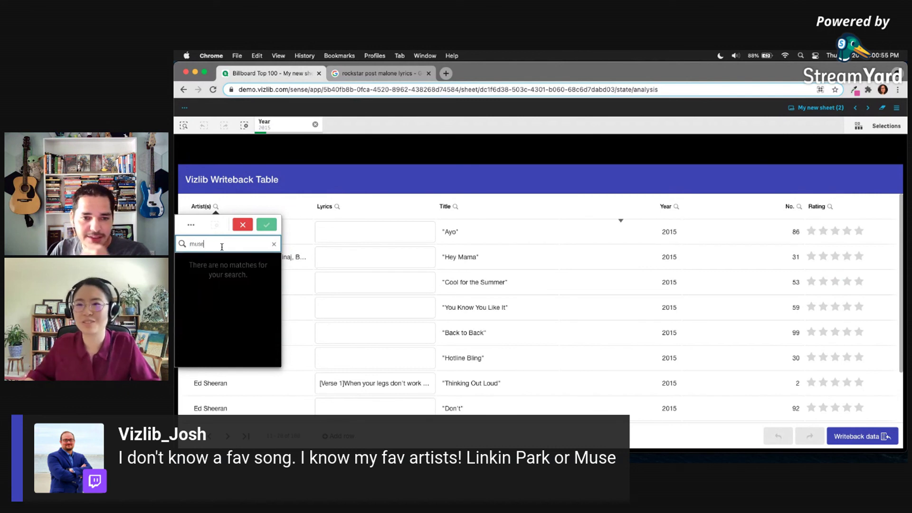
type("ilnkin")
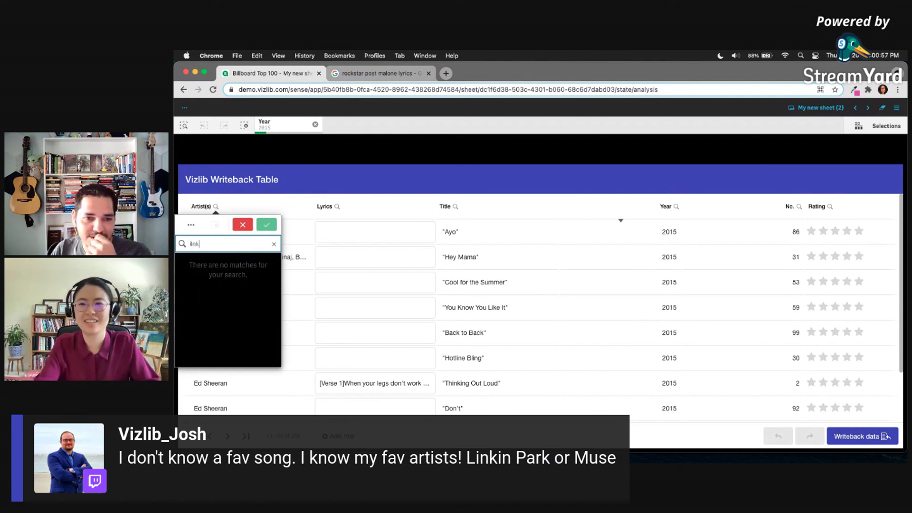
key("BackSpace")
key("BackSpace")
key("BackSpace")
key("BackSpace")
key("BackSpace")
key("BackSpace")
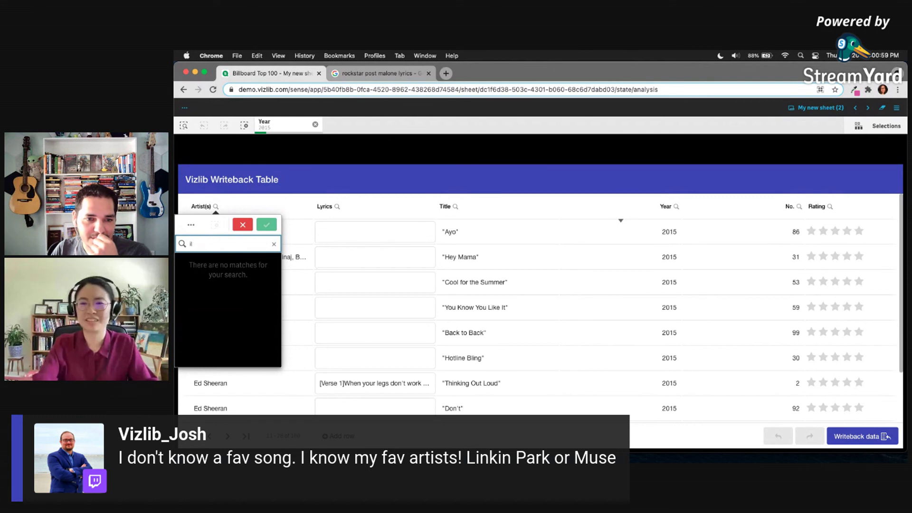
type("link")
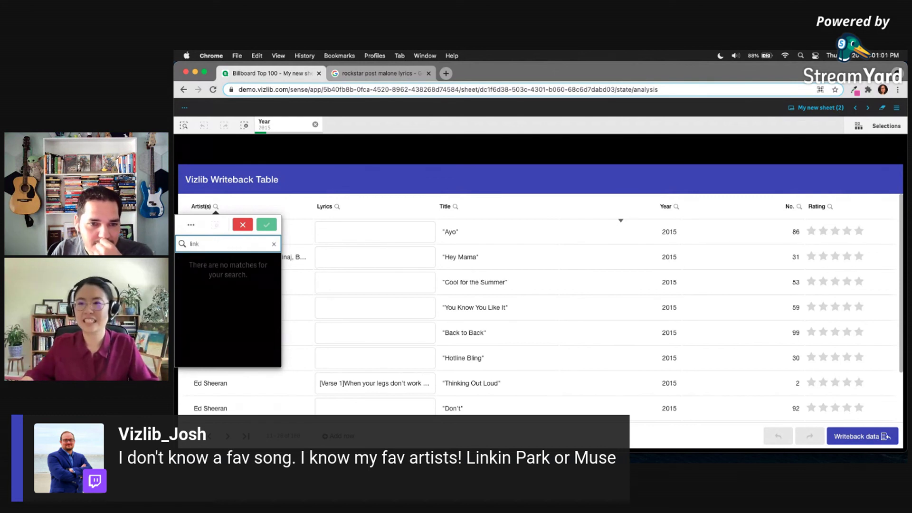
key("BackSpace")
key("BackSpace")
key("BackSpace")
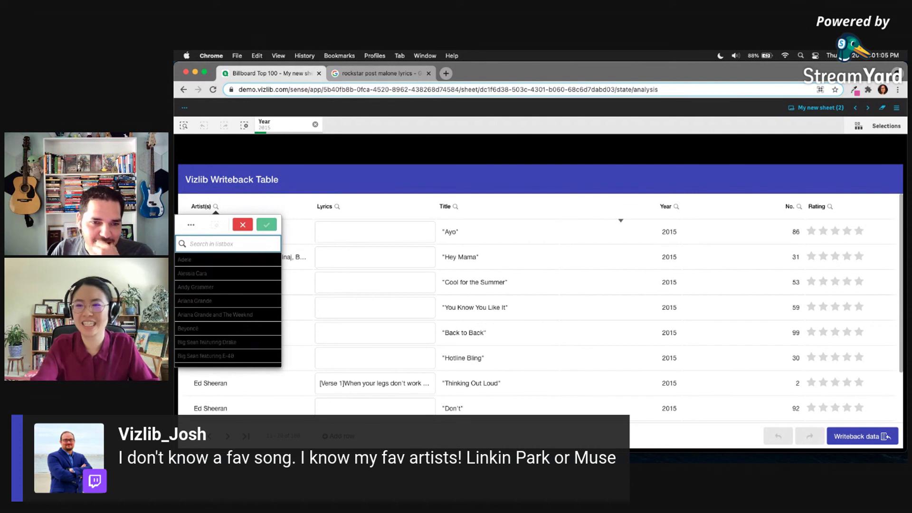
Search the artists for "post" and filter the table to all six Post Malone entries, including his collaborations
type("post")
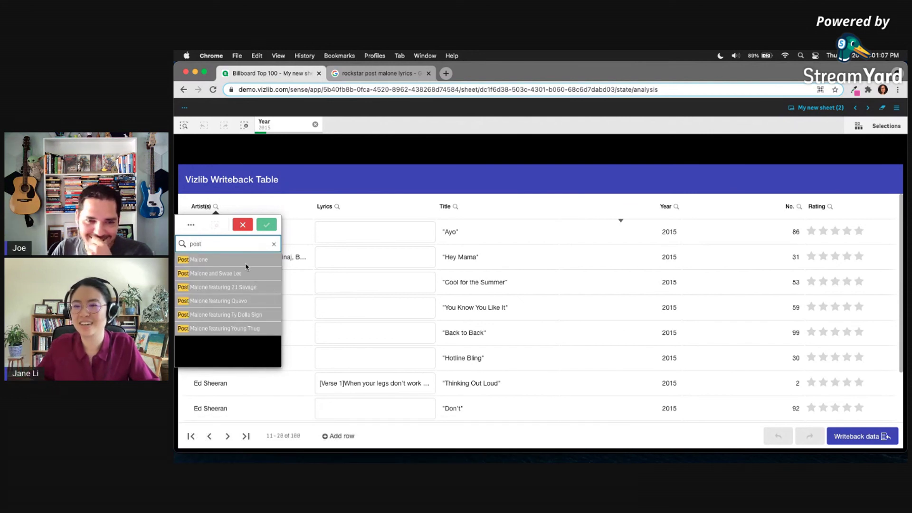
left_click(254, 260)
left_click(249, 273)
left_click(247, 287)
left_click(251, 303)
left_click(250, 315)
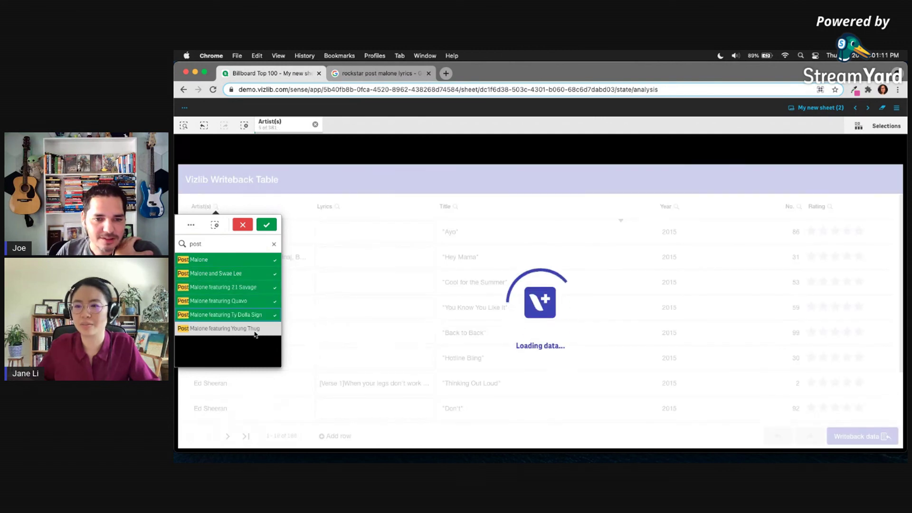
left_click(251, 329)
left_click(265, 226)
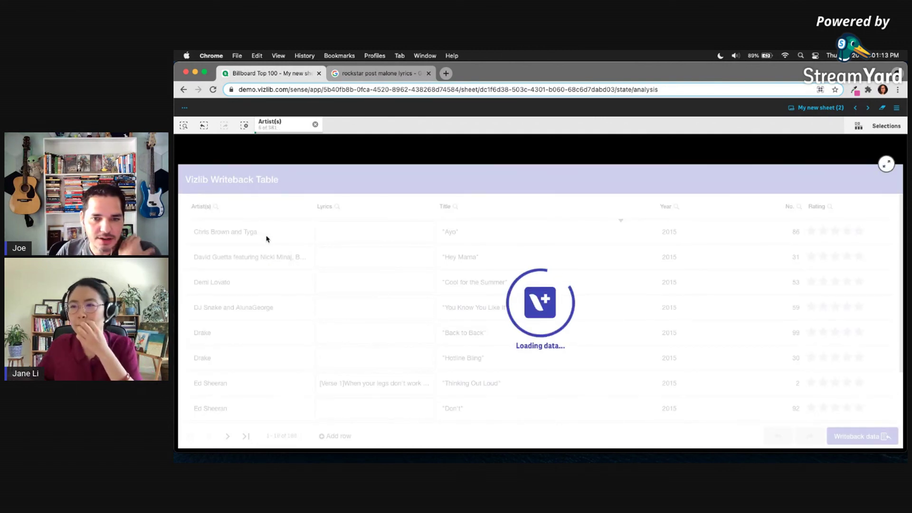